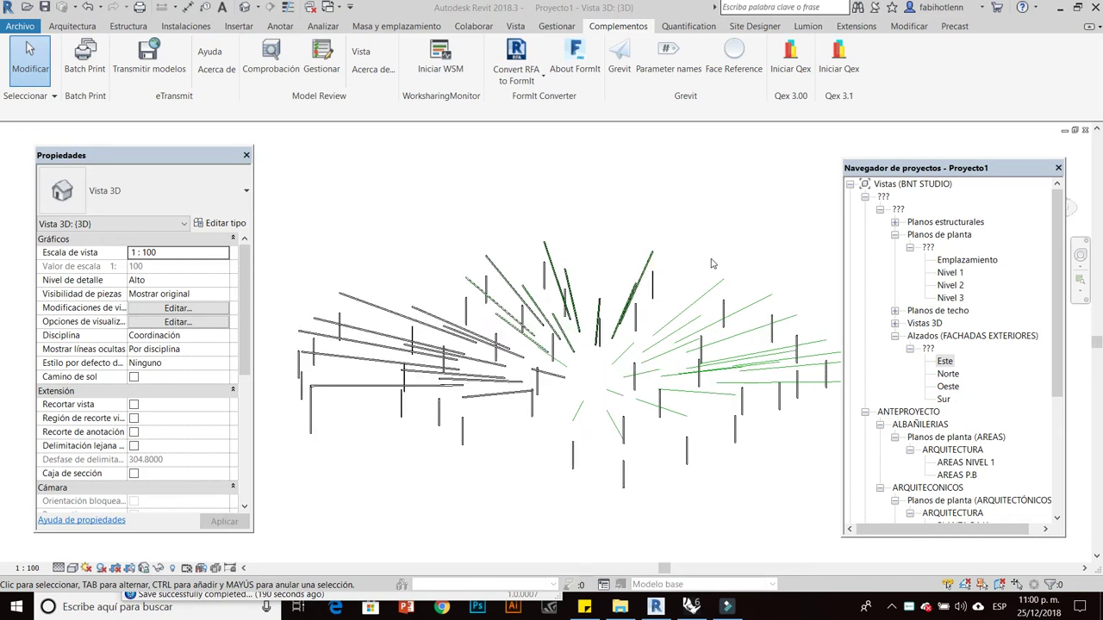
Start the Grevit receiver in Revit from the Complementos tab.
{"action": "scroll", "coordinate": [712, 263], "scroll_direction": "down", "scroll_amount": 1}
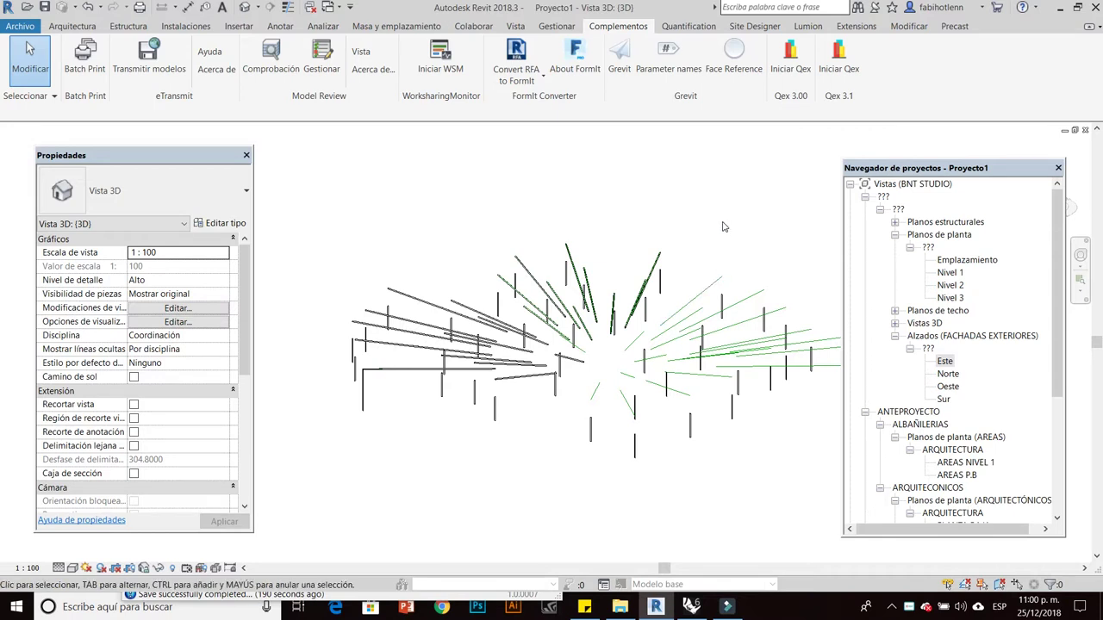
{"action": "scroll", "coordinate": [685, 269], "scroll_direction": "up", "scroll_amount": 2}
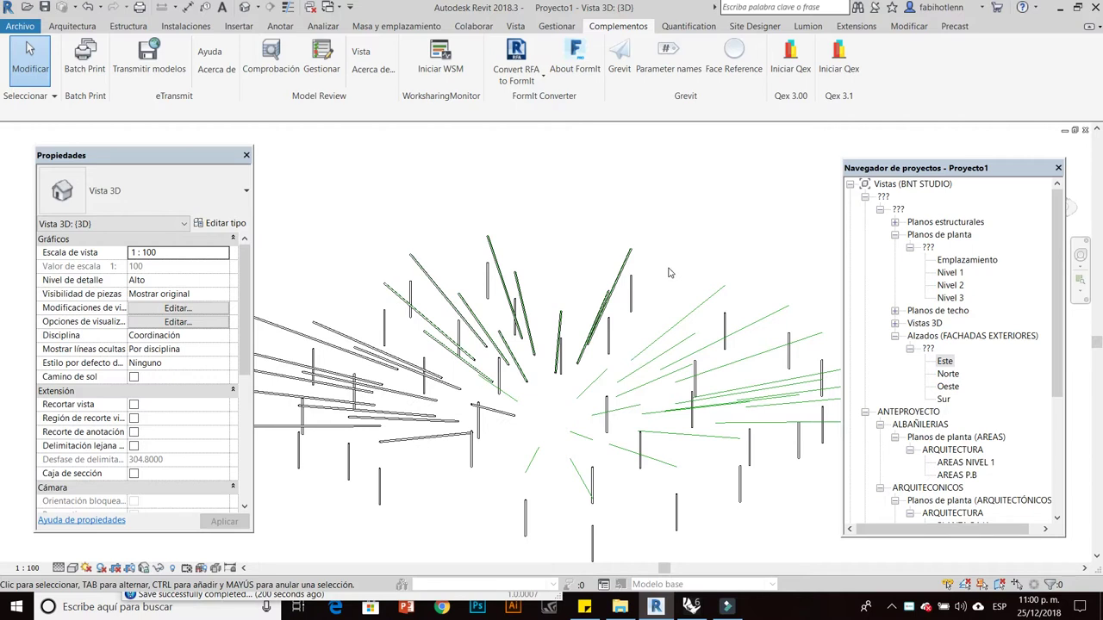
{"action": "scroll", "coordinate": [683, 268], "scroll_direction": "down", "scroll_amount": 1}
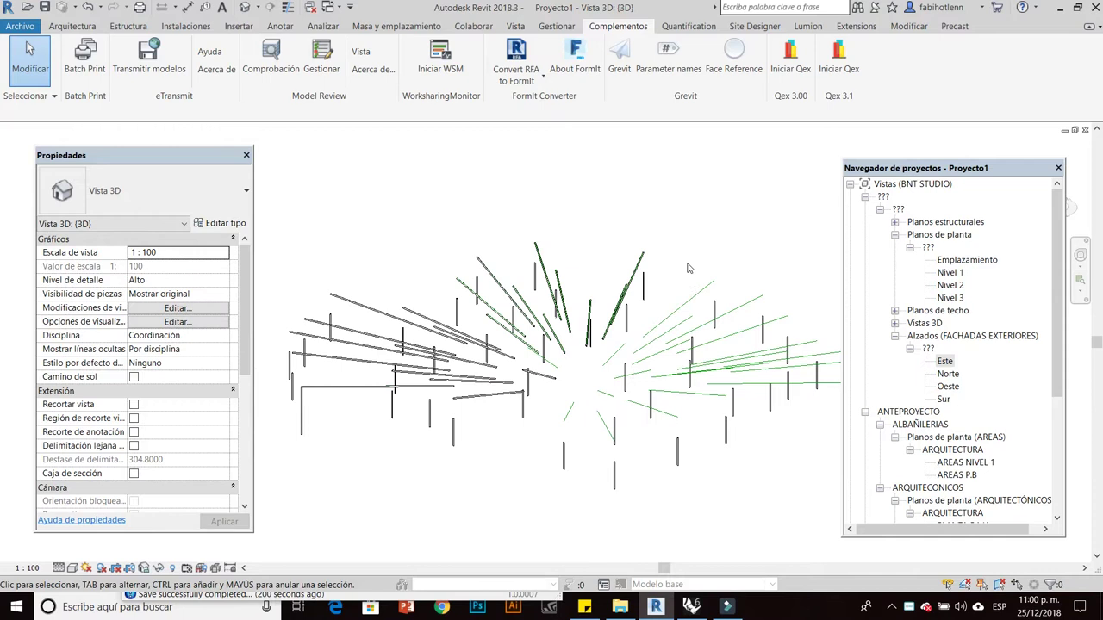
{"action": "scroll", "coordinate": [689, 268], "scroll_direction": "down", "scroll_amount": 1}
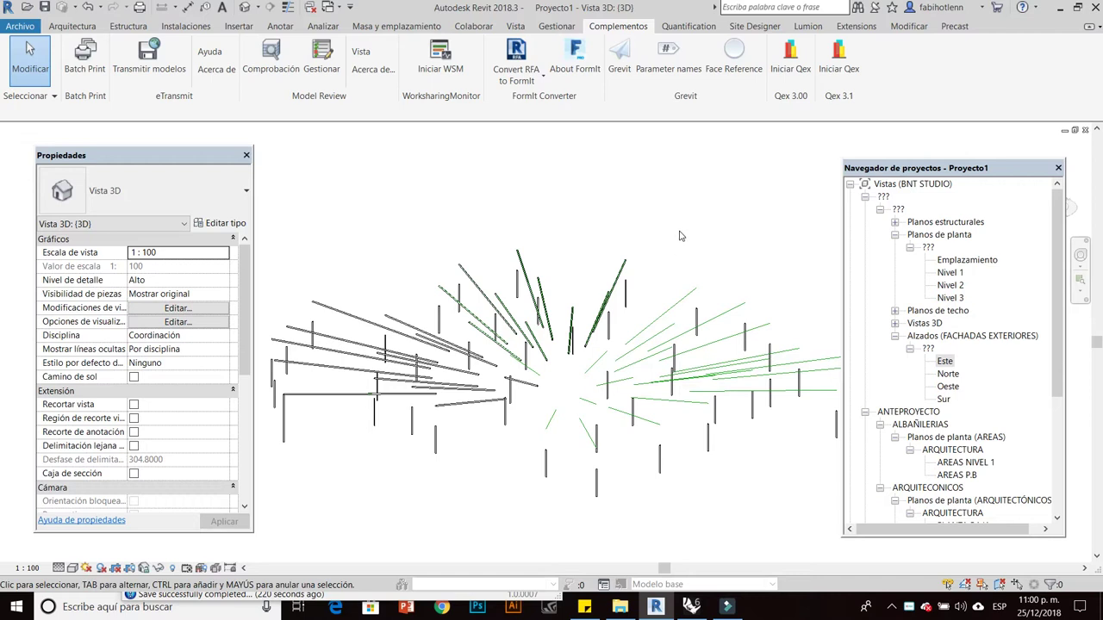
{"action": "left_click", "coordinate": [621, 64]}
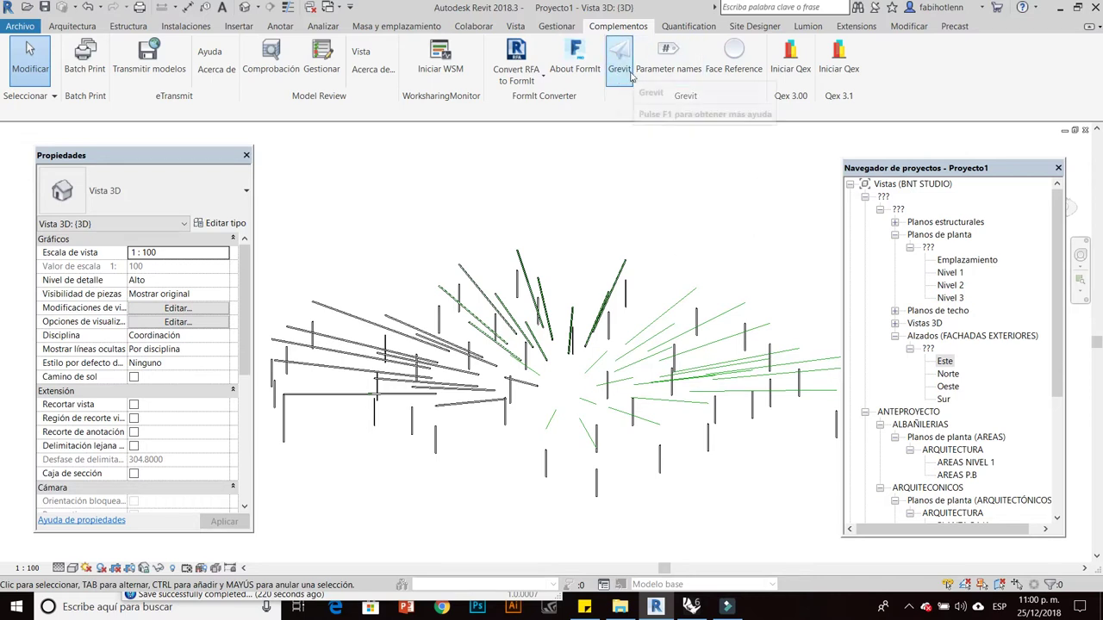
{"action": "left_click", "coordinate": [622, 83]}
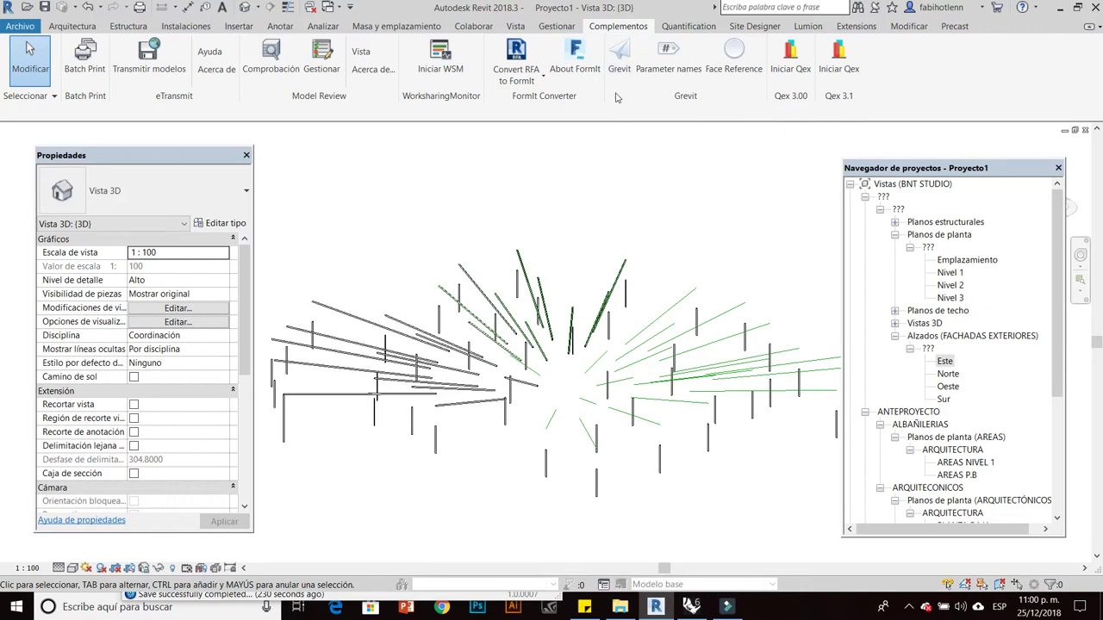
Orbit the Revit model of lines and posts, show the Arquitectura tools, then go to Rhino.
{"action": "middle_click_drag", "start_coordinate": [702, 248], "coordinate": [620, 138], "text": "shift"}
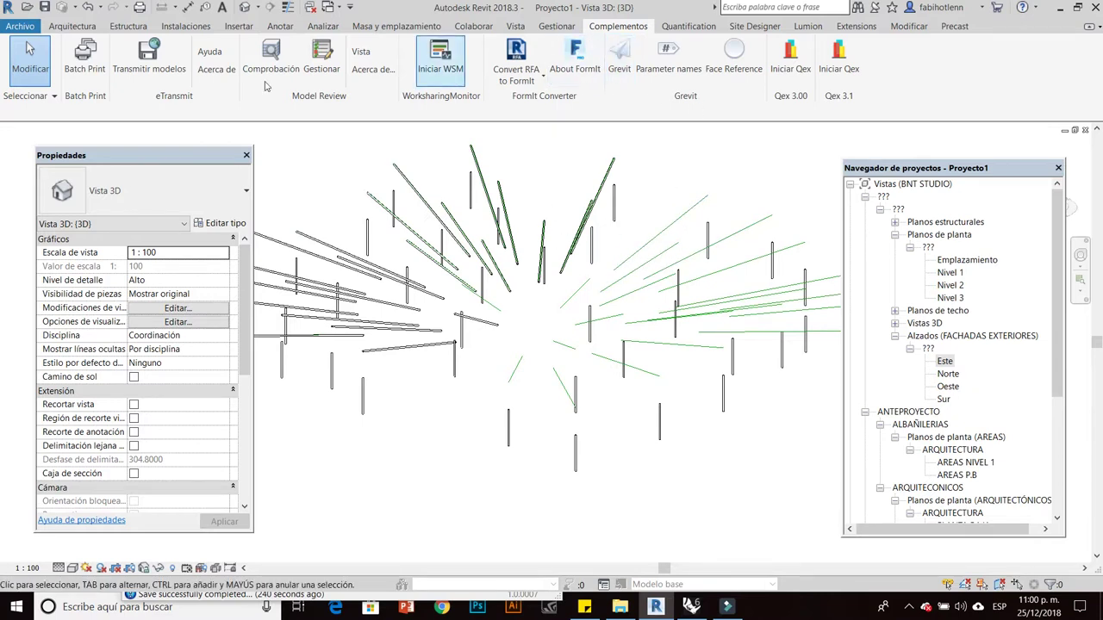
{"action": "left_click", "coordinate": [72, 25]}
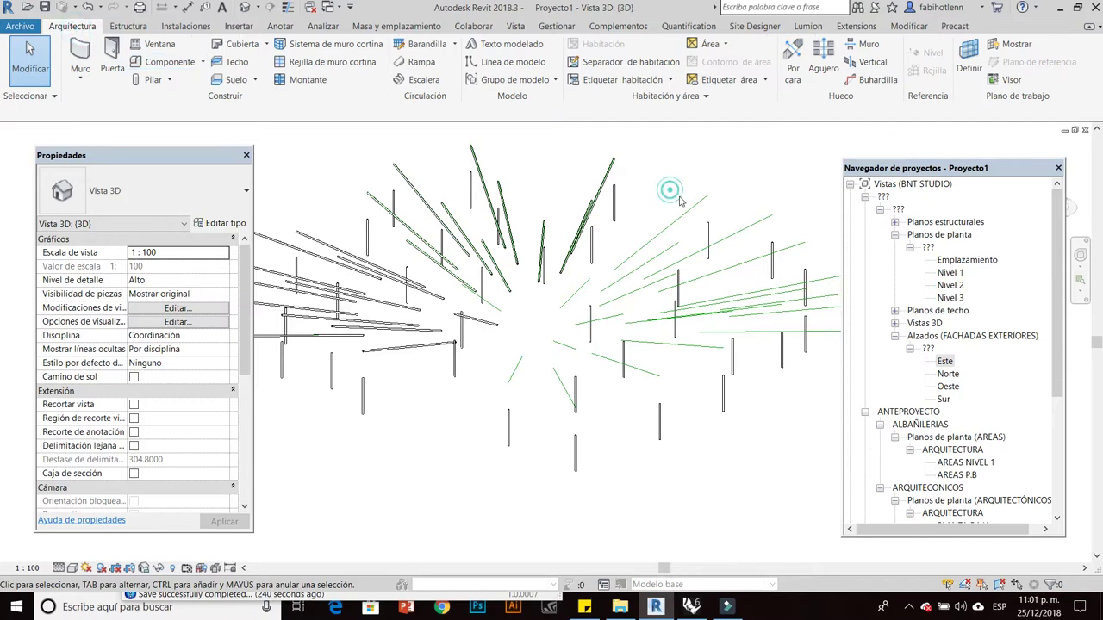
{"action": "scroll", "coordinate": [663, 207], "scroll_direction": "down", "scroll_amount": 1}
{"action": "scroll", "coordinate": [660, 226], "scroll_direction": "down", "scroll_amount": 1}
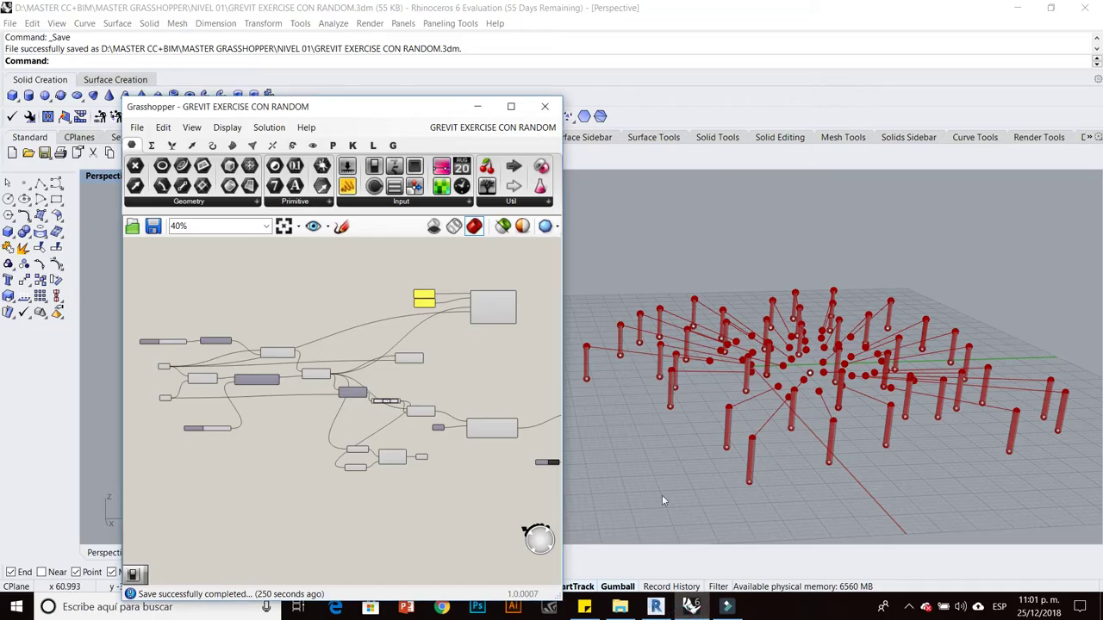
{"action": "mouse_move", "coordinate": [661, 495]}
{"action": "right_mouse_down"}
{"action": "mouse_move", "coordinate": [847, 436]}
{"action": "mouse_move", "coordinate": [788, 422]}
{"action": "right_mouse_up"}
Zoom and pan around the Grasshopper definition to survey its components.
{"action": "scroll", "coordinate": [789, 422], "scroll_direction": "up", "scroll_amount": 3}
{"action": "scroll", "coordinate": [792, 420], "scroll_direction": "down", "scroll_amount": 1}
{"action": "scroll", "coordinate": [801, 418], "scroll_direction": "down", "scroll_amount": 1}
{"action": "scroll", "coordinate": [805, 418], "scroll_direction": "up", "scroll_amount": 1}
{"action": "scroll", "coordinate": [801, 414], "scroll_direction": "up", "scroll_amount": 1}
{"action": "scroll", "coordinate": [792, 405], "scroll_direction": "up", "scroll_amount": 1}
{"action": "scroll", "coordinate": [784, 396], "scroll_direction": "up", "scroll_amount": 1}
{"action": "scroll", "coordinate": [784, 396], "scroll_direction": "down", "scroll_amount": 1}
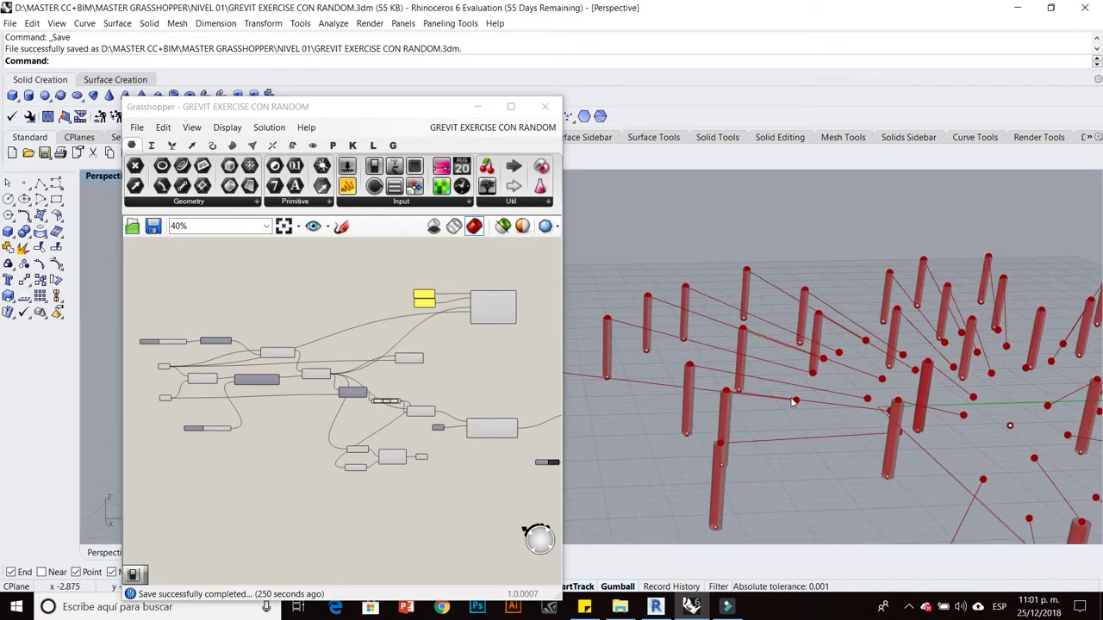
{"action": "scroll", "coordinate": [789, 400], "scroll_direction": "down", "scroll_amount": 2}
{"action": "scroll", "coordinate": [810, 409], "scroll_direction": "down", "scroll_amount": 2}
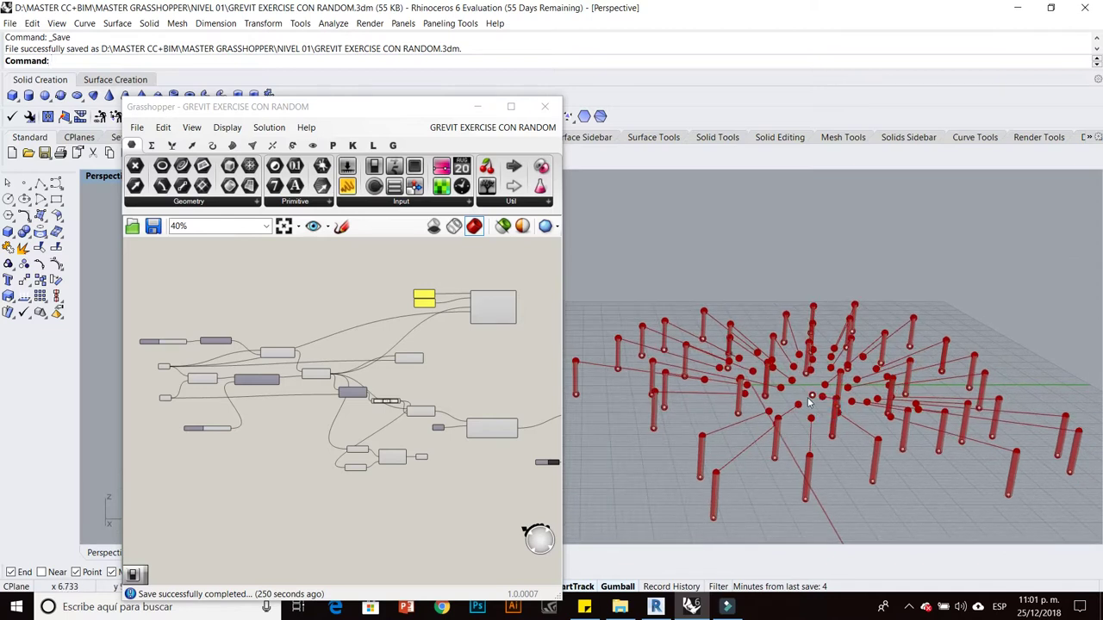
{"action": "scroll", "coordinate": [814, 405], "scroll_direction": "up", "scroll_amount": 2}
{"action": "scroll", "coordinate": [810, 397], "scroll_direction": "up", "scroll_amount": 2}
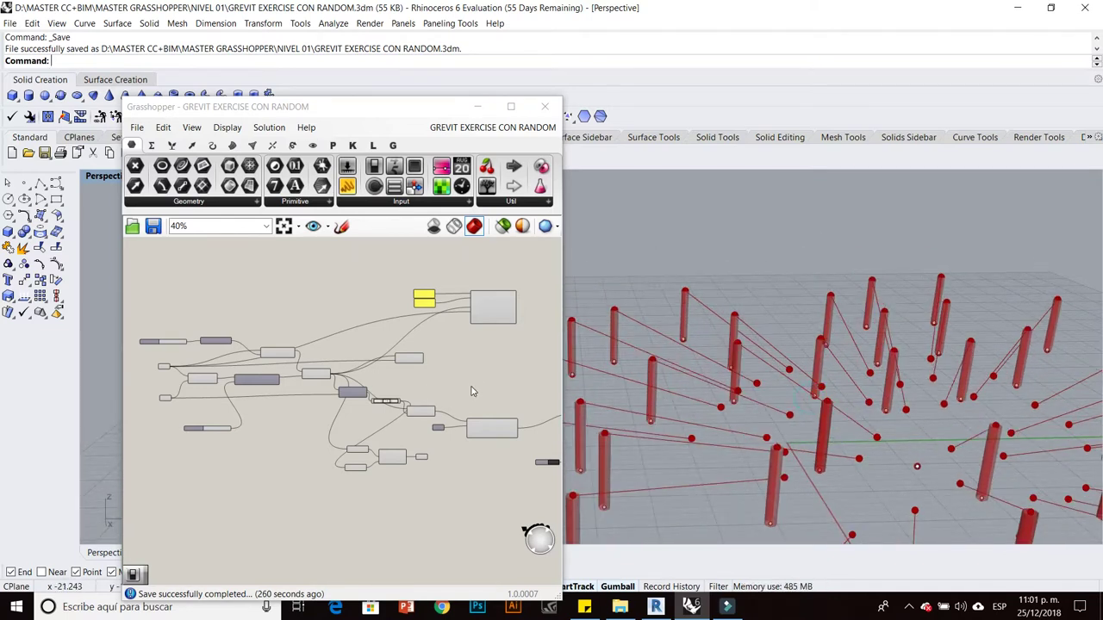
{"action": "scroll", "coordinate": [473, 388], "scroll_direction": "up", "scroll_amount": 1}
{"action": "right_click_drag", "start_coordinate": [468, 387], "coordinate": [413, 389]}
{"action": "scroll", "coordinate": [349, 411], "scroll_direction": "up", "scroll_amount": 3}
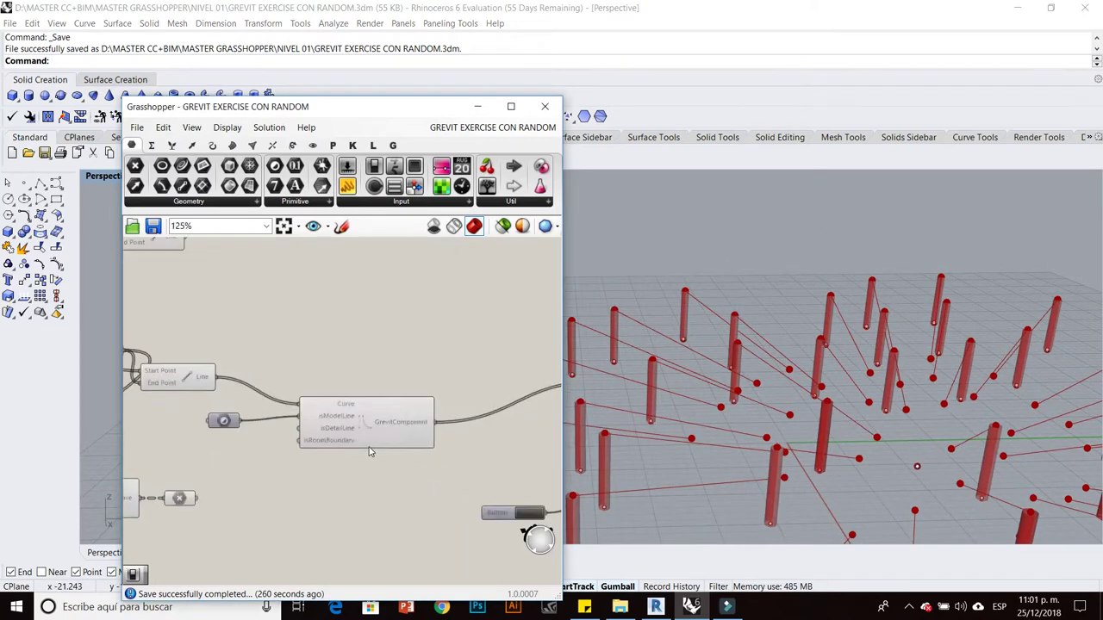
{"action": "scroll", "coordinate": [362, 431], "scroll_direction": "up", "scroll_amount": 2}
Show the Grevit tab and centre the Column component fed 'columna redonda' and 'pipe 0.1.'.
{"action": "left_click", "coordinate": [511, 106]}
{"action": "scroll", "coordinate": [514, 229], "scroll_direction": "down", "scroll_amount": 2}
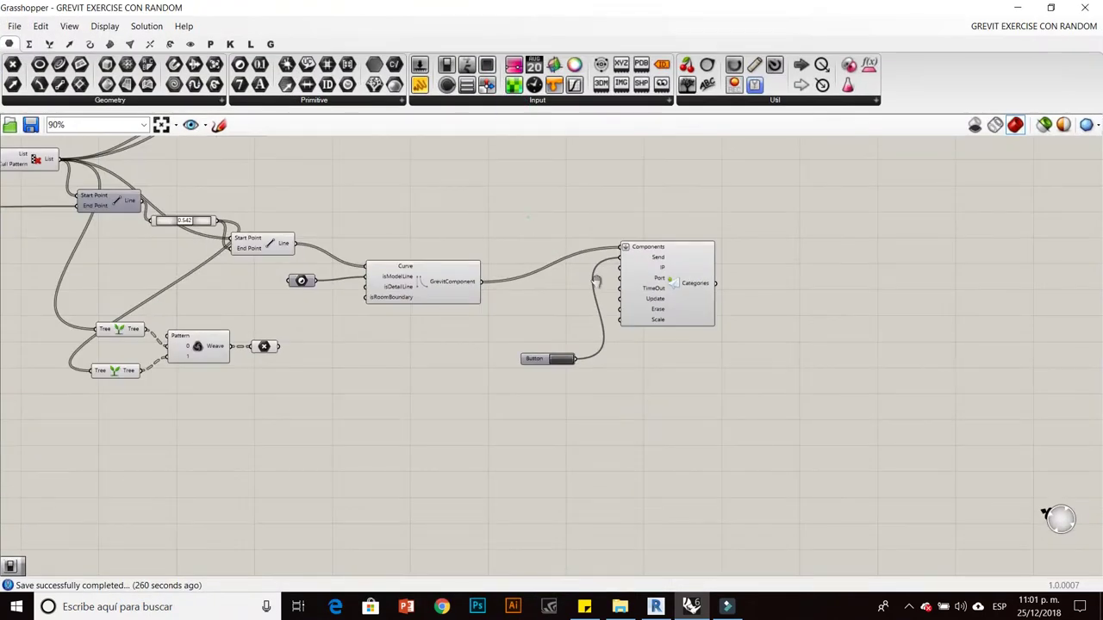
{"action": "scroll", "coordinate": [514, 230], "scroll_direction": "down", "scroll_amount": 1}
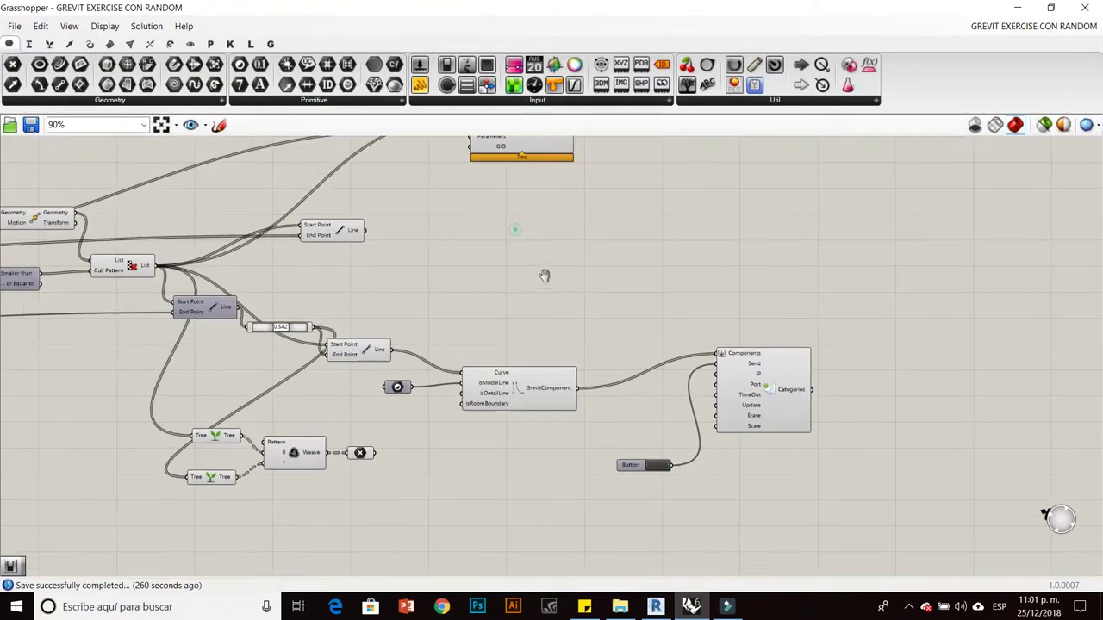
{"action": "left_click", "coordinate": [271, 44]}
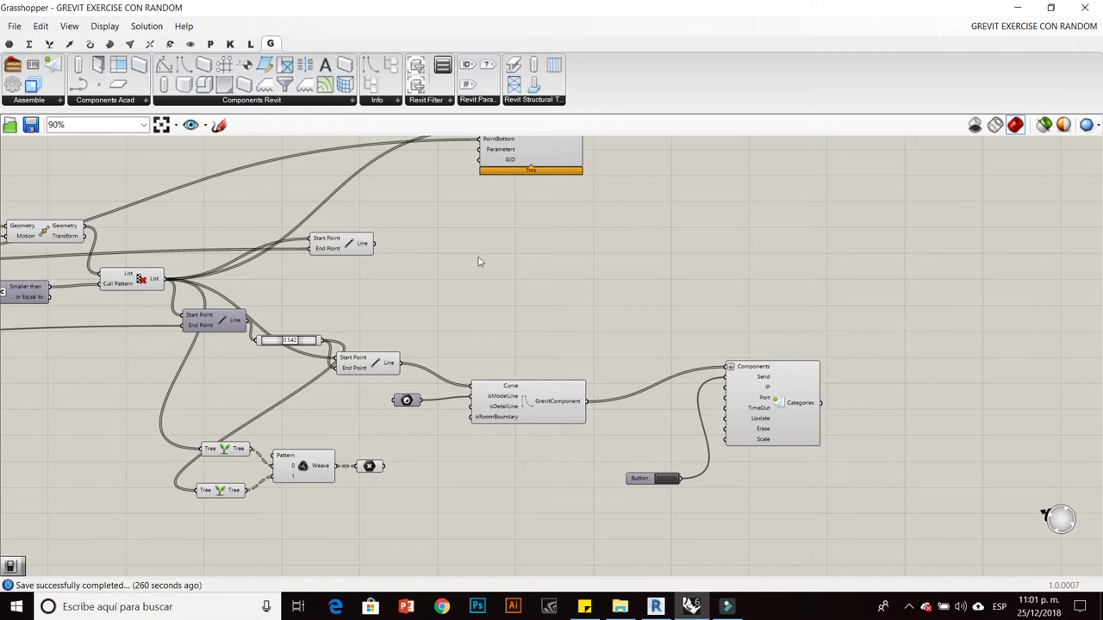
{"action": "scroll", "coordinate": [480, 262], "scroll_direction": "up", "scroll_amount": 1}
{"action": "scroll", "coordinate": [517, 250], "scroll_direction": "down", "scroll_amount": 1}
{"action": "scroll", "coordinate": [526, 233], "scroll_direction": "up", "scroll_amount": 3}
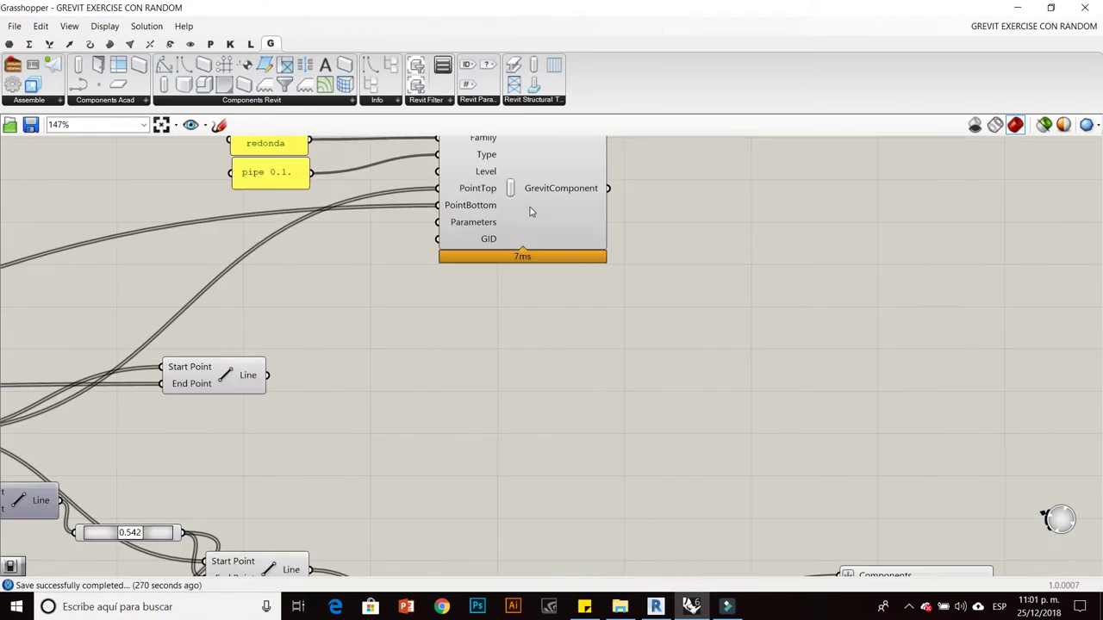
{"action": "right_click_drag", "start_coordinate": [531, 212], "coordinate": [558, 268]}
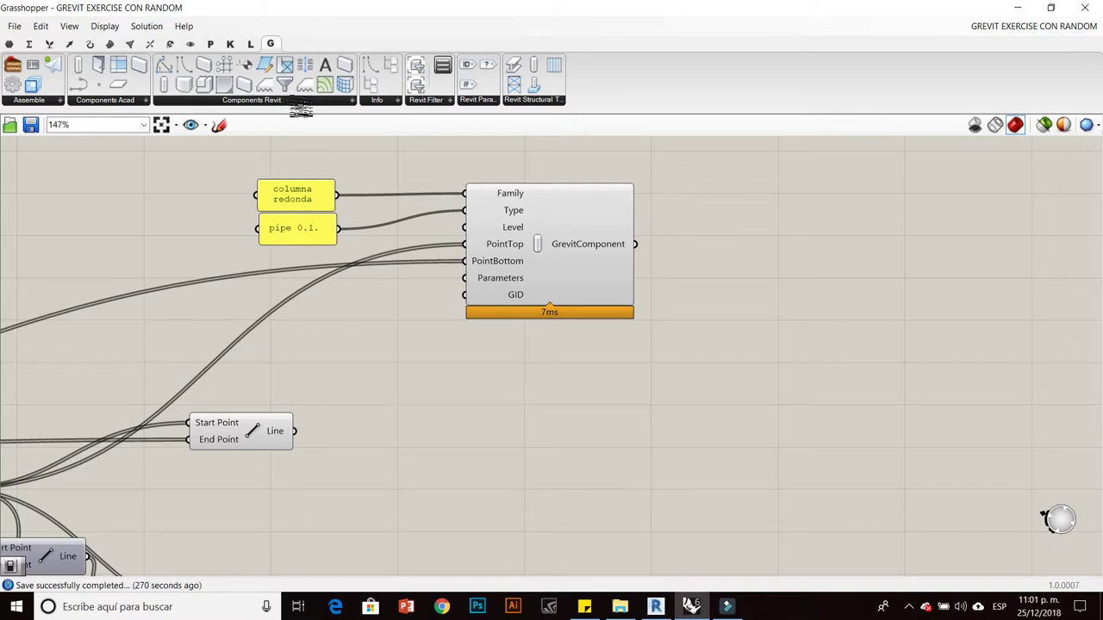
{"action": "mouse_move", "coordinate": [365, 191]}
{"action": "right_mouse_down"}
{"action": "mouse_move", "coordinate": [385, 212]}
{"action": "mouse_move", "coordinate": [446, 206]}
{"action": "right_mouse_up"}
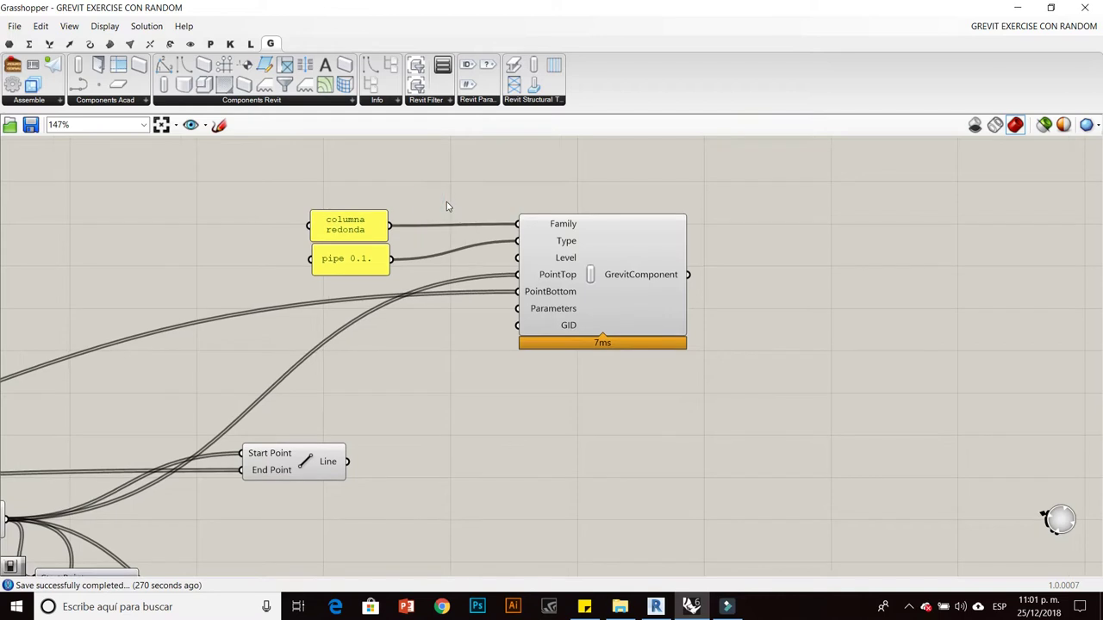
{"action": "right_click_drag", "start_coordinate": [350, 206], "coordinate": [365, 216]}
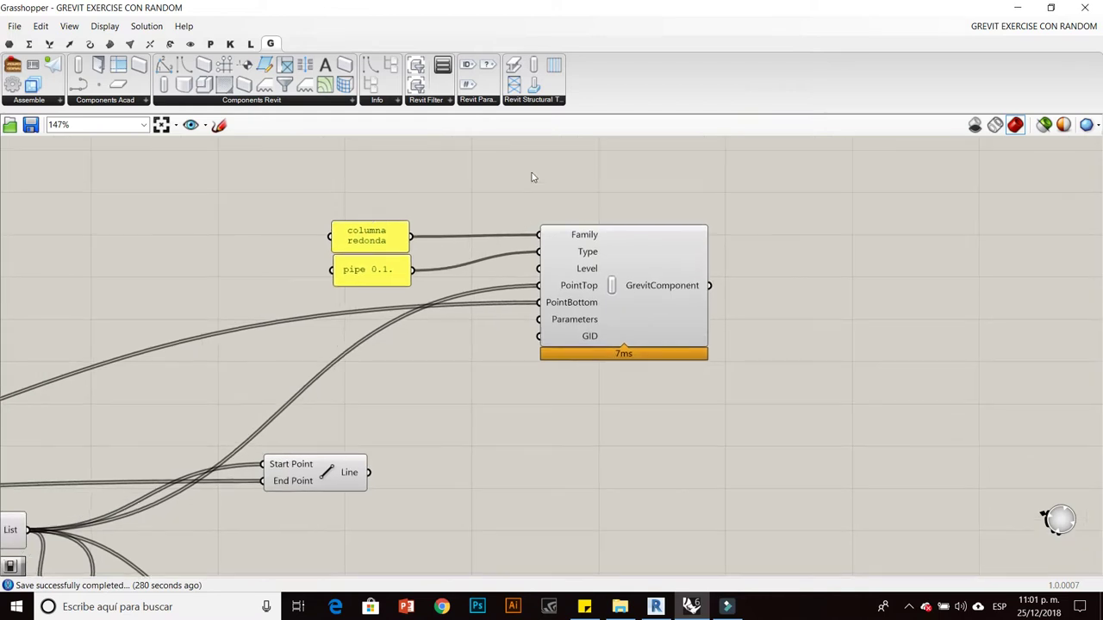
{"action": "left_click_drag", "start_coordinate": [611, 17], "coordinate": [208, 250]}
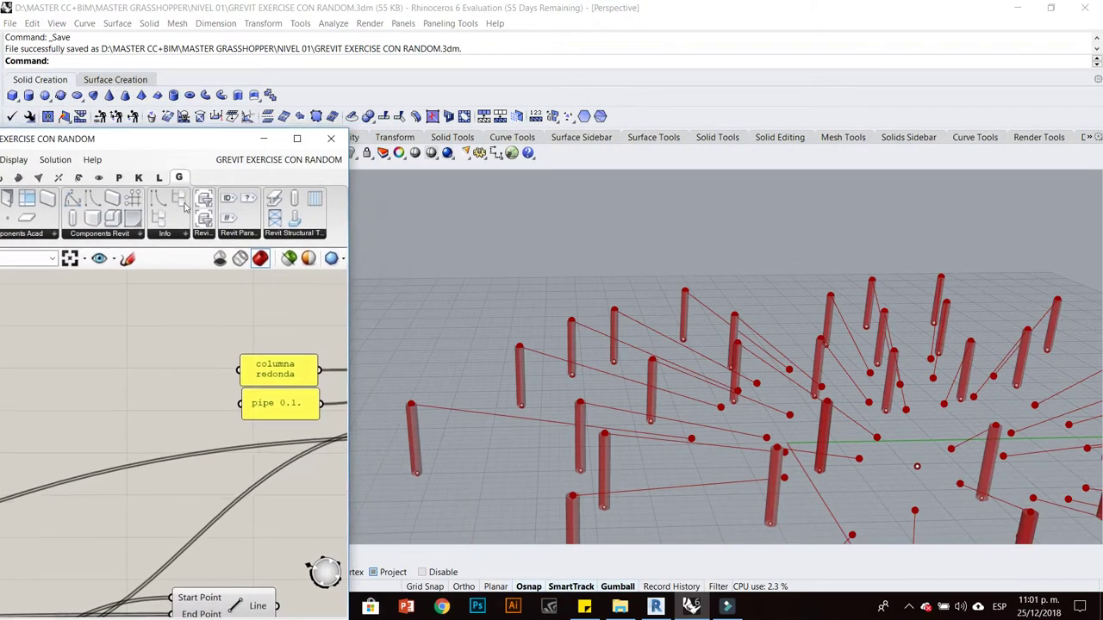
Maximize the Top viewport and zoom to inspect the column layout.
{"action": "double_click", "coordinate": [101, 176]}
{"action": "double_click", "coordinate": [91, 177]}
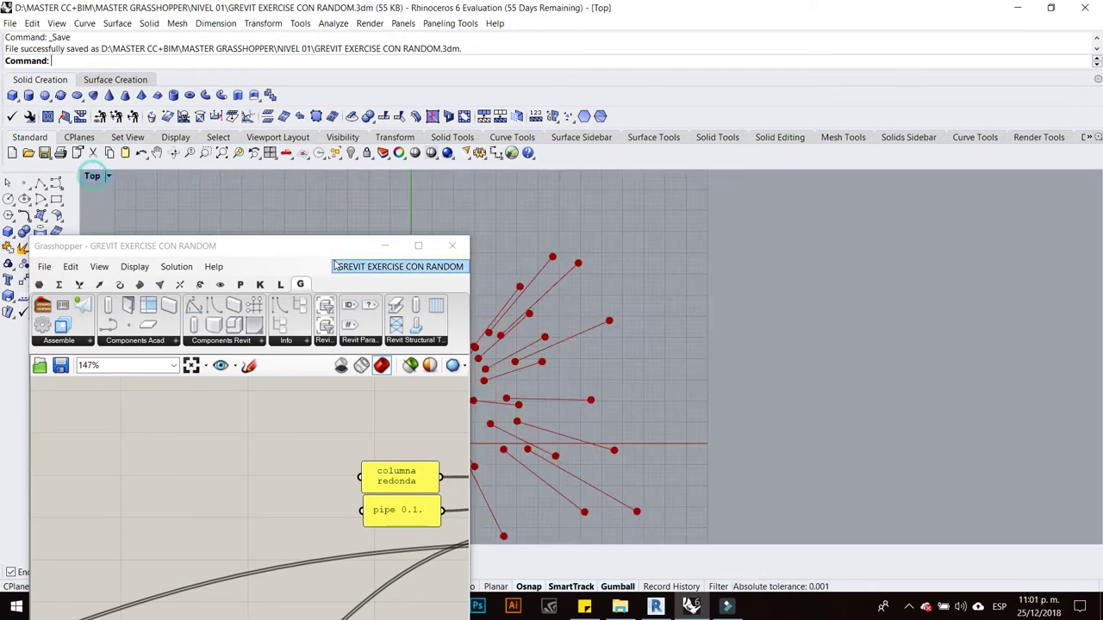
{"action": "left_click_drag", "start_coordinate": [215, 245], "coordinate": [108, 241]}
{"action": "scroll", "coordinate": [741, 345], "scroll_direction": "up", "scroll_amount": 5}
{"action": "scroll", "coordinate": [721, 353], "scroll_direction": "down", "scroll_amount": 3}
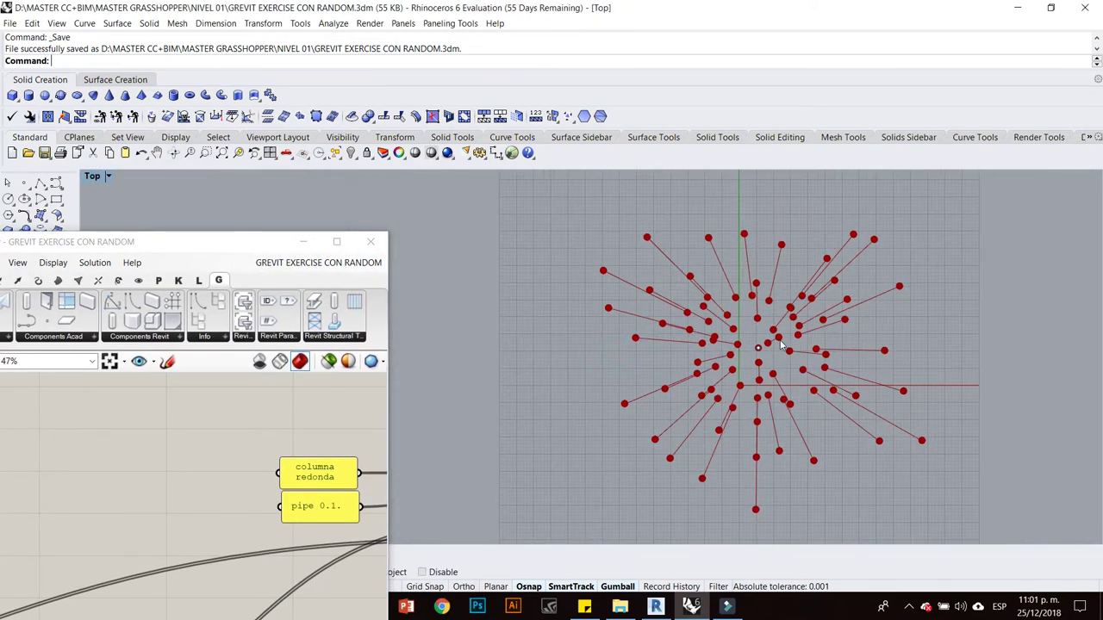
{"action": "scroll", "coordinate": [699, 351], "scroll_direction": "up", "scroll_amount": 2}
{"action": "scroll", "coordinate": [862, 259], "scroll_direction": "up", "scroll_amount": 2}
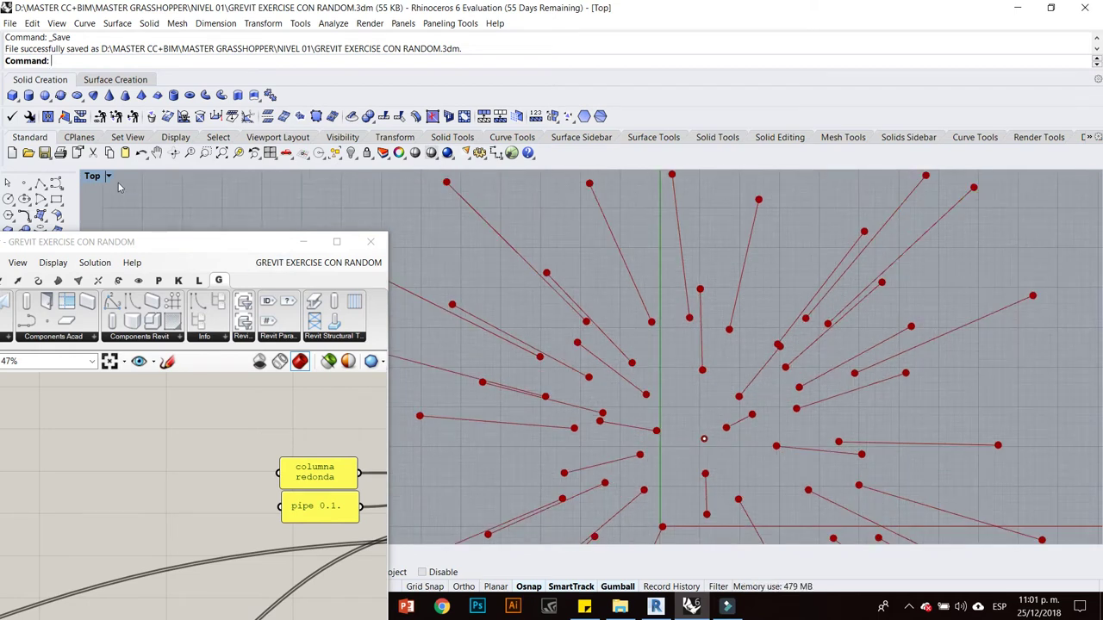
Maximize the Perspective viewport and zoom out to the full field of red columns.
{"action": "double_click", "coordinate": [92, 176]}
{"action": "double_click", "coordinate": [630, 180]}
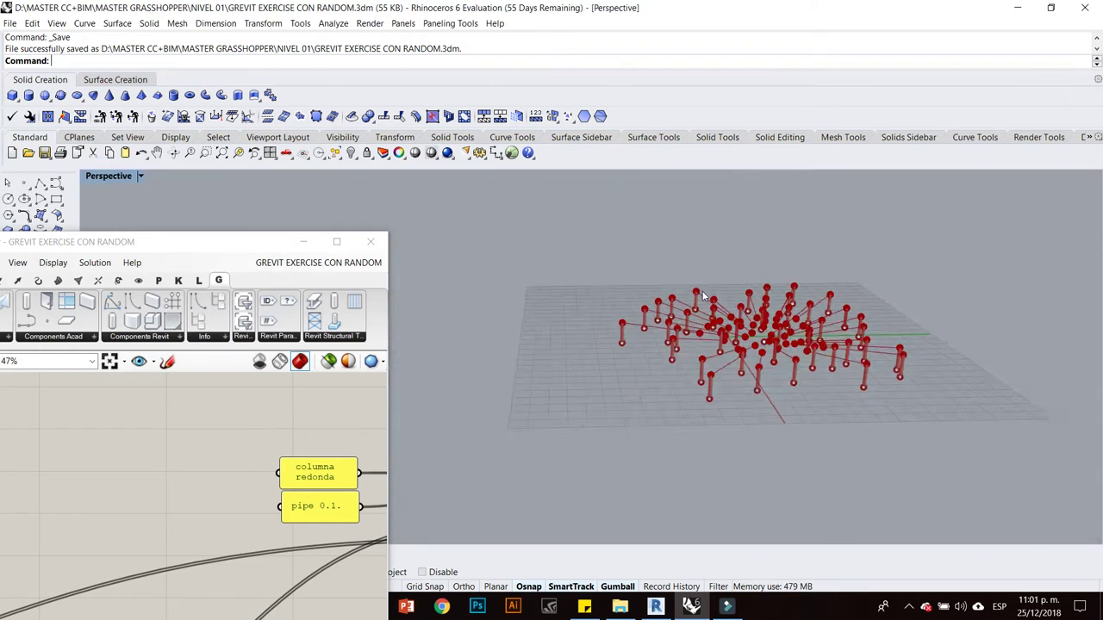
{"action": "scroll", "coordinate": [770, 313], "scroll_direction": "up", "scroll_amount": 2}
{"action": "scroll", "coordinate": [655, 319], "scroll_direction": "up", "scroll_amount": 2}
{"action": "scroll", "coordinate": [645, 358], "scroll_direction": "up", "scroll_amount": 2}
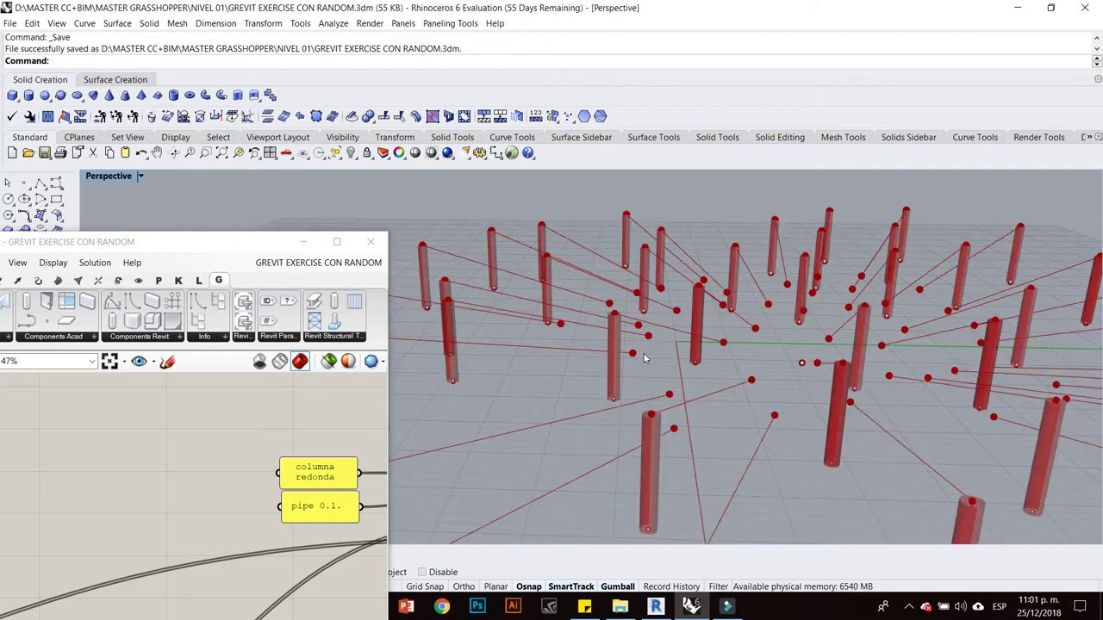
{"action": "scroll", "coordinate": [722, 387], "scroll_direction": "down", "scroll_amount": 2}
{"action": "scroll", "coordinate": [689, 422], "scroll_direction": "down", "scroll_amount": 2}
{"action": "scroll", "coordinate": [661, 459], "scroll_direction": "down", "scroll_amount": 1}
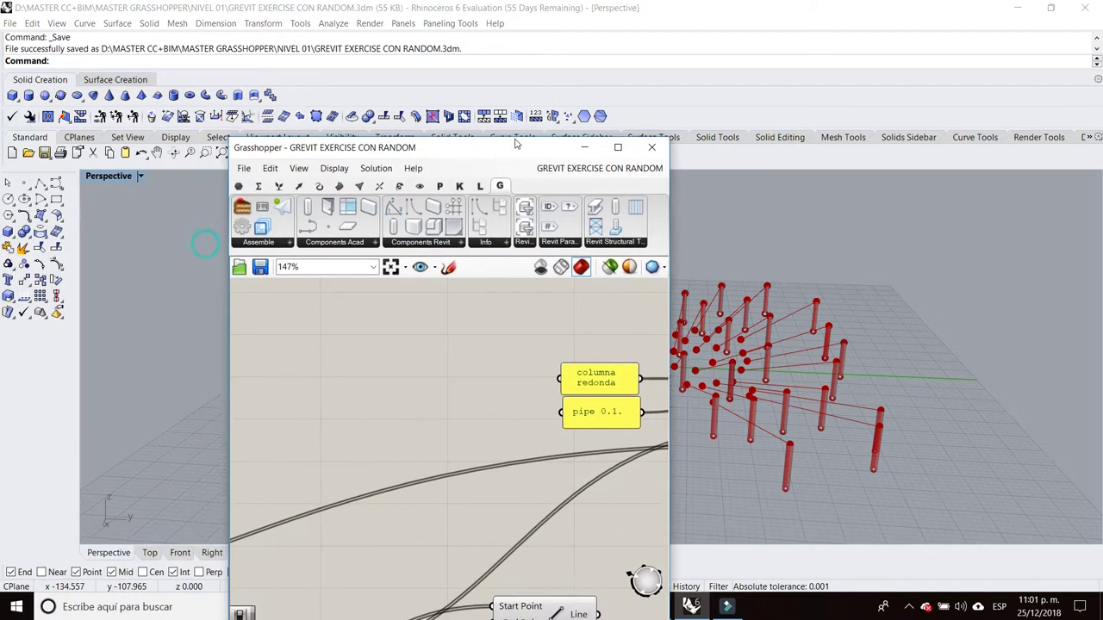
Place the Grasshopper window over the viewport with the column component in view.
{"action": "left_click_drag", "start_coordinate": [205, 249], "coordinate": [548, 136]}
{"action": "scroll", "coordinate": [529, 357], "scroll_direction": "up", "scroll_amount": 3}
{"action": "scroll", "coordinate": [536, 376], "scroll_direction": "up", "scroll_amount": 3}
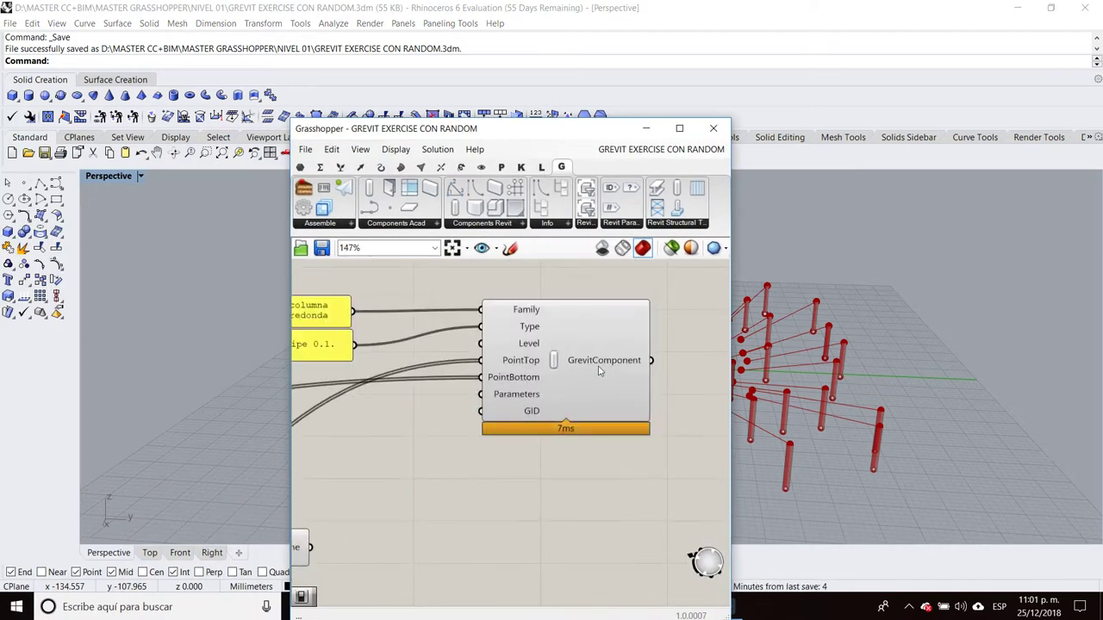
{"action": "right_click_drag", "start_coordinate": [510, 362], "coordinate": [561, 367]}
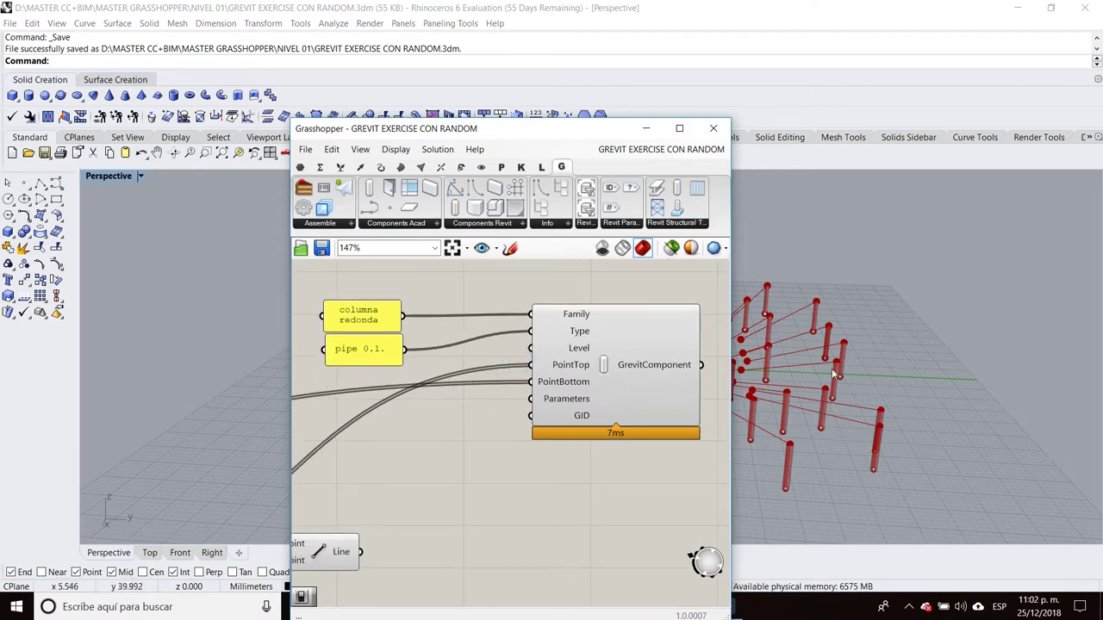
{"action": "scroll", "coordinate": [867, 372], "scroll_direction": "up", "scroll_amount": 2}
{"action": "scroll", "coordinate": [875, 379], "scroll_direction": "up", "scroll_amount": 2}
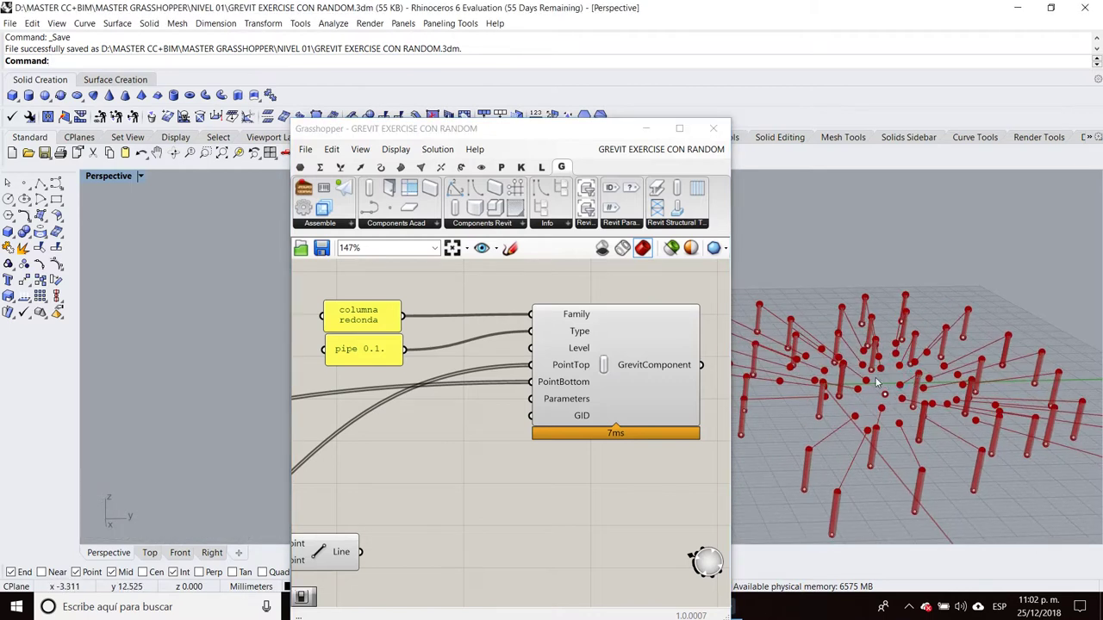
{"action": "scroll", "coordinate": [887, 353], "scroll_direction": "up", "scroll_amount": 2}
{"action": "scroll", "coordinate": [896, 332], "scroll_direction": "up", "scroll_amount": 3}
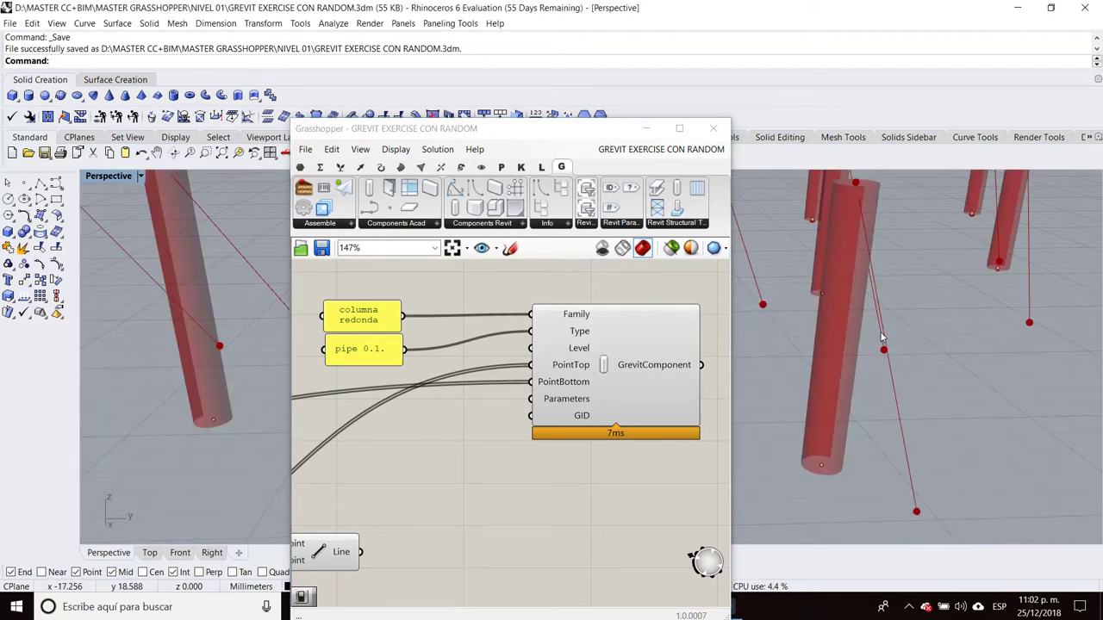
{"action": "scroll", "coordinate": [880, 336], "scroll_direction": "down", "scroll_amount": 5}
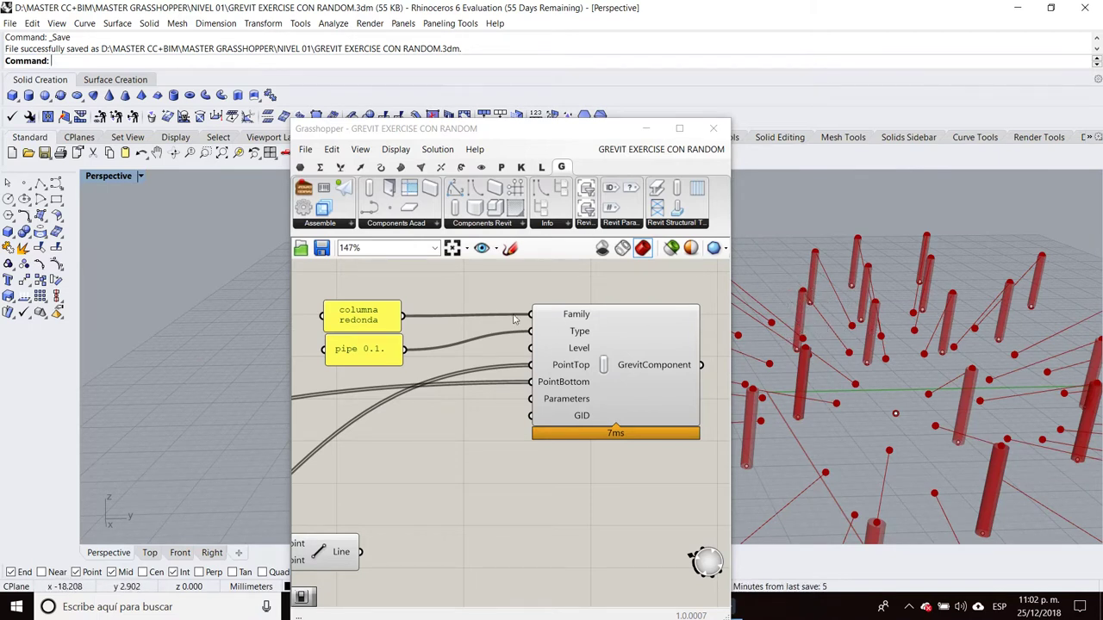
Zoom the Grasshopper canvas to 106% and move its window up and left.
{"action": "left_click", "coordinate": [450, 337]}
{"action": "scroll", "coordinate": [450, 337], "scroll_direction": "down", "scroll_amount": 2}
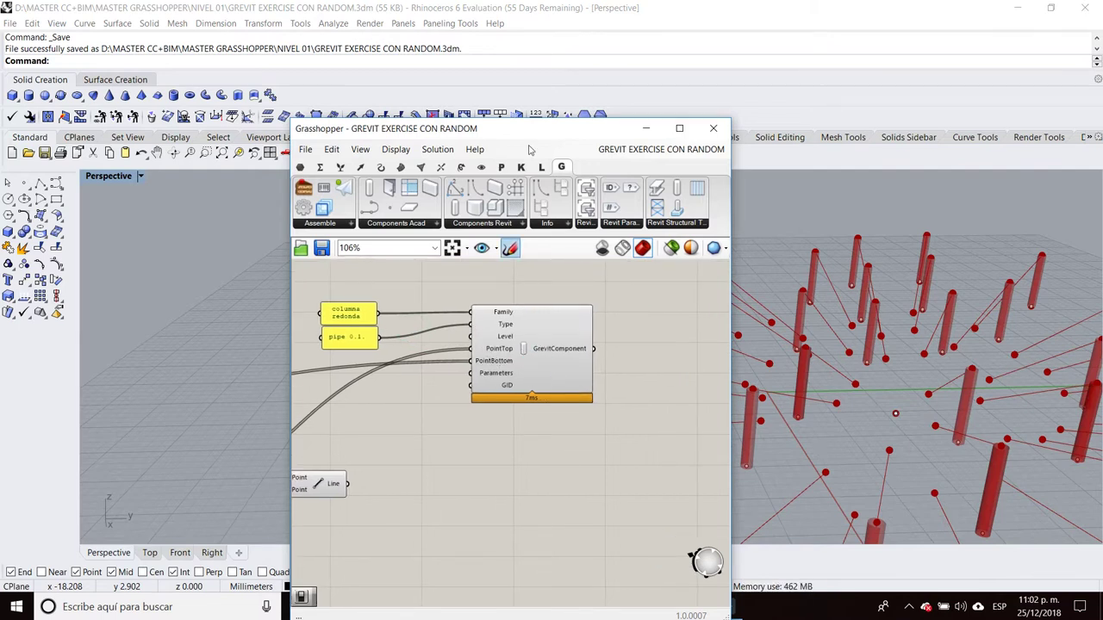
{"action": "left_click_drag", "start_coordinate": [517, 129], "coordinate": [426, 86]}
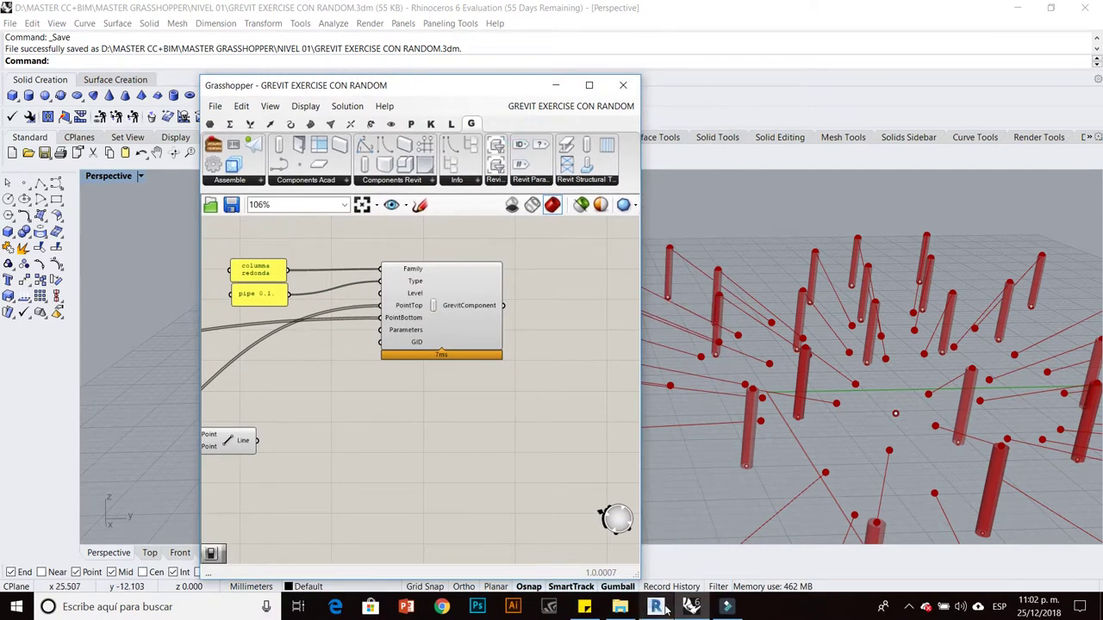
{"action": "left_click", "coordinate": [655, 607]}
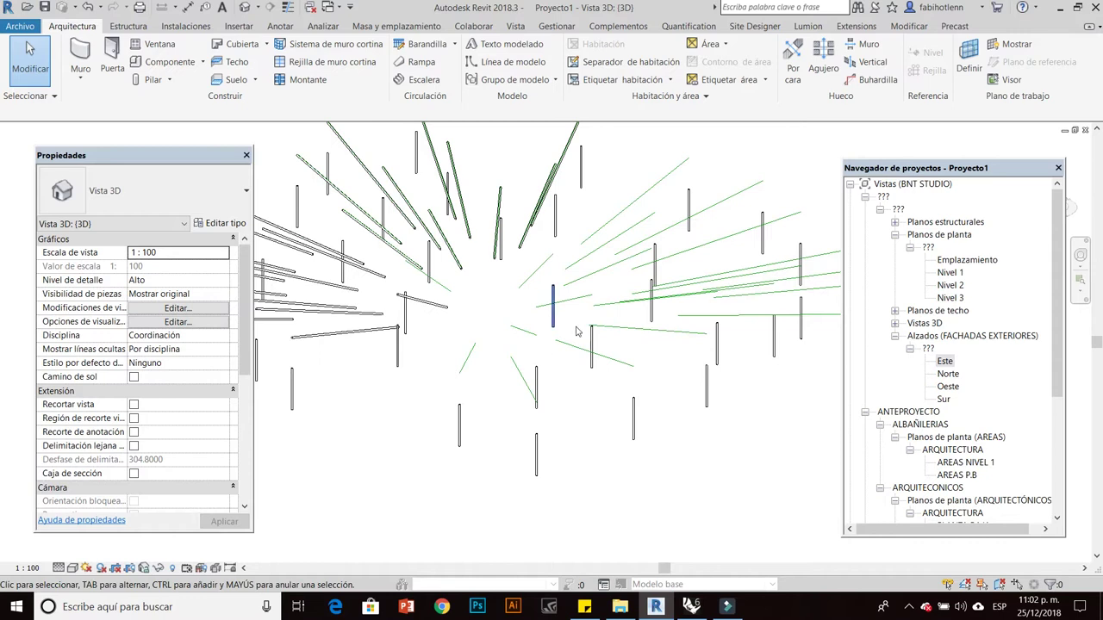
Crossing-select the whole Revit model and delete all generated columns and lines.
{"action": "scroll", "coordinate": [552, 332], "scroll_direction": "down", "scroll_amount": 5}
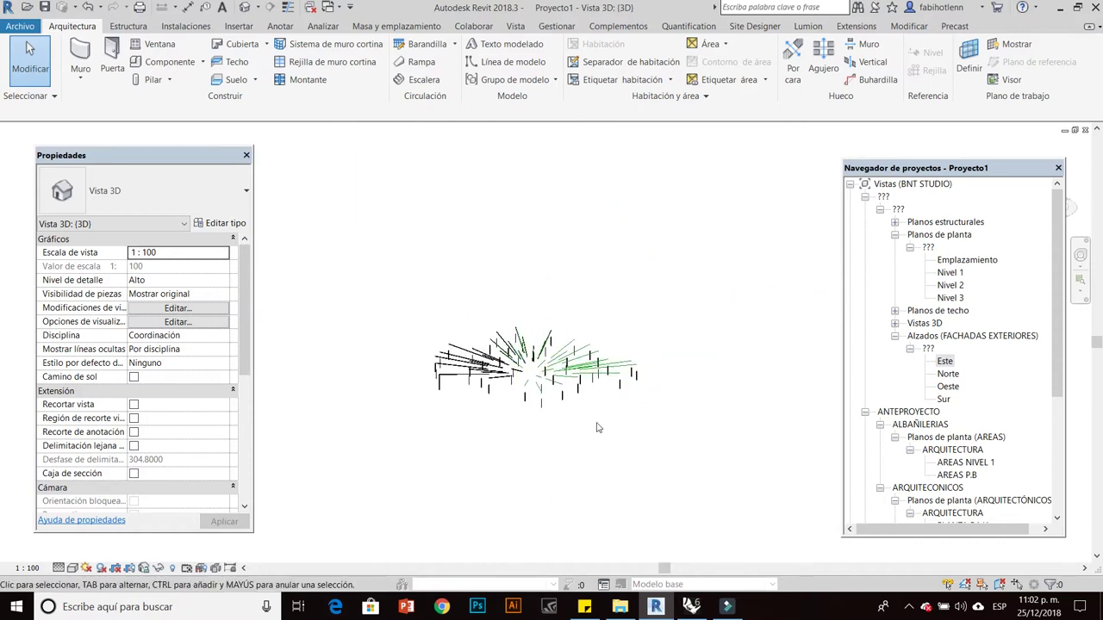
{"action": "left_click_drag", "start_coordinate": [717, 450], "coordinate": [317, 260]}
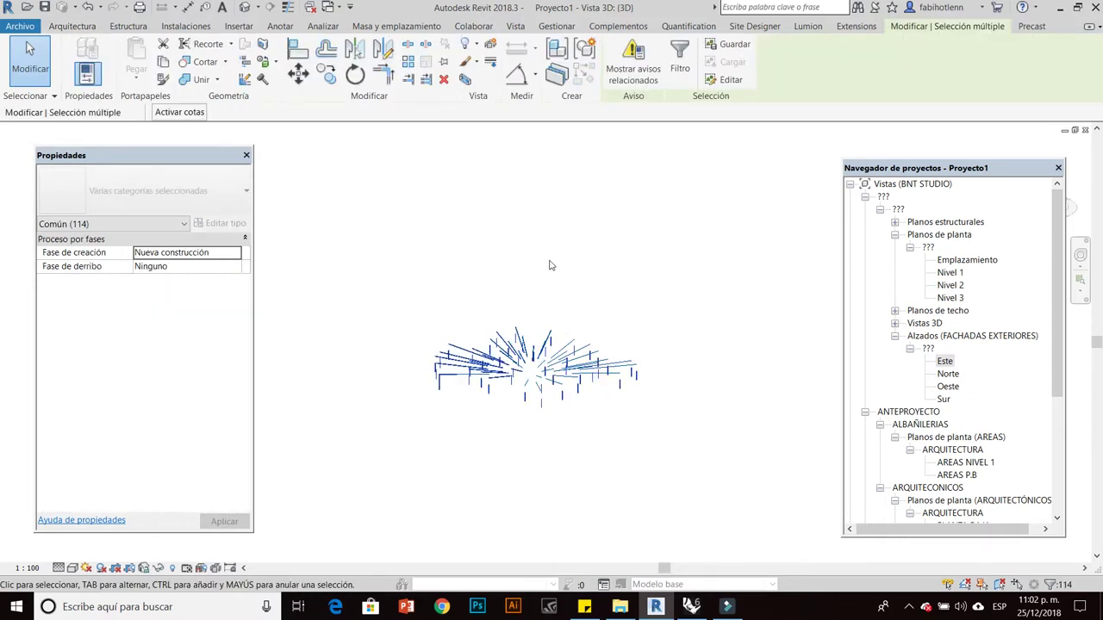
{"action": "key", "text": "Delete"}
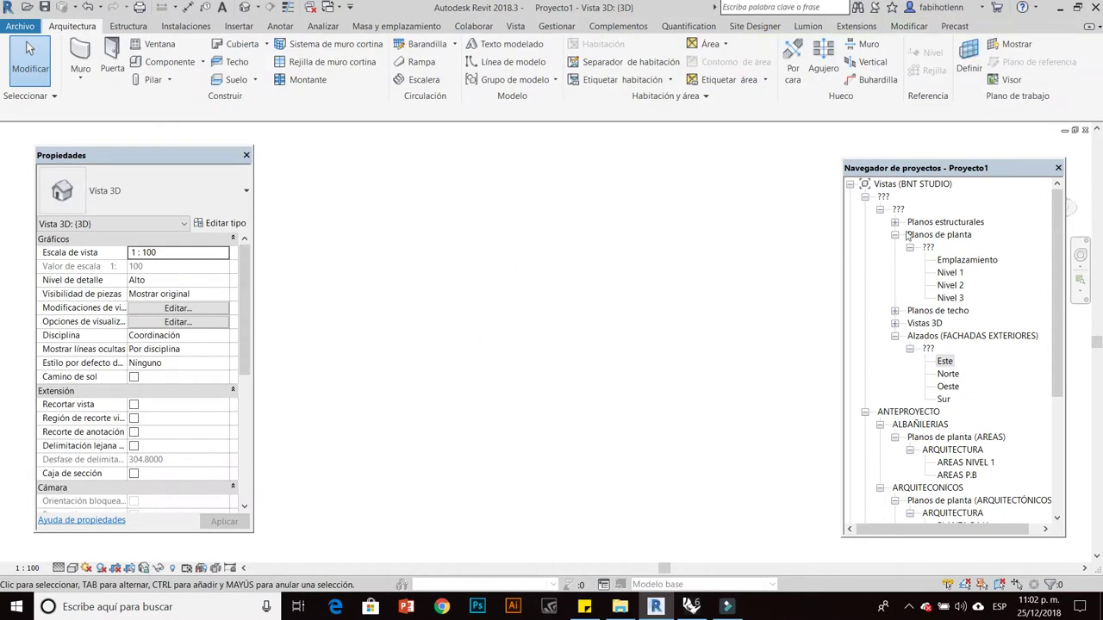
Open the Nivel 1 floor plan and confirm the UN length format is Metros.
{"action": "double_click", "coordinate": [951, 273]}
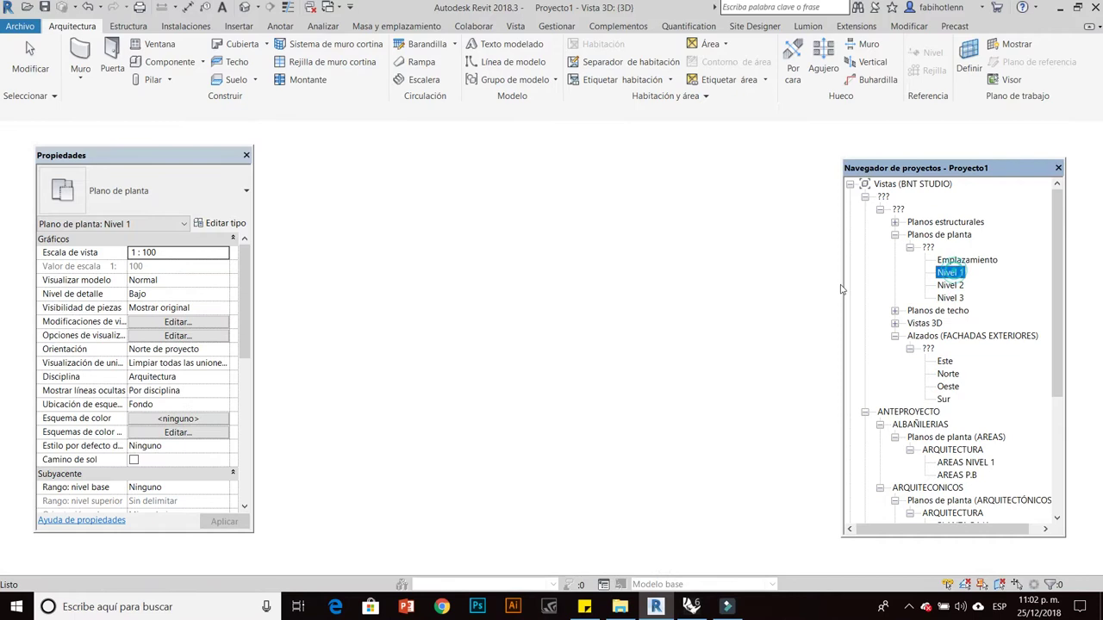
{"action": "key", "text": "u"}
{"action": "key", "text": "n"}
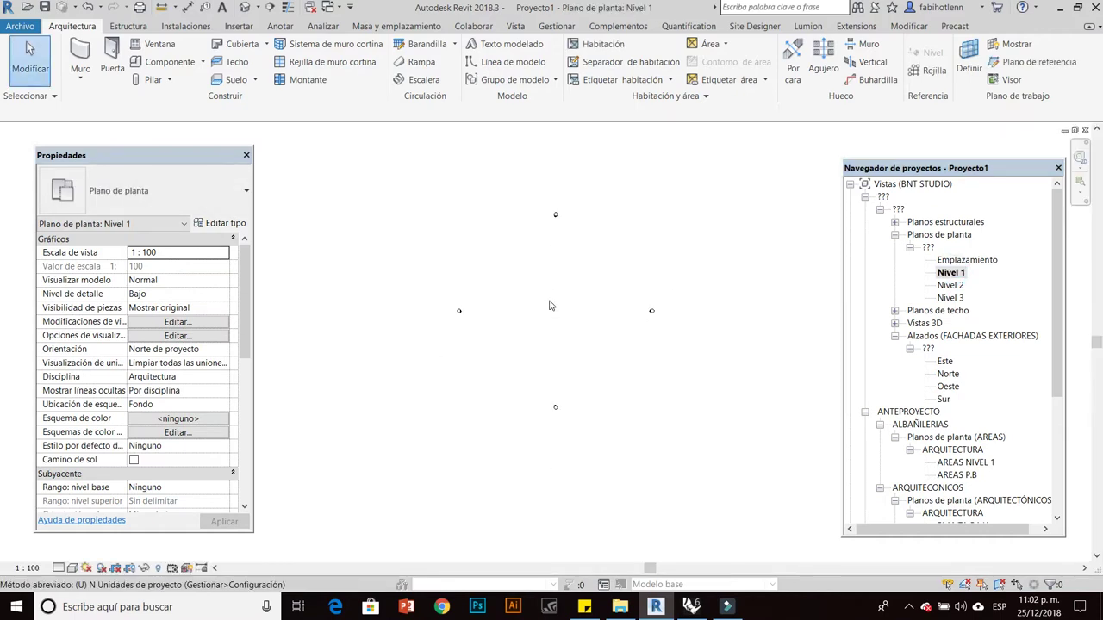
{"action": "left_click", "coordinate": [516, 220]}
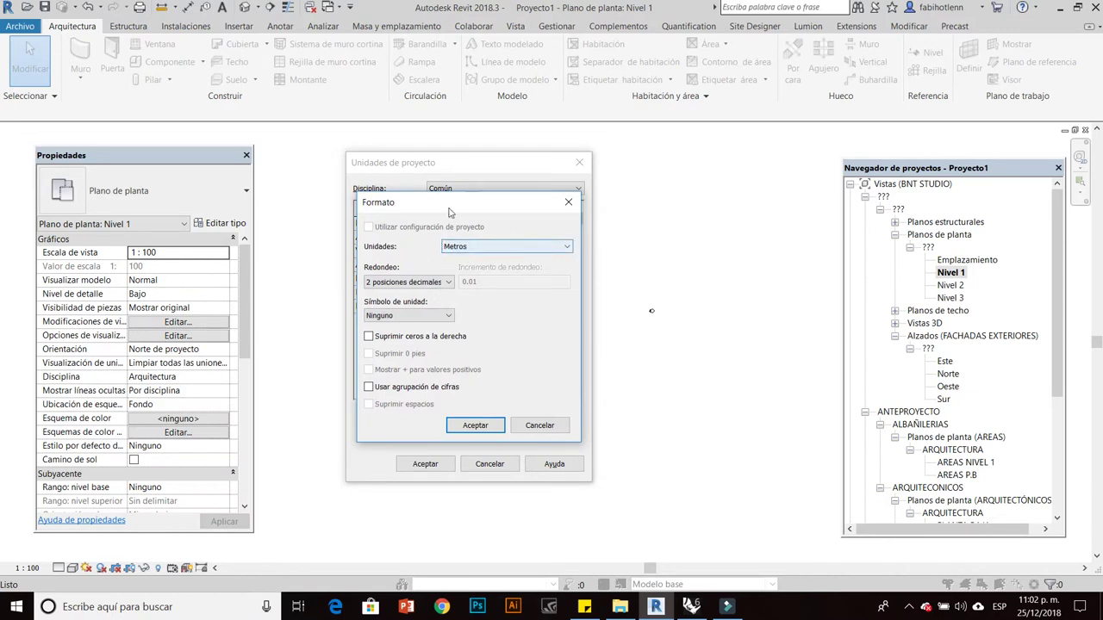
{"action": "left_click", "coordinate": [475, 426]}
{"action": "left_click", "coordinate": [426, 464]}
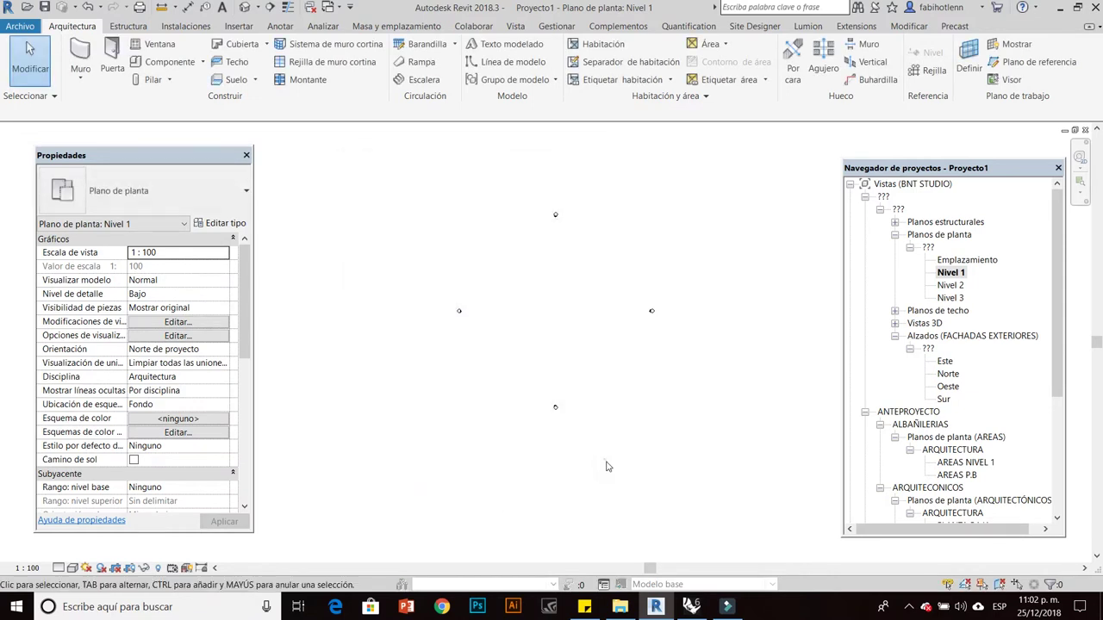
Return to Rhino with the Grevit definition and column model.
{"action": "left_click", "coordinate": [691, 607]}
{"action": "scroll", "coordinate": [512, 456], "scroll_direction": "down", "scroll_amount": 3}
{"action": "scroll", "coordinate": [515, 378], "scroll_direction": "down", "scroll_amount": 3}
{"action": "scroll", "coordinate": [513, 366], "scroll_direction": "down", "scroll_amount": 2}
Delete every component of the Grasshopper definition and move its window aside.
{"action": "left_click_drag", "start_coordinate": [332, 325], "coordinate": [512, 431]}
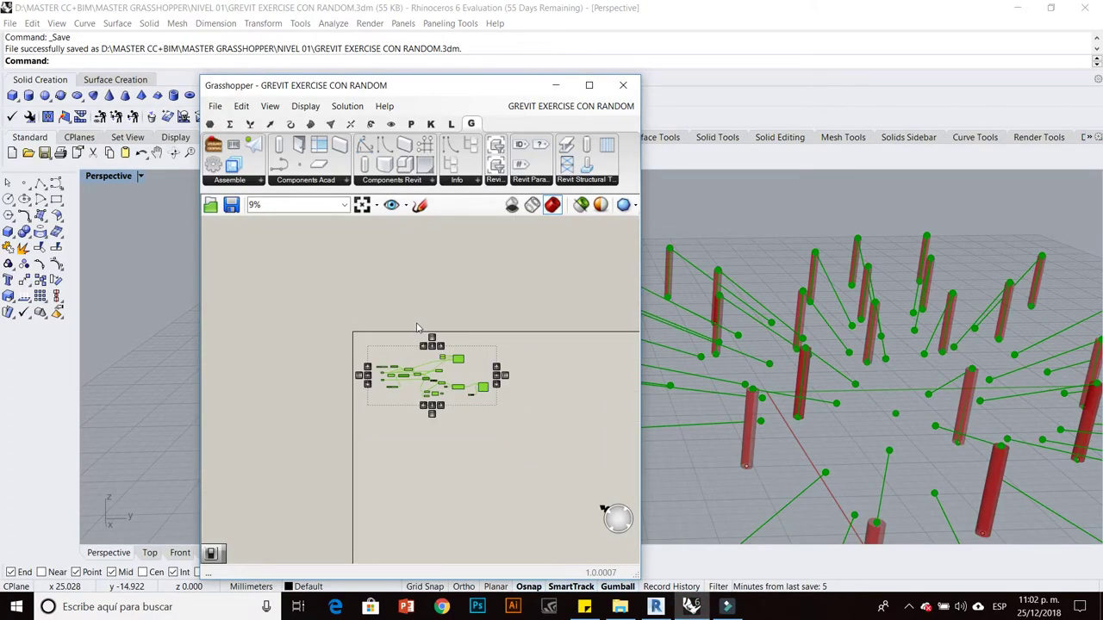
{"action": "key", "text": "Delete"}
{"action": "left_click_drag", "start_coordinate": [512, 85], "coordinate": [435, 117]}
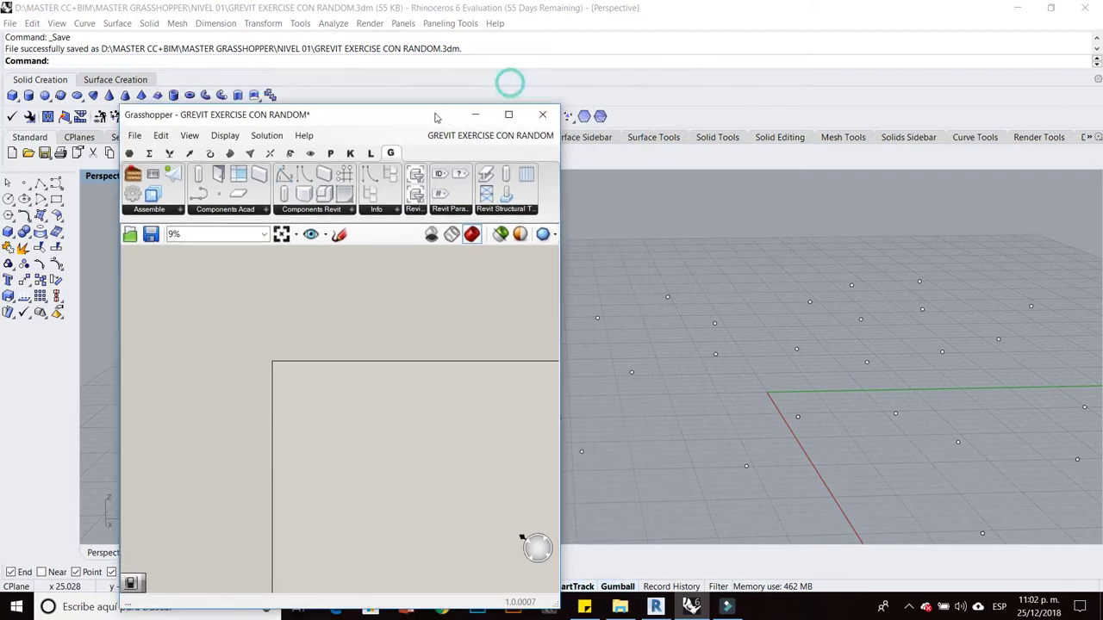
{"action": "left_click_drag", "start_coordinate": [333, 124], "coordinate": [293, 256]}
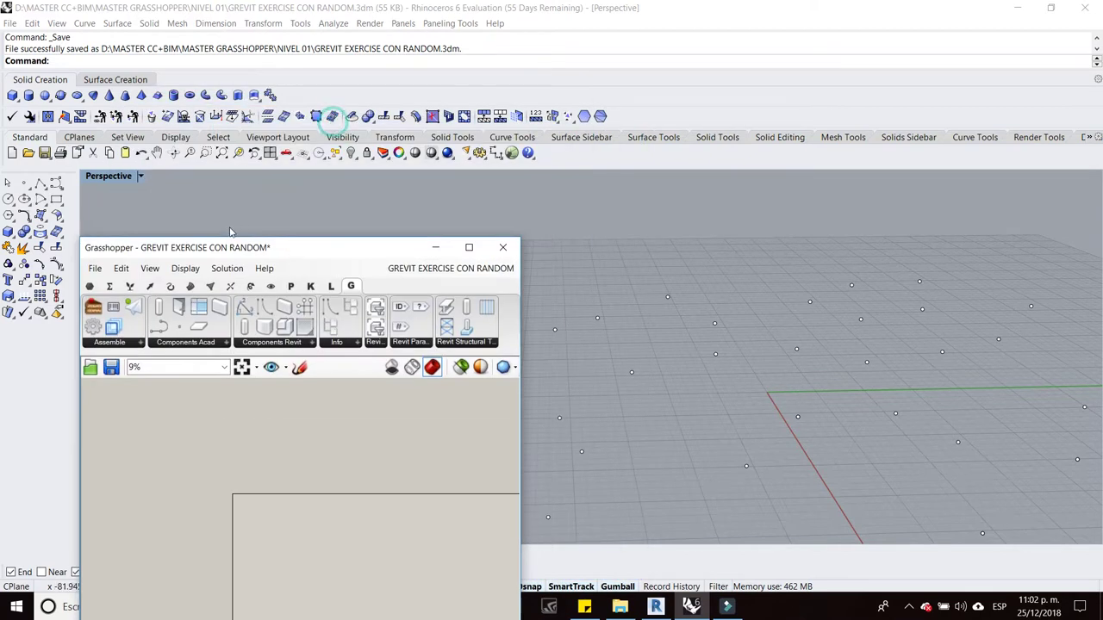
Maximise the Top viewport, minimise Grasshopper, and window-select all 47 points.
{"action": "double_click", "coordinate": [125, 178]}
{"action": "double_click", "coordinate": [89, 177]}
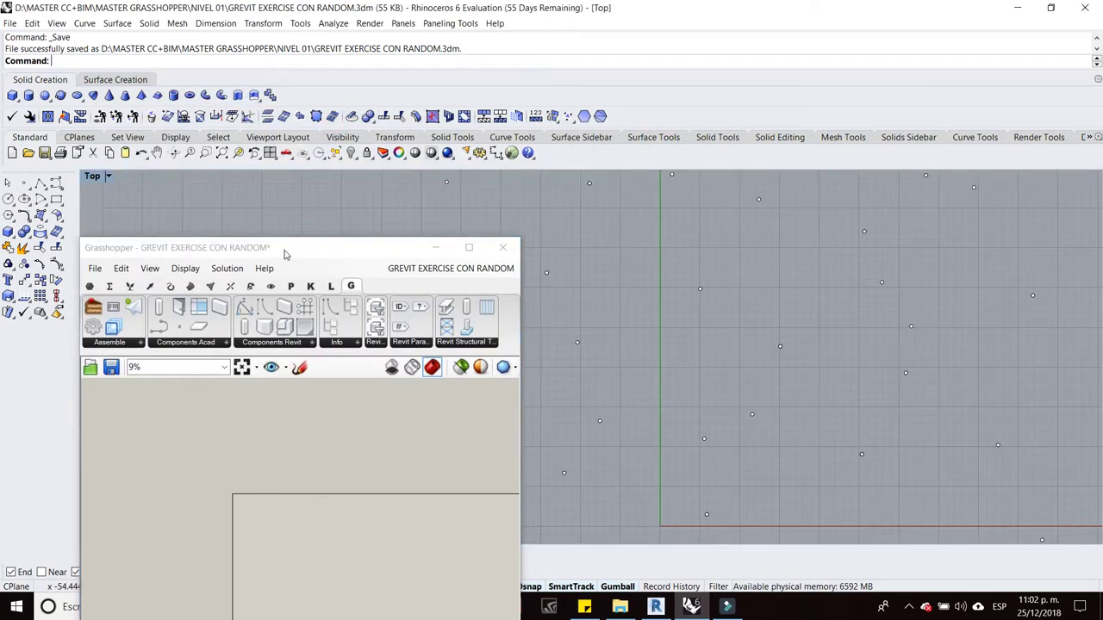
{"action": "left_click", "coordinate": [438, 248]}
{"action": "scroll", "coordinate": [539, 362], "scroll_direction": "down", "scroll_amount": 2}
{"action": "scroll", "coordinate": [549, 366], "scroll_direction": "down", "scroll_amount": 3}
{"action": "right_click_drag", "start_coordinate": [550, 366], "coordinate": [496, 309]}
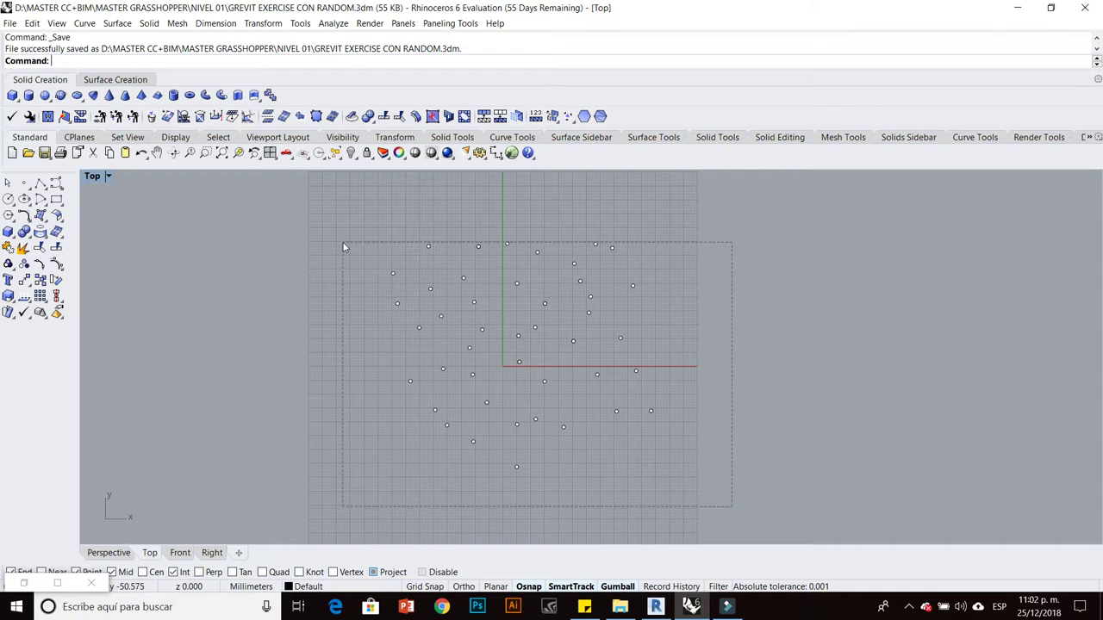
{"action": "left_click_drag", "start_coordinate": [342, 241], "coordinate": [333, 230]}
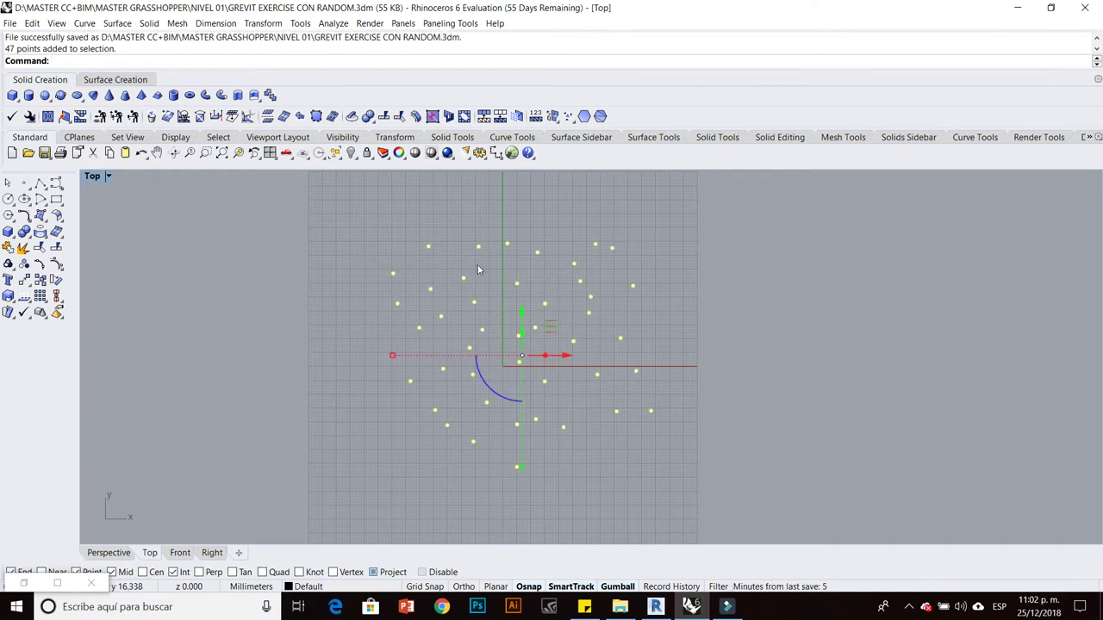
Delete the selected points and go to the Units page of Rhino Options.
{"action": "key", "text": "Delete"}
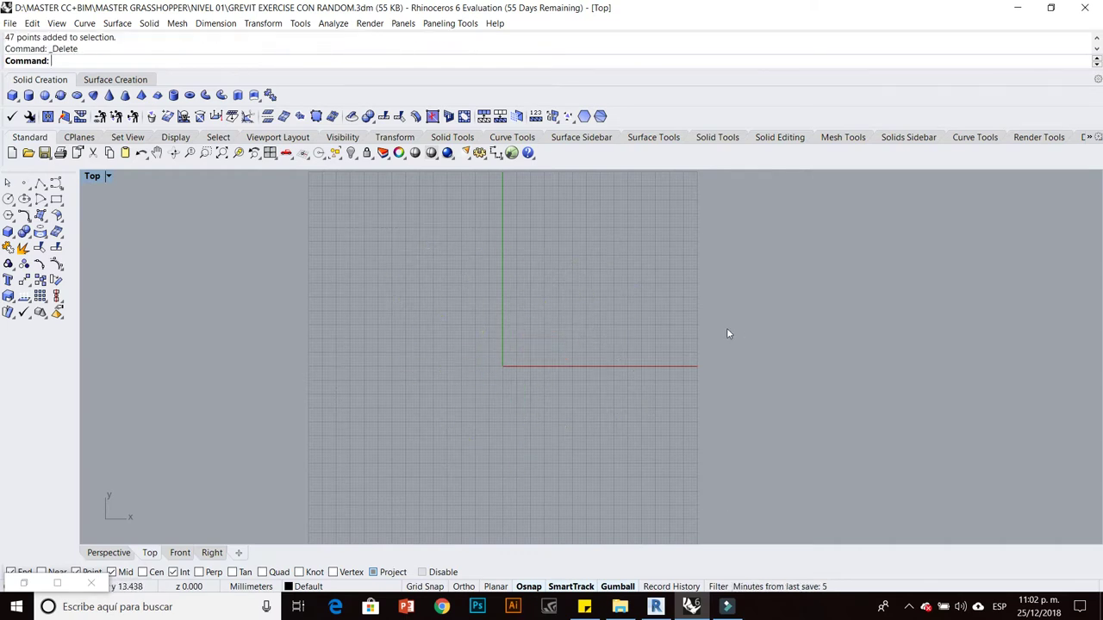
{"action": "left_click", "coordinate": [301, 24]}
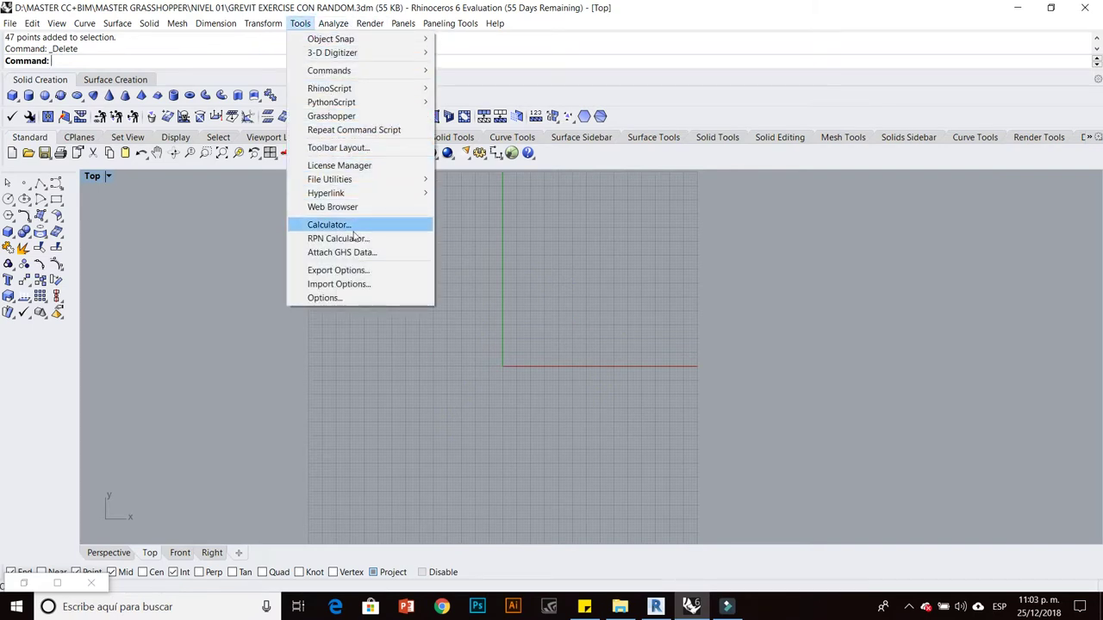
{"action": "left_click", "coordinate": [349, 297]}
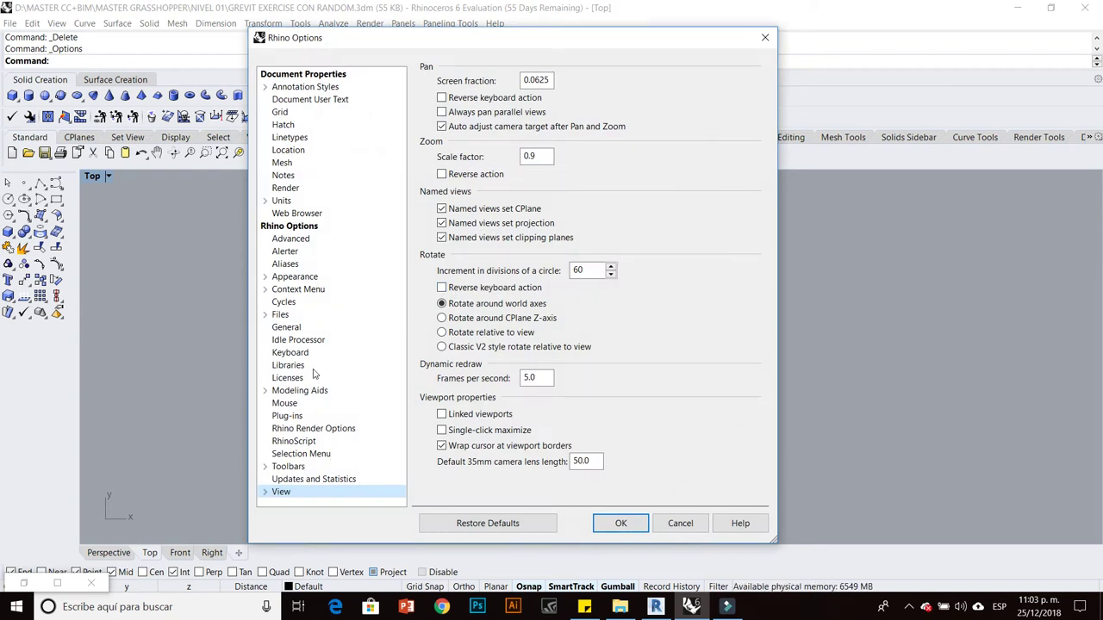
{"action": "left_click", "coordinate": [281, 201]}
{"action": "left_click", "coordinate": [265, 201]}
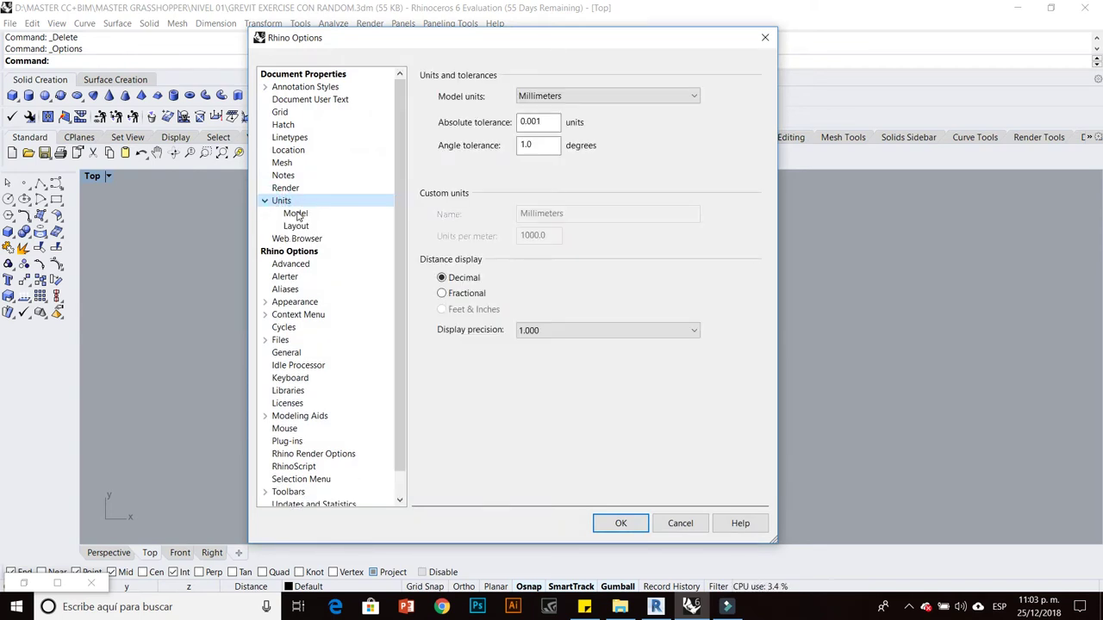
{"action": "left_click", "coordinate": [295, 212]}
Set model and layout units to Meters and scale the model by 0.001.
{"action": "left_click", "coordinate": [568, 96]}
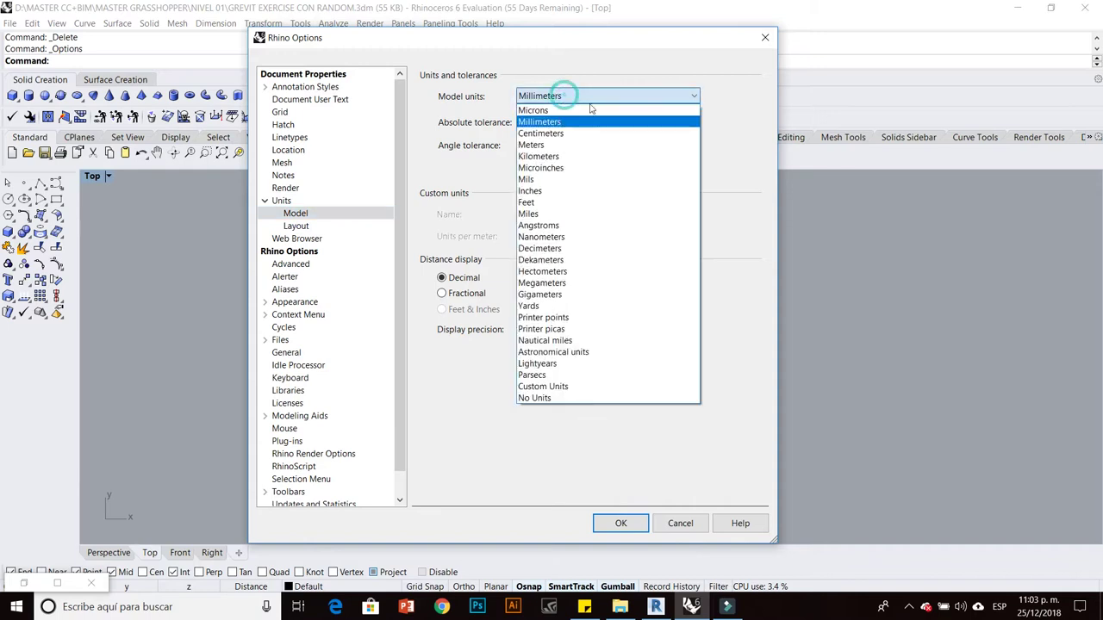
{"action": "left_click", "coordinate": [561, 146]}
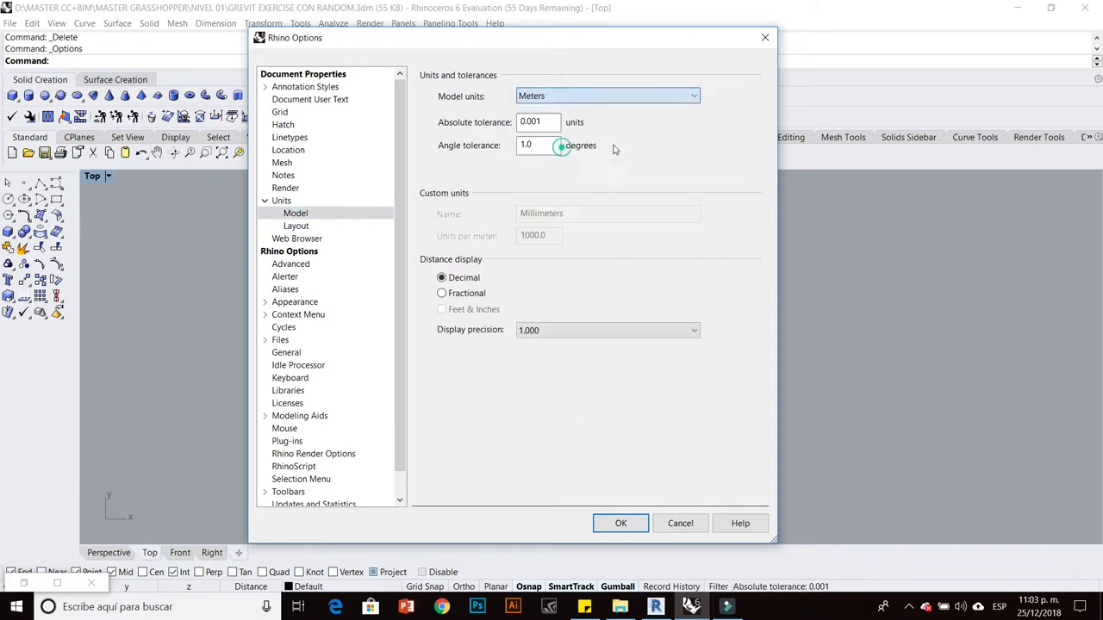
{"action": "left_click", "coordinate": [296, 226]}
{"action": "left_click", "coordinate": [586, 96]}
{"action": "left_click", "coordinate": [573, 140]}
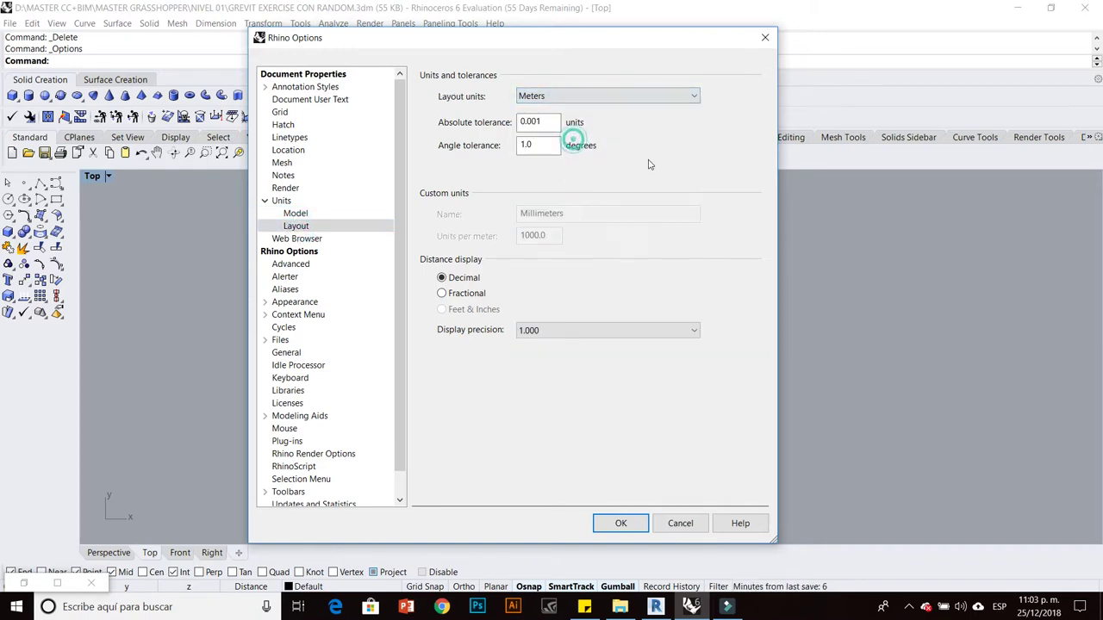
{"action": "left_click", "coordinate": [625, 523]}
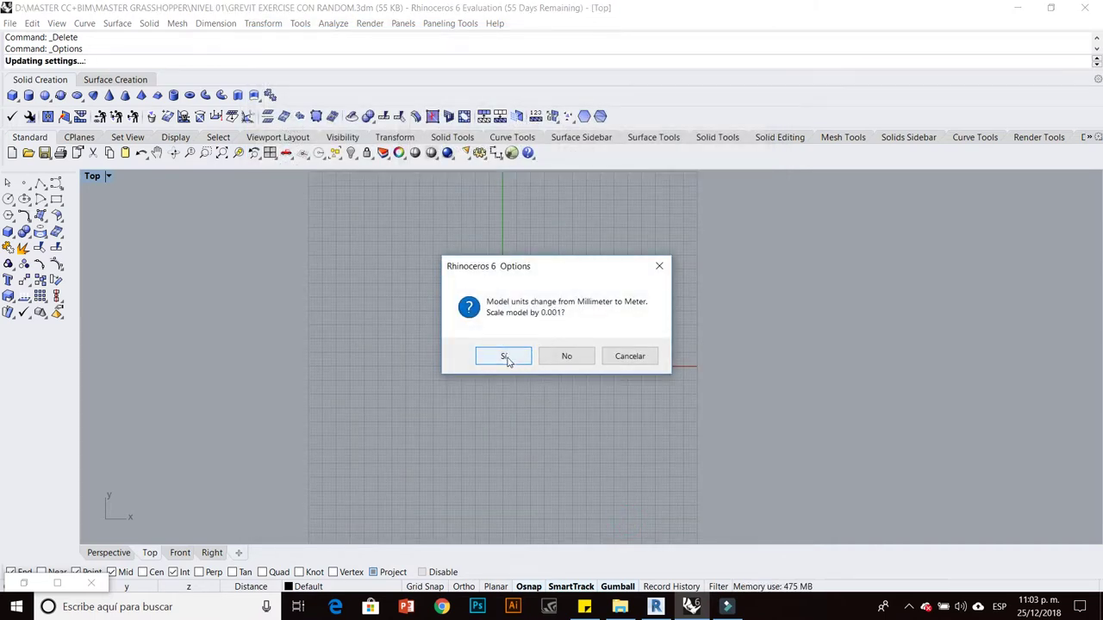
{"action": "scroll", "coordinate": [512, 366], "scroll_direction": "up", "scroll_amount": 5}
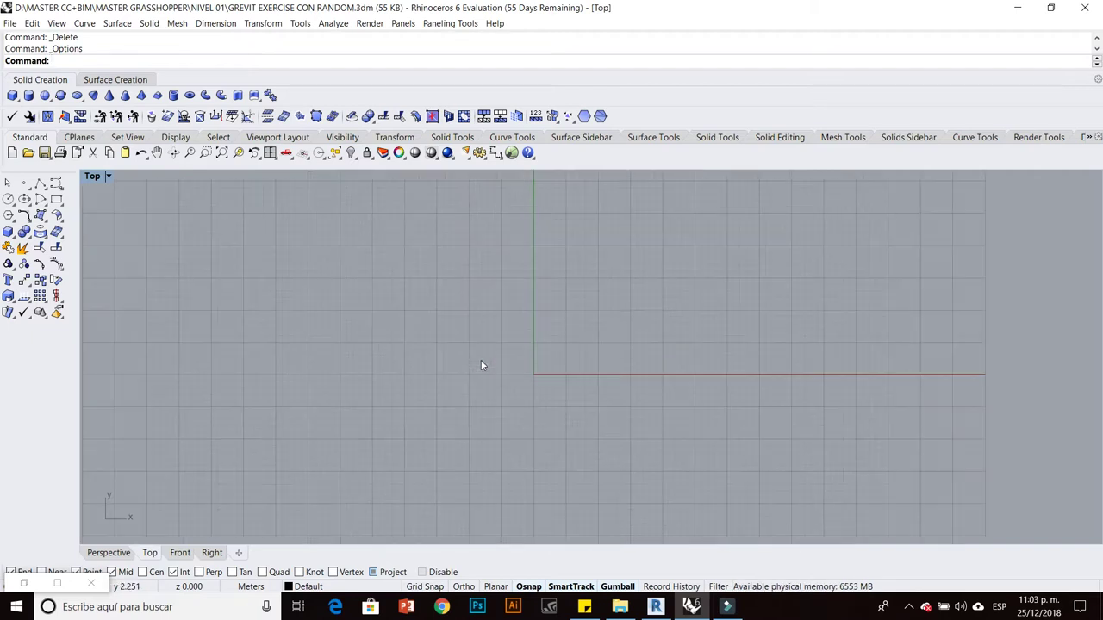
{"action": "scroll", "coordinate": [567, 372], "scroll_direction": "up", "scroll_amount": 3}
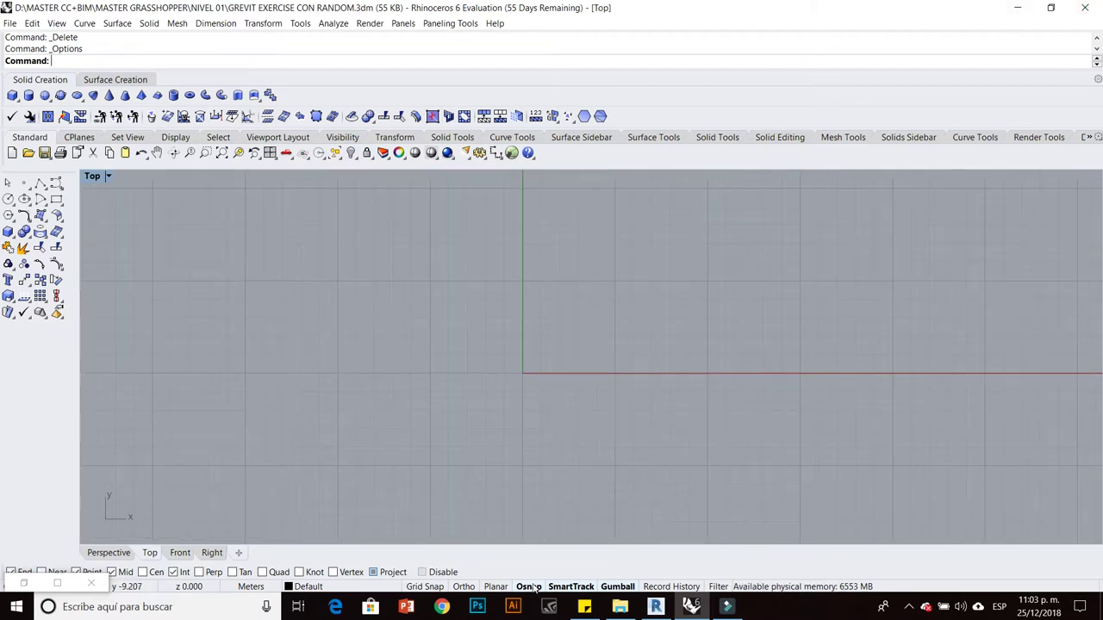
Turn on grid snap and start the multiple Points command, scattering points around the origin in Top view.
{"action": "left_click", "coordinate": [442, 587]}
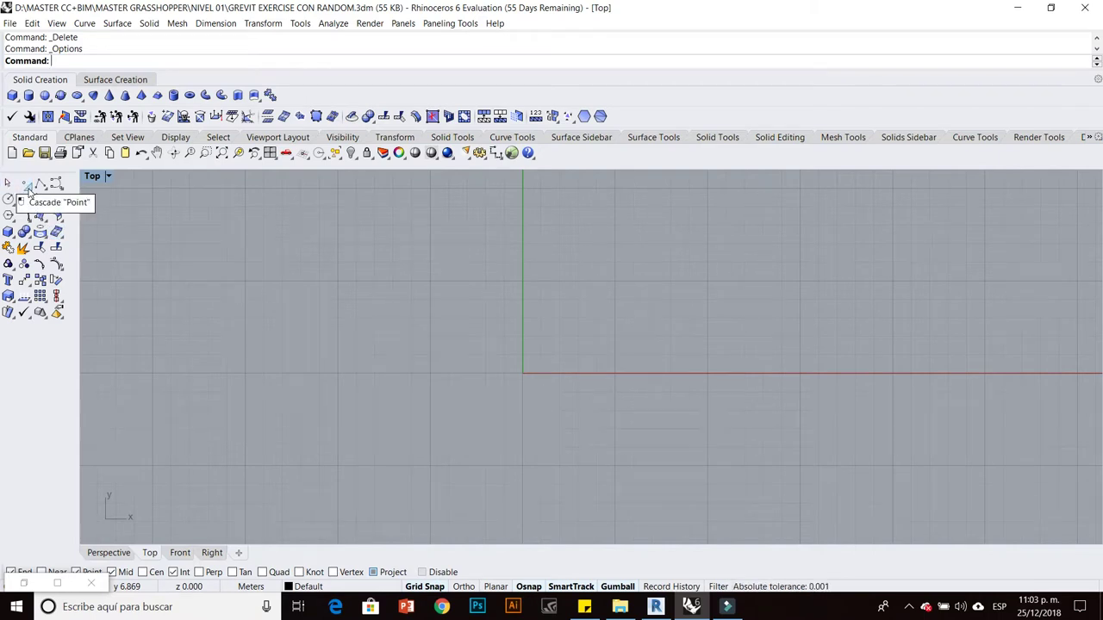
{"action": "left_click", "coordinate": [28, 188]}
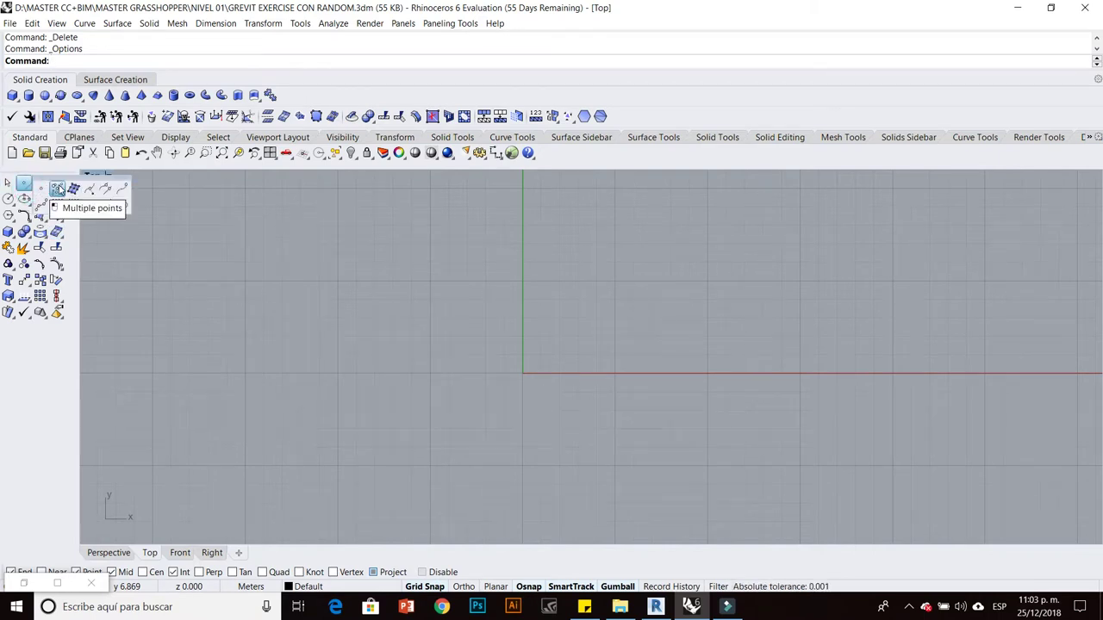
{"action": "left_click", "coordinate": [57, 188]}
{"action": "left_click", "coordinate": [476, 349]}
{"action": "left_click", "coordinate": [535, 358]}
{"action": "left_click", "coordinate": [515, 397]}
{"action": "left_click", "coordinate": [487, 387]}
{"action": "scroll", "coordinate": [487, 387], "scroll_direction": "up", "scroll_amount": 5}
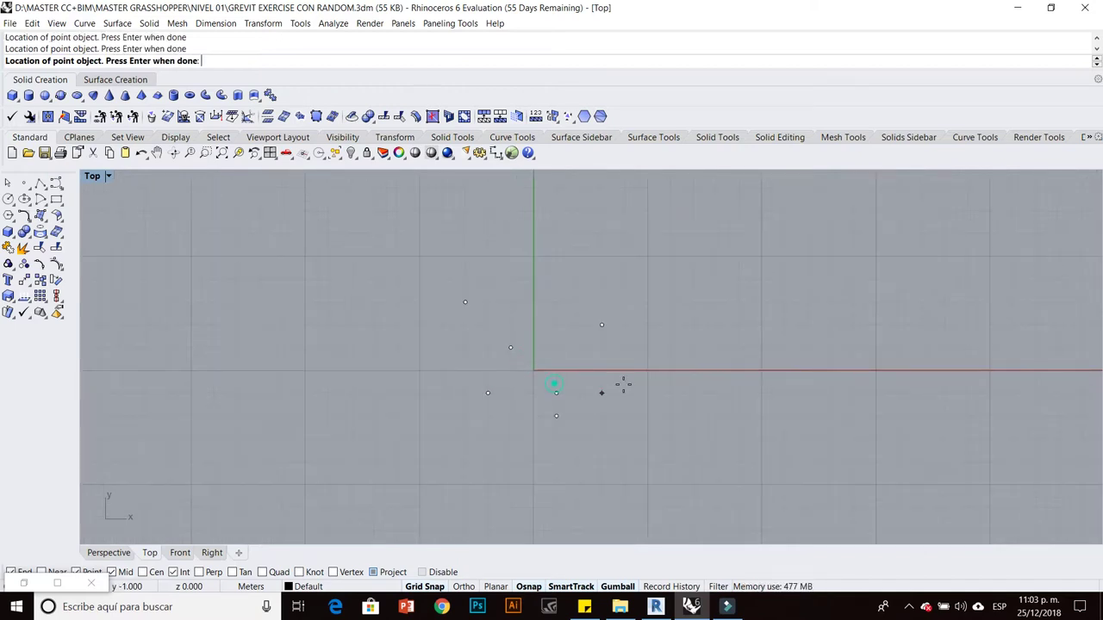
{"action": "left_click", "coordinate": [442, 347]}
{"action": "left_click", "coordinate": [419, 278]}
{"action": "left_click", "coordinate": [510, 256]}
{"action": "left_click", "coordinate": [533, 278]}
{"action": "left_click", "coordinate": [624, 232]}
{"action": "left_click", "coordinate": [692, 370]}
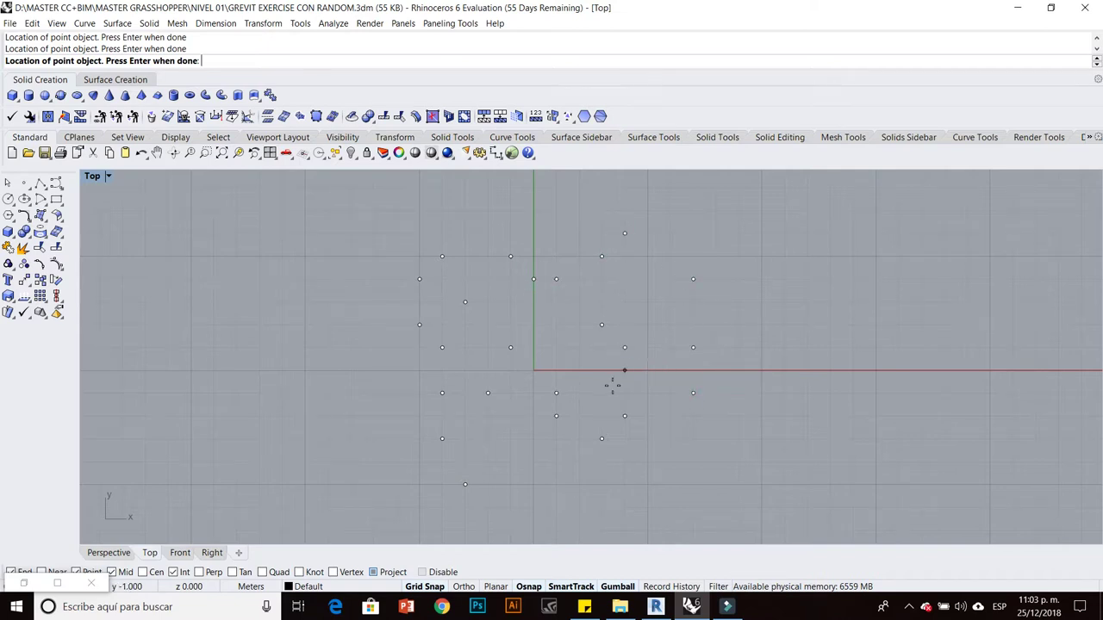
{"action": "left_click", "coordinate": [556, 302]}
{"action": "left_click", "coordinate": [465, 324]}
{"action": "left_click", "coordinate": [533, 485]}
{"action": "left_click", "coordinate": [579, 529]}
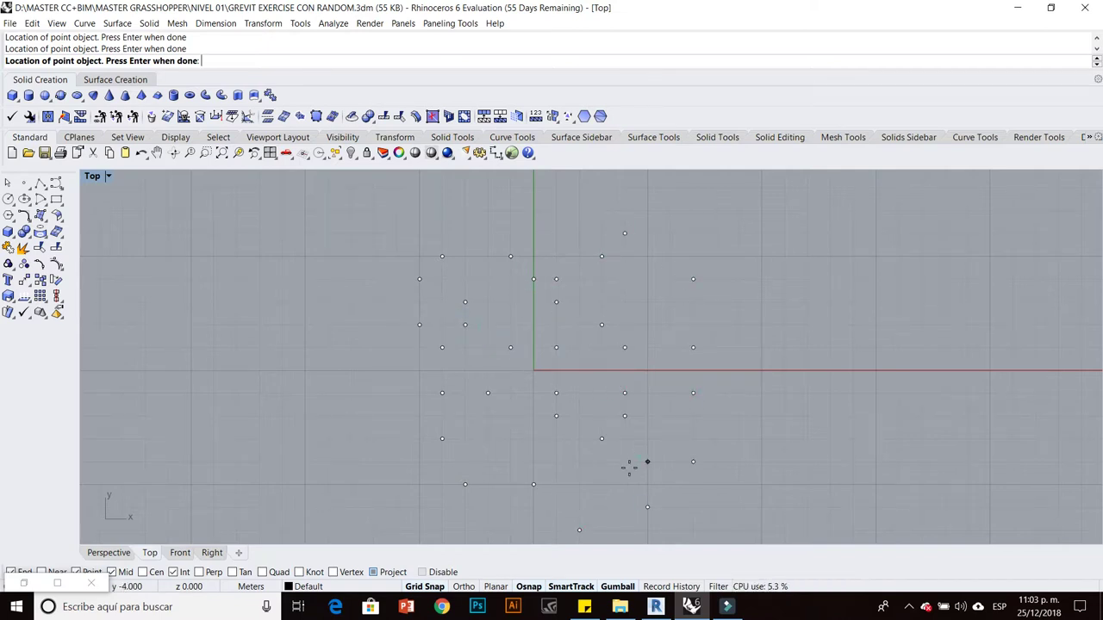
Add more points below, left and right of the origin.
{"action": "left_click", "coordinate": [533, 439]}
{"action": "left_click", "coordinate": [488, 438]}
{"action": "left_click", "coordinate": [487, 461]}
{"action": "left_click", "coordinate": [397, 416]}
{"action": "left_click", "coordinate": [396, 393]}
{"action": "left_click", "coordinate": [373, 302]}
{"action": "left_click", "coordinate": [373, 256]}
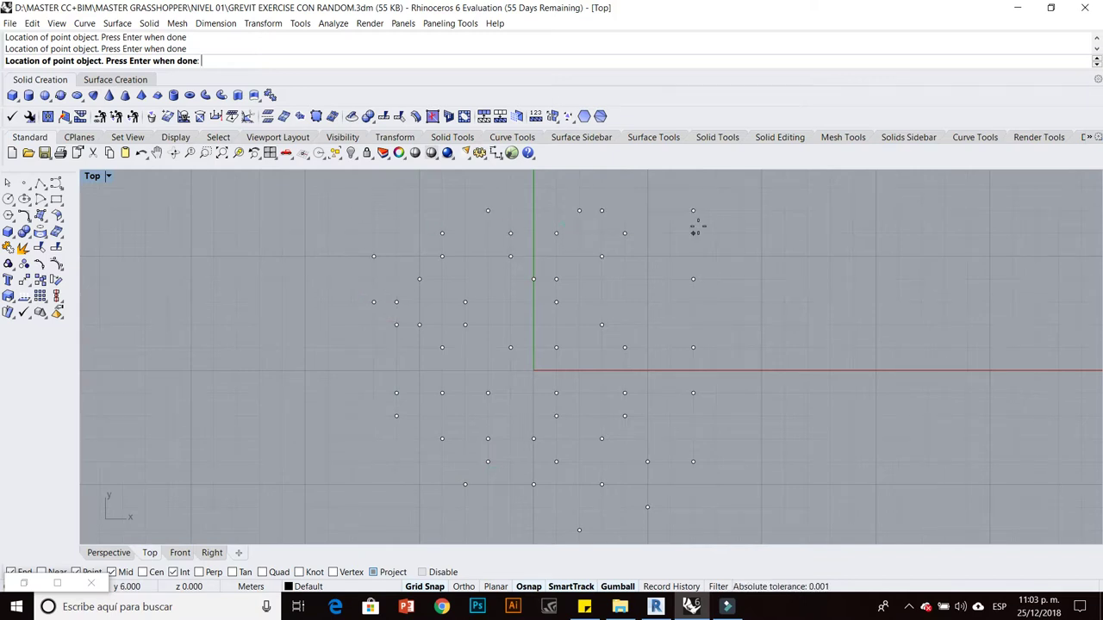
{"action": "left_click", "coordinate": [739, 325]}
{"action": "left_click", "coordinate": [784, 393]}
{"action": "left_click", "coordinate": [739, 438]}
{"action": "left_click", "coordinate": [715, 416]}
{"action": "left_click", "coordinate": [715, 370]}
{"action": "left_click", "coordinate": [670, 370]}
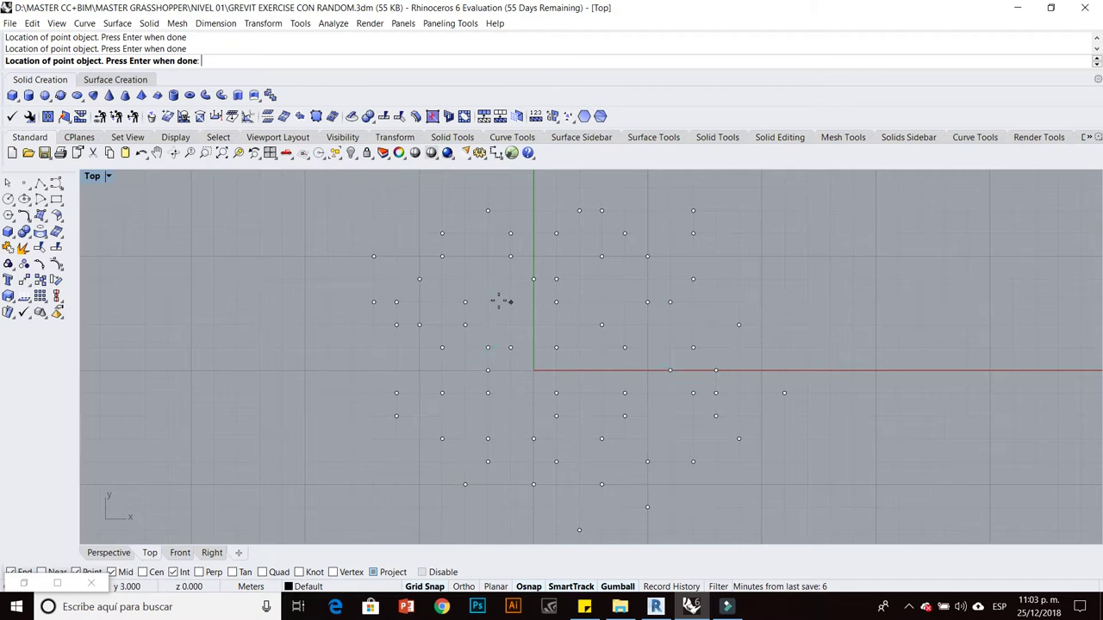
Zoom to review the point field and end the Points command.
{"action": "scroll", "coordinate": [489, 292], "scroll_direction": "up", "scroll_amount": 4}
{"action": "scroll", "coordinate": [460, 340], "scroll_direction": "down", "scroll_amount": 2}
{"action": "scroll", "coordinate": [522, 387], "scroll_direction": "down", "scroll_amount": 2}
{"action": "scroll", "coordinate": [529, 387], "scroll_direction": "down", "scroll_amount": 1}
{"action": "scroll", "coordinate": [528, 387], "scroll_direction": "up", "scroll_amount": 3}
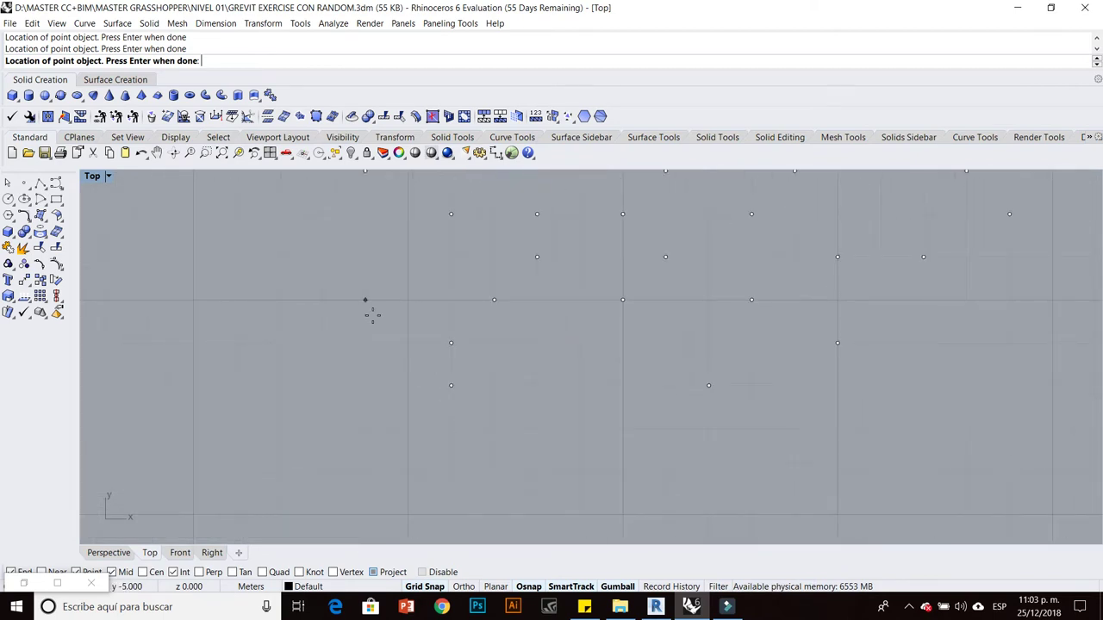
{"action": "scroll", "coordinate": [384, 267], "scroll_direction": "up", "scroll_amount": 2}
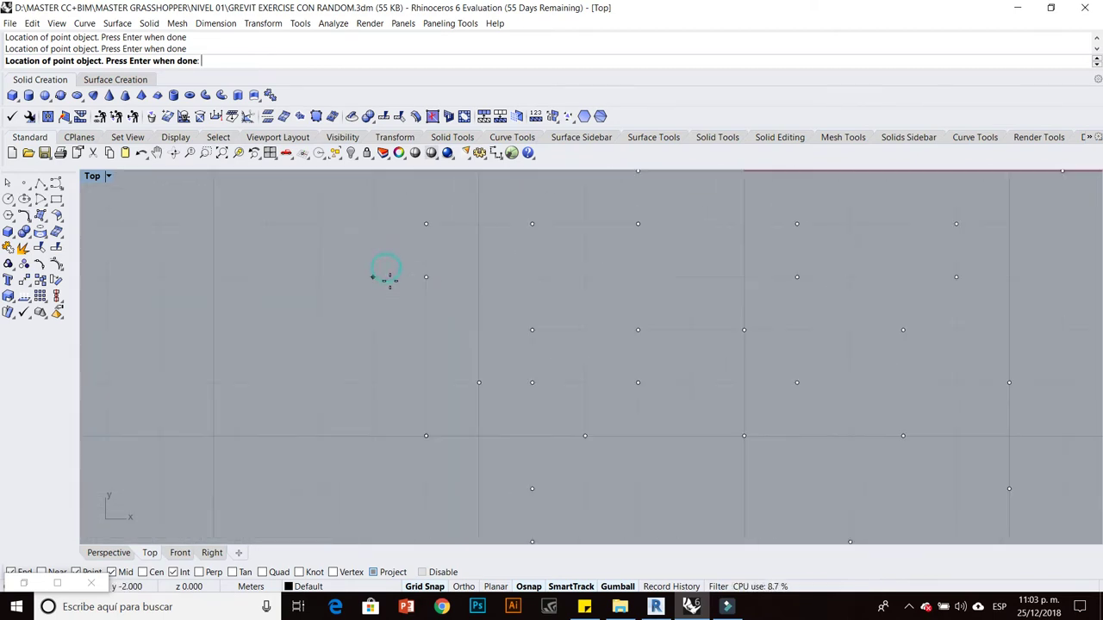
{"action": "scroll", "coordinate": [376, 383], "scroll_direction": "down", "scroll_amount": 3}
{"action": "scroll", "coordinate": [387, 276], "scroll_direction": "up", "scroll_amount": 2}
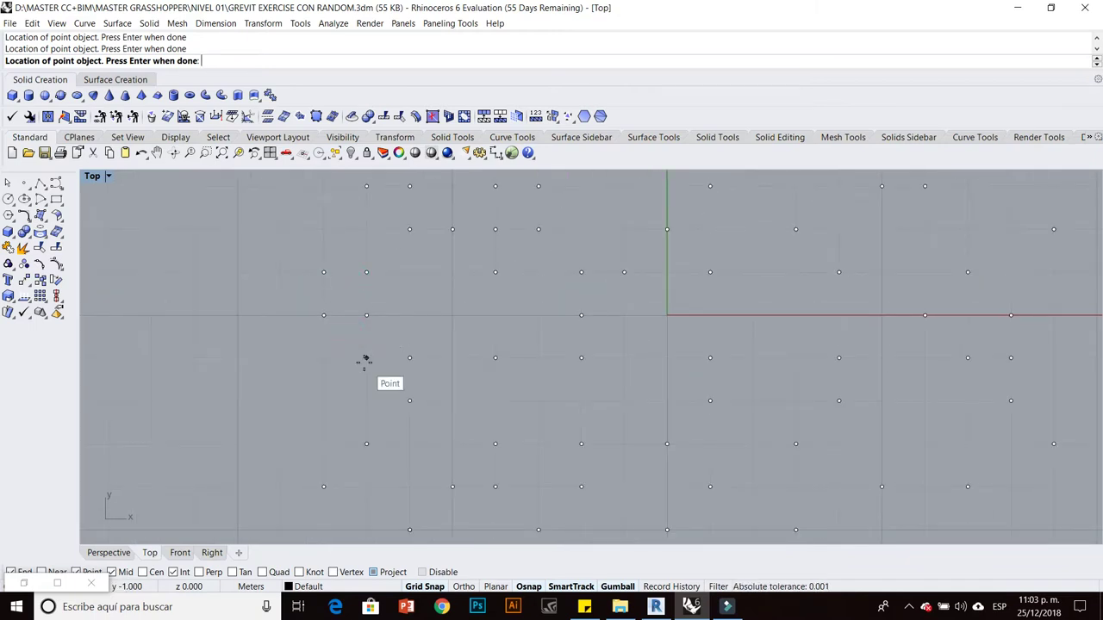
{"action": "scroll", "coordinate": [359, 409], "scroll_direction": "down", "scroll_amount": 3}
{"action": "key", "text": "Return"}
{"action": "right_click_drag", "start_coordinate": [527, 394], "coordinate": [577, 383]}
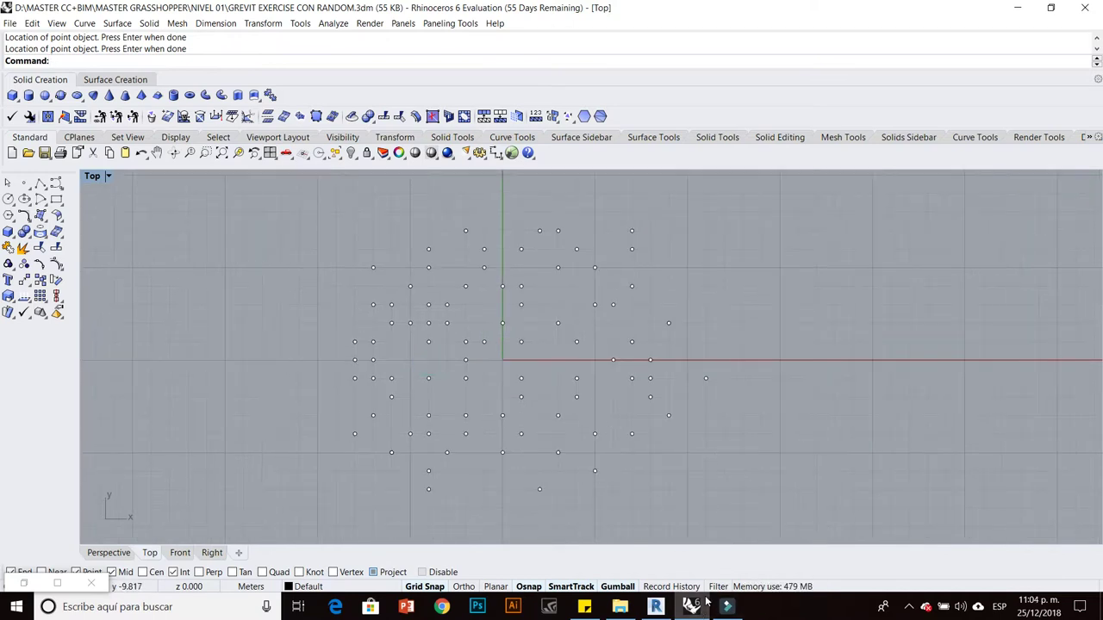
Bring up the Grasshopper editor and start a new empty document.
{"action": "left_click", "coordinate": [705, 600]}
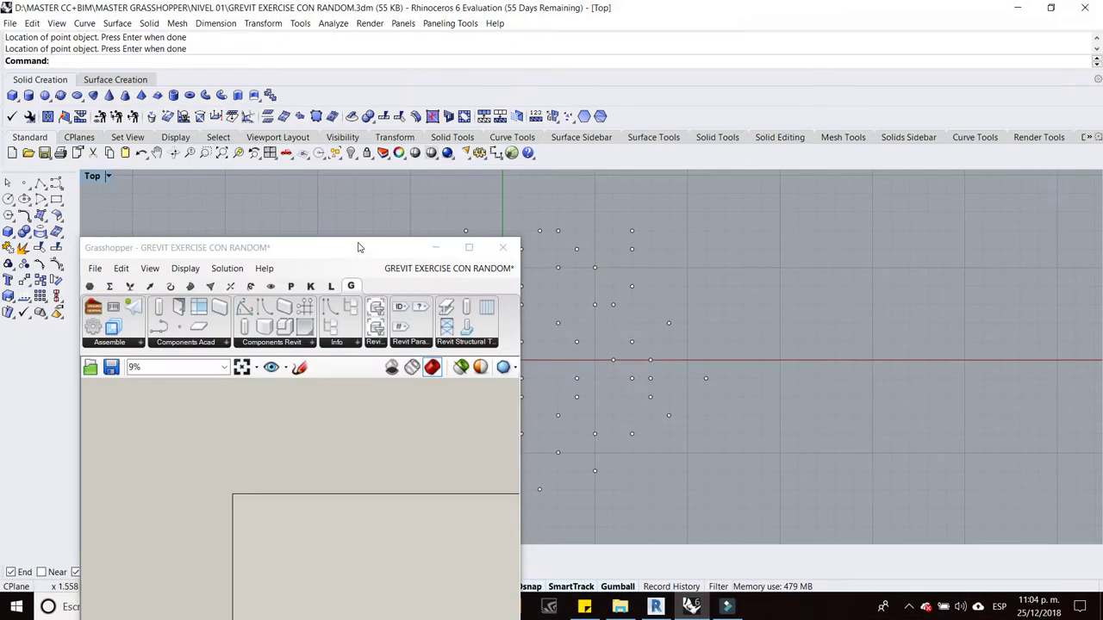
{"action": "left_click_drag", "start_coordinate": [359, 247], "coordinate": [448, 136]}
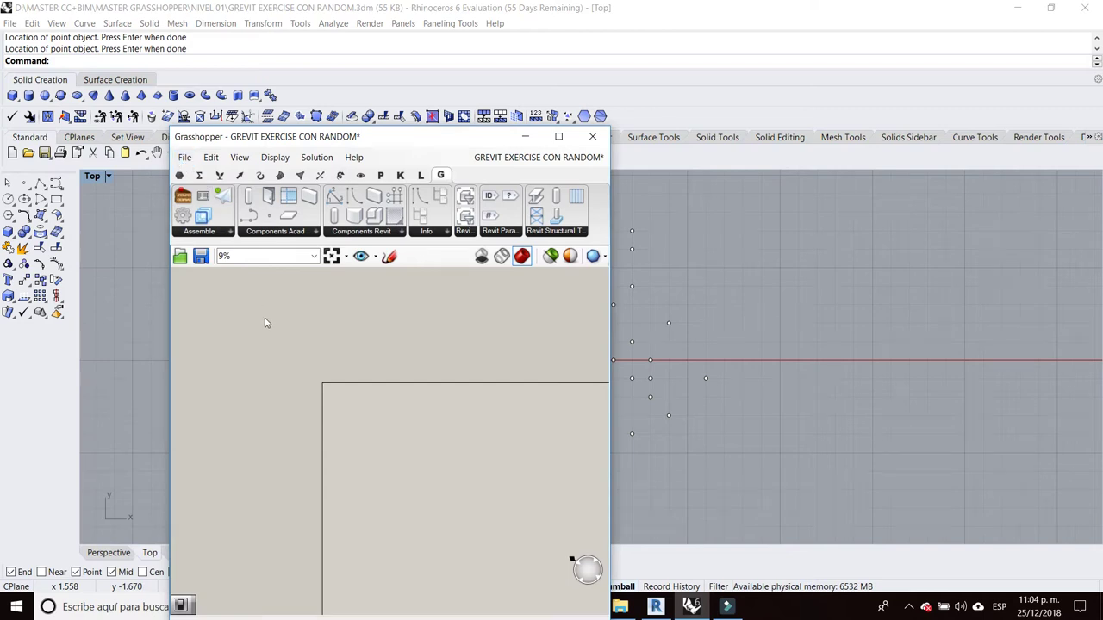
{"action": "left_click", "coordinate": [184, 156]}
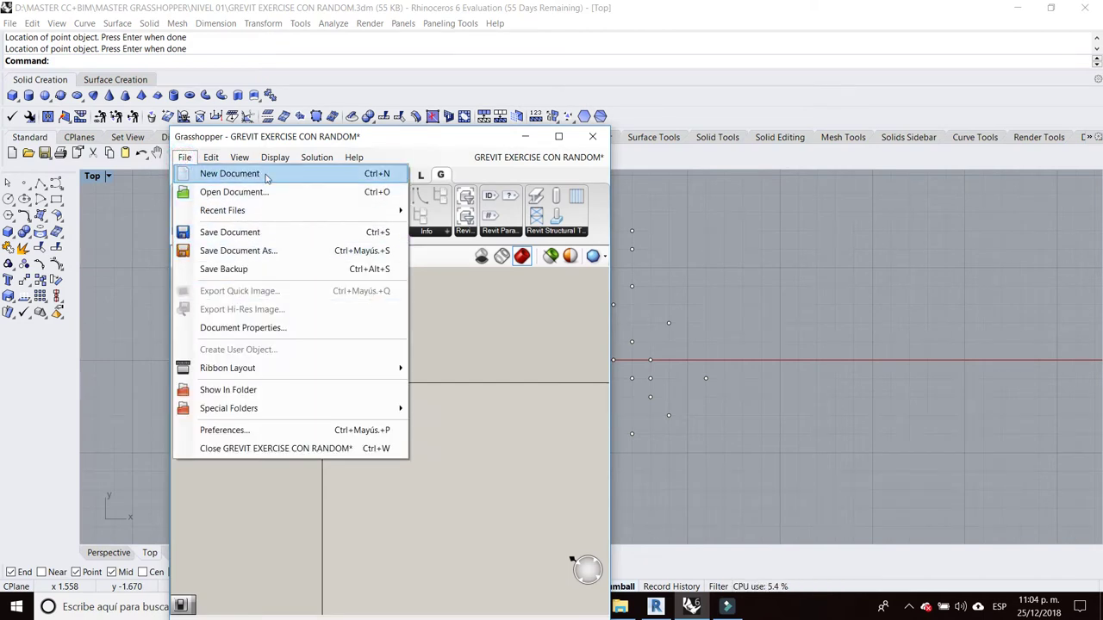
{"action": "left_click", "coordinate": [267, 176]}
Place a Point parameter from the Params components onto the empty canvas.
{"action": "right_click_drag", "start_coordinate": [356, 335], "coordinate": [383, 360]}
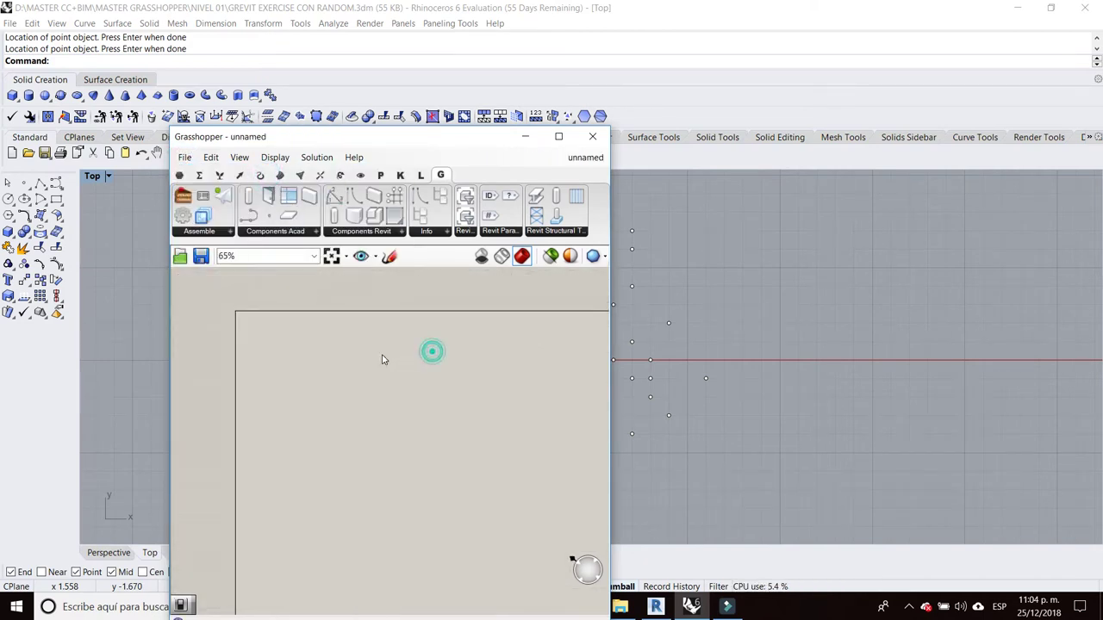
{"action": "scroll", "coordinate": [278, 374], "scroll_direction": "up", "scroll_amount": 4}
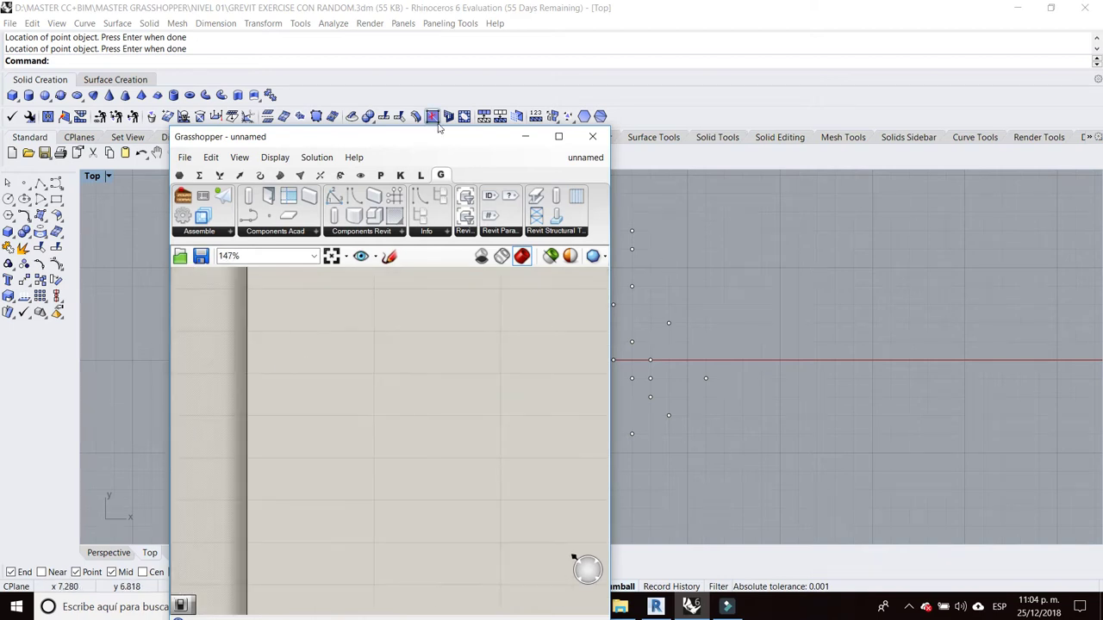
{"action": "left_click_drag", "start_coordinate": [437, 129], "coordinate": [197, 116]}
{"action": "scroll", "coordinate": [657, 358], "scroll_direction": "down", "scroll_amount": 2}
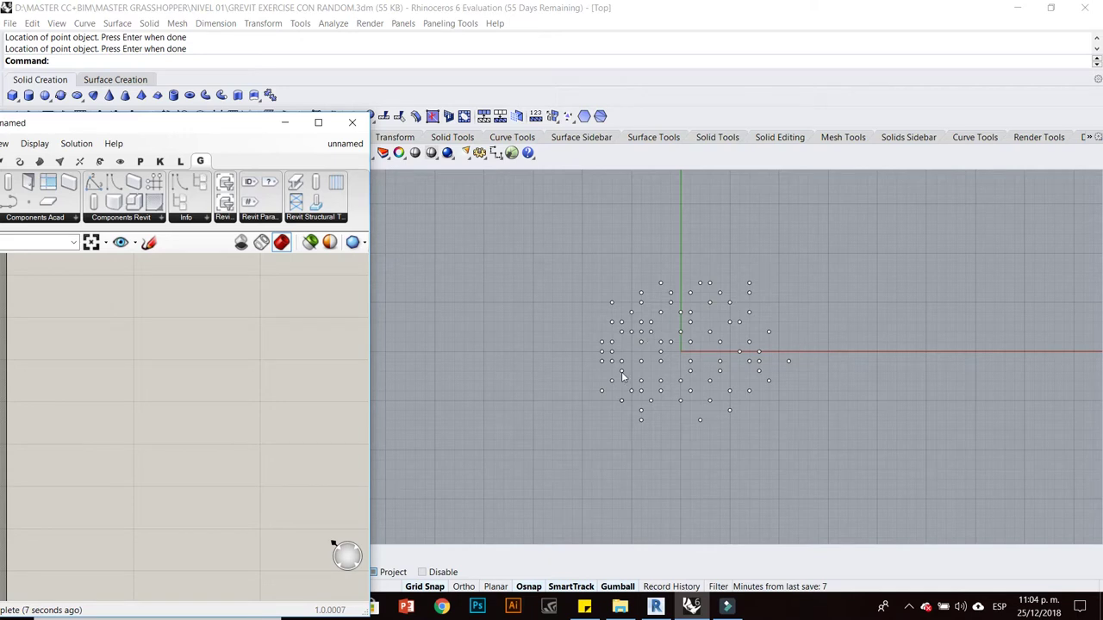
{"action": "left_click_drag", "start_coordinate": [201, 126], "coordinate": [424, 93]}
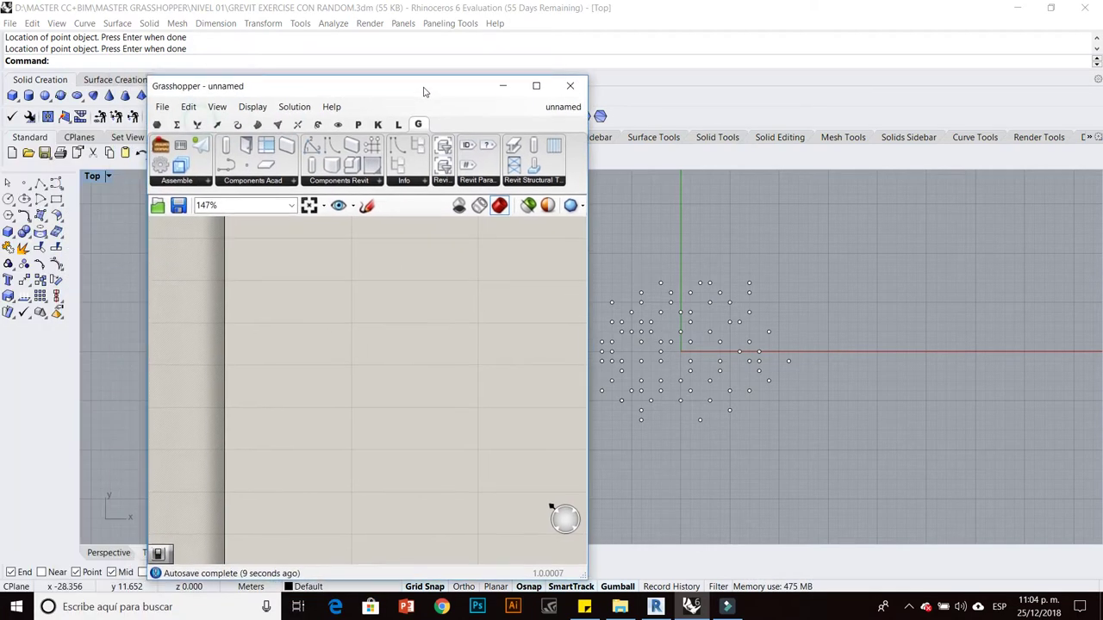
{"action": "left_click", "coordinate": [162, 127]}
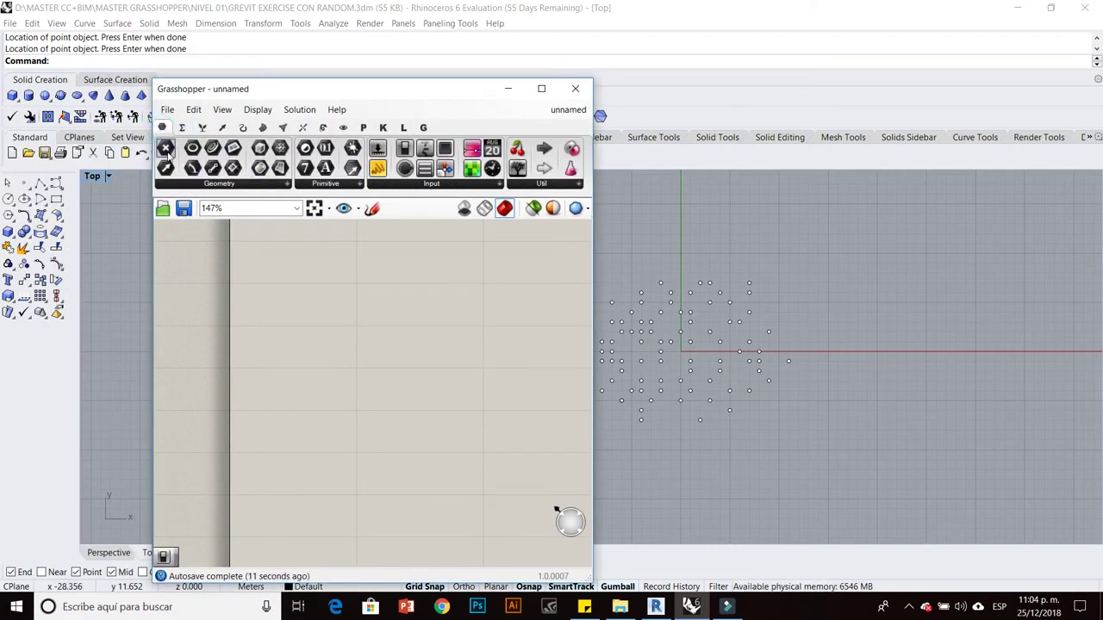
{"action": "left_click_drag", "start_coordinate": [166, 149], "coordinate": [327, 321]}
Reference all the scattered Rhino points into the Point parameter with Set Multiple Points.
{"action": "scroll", "coordinate": [328, 321], "scroll_direction": "up", "scroll_amount": 4}
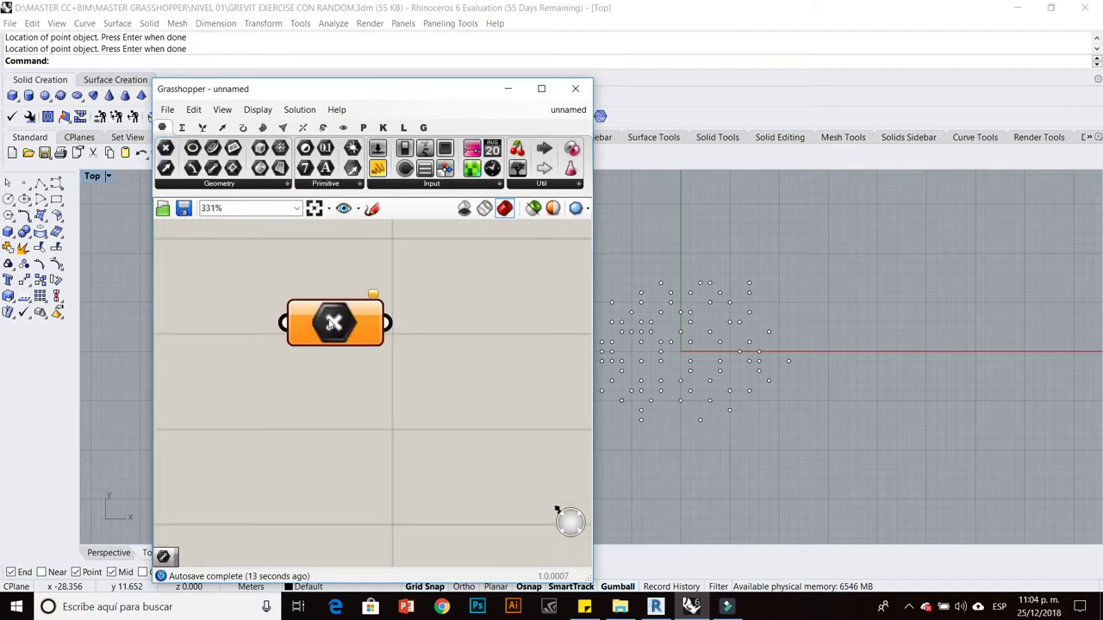
{"action": "right_click", "coordinate": [333, 301]}
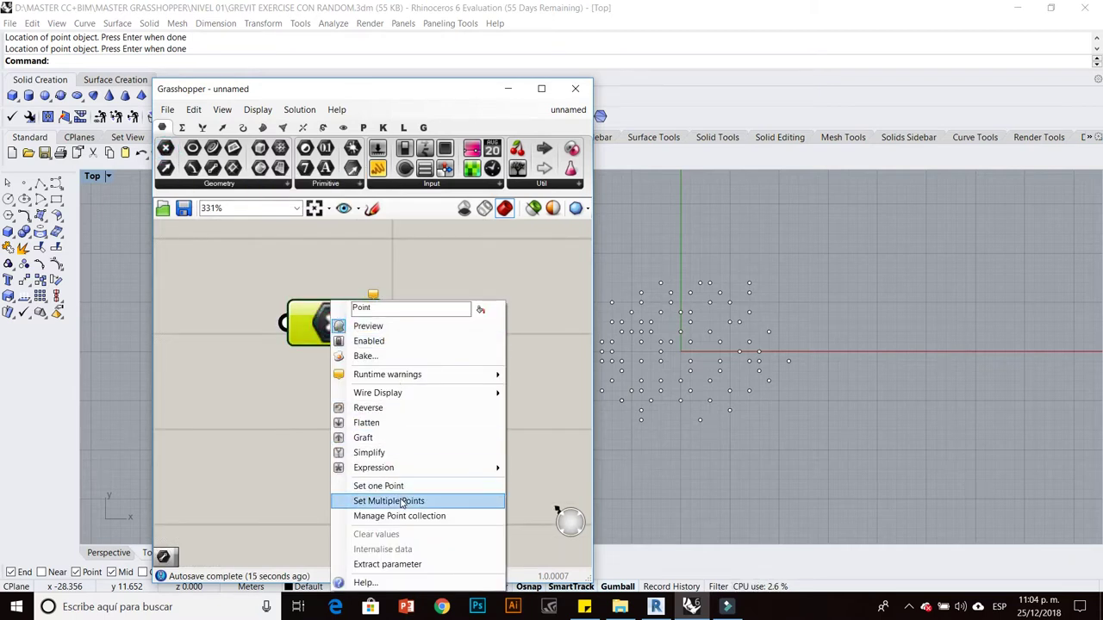
{"action": "left_click", "coordinate": [399, 500]}
{"action": "scroll", "coordinate": [778, 428], "scroll_direction": "down", "scroll_amount": 3}
{"action": "left_click_drag", "start_coordinate": [574, 239], "coordinate": [814, 436]}
{"action": "key", "text": "Return"}
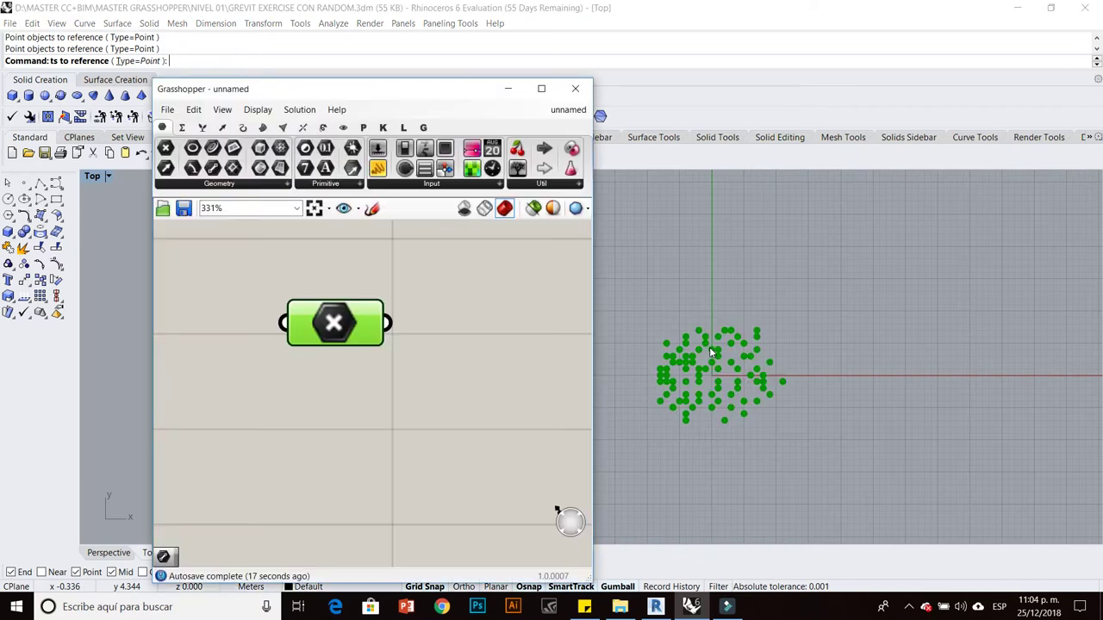
{"action": "left_click", "coordinate": [472, 408]}
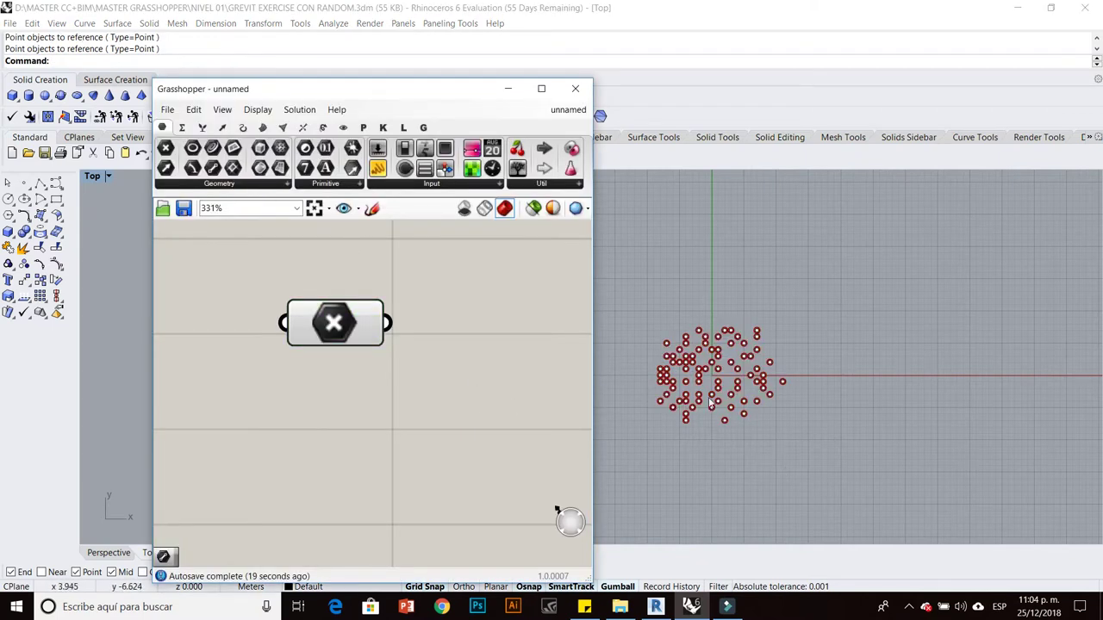
{"action": "scroll", "coordinate": [773, 401], "scroll_direction": "up", "scroll_amount": 3}
{"action": "scroll", "coordinate": [773, 401], "scroll_direction": "up", "scroll_amount": 3}
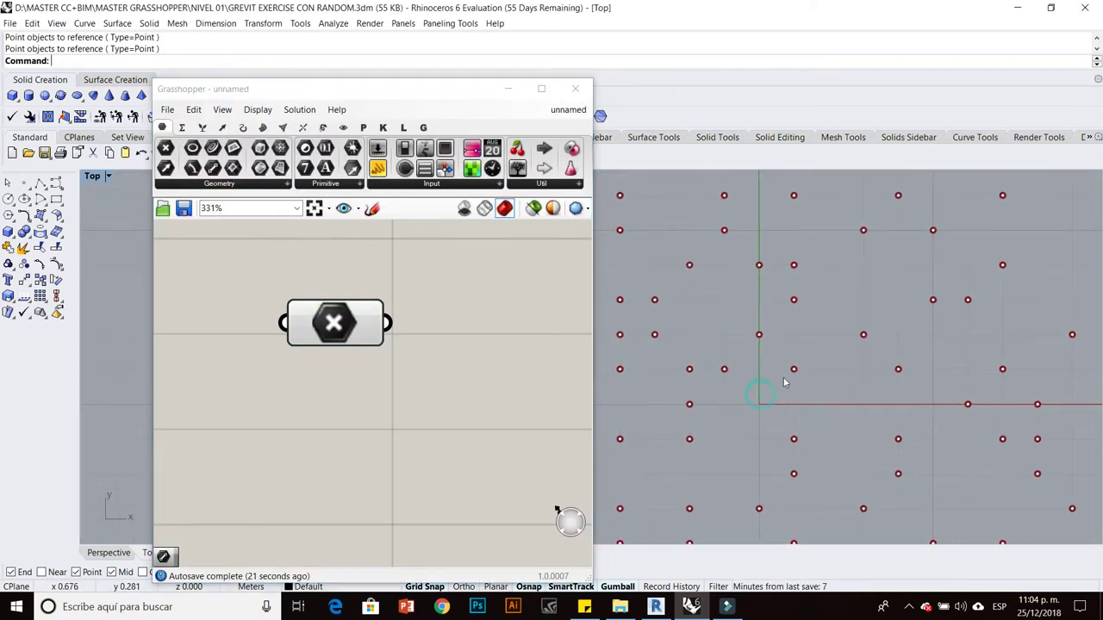
Add one extra Rhino point exactly at the origin.
{"action": "left_click", "coordinate": [25, 183]}
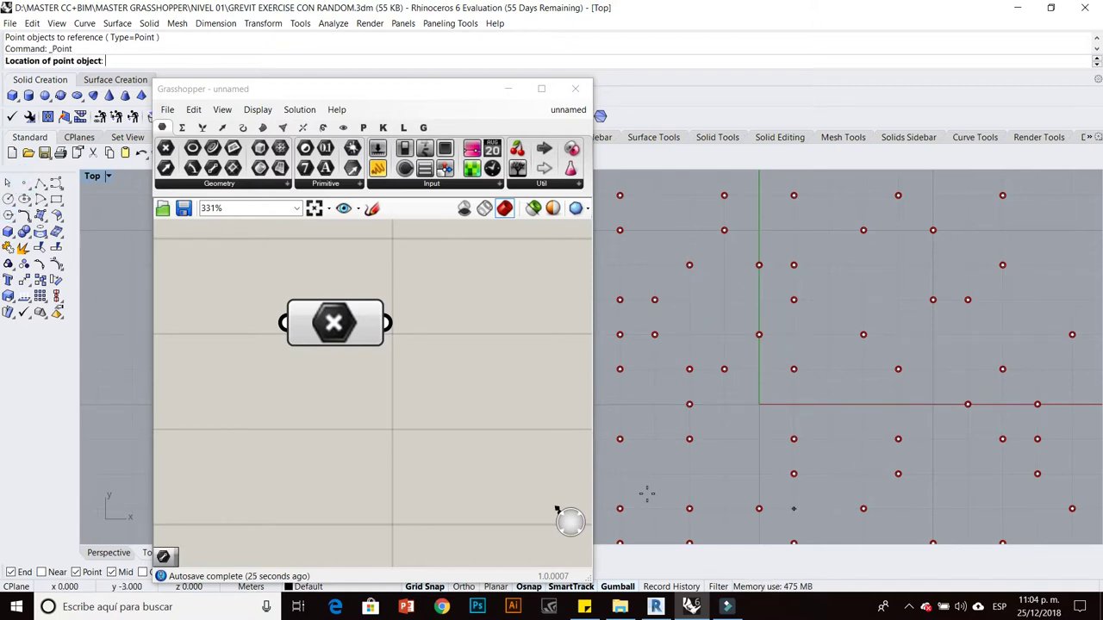
{"action": "left_click_drag", "start_coordinate": [440, 100], "coordinate": [245, 56]}
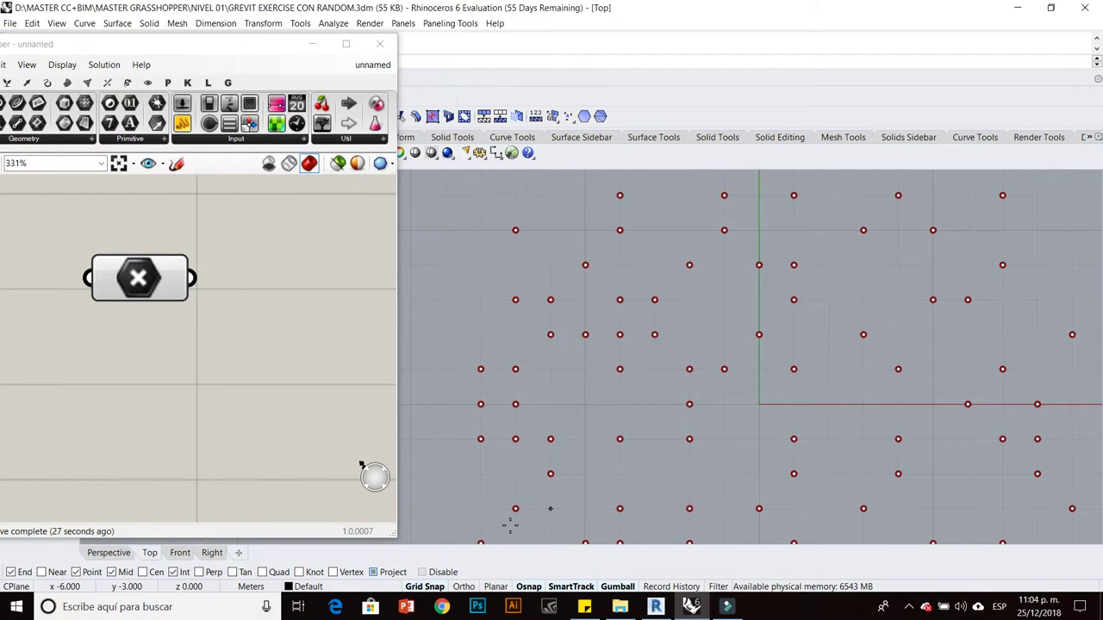
{"action": "scroll", "coordinate": [586, 337], "scroll_direction": "down", "scroll_amount": 1}
{"action": "scroll", "coordinate": [628, 369], "scroll_direction": "down", "scroll_amount": 2}
{"action": "scroll", "coordinate": [670, 392], "scroll_direction": "up", "scroll_amount": 2}
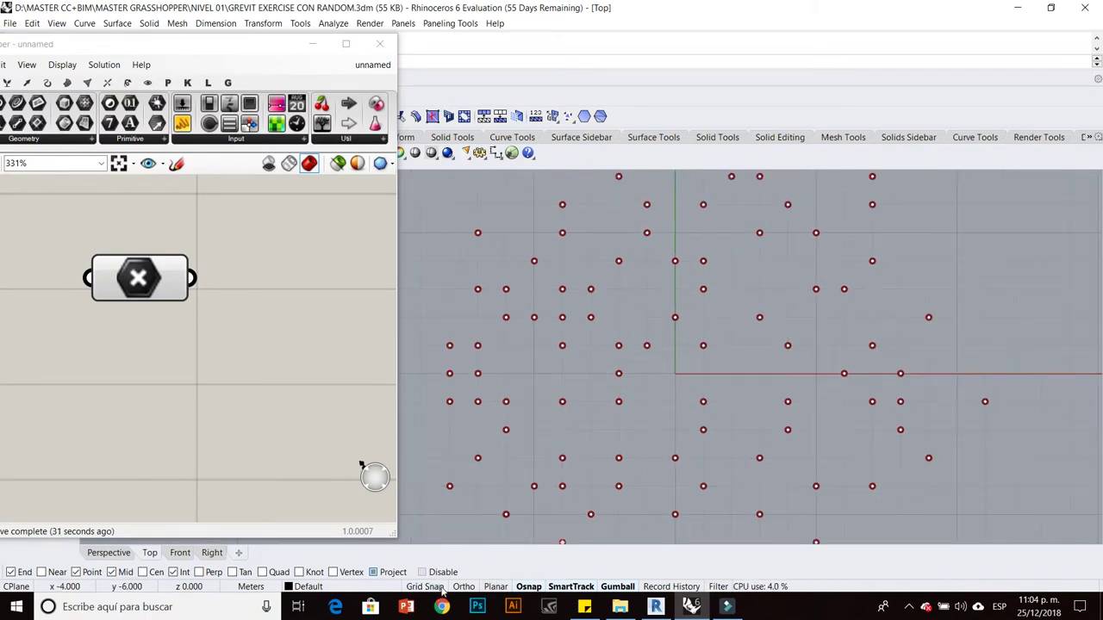
{"action": "left_click", "coordinate": [529, 587]}
{"action": "scroll", "coordinate": [665, 379], "scroll_direction": "up", "scroll_amount": 3}
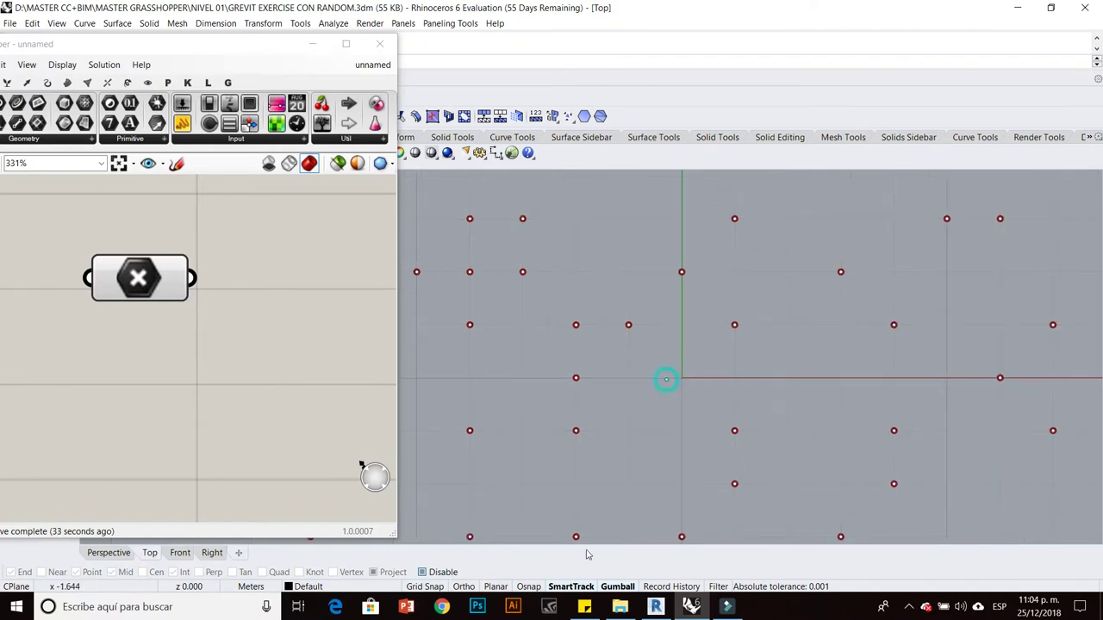
{"action": "left_click", "coordinate": [528, 587]}
{"action": "left_click", "coordinate": [153, 333]}
{"action": "scroll", "coordinate": [238, 333], "scroll_direction": "down", "scroll_amount": 3}
{"action": "scroll", "coordinate": [200, 313], "scroll_direction": "down", "scroll_amount": 3}
{"action": "left_click_drag", "start_coordinate": [26, 42], "coordinate": [112, 69]}
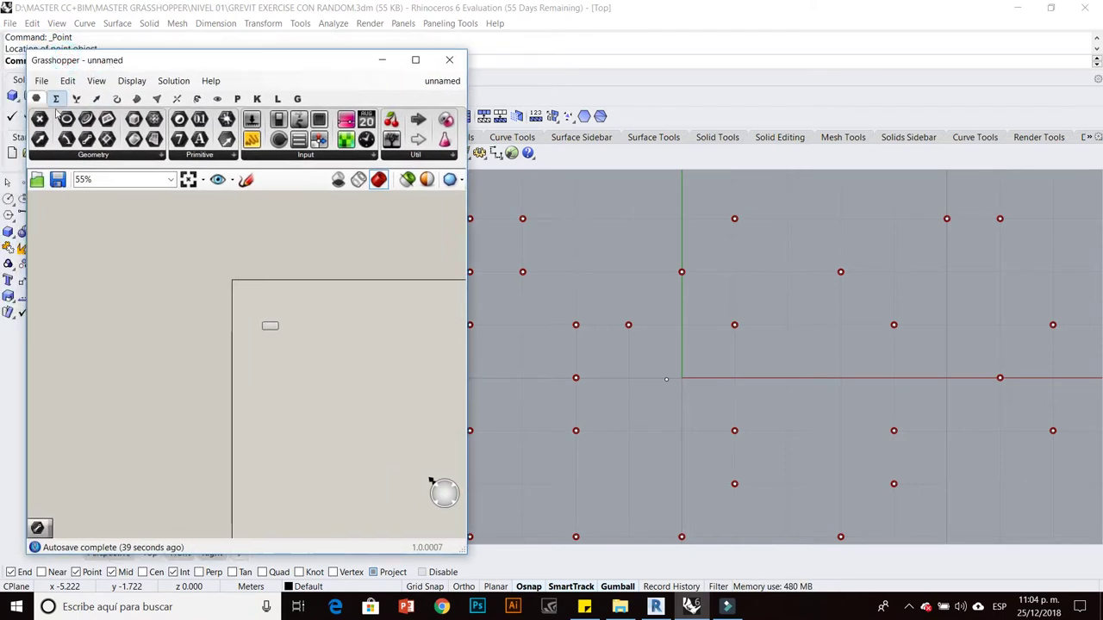
Add a second Point parameter referencing the origin point as the centre.
{"action": "scroll", "coordinate": [262, 360], "scroll_direction": "up", "scroll_amount": 5}
{"action": "left_click", "coordinate": [262, 360]}
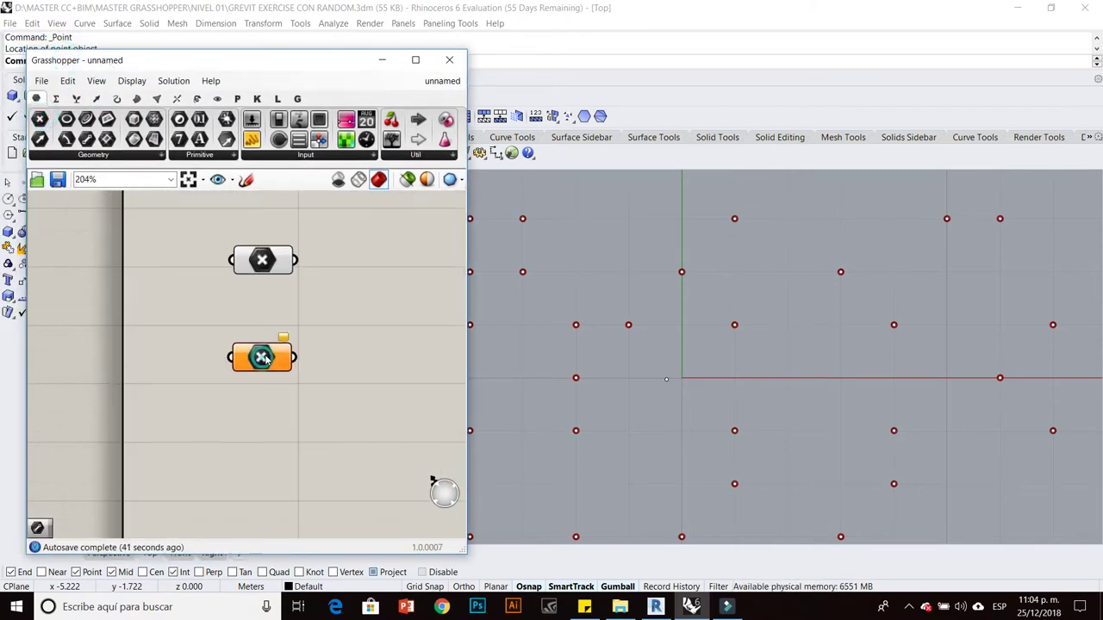
{"action": "right_click", "coordinate": [262, 357]}
{"action": "left_click", "coordinate": [338, 488]}
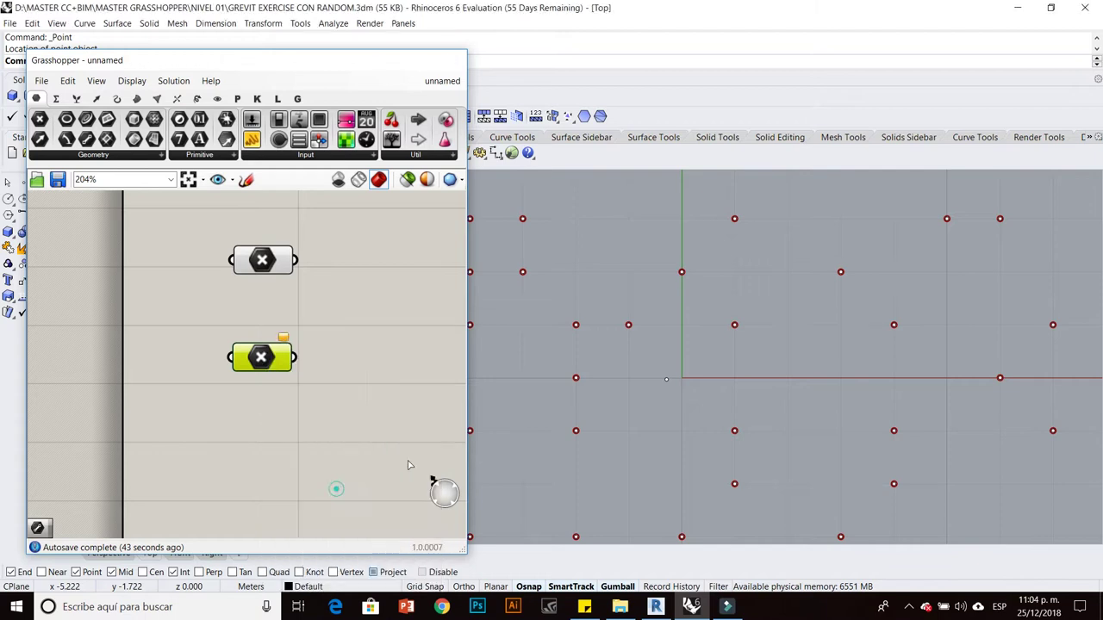
{"action": "left_click", "coordinate": [666, 379]}
{"action": "left_click", "coordinate": [317, 399]}
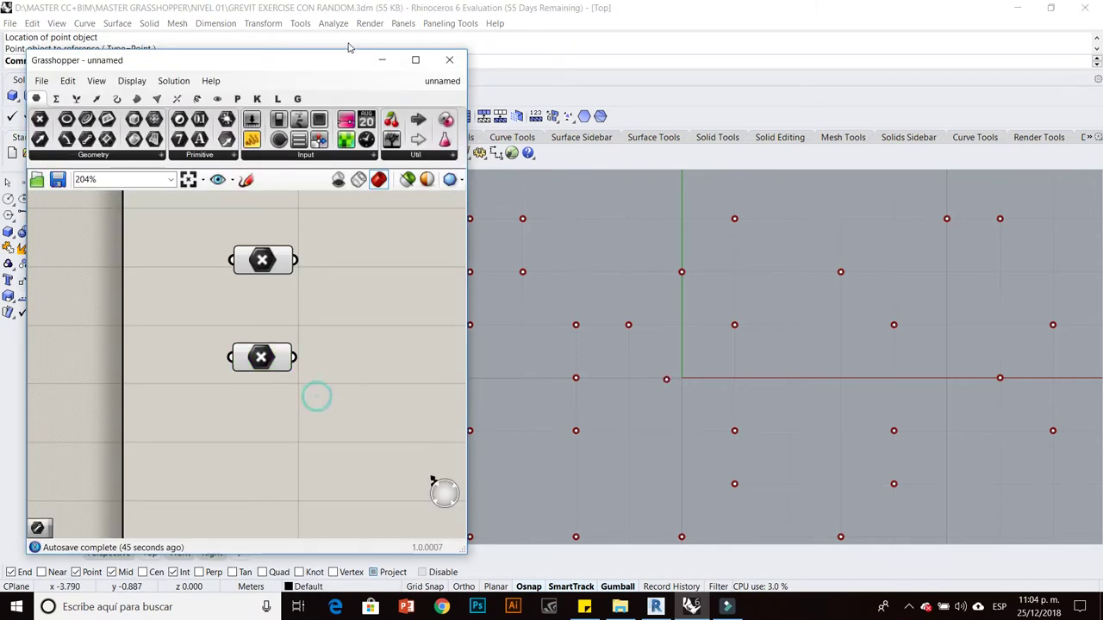
Widen the Grasshopper window and zoom the canvas out to about 147%.
{"action": "left_click_drag", "start_coordinate": [329, 55], "coordinate": [330, 61]}
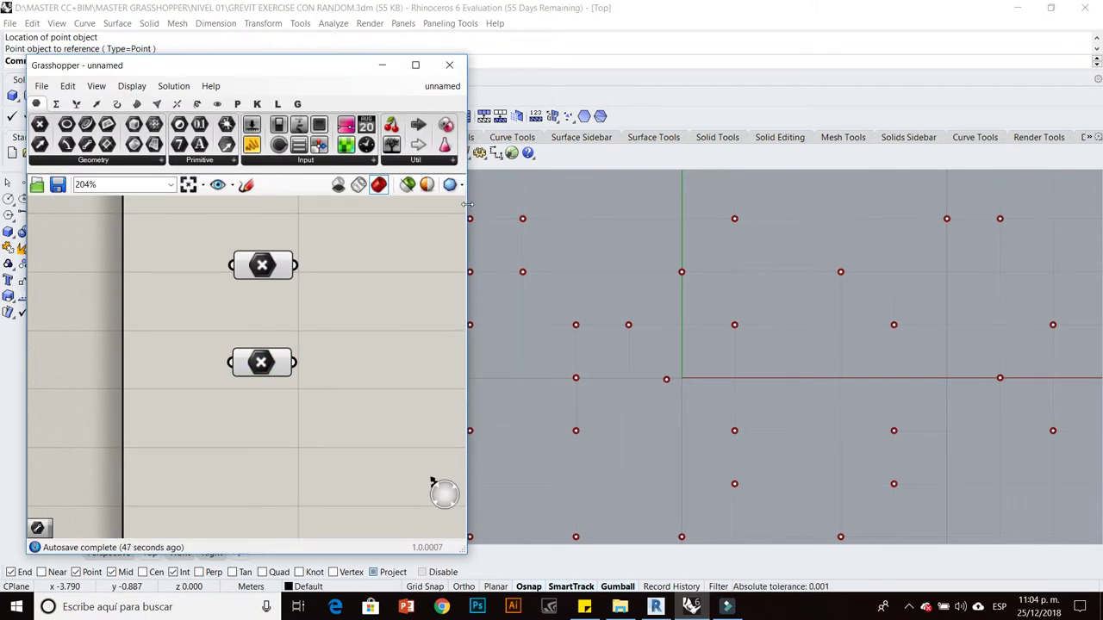
{"action": "left_click_drag", "start_coordinate": [467, 204], "coordinate": [898, 204]}
{"action": "scroll", "coordinate": [516, 345], "scroll_direction": "down", "scroll_amount": 2}
{"action": "scroll", "coordinate": [517, 349], "scroll_direction": "up", "scroll_amount": 3}
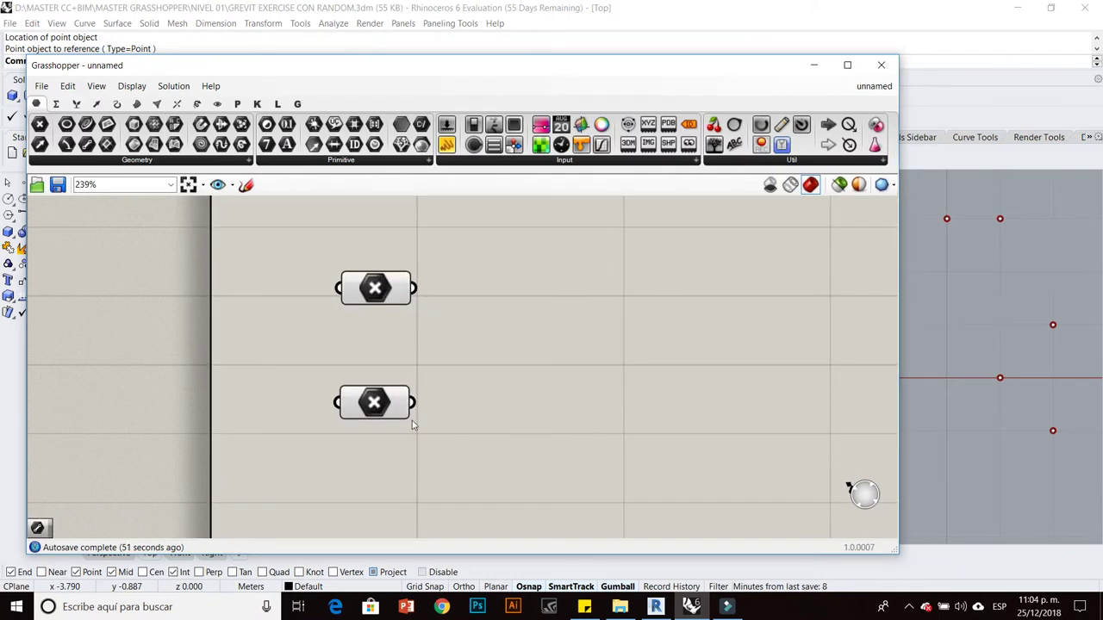
{"action": "scroll", "coordinate": [477, 361], "scroll_direction": "down", "scroll_amount": 2}
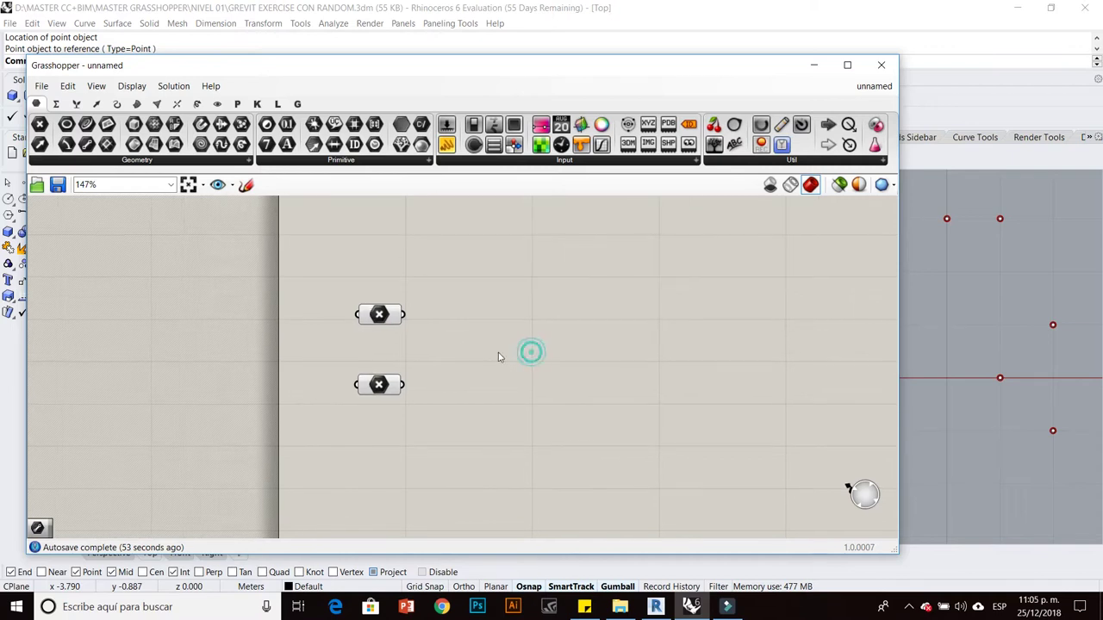
Add a Distance component and wire the scattered points into its Point A.
{"action": "double_click", "coordinate": [489, 362]}
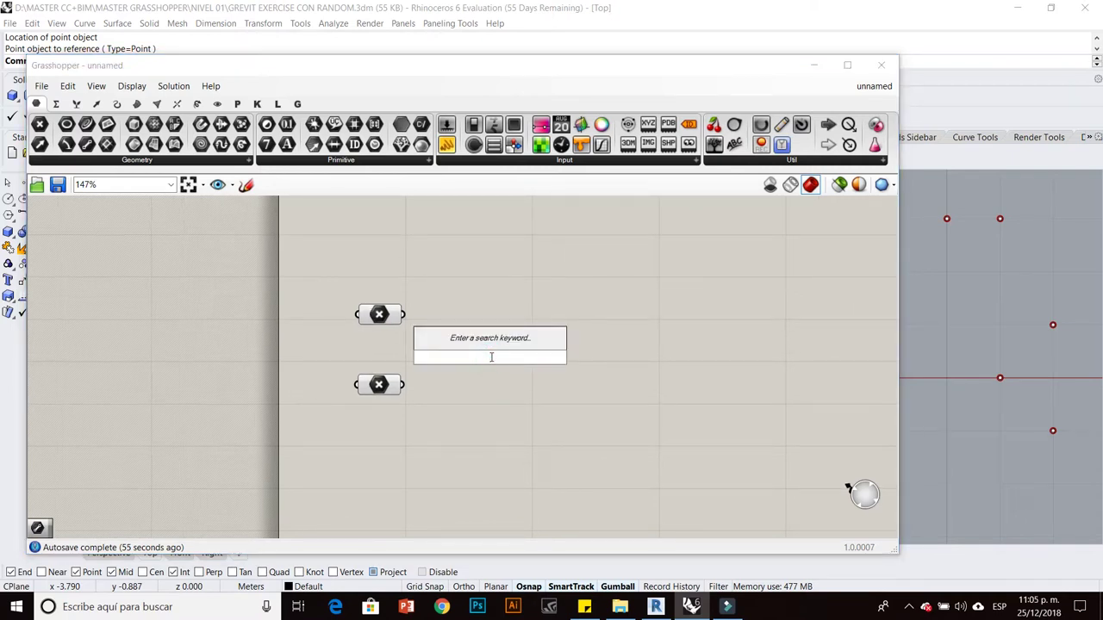
{"action": "type", "text": "dim"}
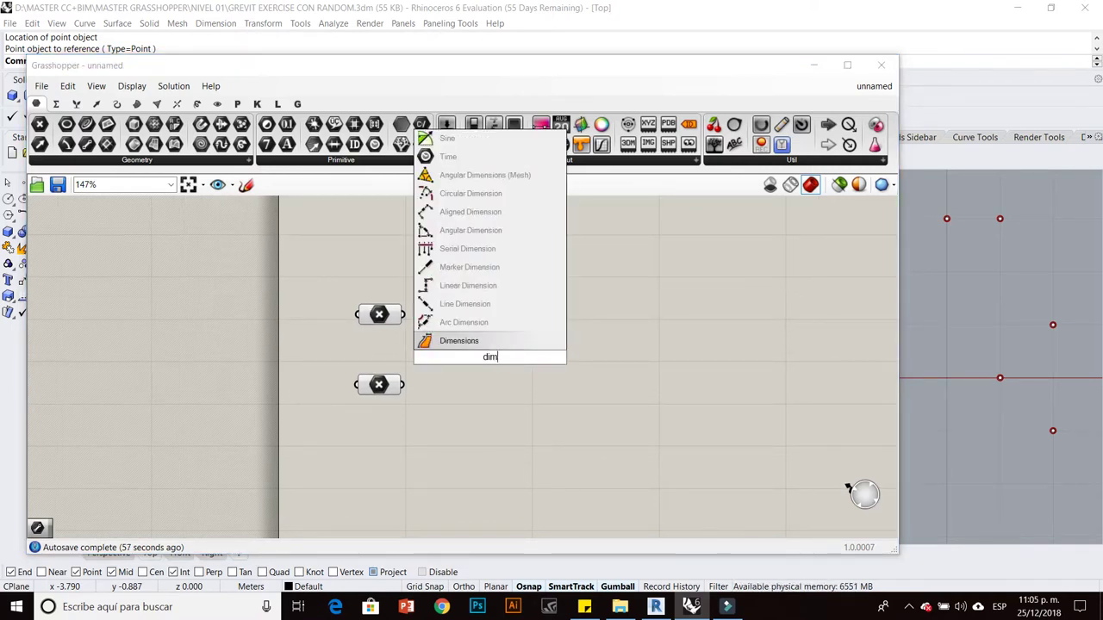
{"action": "type", "text": "en"}
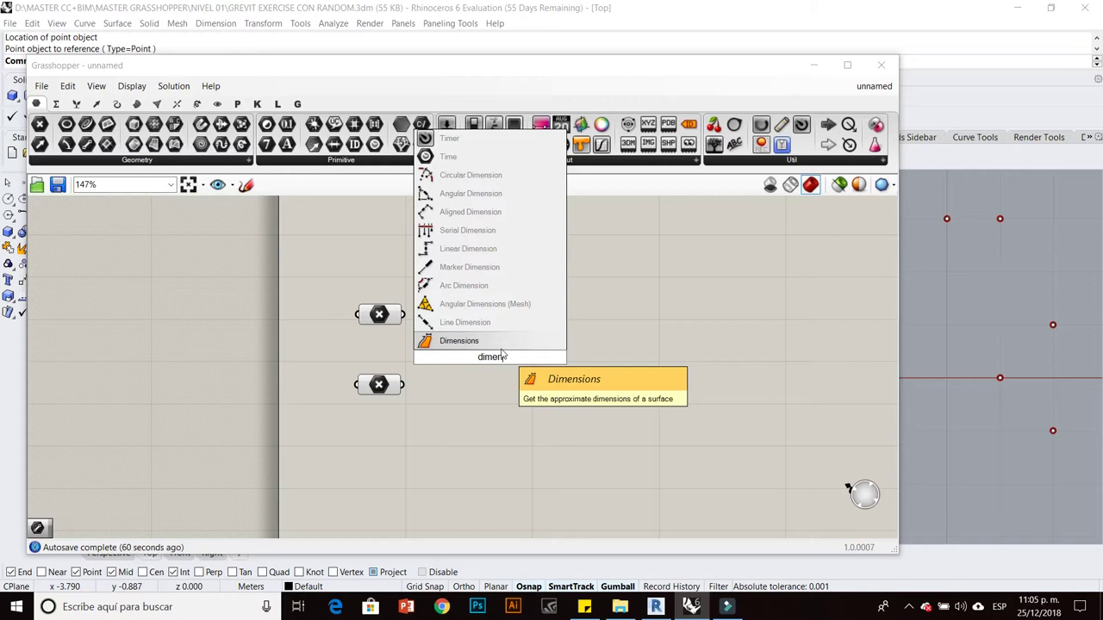
{"action": "type", "text": "me"}
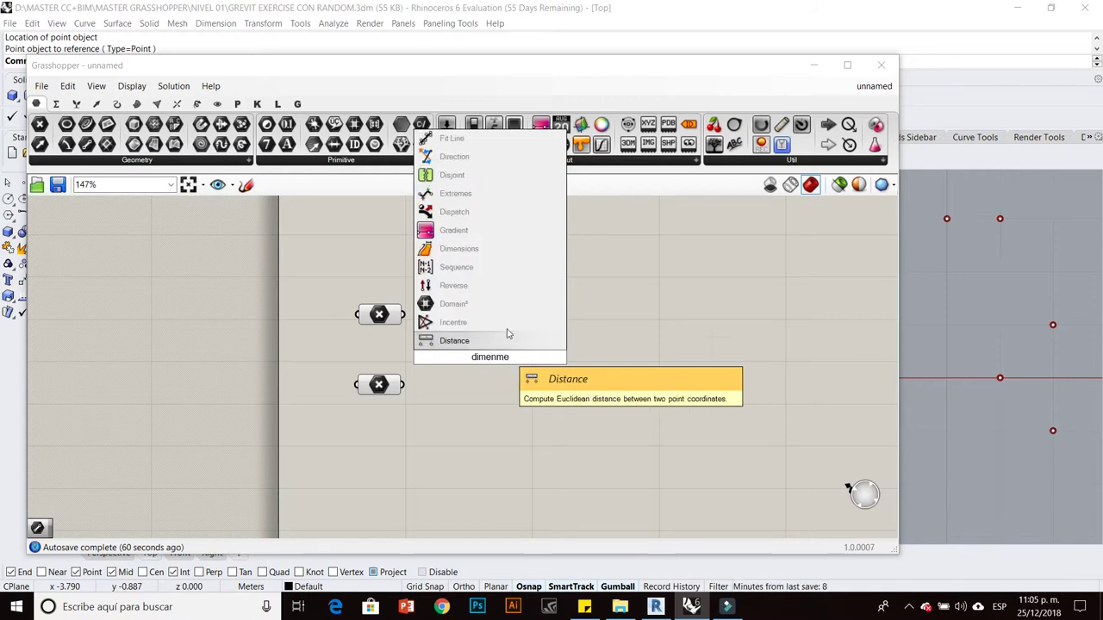
{"action": "left_click", "coordinate": [508, 340]}
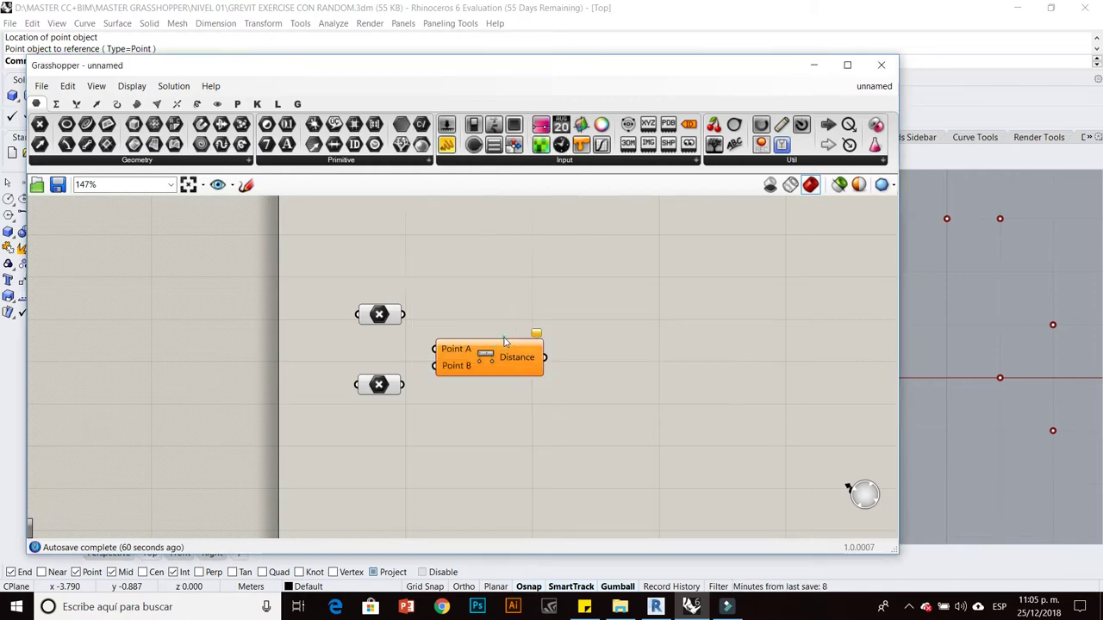
{"action": "left_click", "coordinate": [403, 318]}
{"action": "left_click_drag", "start_coordinate": [407, 315], "coordinate": [479, 326]}
Wire the origin Point parameter into Distance's Point B.
{"action": "mouse_move", "coordinate": [529, 67]}
{"action": "left_mouse_down"}
{"action": "mouse_move", "coordinate": [395, 84]}
{"action": "mouse_move", "coordinate": [170, 81]}
{"action": "left_mouse_up"}
{"action": "scroll", "coordinate": [887, 427], "scroll_direction": "down", "scroll_amount": 5}
{"action": "left_click", "coordinate": [376, 355]}
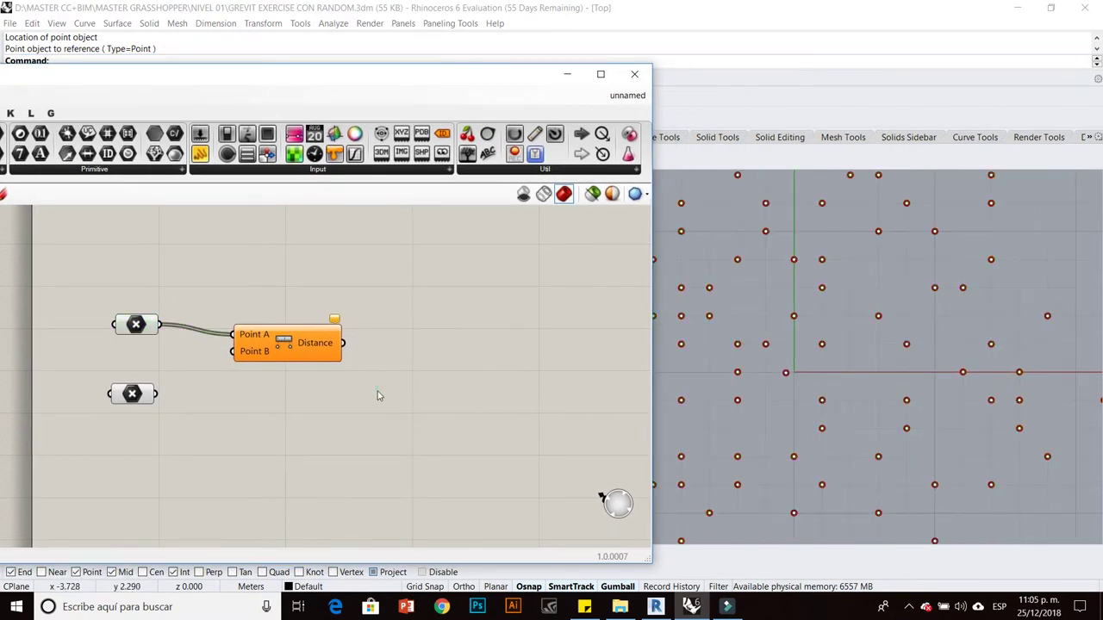
{"action": "scroll", "coordinate": [131, 398], "scroll_direction": "up", "scroll_amount": 2}
{"action": "left_click", "coordinate": [133, 395]}
{"action": "mouse_move", "coordinate": [165, 393]}
{"action": "left_mouse_down"}
{"action": "mouse_move", "coordinate": [270, 332]}
{"action": "mouse_move", "coordinate": [303, 352]}
{"action": "left_mouse_up"}
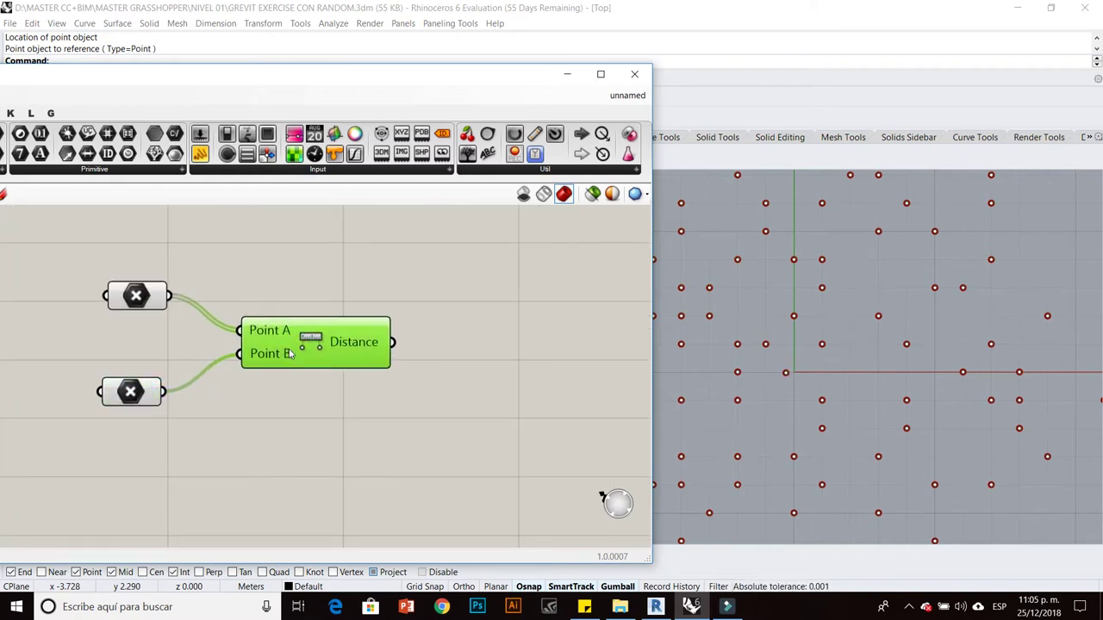
{"action": "left_click", "coordinate": [364, 294]}
Preview the distance results in a Panel, then delete the Panel.
{"action": "scroll", "coordinate": [467, 288], "scroll_direction": "down", "scroll_amount": 2}
{"action": "left_click", "coordinate": [214, 170]}
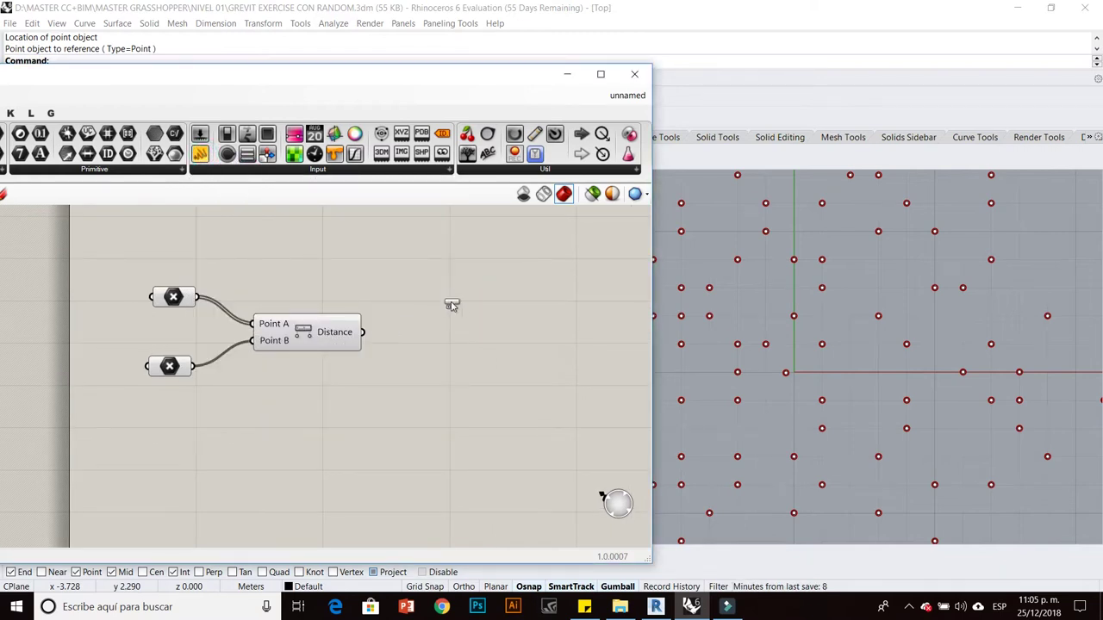
{"action": "left_click", "coordinate": [451, 305]}
{"action": "scroll", "coordinate": [455, 307], "scroll_direction": "up", "scroll_amount": 2}
{"action": "left_click_drag", "start_coordinate": [346, 340], "coordinate": [382, 283]}
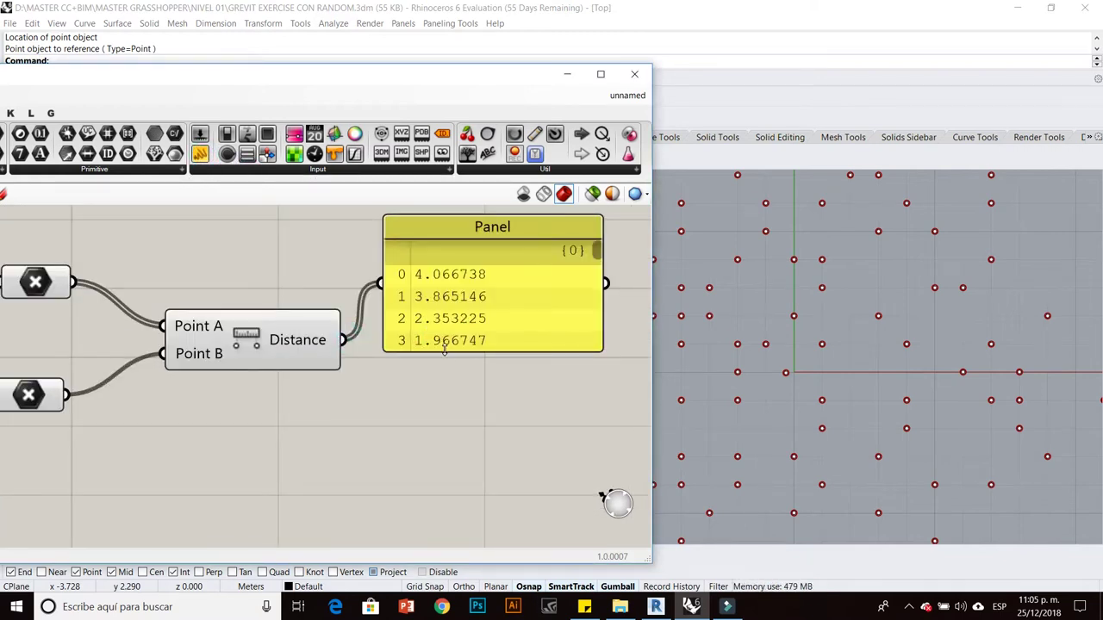
{"action": "left_click_drag", "start_coordinate": [444, 350], "coordinate": [457, 409]}
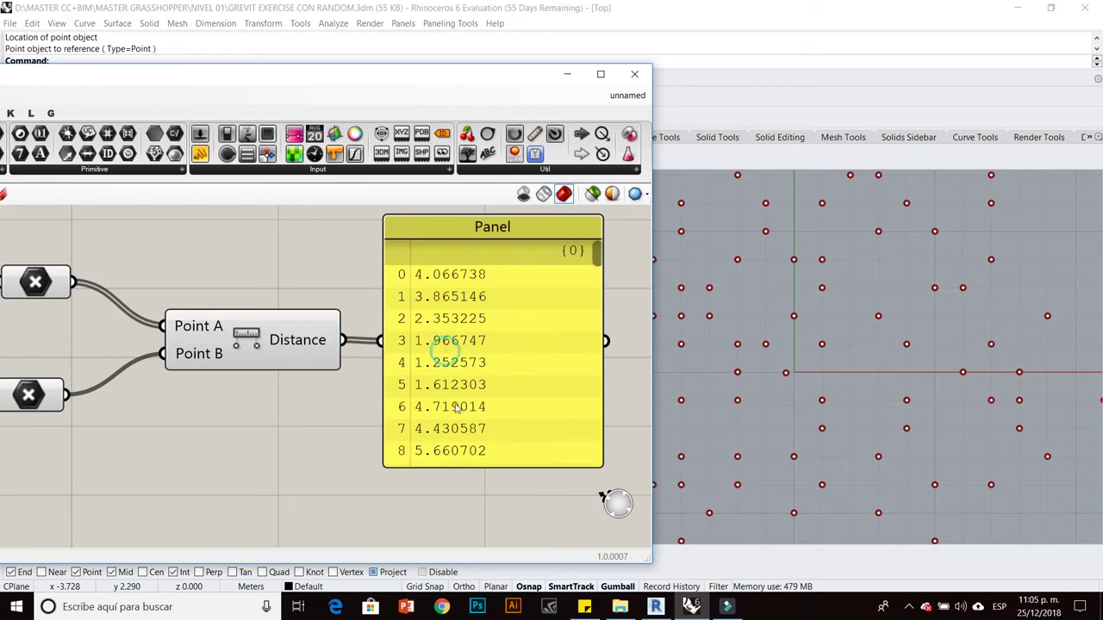
{"action": "left_click", "coordinate": [530, 331]}
{"action": "key", "text": "Delete"}
{"action": "scroll", "coordinate": [497, 351], "scroll_direction": "down", "scroll_amount": 2}
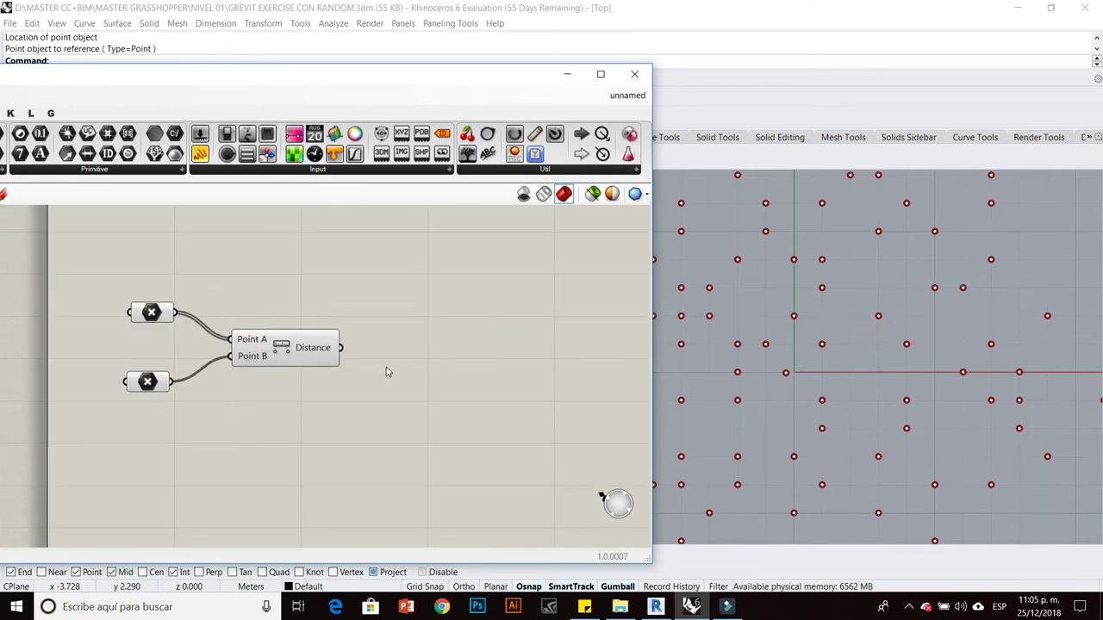
{"action": "scroll", "coordinate": [387, 372], "scroll_direction": "up", "scroll_amount": 1}
{"action": "scroll", "coordinate": [373, 380], "scroll_direction": "up", "scroll_amount": 1}
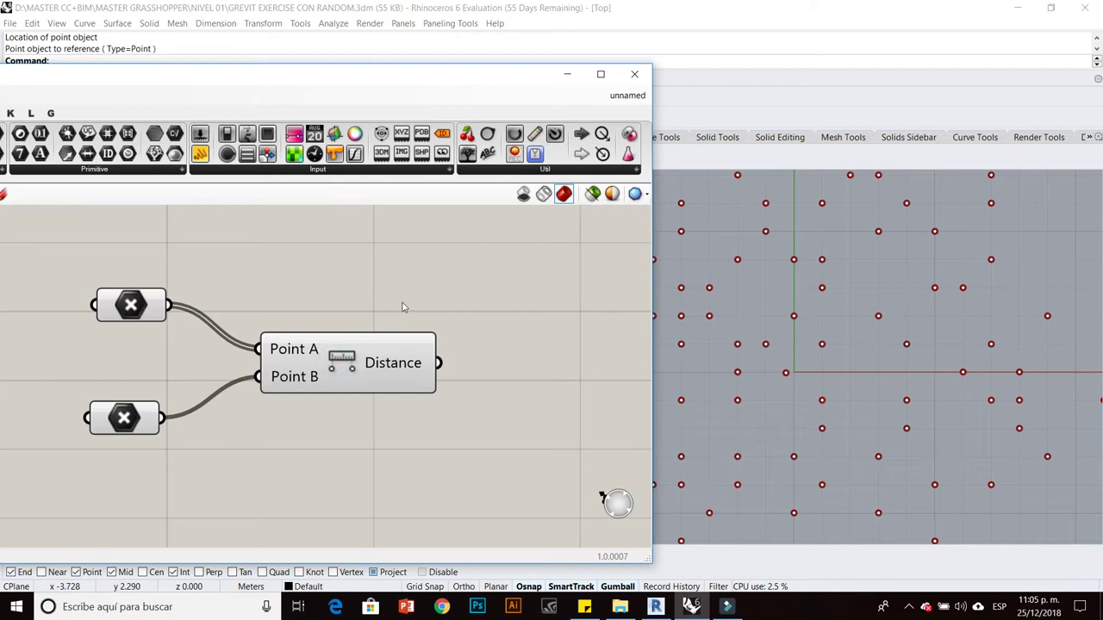
{"action": "scroll", "coordinate": [405, 303], "scroll_direction": "down", "scroll_amount": 1}
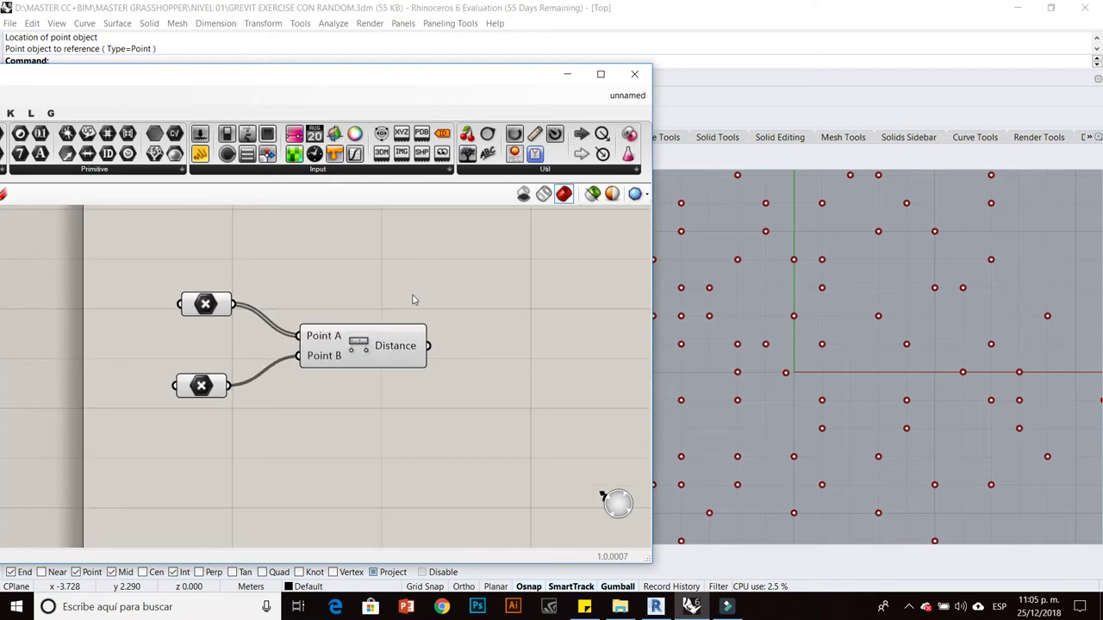
Add a Smaller Than component by searching '<' beside Distance.
{"action": "double_click", "coordinate": [486, 428]}
{"action": "type", "text": "<"}
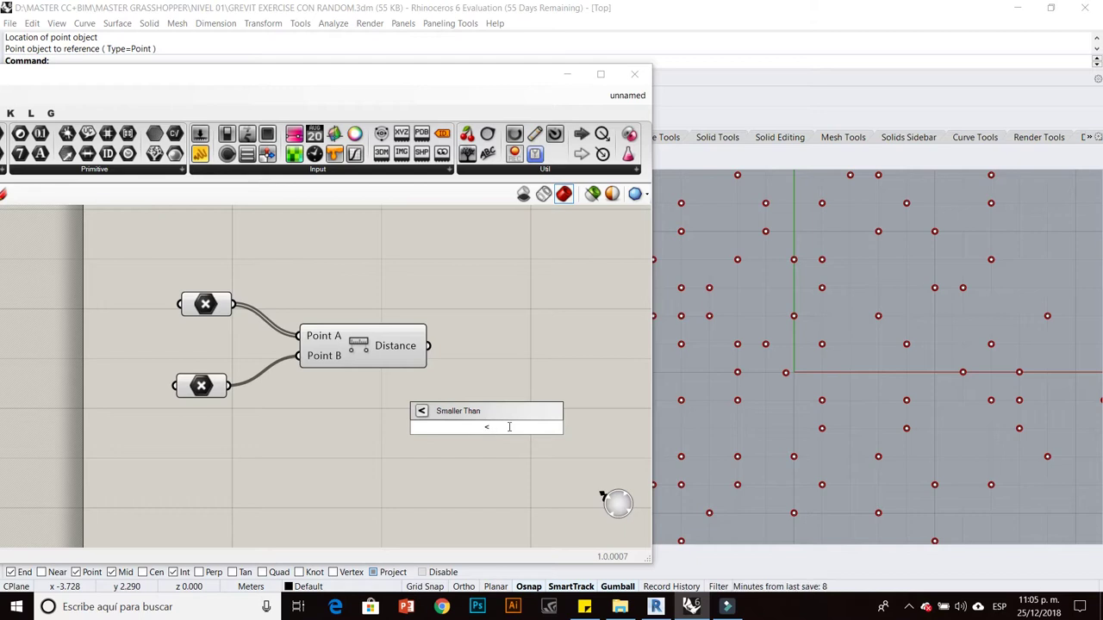
{"action": "key", "text": "Return"}
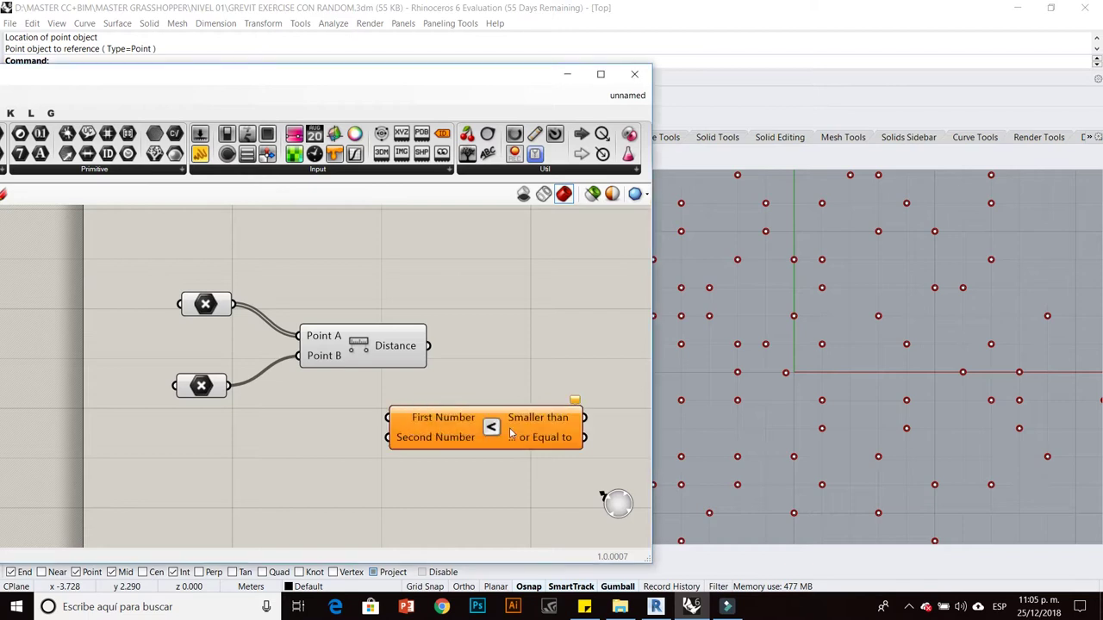
{"action": "right_click_drag", "start_coordinate": [499, 411], "coordinate": [408, 417]}
{"action": "key", "text": "ctrl+z"}
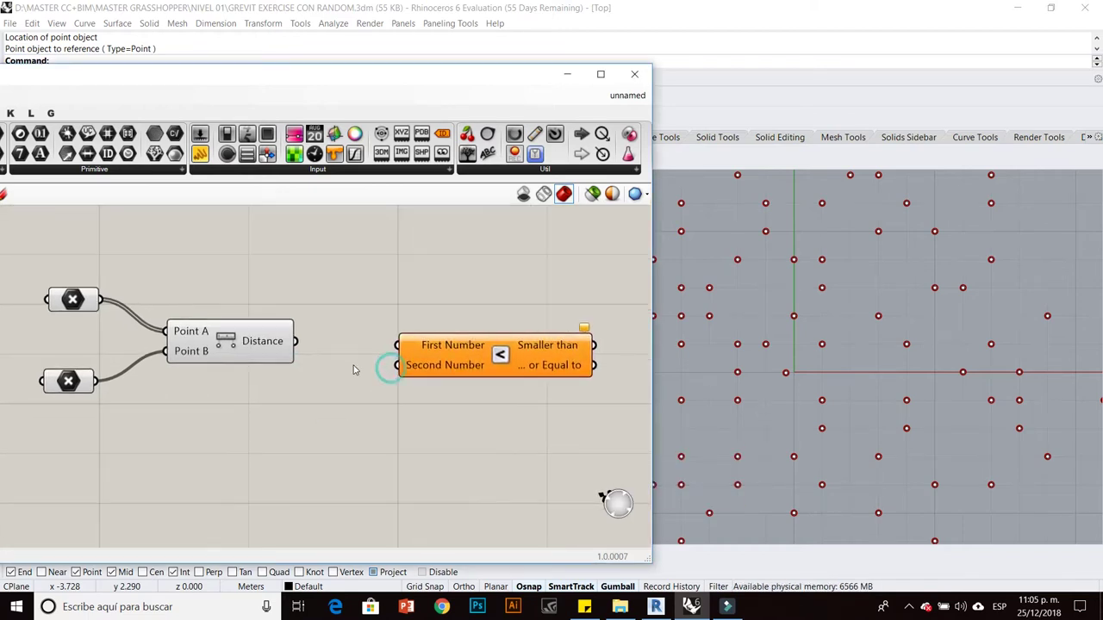
{"action": "right_click_drag", "start_coordinate": [391, 373], "coordinate": [376, 422]}
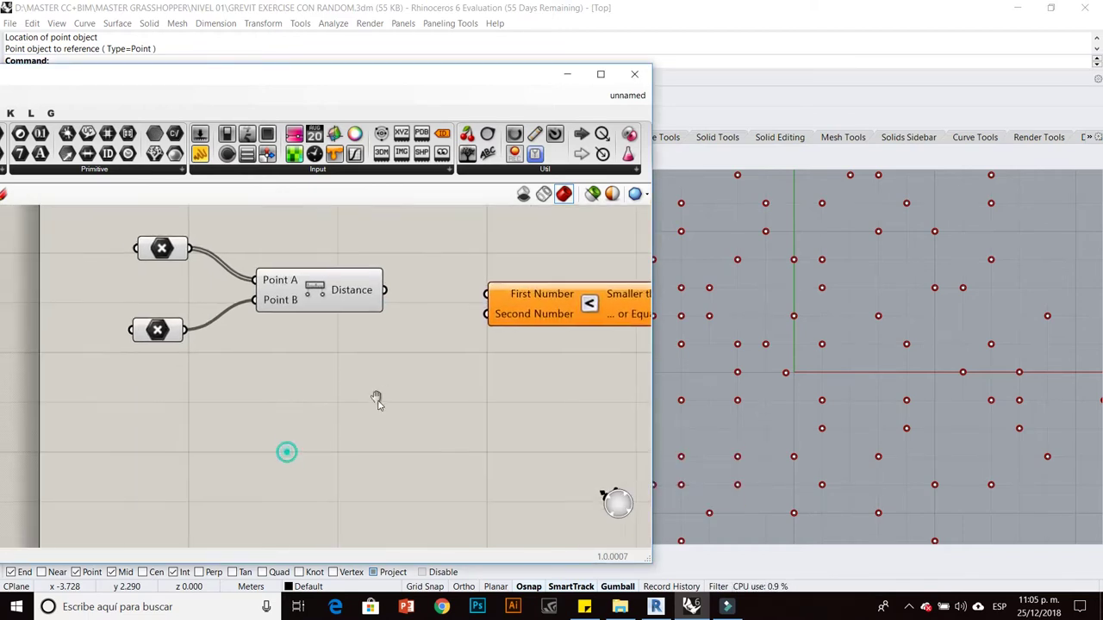
Check the distance values in a temporary Panel, then delete it.
{"action": "double_click", "coordinate": [291, 463]}
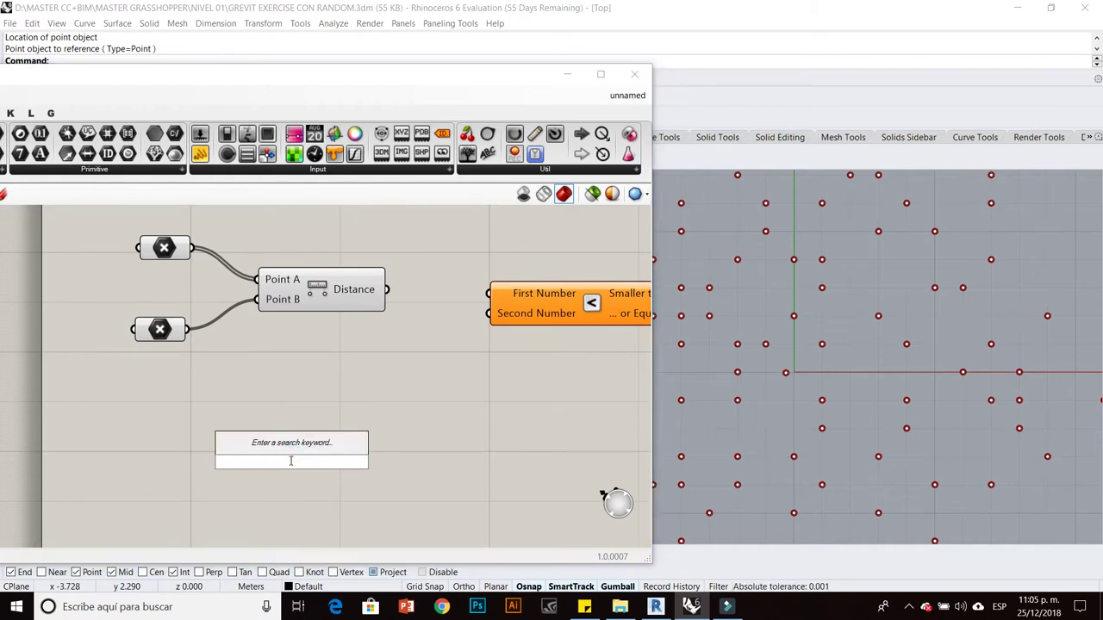
{"action": "mouse_move", "coordinate": [199, 153]}
{"action": "left_mouse_down"}
{"action": "mouse_move", "coordinate": [419, 256]}
{"action": "mouse_move", "coordinate": [411, 307]}
{"action": "mouse_move", "coordinate": [412, 268]}
{"action": "left_mouse_up"}
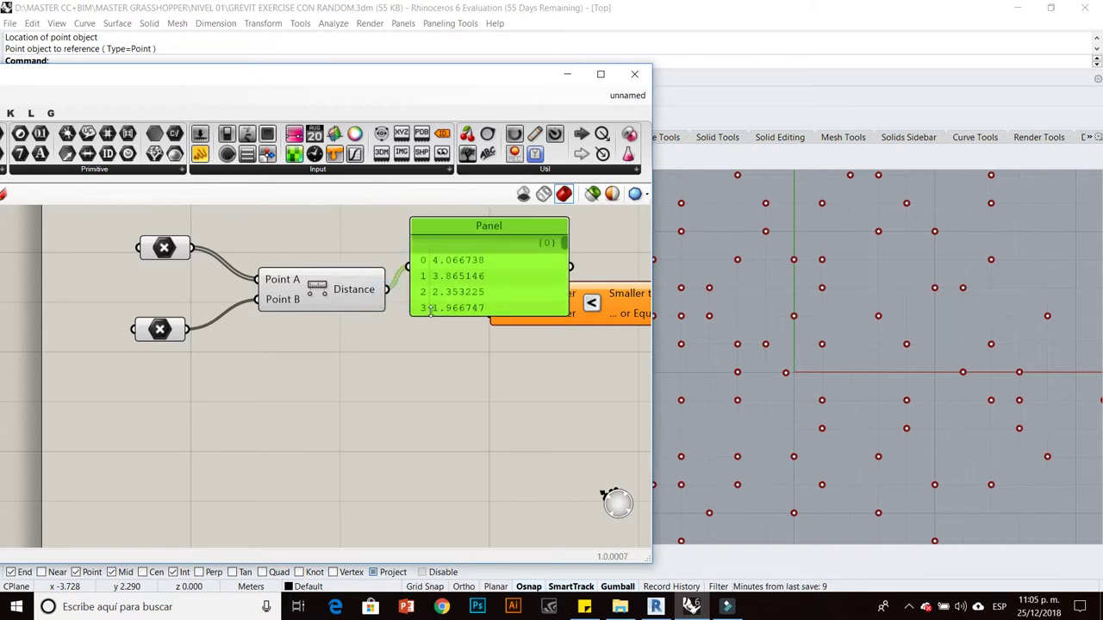
{"action": "double_click", "coordinate": [430, 312]}
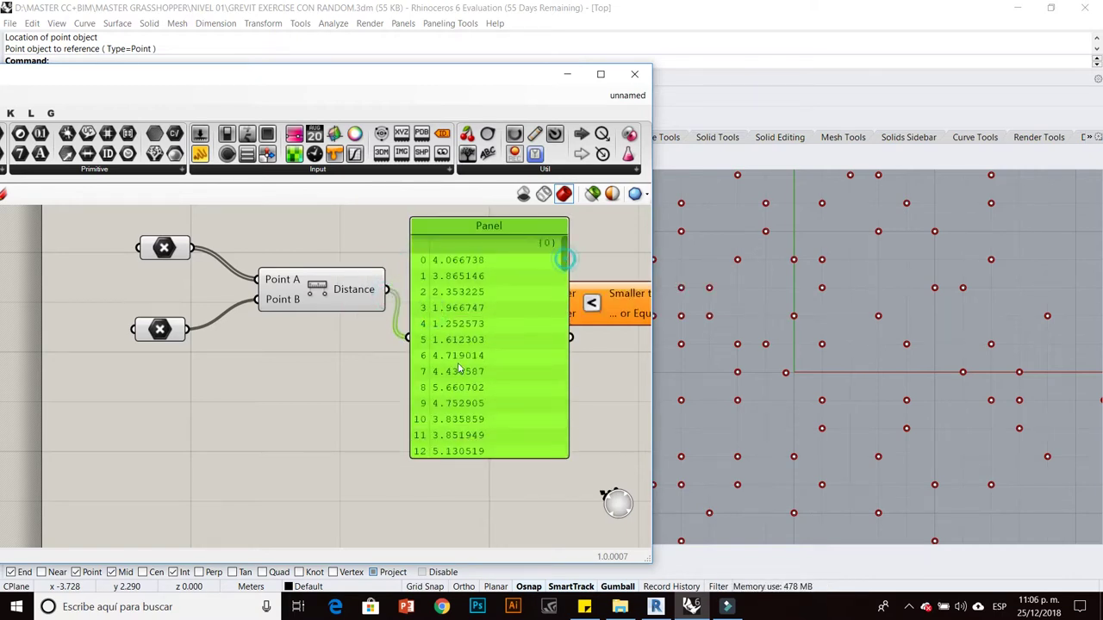
{"action": "mouse_move", "coordinate": [567, 268]}
{"action": "left_mouse_down"}
{"action": "mouse_move", "coordinate": [569, 355]}
{"action": "mouse_move", "coordinate": [501, 440]}
{"action": "left_mouse_up"}
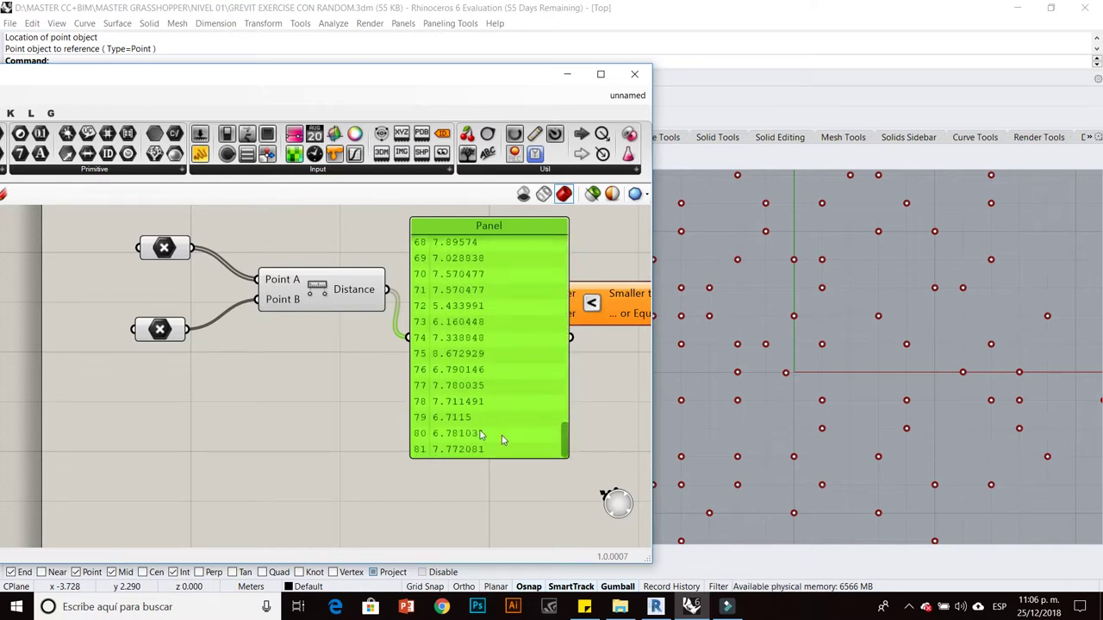
{"action": "key", "text": "Delete"}
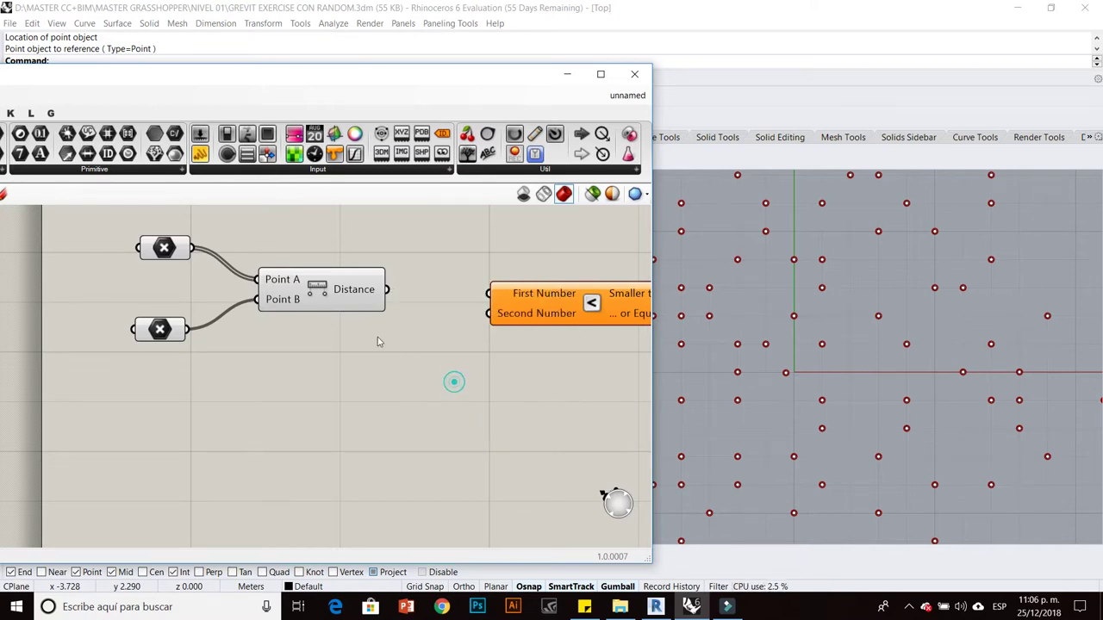
{"action": "right_click_drag", "start_coordinate": [378, 342], "coordinate": [412, 342]}
Add a Number Slider and set its value to 13.
{"action": "double_click", "coordinate": [303, 423]}
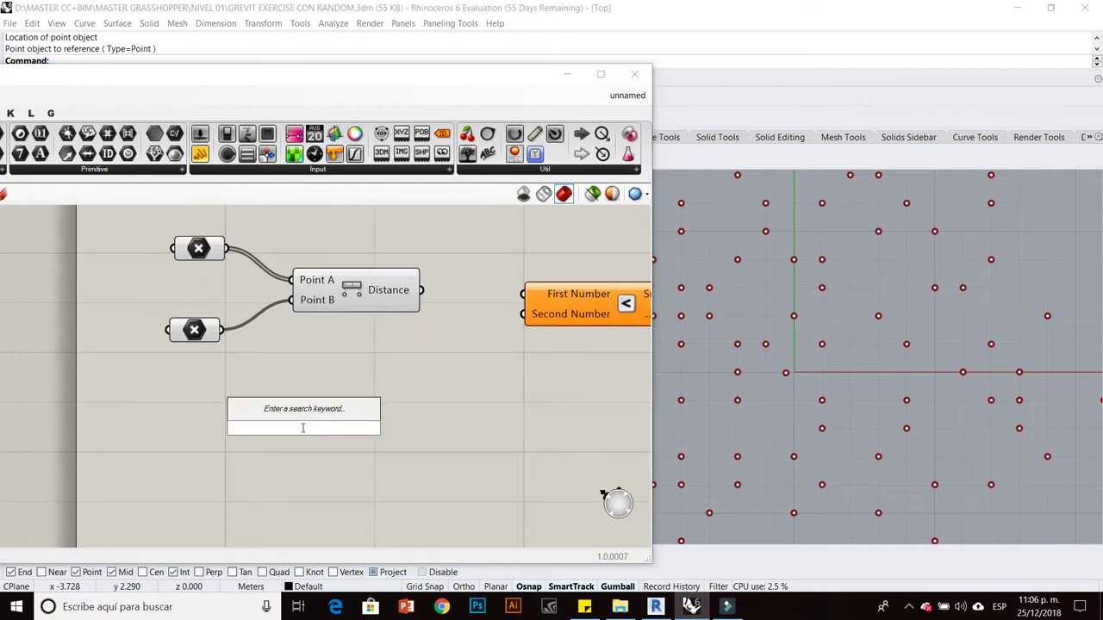
{"action": "type", "text": "15"}
{"action": "key", "text": "Return"}
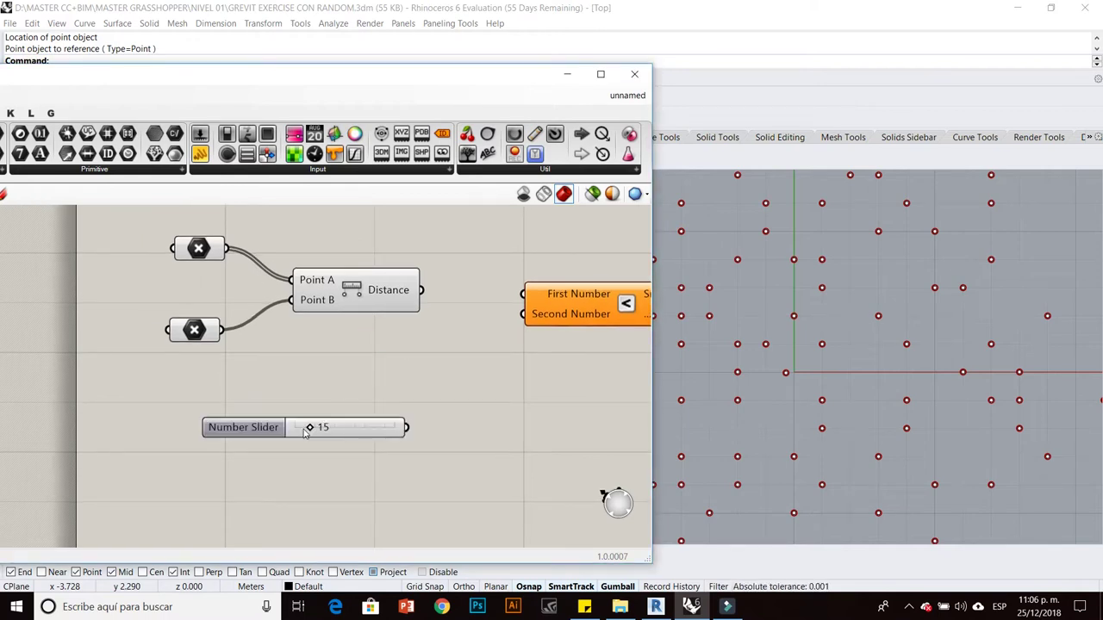
{"action": "mouse_move", "coordinate": [309, 428]}
{"action": "left_mouse_down"}
{"action": "mouse_move", "coordinate": [289, 431]}
{"action": "mouse_move", "coordinate": [312, 431]}
{"action": "left_mouse_up"}
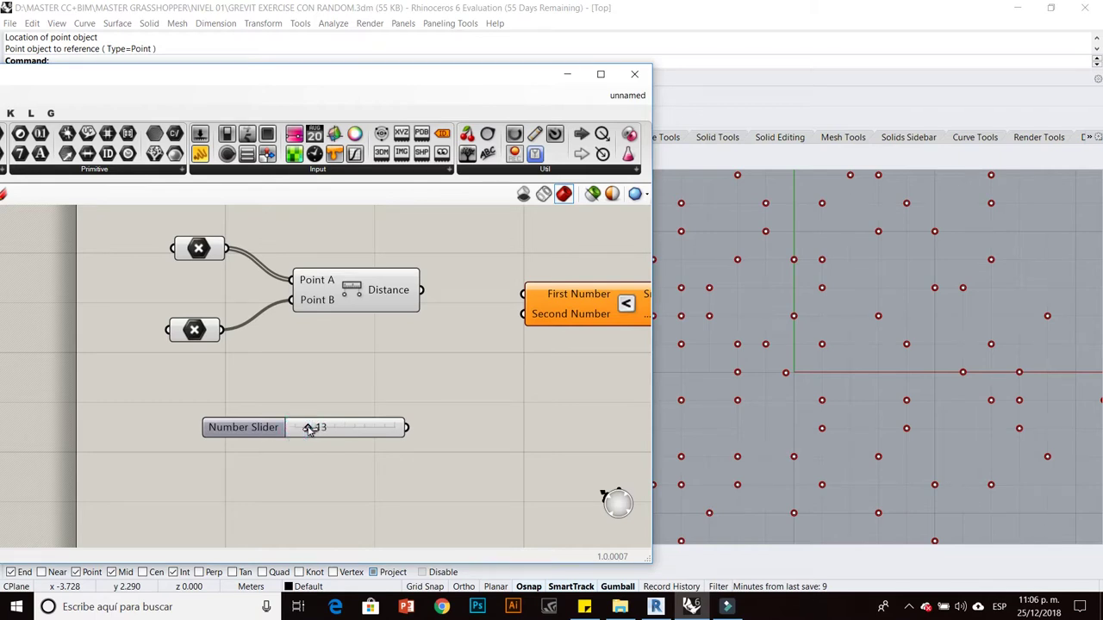
{"action": "double_click", "coordinate": [245, 427]}
{"action": "left_click", "coordinate": [275, 561]}
{"action": "left_click", "coordinate": [411, 436]}
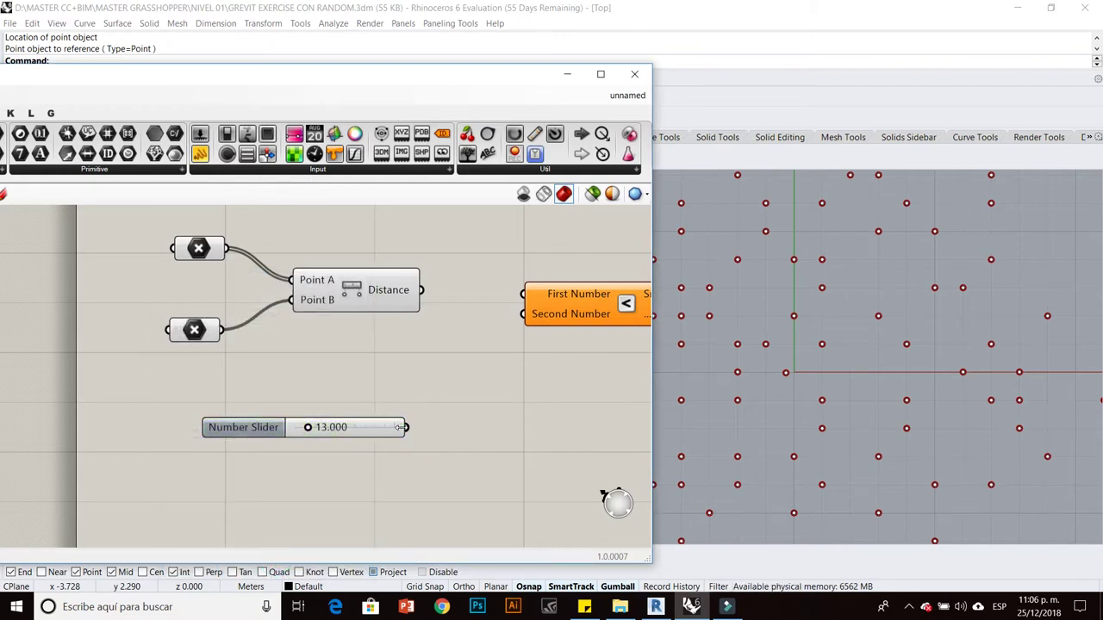
Wire the slider into Second Number and the Distance output into First Number of Smaller Than.
{"action": "left_click_drag", "start_coordinate": [406, 428], "coordinate": [525, 315]}
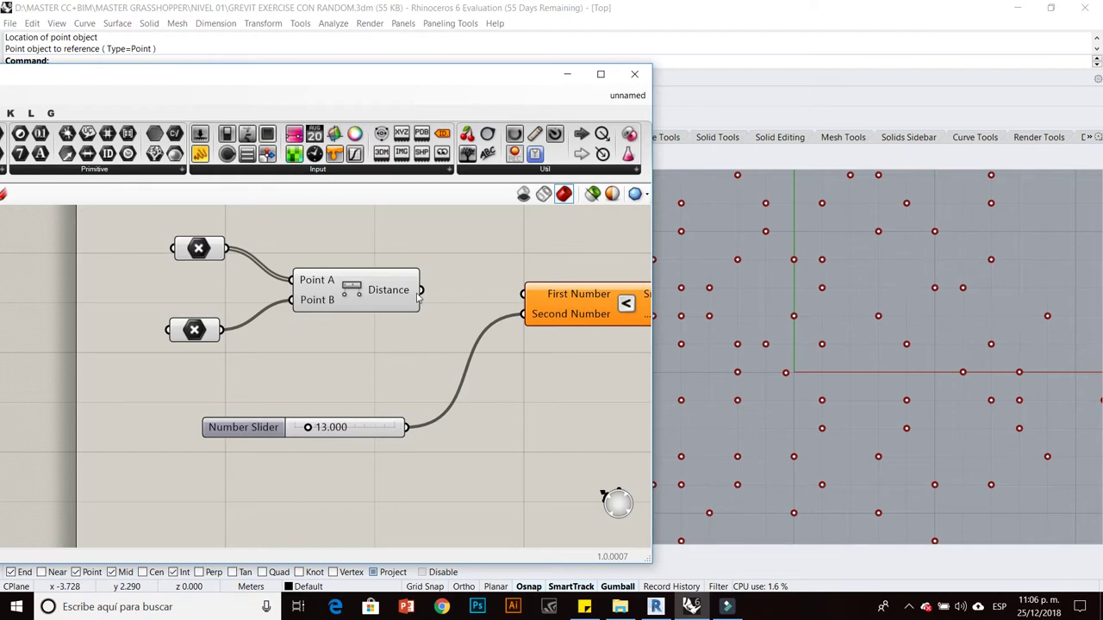
{"action": "left_click_drag", "start_coordinate": [422, 293], "coordinate": [526, 294]}
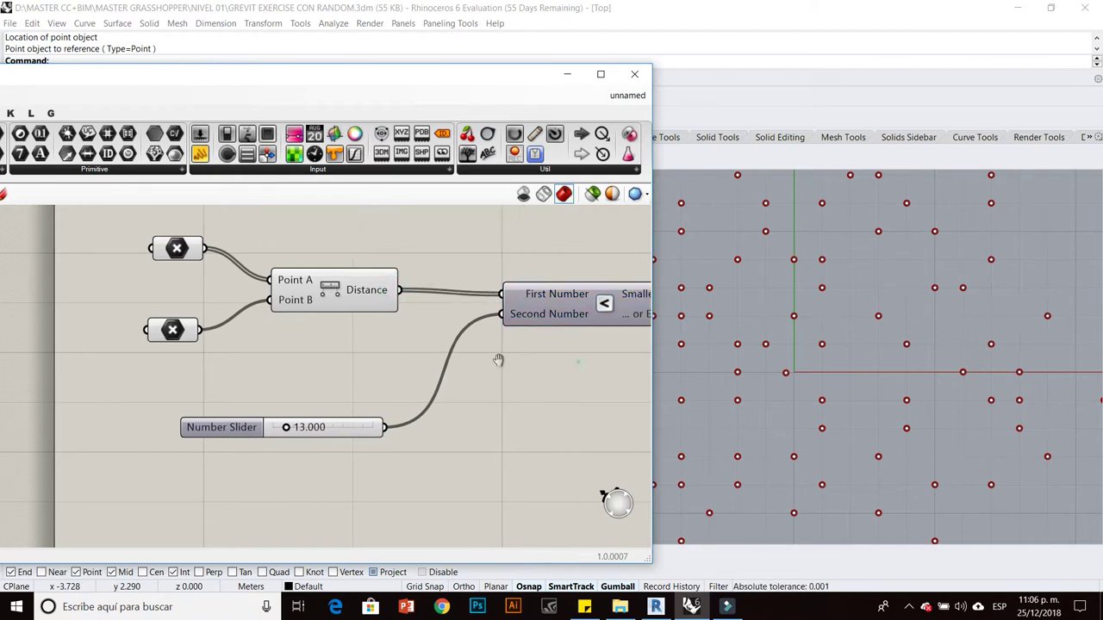
{"action": "right_click_drag", "start_coordinate": [538, 363], "coordinate": [461, 370]}
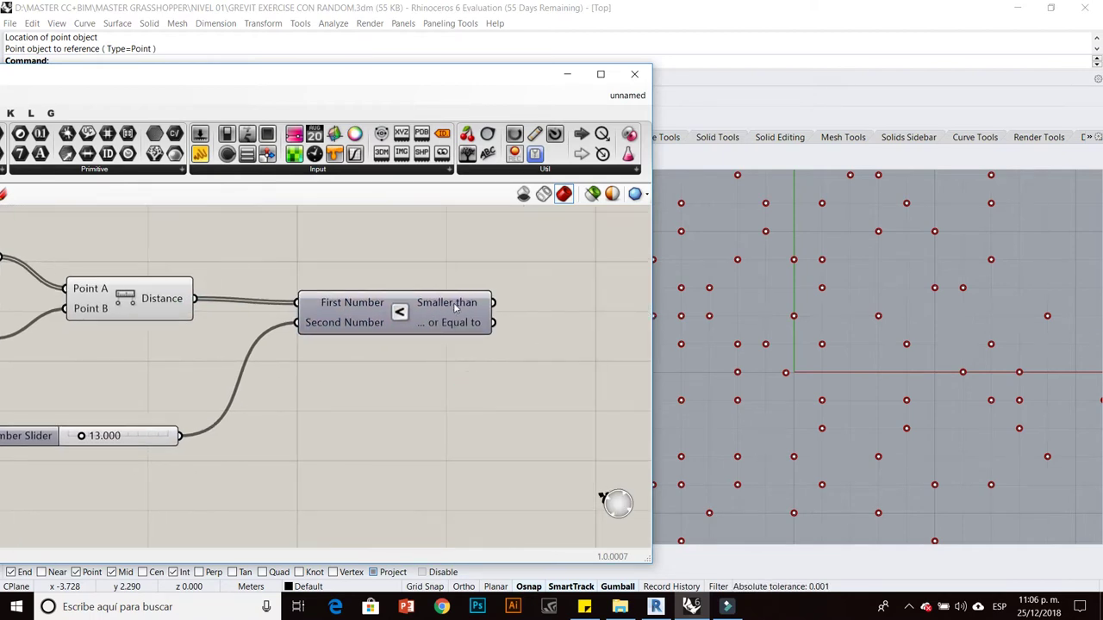
Add a Panel showing the True/False results of the Smaller than comparison.
{"action": "left_click", "coordinate": [204, 155]}
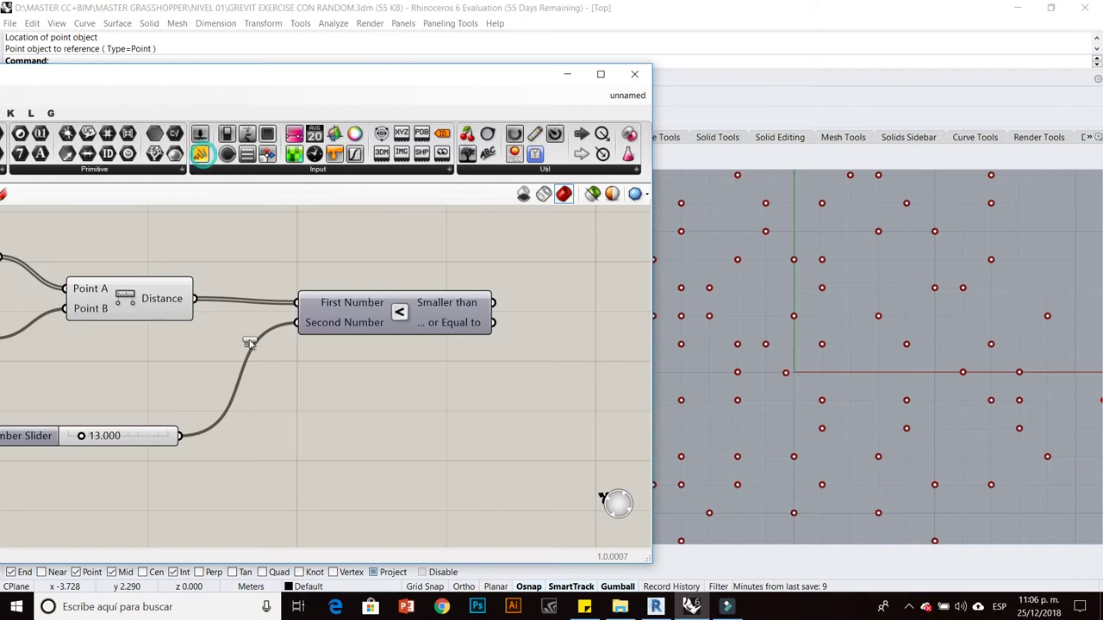
{"action": "scroll", "coordinate": [505, 315], "scroll_direction": "down", "scroll_amount": 2}
{"action": "scroll", "coordinate": [480, 313], "scroll_direction": "up", "scroll_amount": 2}
{"action": "left_click", "coordinate": [510, 319]}
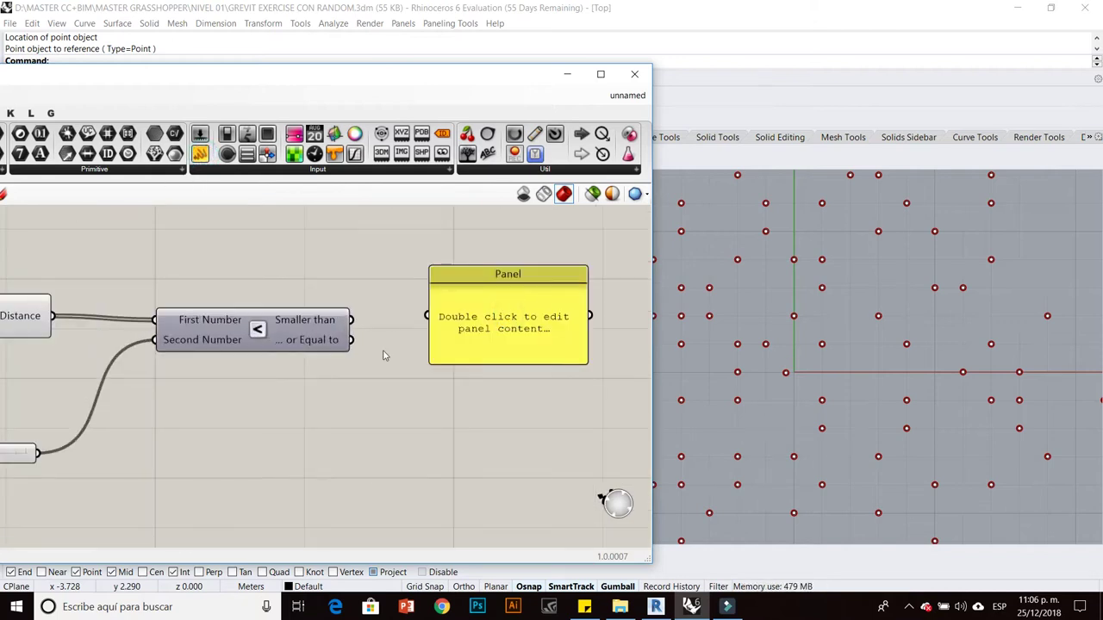
{"action": "scroll", "coordinate": [362, 328], "scroll_direction": "up", "scroll_amount": 2}
{"action": "mouse_move", "coordinate": [339, 316]}
{"action": "left_mouse_down"}
{"action": "mouse_move", "coordinate": [444, 308]}
{"action": "mouse_move", "coordinate": [431, 476]}
{"action": "left_mouse_up"}
{"action": "scroll", "coordinate": [422, 324], "scroll_direction": "down", "scroll_amount": 2}
{"action": "mouse_move", "coordinate": [527, 289]}
{"action": "left_mouse_down"}
{"action": "mouse_move", "coordinate": [529, 455]}
{"action": "mouse_move", "coordinate": [536, 255]}
{"action": "left_mouse_up"}
{"action": "scroll", "coordinate": [580, 285], "scroll_direction": "down", "scroll_amount": 2}
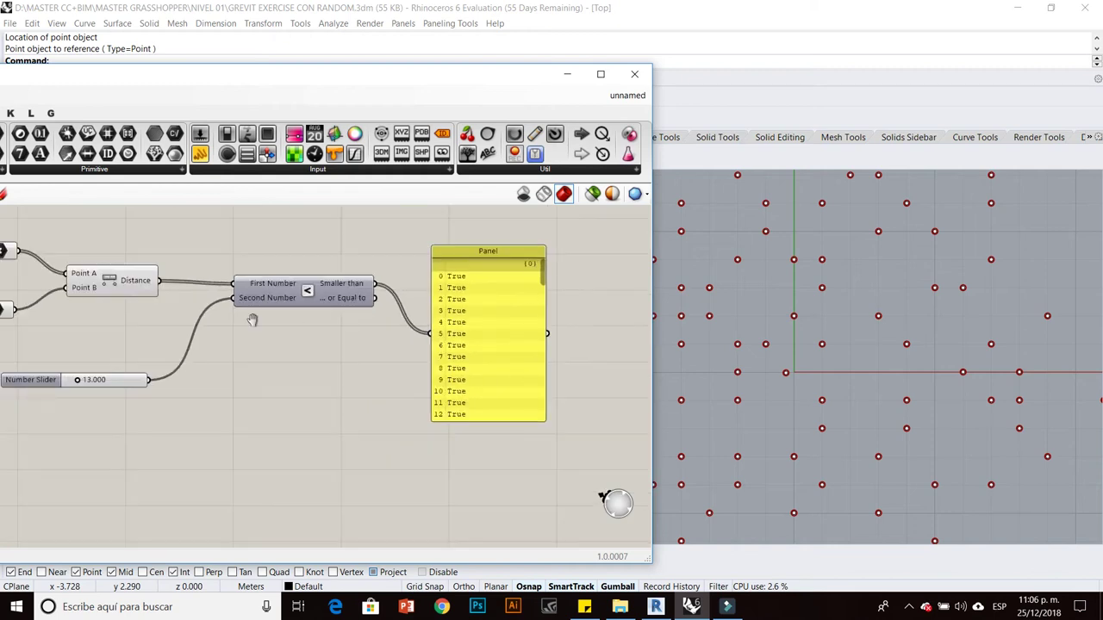
Lower the distance threshold Number Slider from 13.000 to 6.588.
{"action": "right_click_drag", "start_coordinate": [248, 317], "coordinate": [371, 374]}
{"action": "scroll", "coordinate": [190, 376], "scroll_direction": "up", "scroll_amount": 3}
{"action": "scroll", "coordinate": [197, 379], "scroll_direction": "up", "scroll_amount": 2}
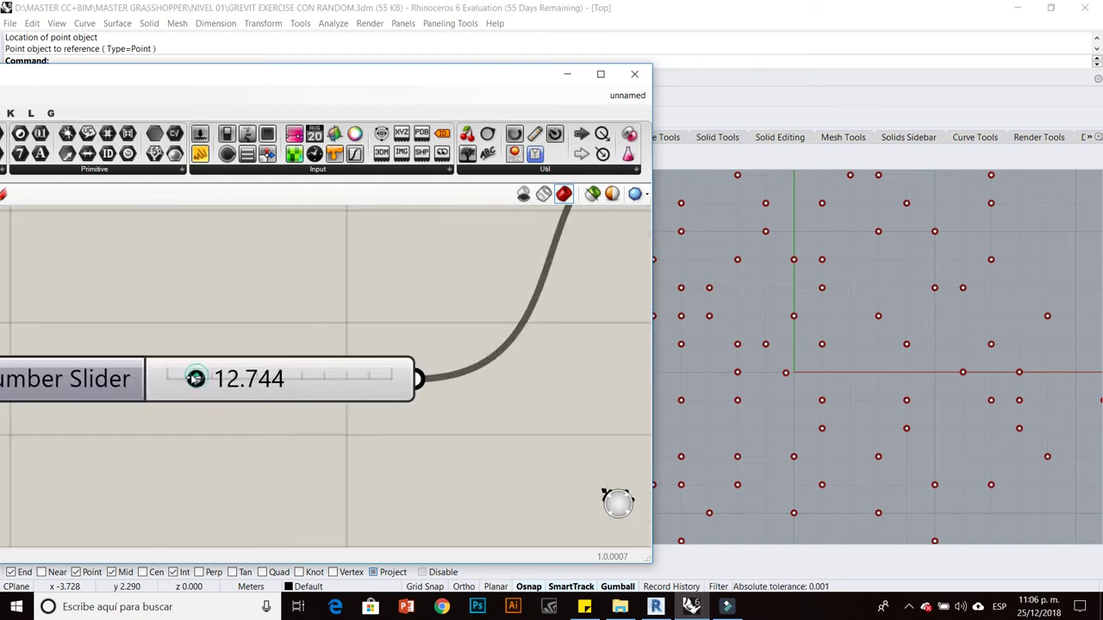
{"action": "left_click_drag", "start_coordinate": [196, 379], "coordinate": [180, 379]}
{"action": "scroll", "coordinate": [180, 379], "scroll_direction": "down", "scroll_amount": 2}
{"action": "scroll", "coordinate": [439, 362], "scroll_direction": "up", "scroll_amount": 2}
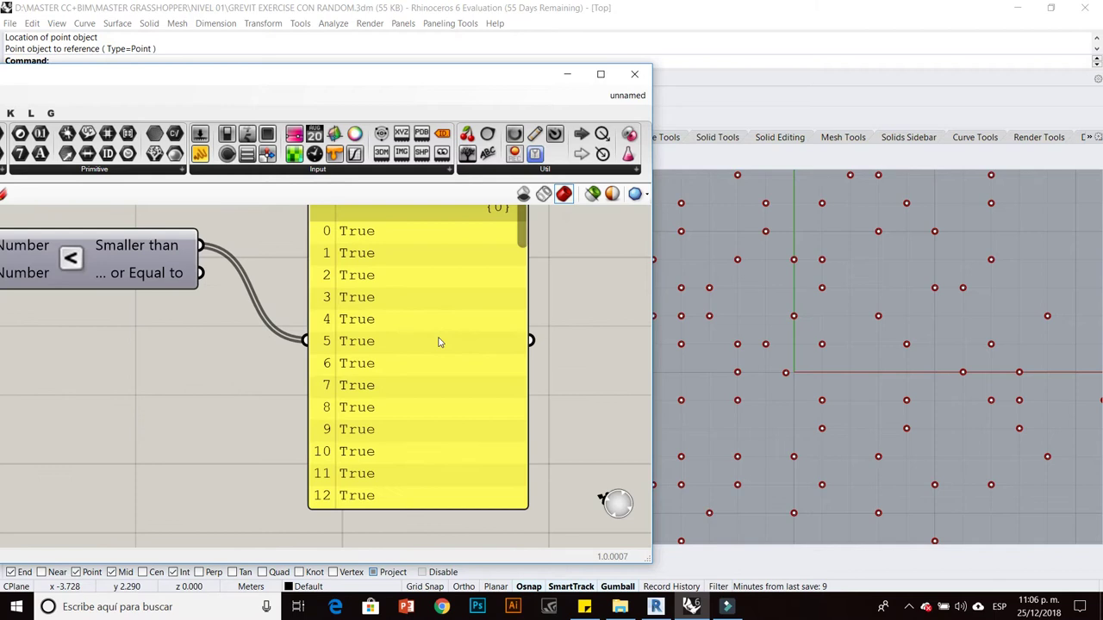
{"action": "left_click_drag", "start_coordinate": [520, 243], "coordinate": [528, 307]}
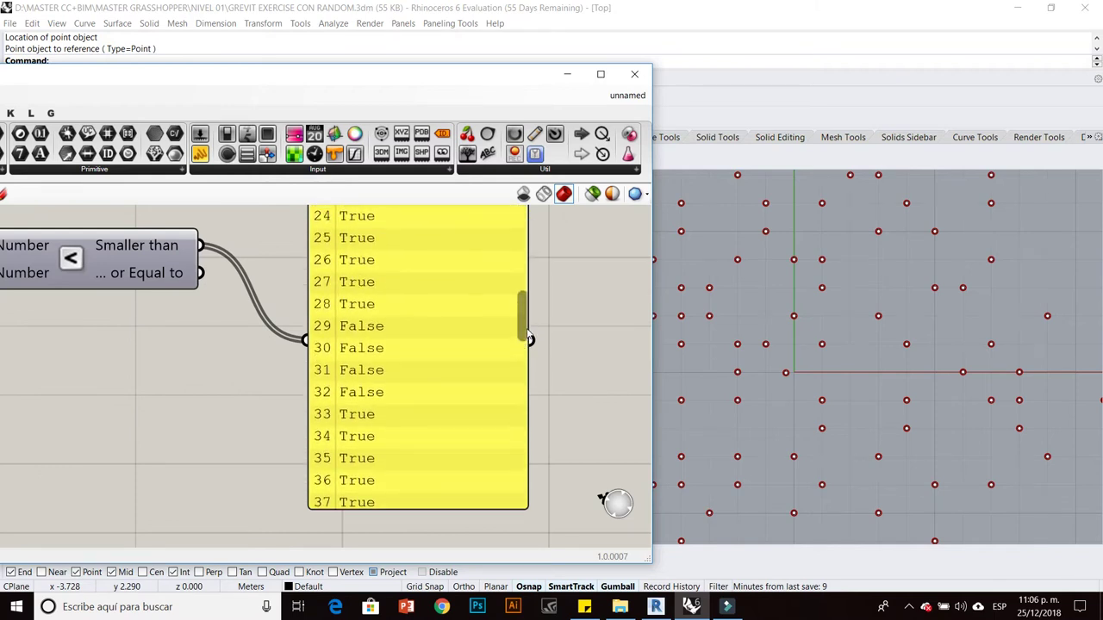
{"action": "left_click_drag", "start_coordinate": [528, 307], "coordinate": [522, 478]}
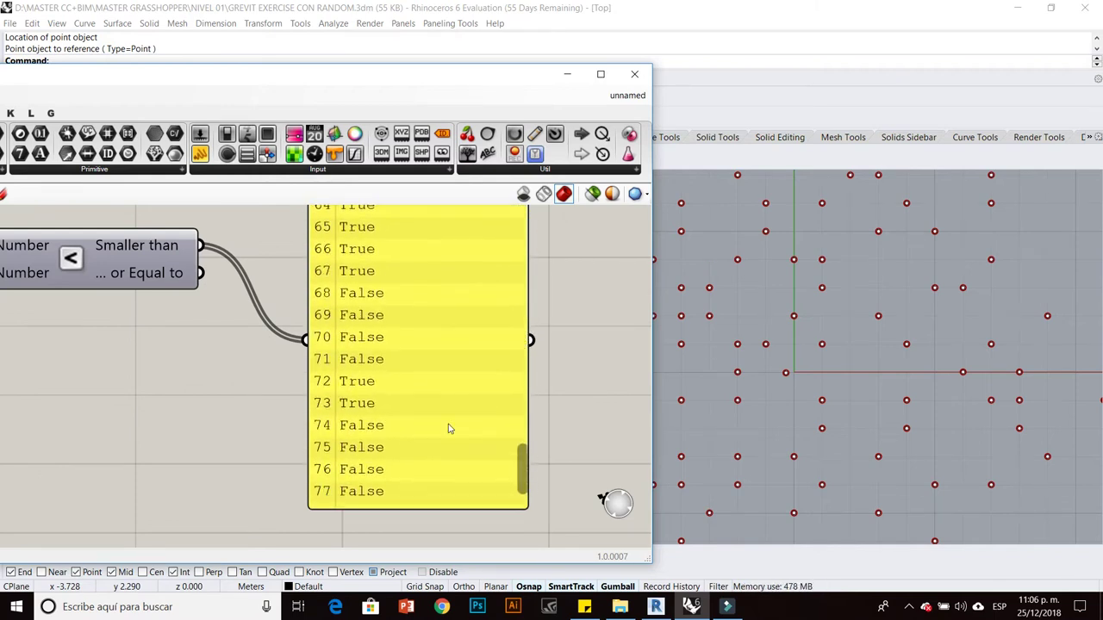
Delete the results Panel and bring the whole definition into view.
{"action": "left_click", "coordinate": [417, 402]}
{"action": "key", "text": "Delete"}
{"action": "scroll", "coordinate": [417, 401], "scroll_direction": "down", "scroll_amount": 2}
{"action": "mouse_move", "coordinate": [174, 321]}
{"action": "right_mouse_down"}
{"action": "mouse_move", "coordinate": [393, 321]}
{"action": "mouse_move", "coordinate": [261, 319]}
{"action": "right_mouse_up"}
{"action": "scroll", "coordinate": [393, 321], "scroll_direction": "up", "scroll_amount": 2}
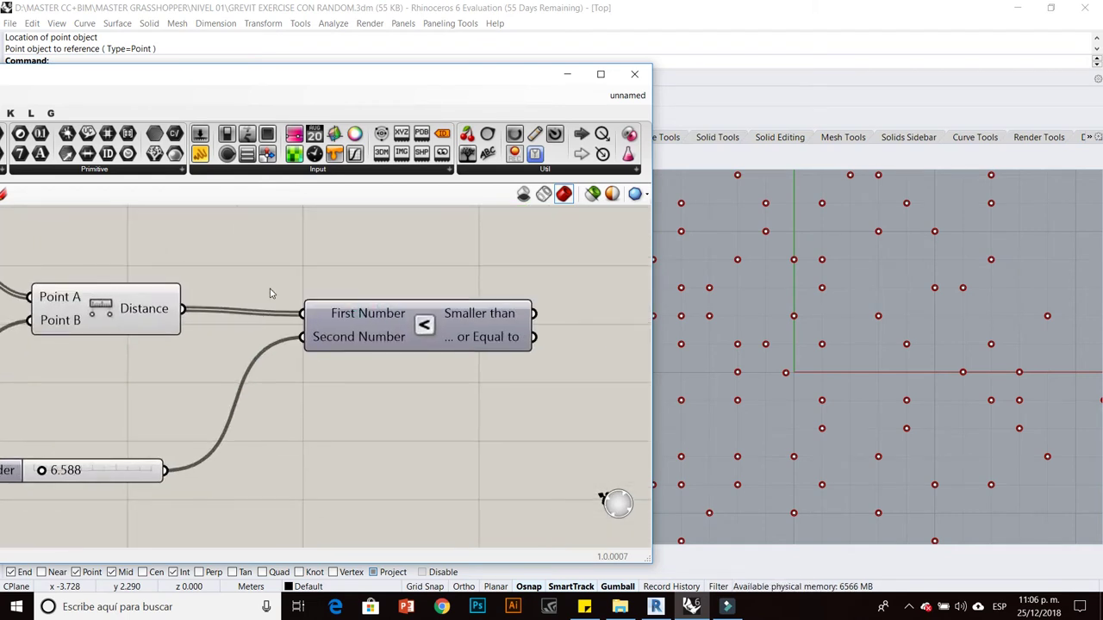
Add a Cull Pattern component to the right of the comparison.
{"action": "double_click", "coordinate": [397, 452]}
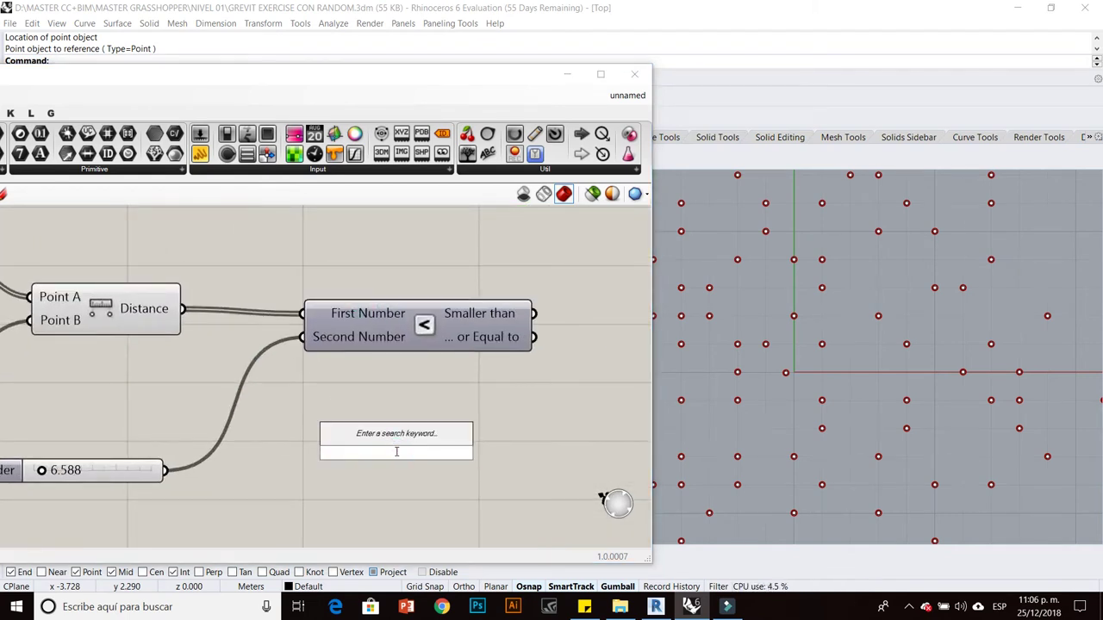
{"action": "type", "text": "cull"}
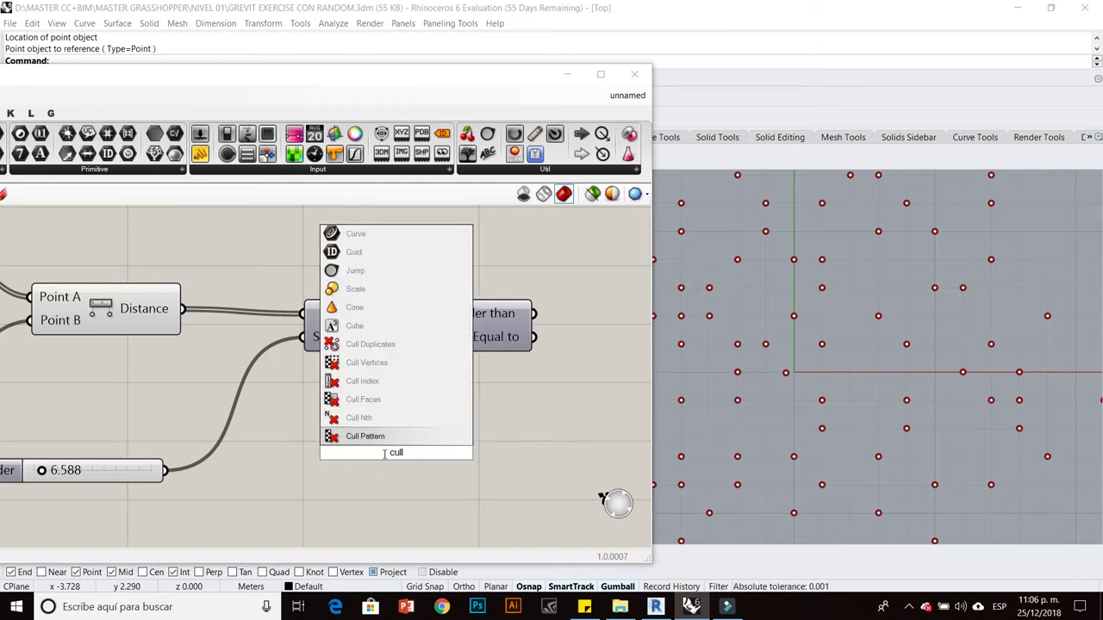
{"action": "left_click", "coordinate": [400, 442]}
{"action": "scroll", "coordinate": [349, 450], "scroll_direction": "down", "scroll_amount": 2}
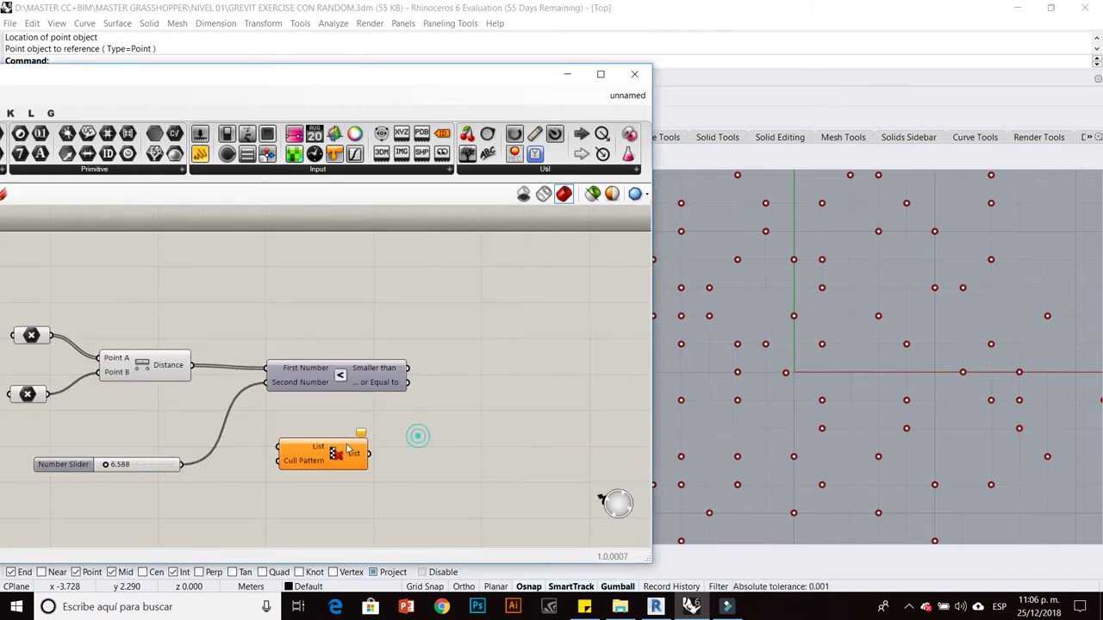
{"action": "left_click_drag", "start_coordinate": [349, 450], "coordinate": [547, 378]}
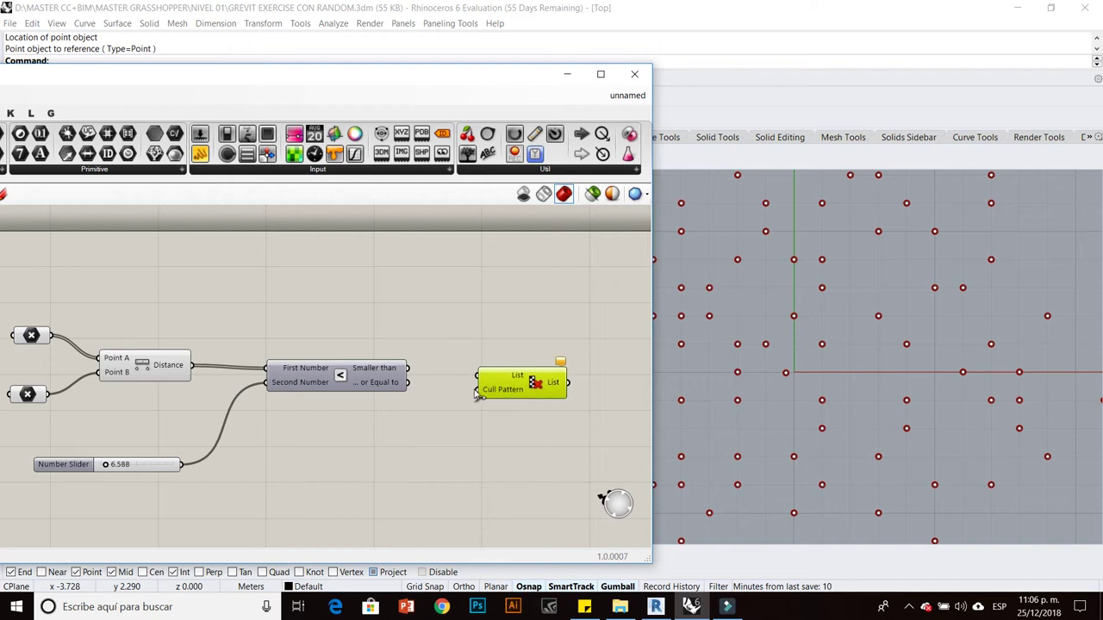
{"action": "left_click", "coordinate": [469, 387]}
{"action": "scroll", "coordinate": [465, 380], "scroll_direction": "up", "scroll_amount": 2}
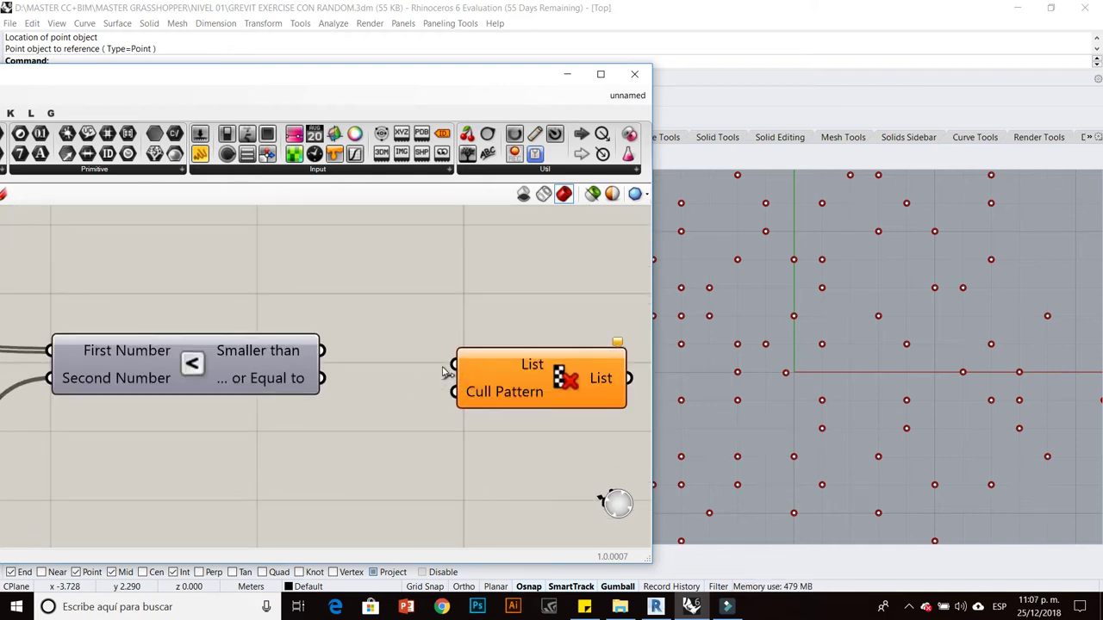
{"action": "right_click_drag", "start_coordinate": [548, 369], "coordinate": [515, 369]}
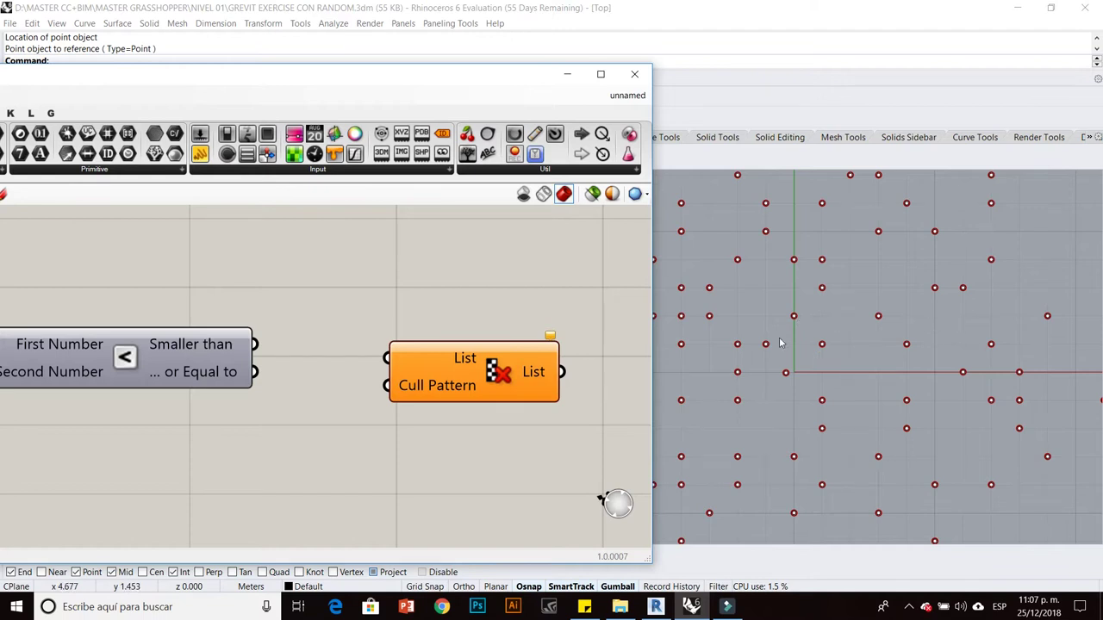
Wire the points into Cull Pattern's List and the Smaller than results into its pattern.
{"action": "scroll", "coordinate": [528, 290], "scroll_direction": "down", "scroll_amount": 2}
{"action": "mouse_move", "coordinate": [320, 316]}
{"action": "right_mouse_down"}
{"action": "mouse_move", "coordinate": [436, 323]}
{"action": "mouse_move", "coordinate": [398, 309]}
{"action": "right_mouse_up"}
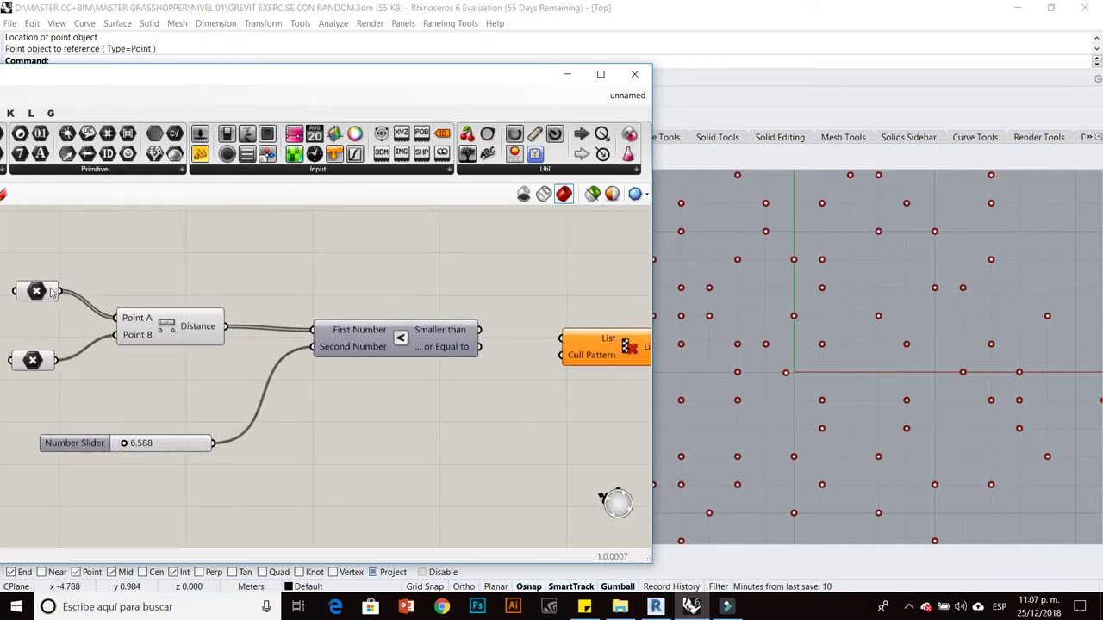
{"action": "mouse_move", "coordinate": [63, 295]}
{"action": "left_mouse_down"}
{"action": "mouse_move", "coordinate": [561, 339]}
{"action": "mouse_move", "coordinate": [590, 314]}
{"action": "left_mouse_up"}
{"action": "left_click", "coordinate": [548, 370]}
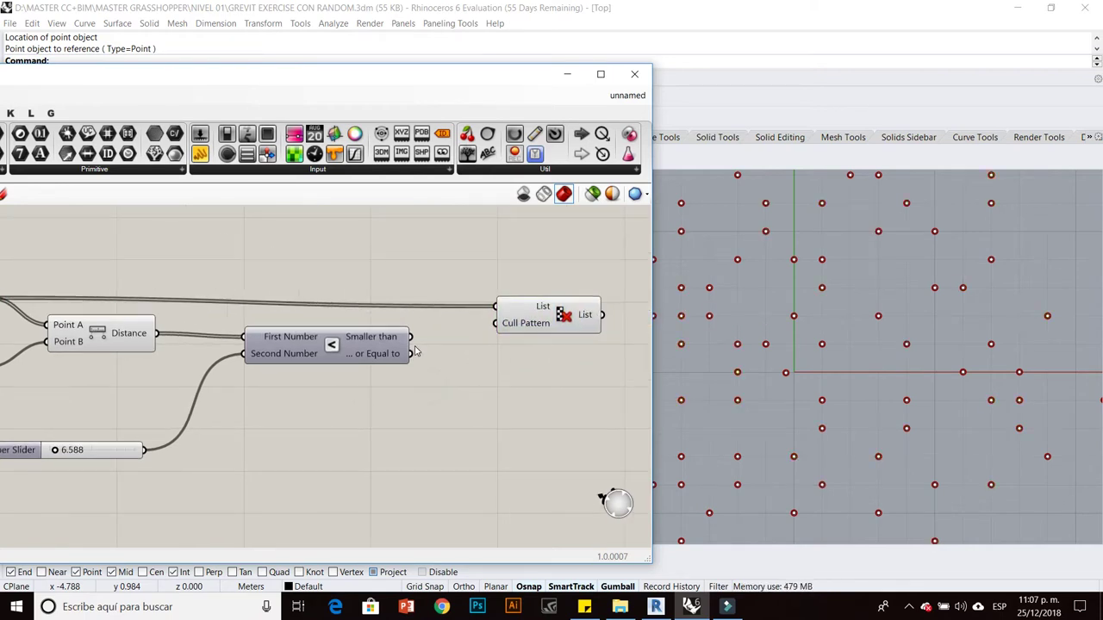
{"action": "scroll", "coordinate": [457, 340], "scroll_direction": "up", "scroll_amount": 2}
{"action": "right_click_drag", "start_coordinate": [445, 342], "coordinate": [407, 352]}
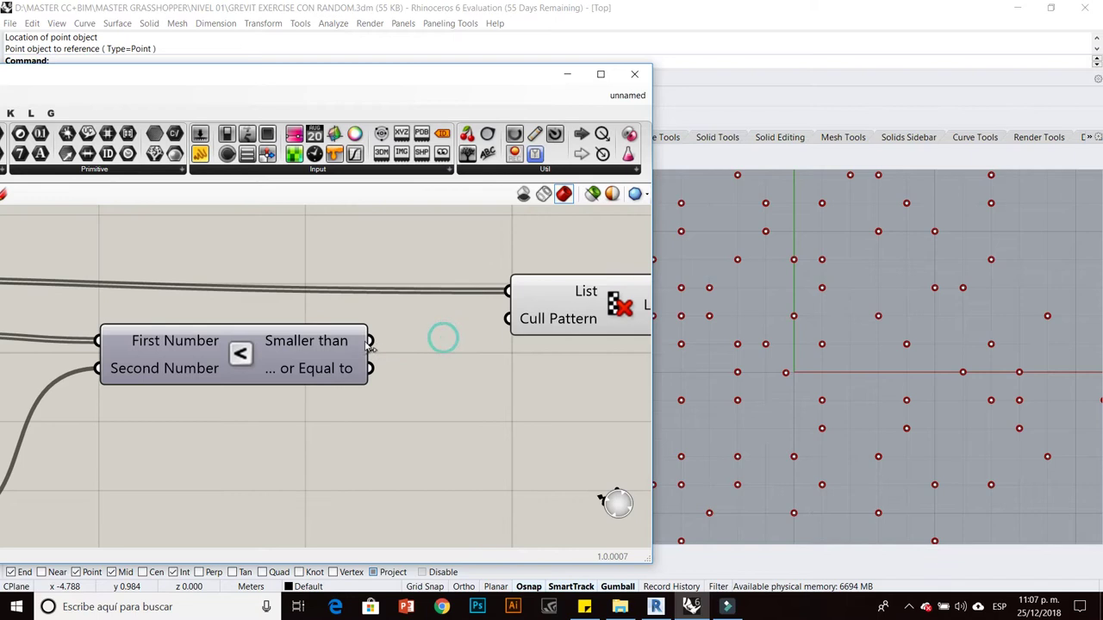
{"action": "left_click_drag", "start_coordinate": [370, 341], "coordinate": [508, 319]}
Check the culled points in an enlarged Panel, then delete the Panel.
{"action": "scroll", "coordinate": [487, 362], "scroll_direction": "down", "scroll_amount": 3}
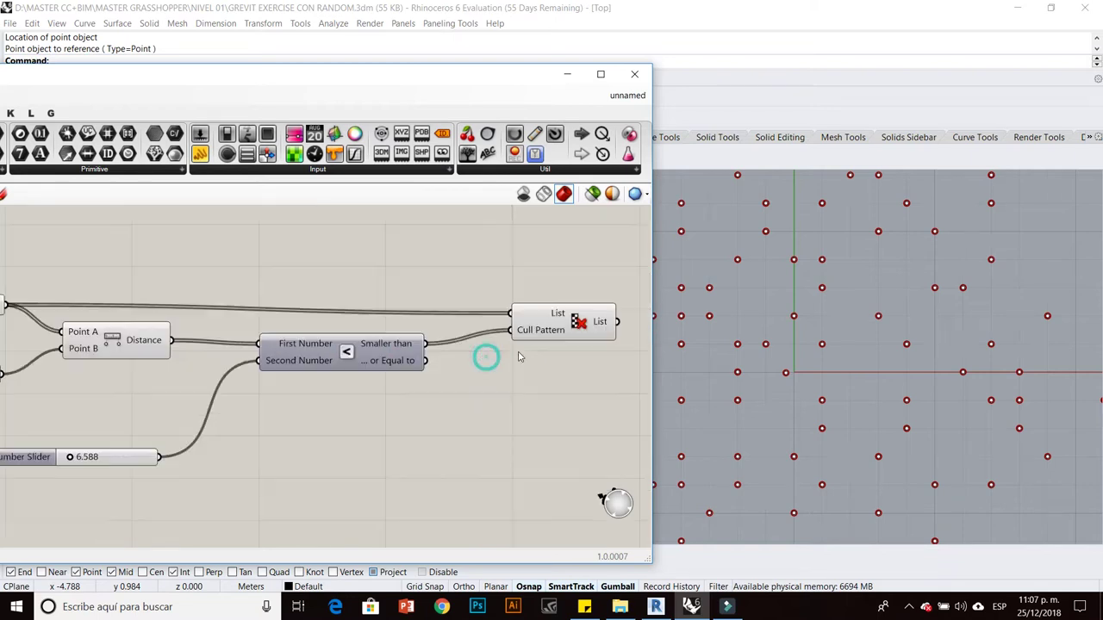
{"action": "right_click_drag", "start_coordinate": [524, 353], "coordinate": [419, 344]}
{"action": "scroll", "coordinate": [419, 344], "scroll_direction": "up", "scroll_amount": 3}
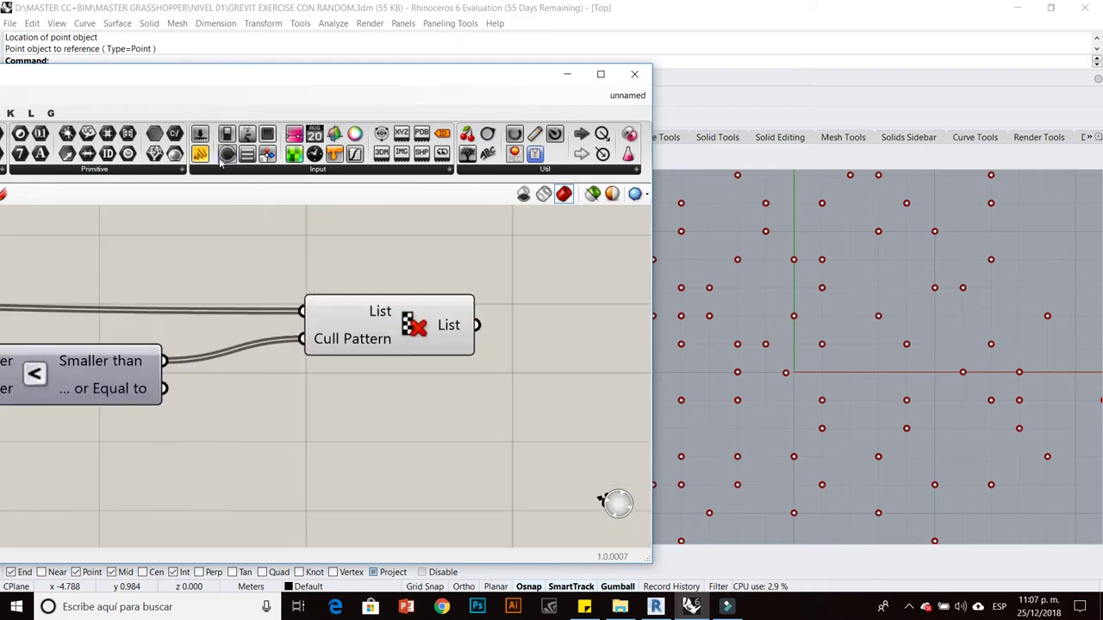
{"action": "left_click_drag", "start_coordinate": [555, 318], "coordinate": [561, 308]}
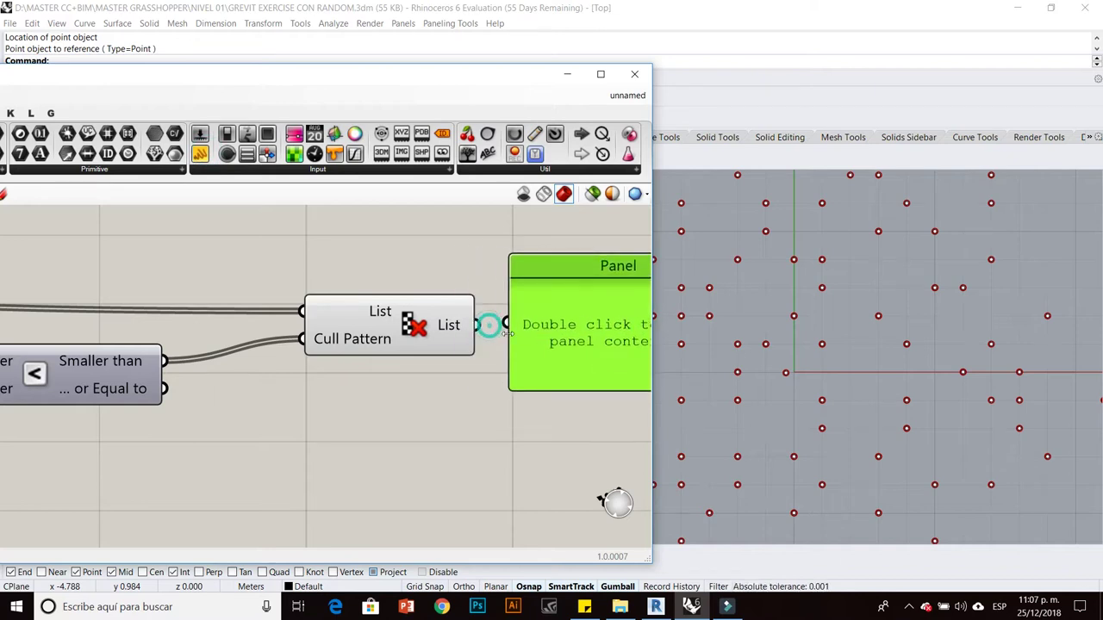
{"action": "left_click_drag", "start_coordinate": [488, 333], "coordinate": [507, 323]}
{"action": "scroll", "coordinate": [416, 353], "scroll_direction": "down", "scroll_amount": 2}
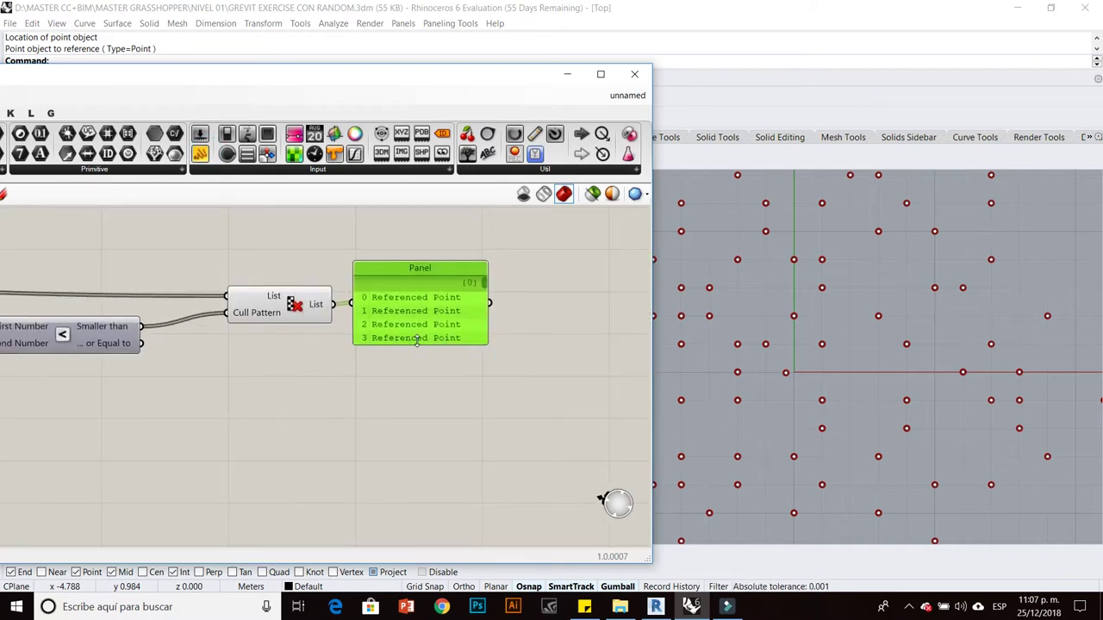
{"action": "left_click_drag", "start_coordinate": [417, 344], "coordinate": [416, 480]}
{"action": "left_click_drag", "start_coordinate": [485, 332], "coordinate": [486, 484]}
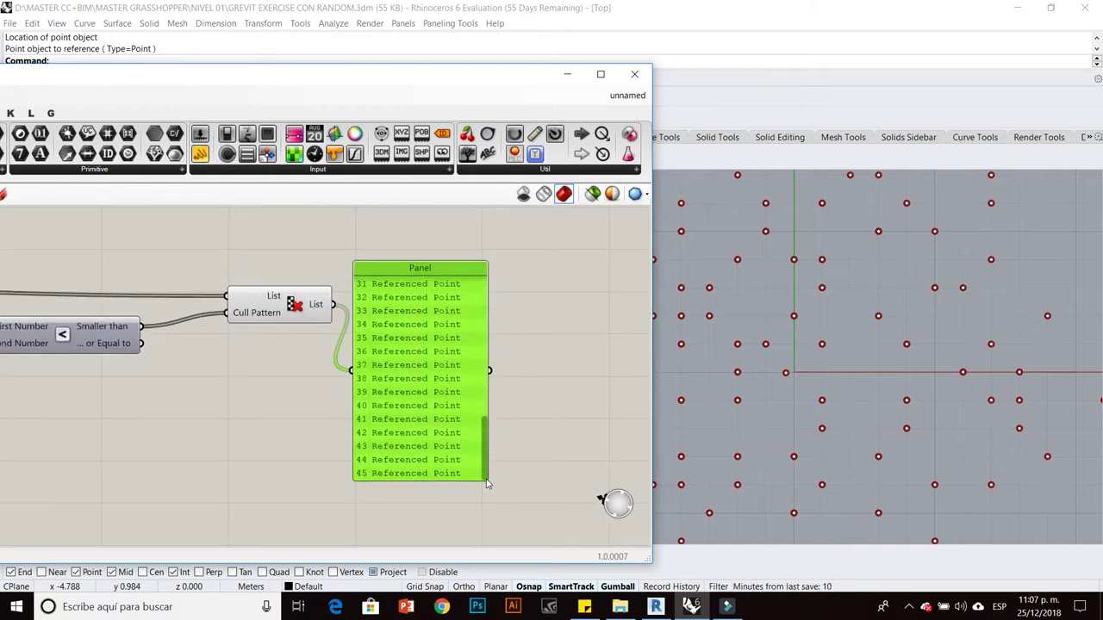
{"action": "key", "text": "Delete"}
{"action": "scroll", "coordinate": [404, 327], "scroll_direction": "down", "scroll_amount": 3}
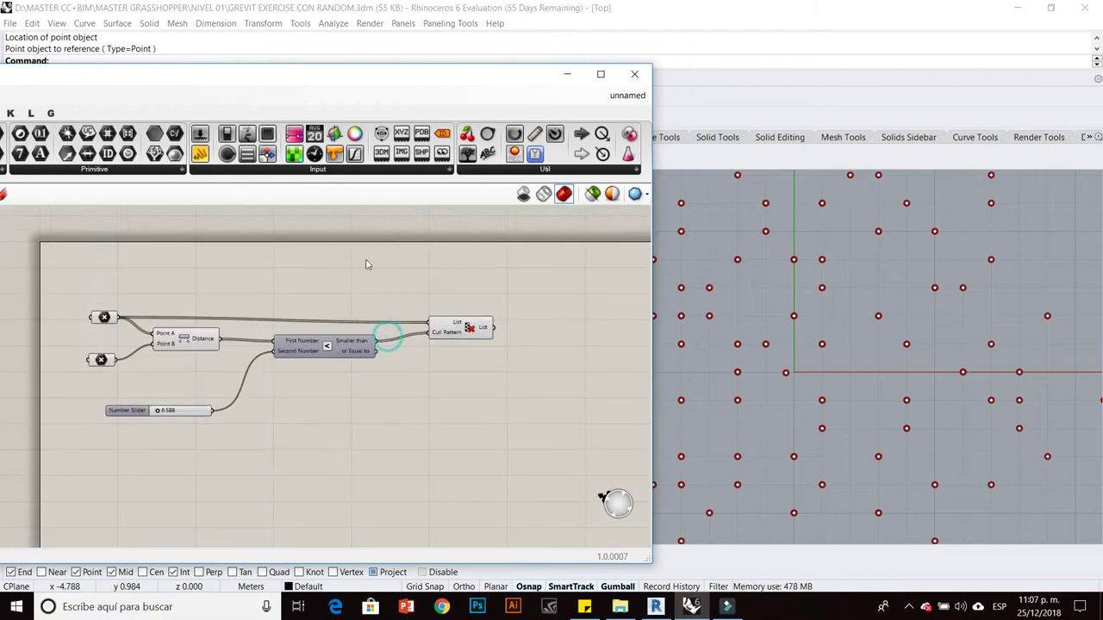
Add a Line component to the right of Cull Pattern.
{"action": "left_click_drag", "start_coordinate": [123, 83], "coordinate": [214, 83]}
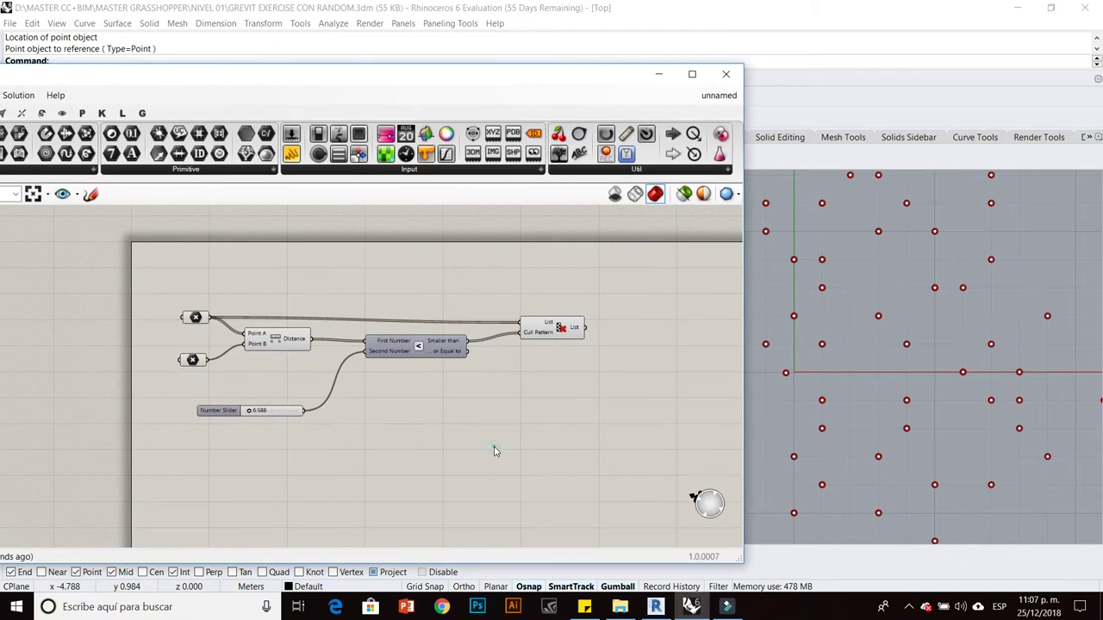
{"action": "double_click", "coordinate": [494, 450]}
{"action": "type", "text": "line"}
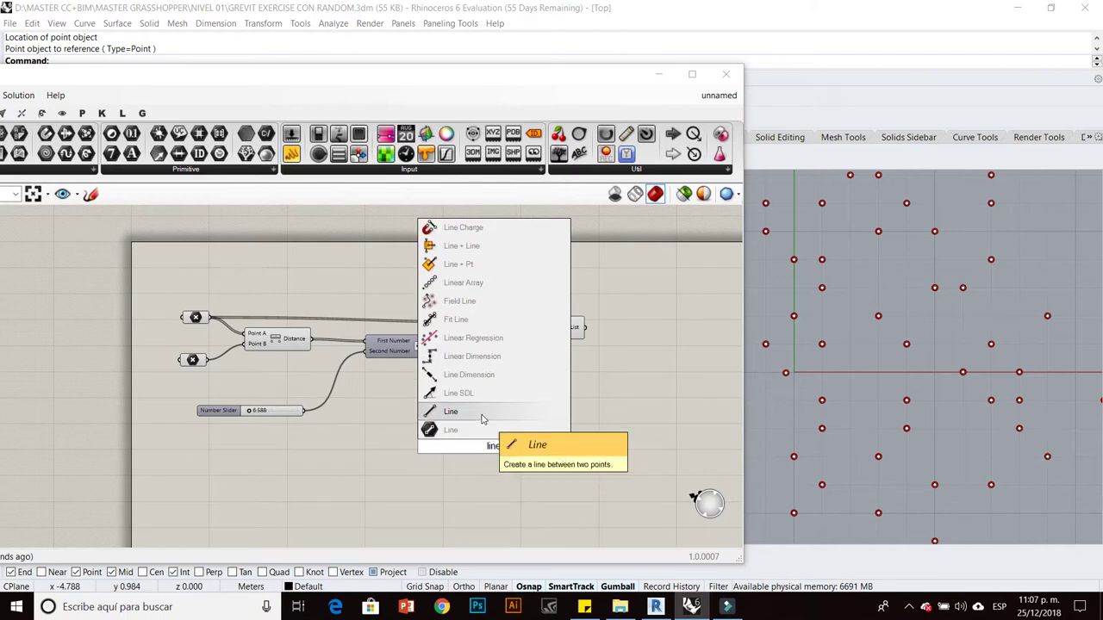
{"action": "left_click", "coordinate": [483, 419]}
{"action": "left_click_drag", "start_coordinate": [493, 452], "coordinate": [638, 356]}
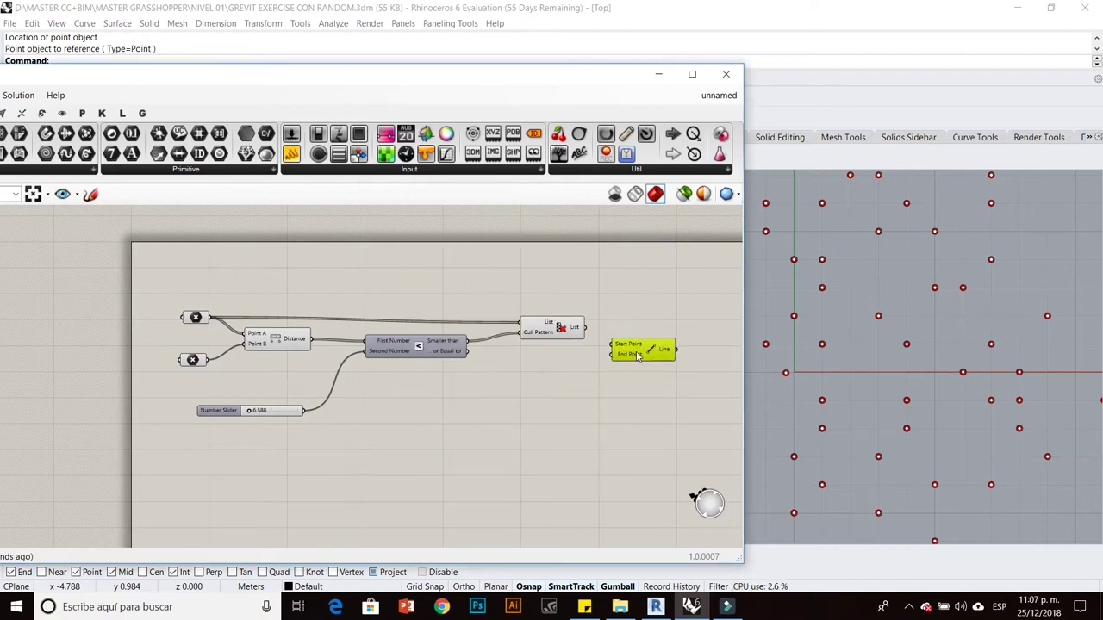
{"action": "scroll", "coordinate": [637, 355], "scroll_direction": "up", "scroll_amount": 2}
{"action": "scroll", "coordinate": [595, 327], "scroll_direction": "up", "scroll_amount": 2}
{"action": "left_click", "coordinate": [560, 321]}
Use the culled points as line start points and the centre point as the end point.
{"action": "left_click", "coordinate": [458, 321]}
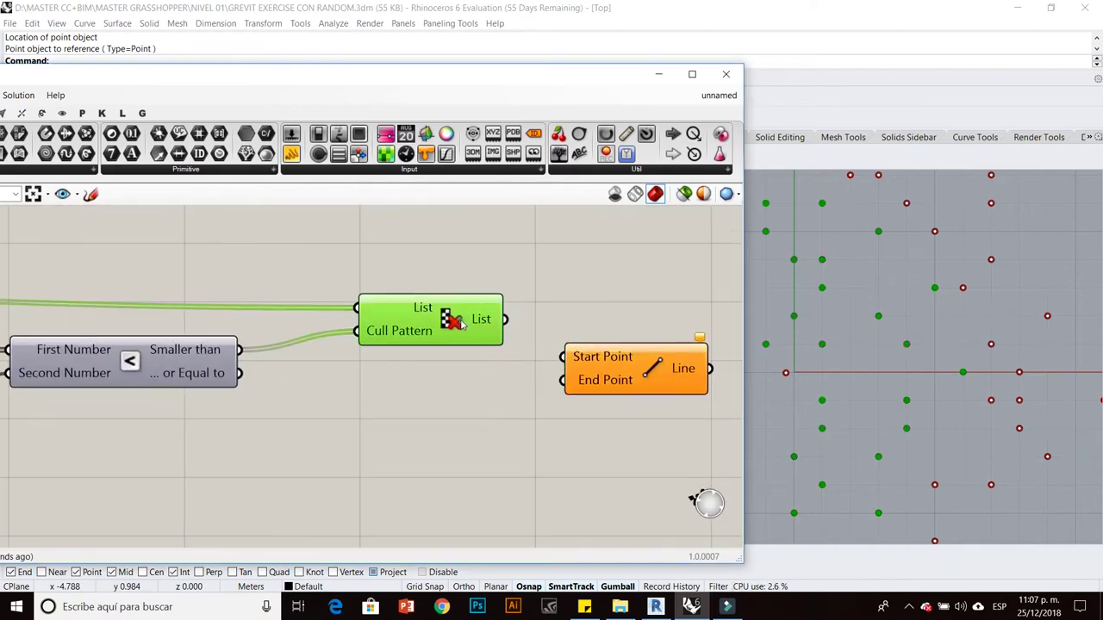
{"action": "left_click_drag", "start_coordinate": [522, 326], "coordinate": [562, 357]}
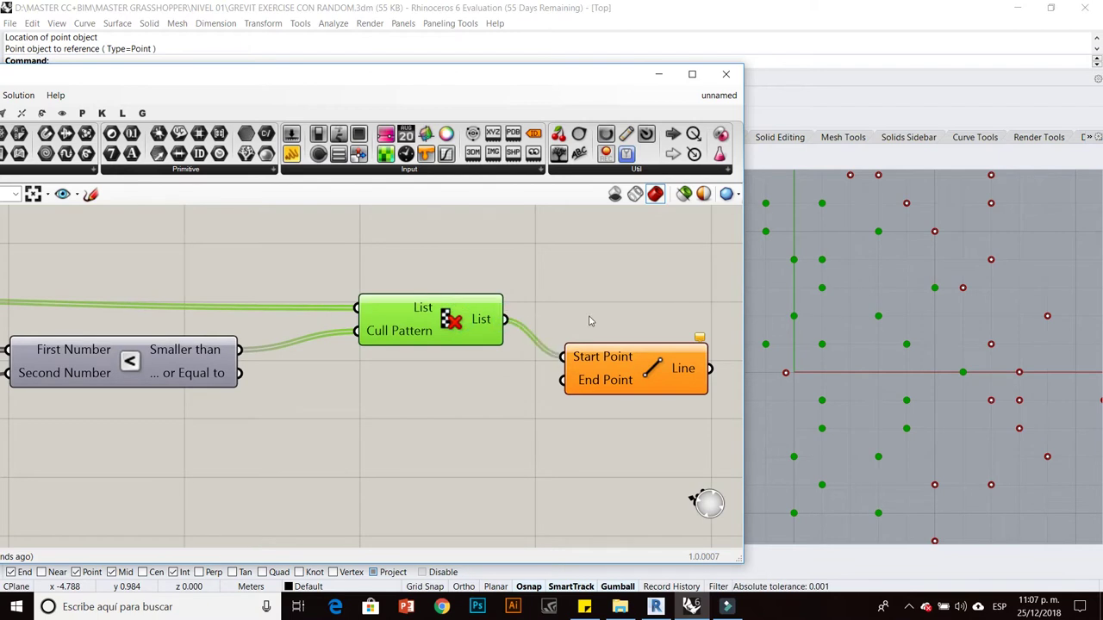
{"action": "scroll", "coordinate": [594, 327], "scroll_direction": "down", "scroll_amount": 4}
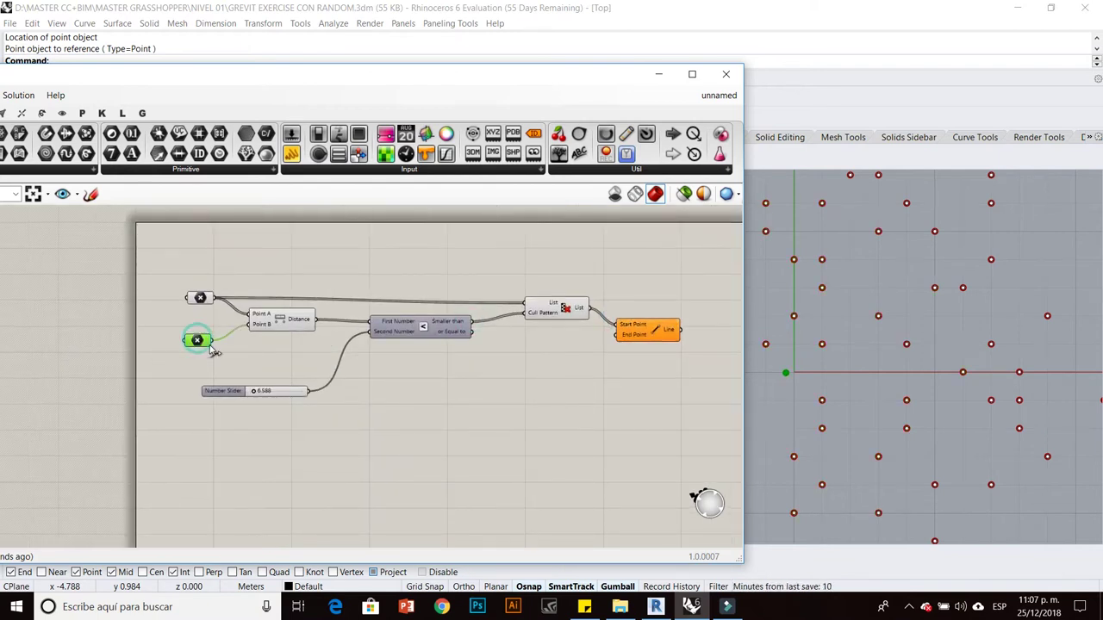
{"action": "left_click_drag", "start_coordinate": [212, 340], "coordinate": [618, 343]}
{"action": "scroll", "coordinate": [638, 349], "scroll_direction": "up", "scroll_amount": 2}
{"action": "scroll", "coordinate": [935, 353], "scroll_direction": "down", "scroll_amount": 5}
{"action": "left_click_drag", "start_coordinate": [561, 109], "coordinate": [200, 222]}
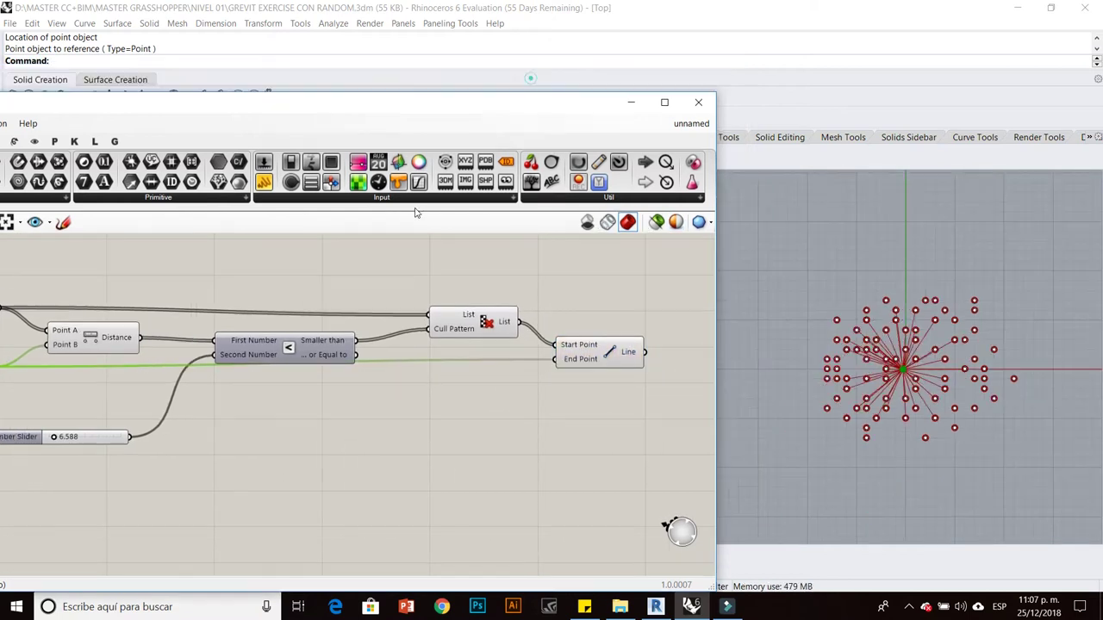
Maximize the Perspective viewport and zoom to fit all the geometry.
{"action": "double_click", "coordinate": [94, 177]}
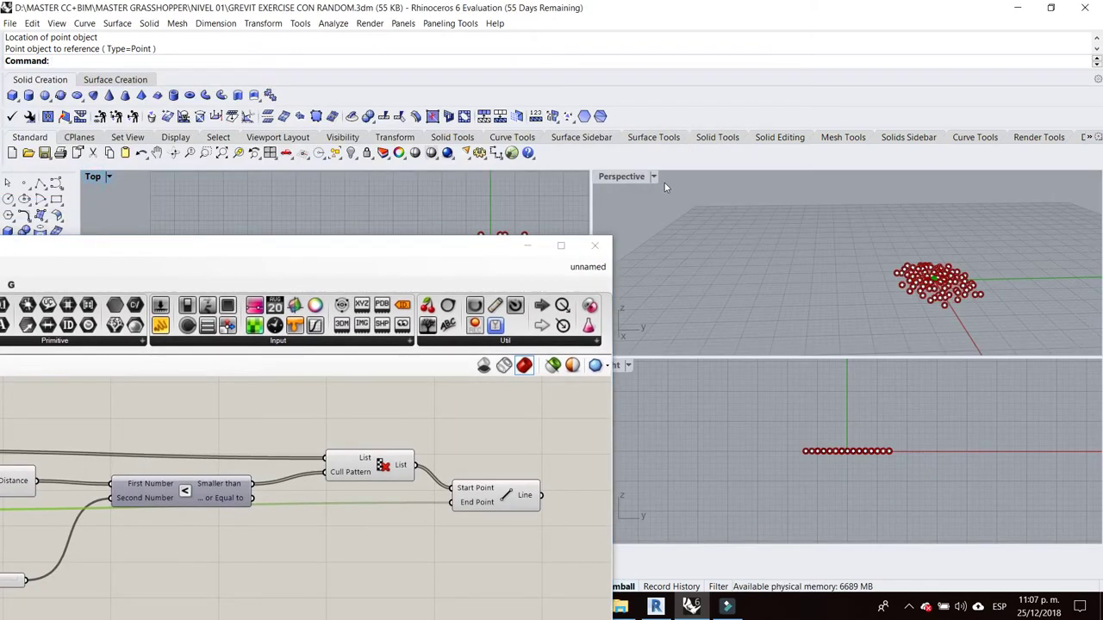
{"action": "double_click", "coordinate": [627, 181]}
{"action": "scroll", "coordinate": [786, 480], "scroll_direction": "up", "scroll_amount": 2}
{"action": "scroll", "coordinate": [787, 480], "scroll_direction": "up", "scroll_amount": 2}
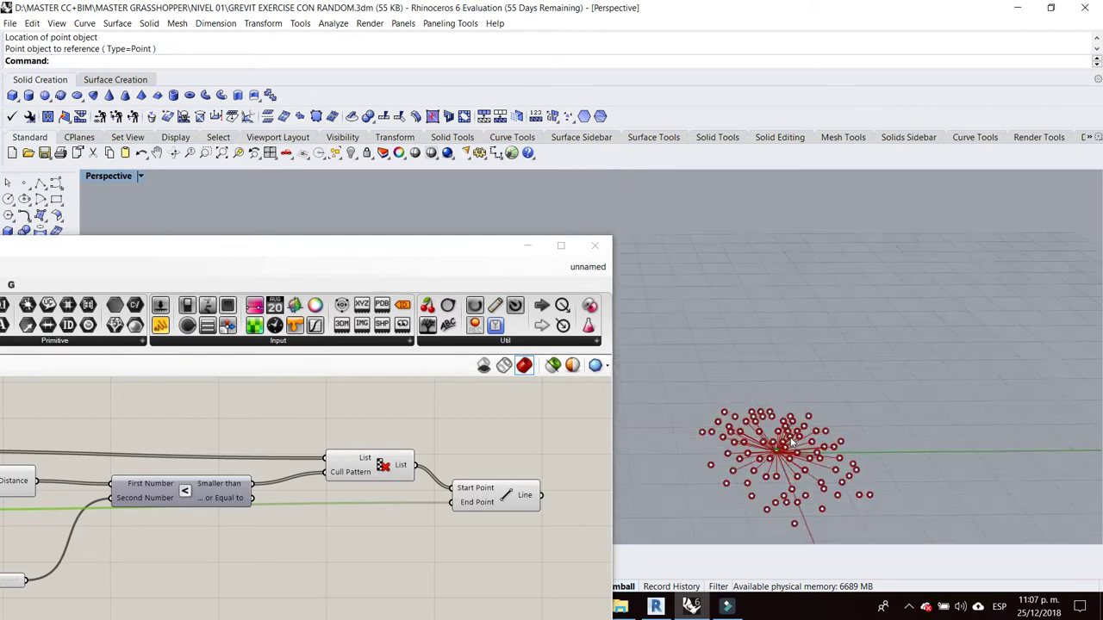
{"action": "scroll", "coordinate": [807, 384], "scroll_direction": "up", "scroll_amount": 3}
{"action": "scroll", "coordinate": [813, 412], "scroll_direction": "down", "scroll_amount": 3}
{"action": "right_click_drag", "start_coordinate": [814, 412], "coordinate": [919, 433], "text": "shift"}
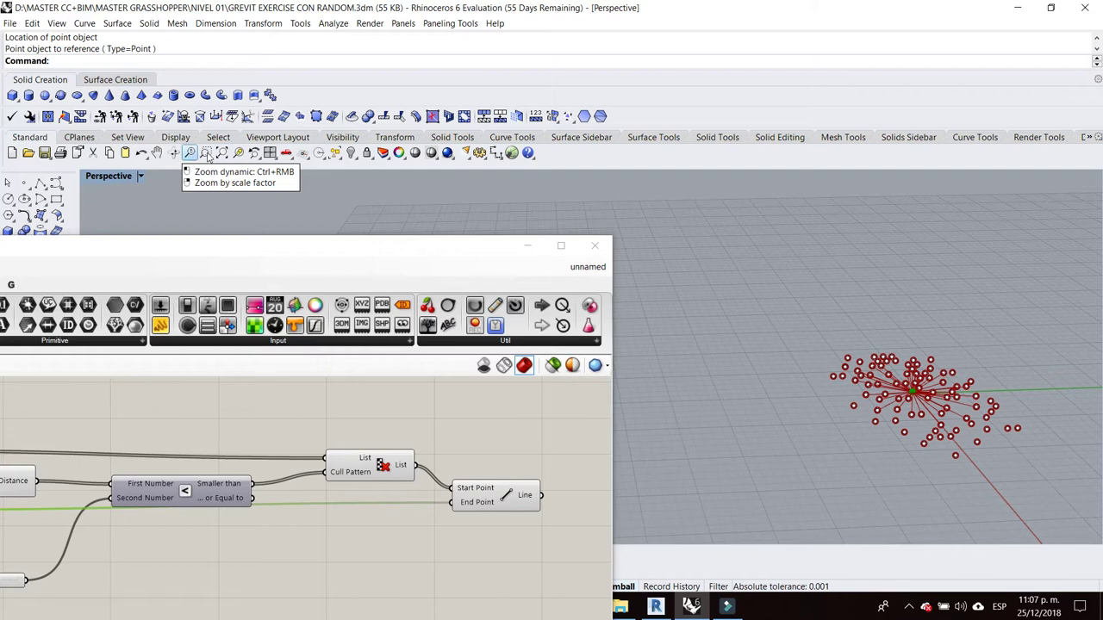
{"action": "left_click", "coordinate": [223, 153]}
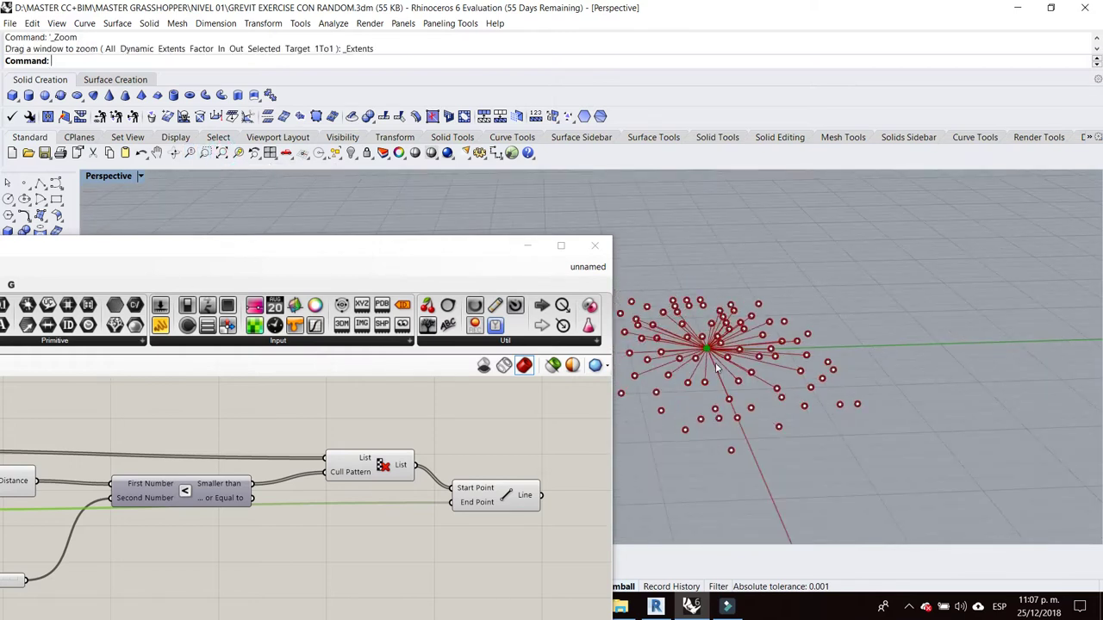
{"action": "right_click_drag", "start_coordinate": [717, 367], "coordinate": [991, 367]}
Raise the cull distance Number Slider to 11.182.
{"action": "mouse_move", "coordinate": [535, 413]}
{"action": "right_mouse_down"}
{"action": "mouse_move", "coordinate": [454, 419]}
{"action": "mouse_move", "coordinate": [301, 492]}
{"action": "right_mouse_up"}
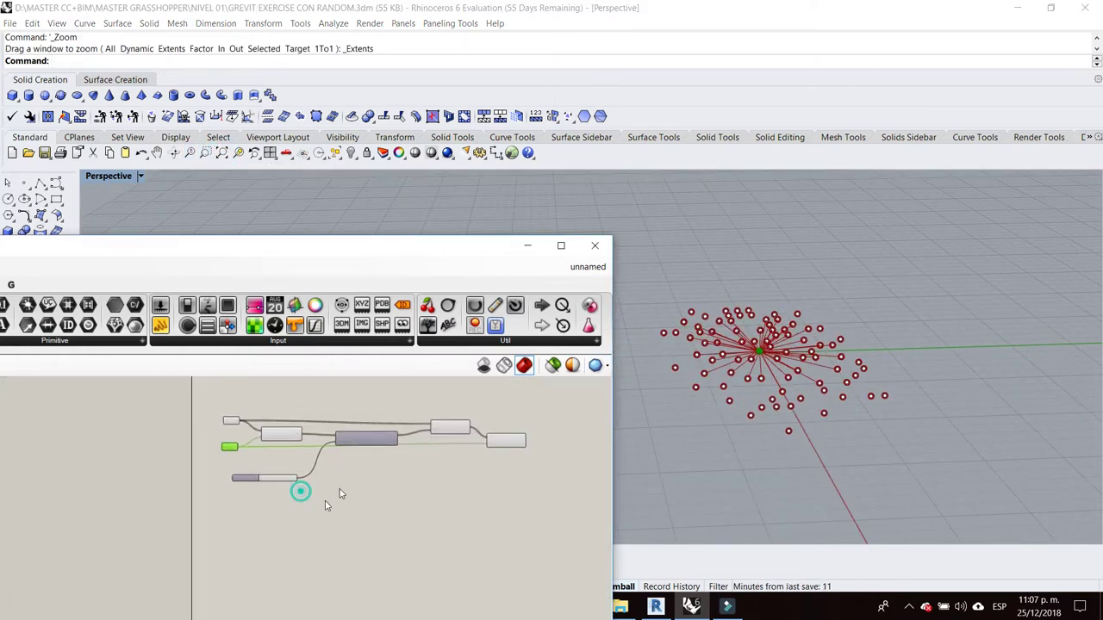
{"action": "scroll", "coordinate": [315, 505], "scroll_direction": "up", "scroll_amount": 3}
{"action": "left_click_drag", "start_coordinate": [288, 479], "coordinate": [297, 477]}
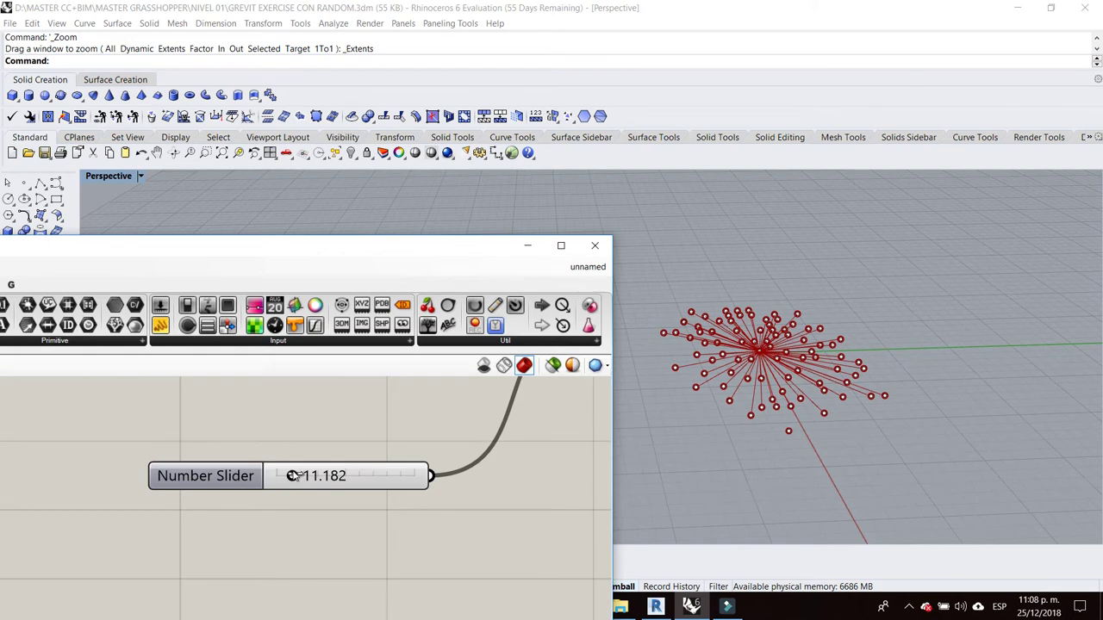
{"action": "scroll", "coordinate": [351, 509], "scroll_direction": "down", "scroll_amount": 3}
{"action": "scroll", "coordinate": [468, 483], "scroll_direction": "up", "scroll_amount": 3}
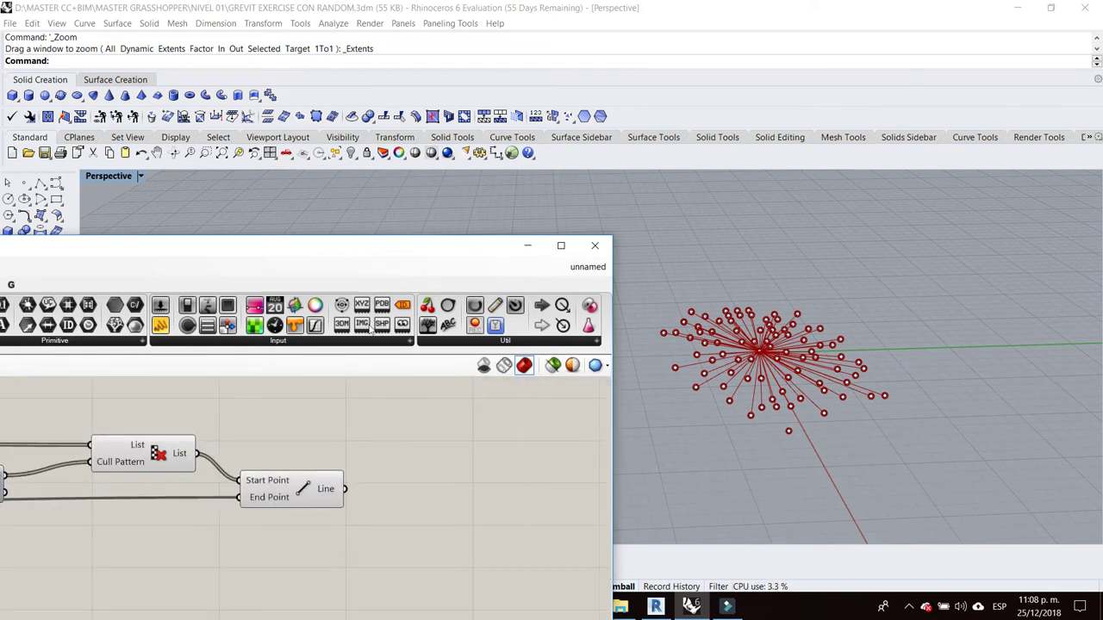
{"action": "mouse_move", "coordinate": [375, 247]}
{"action": "left_mouse_down"}
{"action": "mouse_move", "coordinate": [477, 165]}
{"action": "mouse_move", "coordinate": [486, 134]}
{"action": "left_mouse_up"}
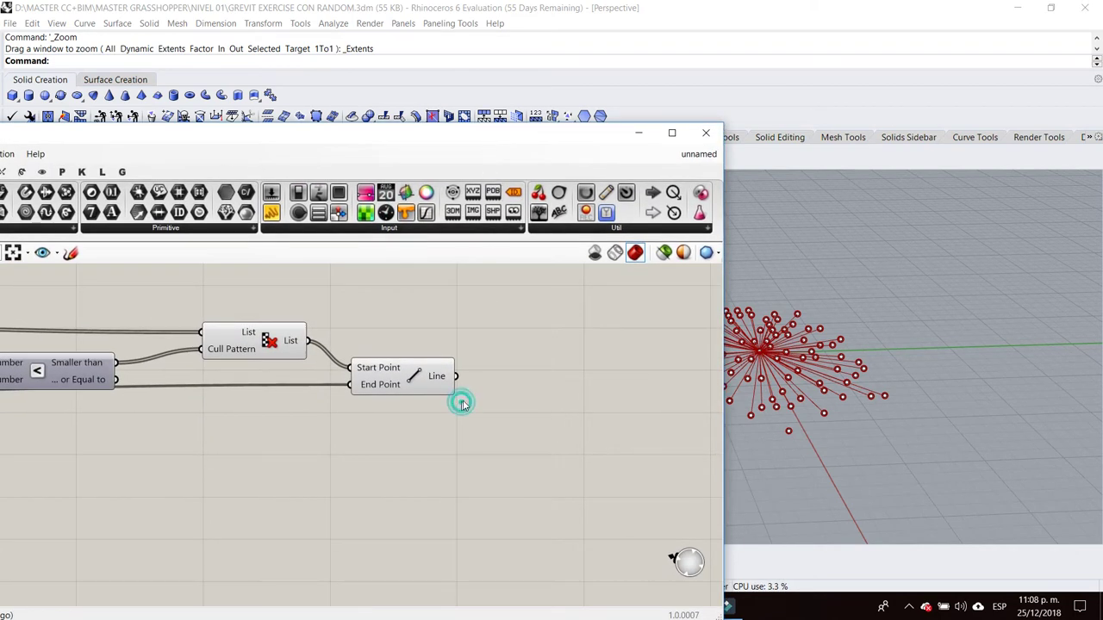
Highlight the Line component's lines and orbit the Perspective view to inspect them.
{"action": "left_click_drag", "start_coordinate": [463, 404], "coordinate": [444, 400]}
{"action": "left_click", "coordinate": [471, 445]}
{"action": "mouse_move", "coordinate": [856, 443]}
{"action": "right_mouse_down"}
{"action": "mouse_move", "coordinate": [929, 423]}
{"action": "mouse_move", "coordinate": [1031, 448]}
{"action": "right_mouse_up"}
{"action": "scroll", "coordinate": [896, 341], "scroll_direction": "up", "scroll_amount": 3}
{"action": "scroll", "coordinate": [910, 370], "scroll_direction": "up", "scroll_amount": 2}
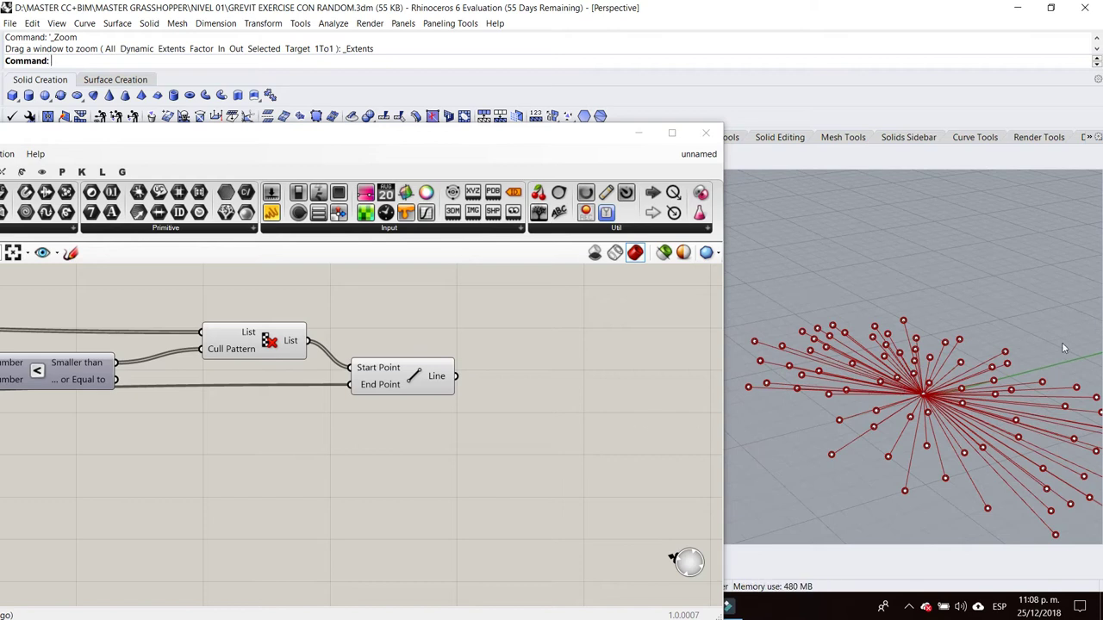
{"action": "scroll", "coordinate": [750, 427], "scroll_direction": "down", "scroll_amount": 3}
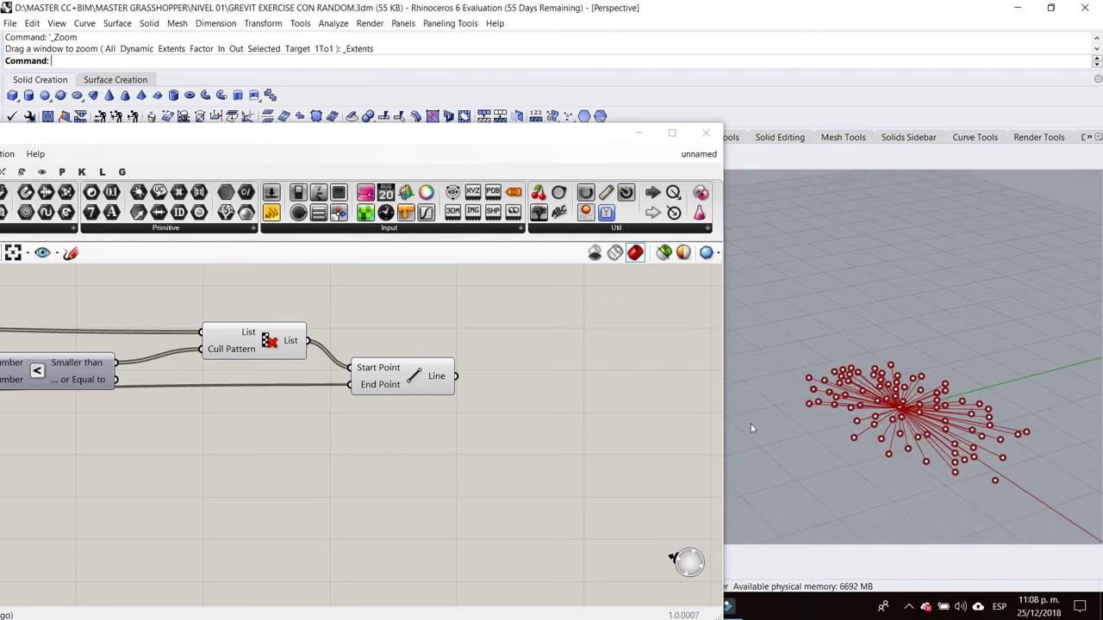
{"action": "scroll", "coordinate": [873, 408], "scroll_direction": "up", "scroll_amount": 2}
{"action": "scroll", "coordinate": [372, 456], "scroll_direction": "down", "scroll_amount": 3}
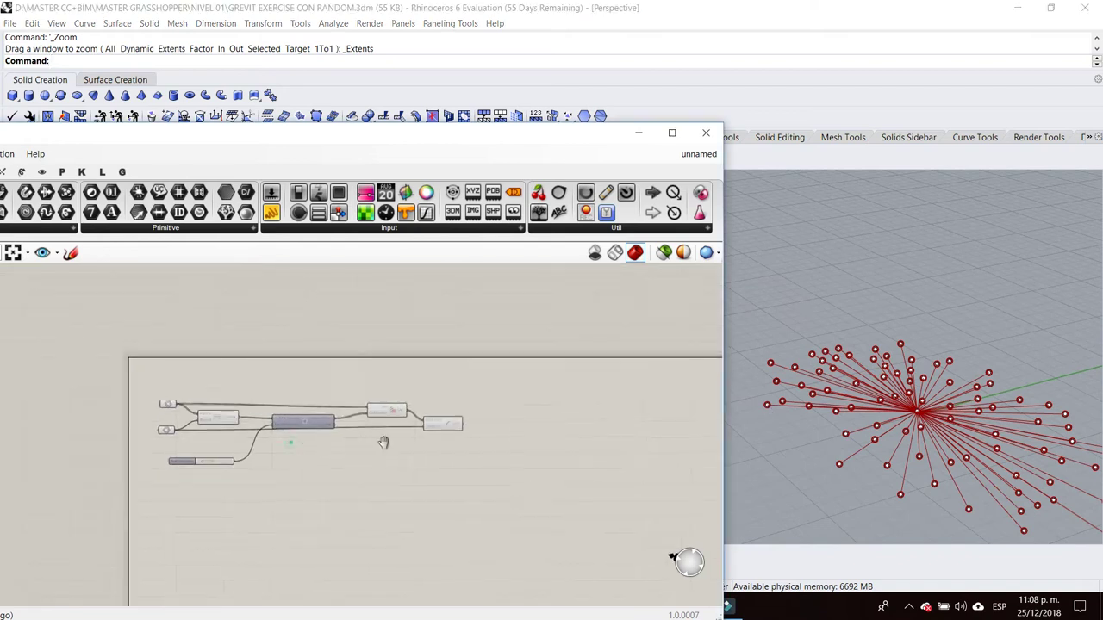
{"action": "scroll", "coordinate": [372, 397], "scroll_direction": "up", "scroll_amount": 4}
{"action": "left_click", "coordinate": [373, 396]}
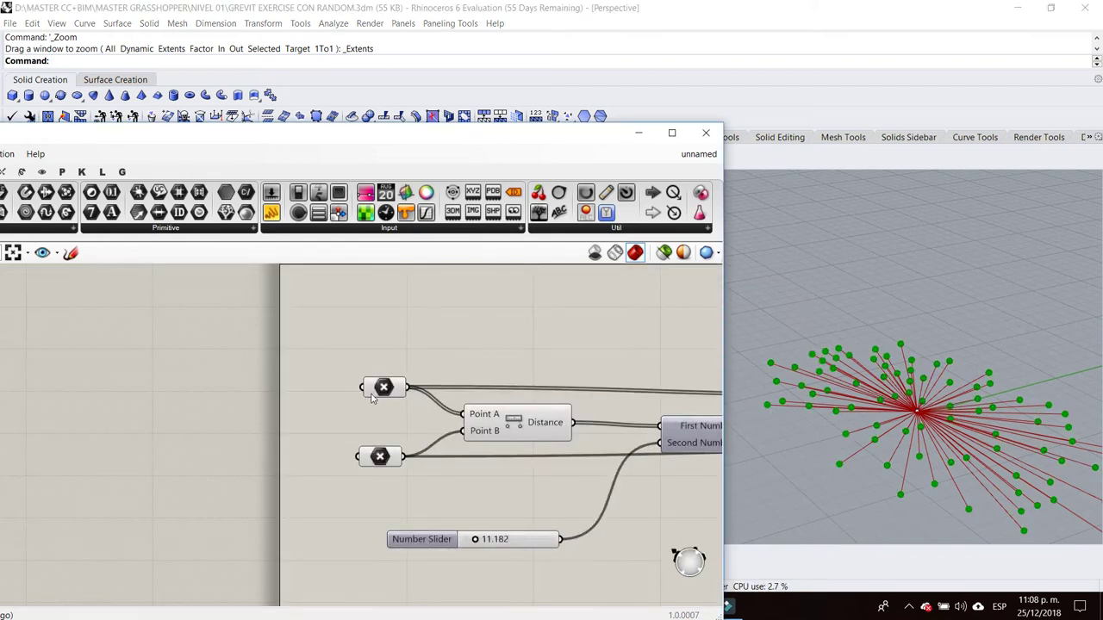
Add a Move component and feed the points into its Geometry input.
{"action": "right_click_drag", "start_coordinate": [520, 340], "coordinate": [447, 345]}
{"action": "double_click", "coordinate": [447, 345]}
{"action": "type", "text": "move"}
{"action": "key", "text": "Return"}
{"action": "left_click_drag", "start_coordinate": [435, 349], "coordinate": [555, 331]}
{"action": "mouse_move", "coordinate": [442, 341]}
{"action": "left_mouse_down"}
{"action": "mouse_move", "coordinate": [503, 320]}
{"action": "mouse_move", "coordinate": [579, 323]}
{"action": "left_mouse_up"}
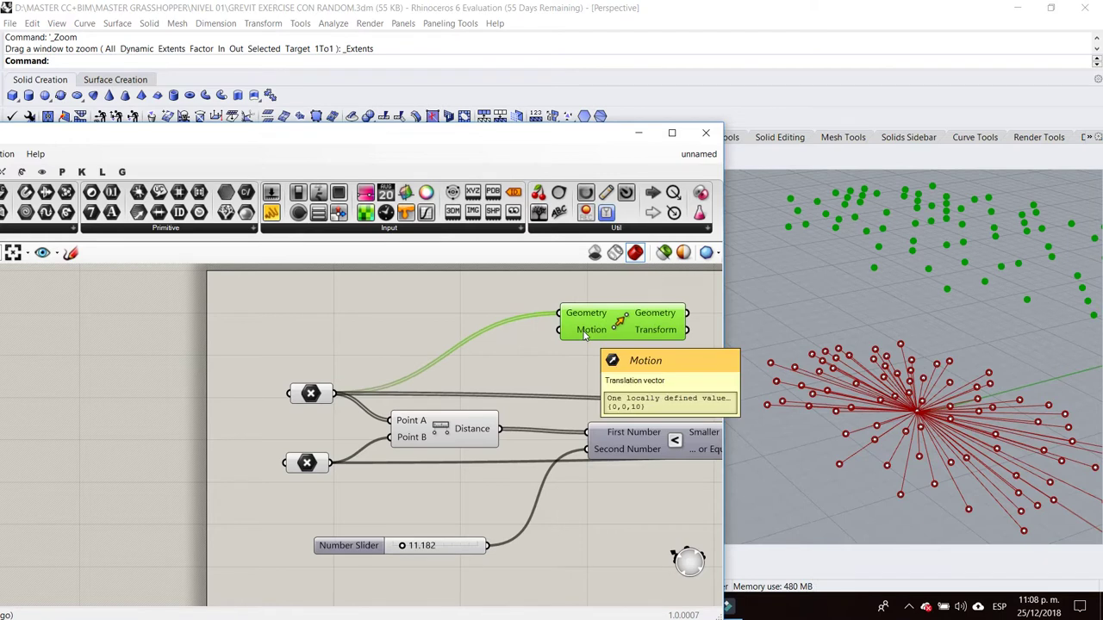
{"action": "left_click", "coordinate": [551, 363]}
Add a Unit Z vector component beside Move.
{"action": "double_click", "coordinate": [551, 374]}
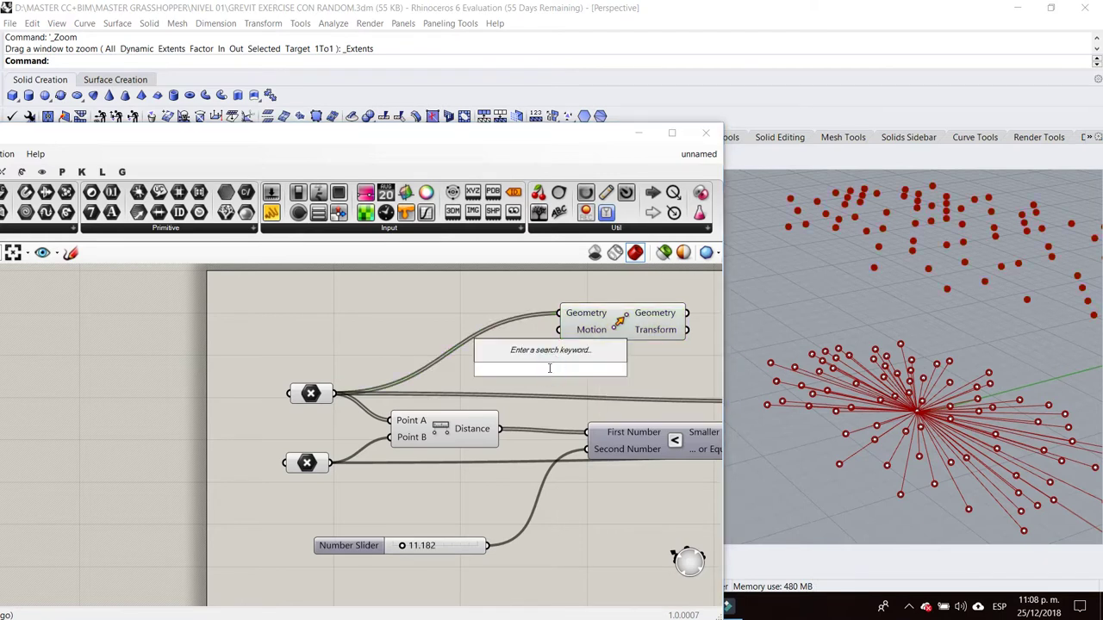
{"action": "type", "text": "unit z"}
{"action": "left_click", "coordinate": [549, 360]}
{"action": "left_click_drag", "start_coordinate": [548, 370], "coordinate": [472, 333]}
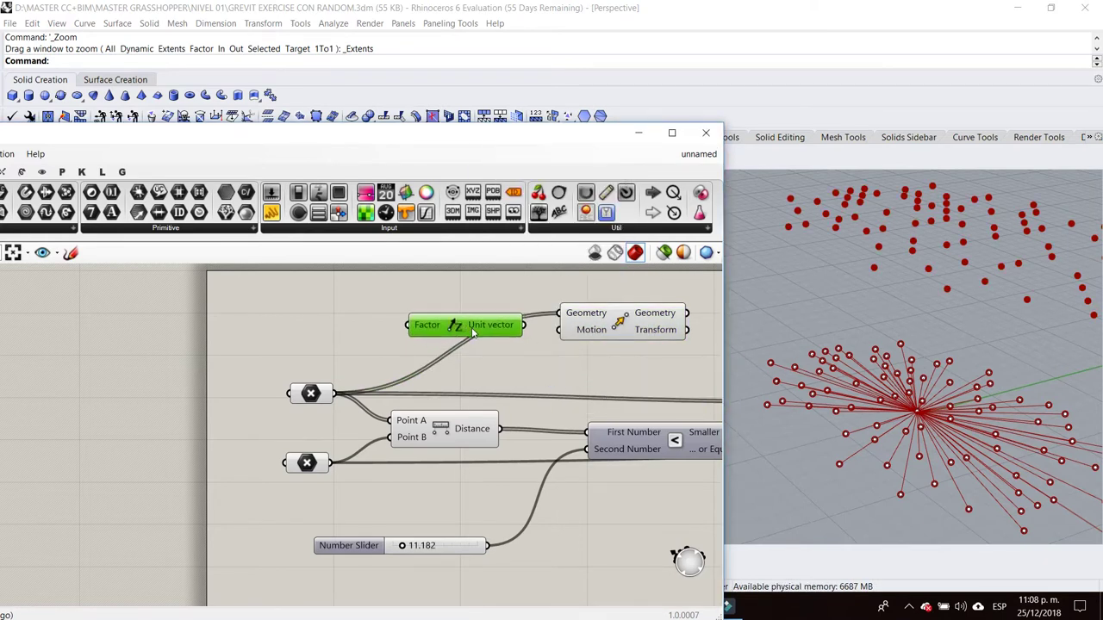
Add a Number Slider as the Unit Z factor and set it to 4.
{"action": "right_click_drag", "start_coordinate": [258, 333], "coordinate": [330, 339]}
{"action": "double_click", "coordinate": [329, 337]}
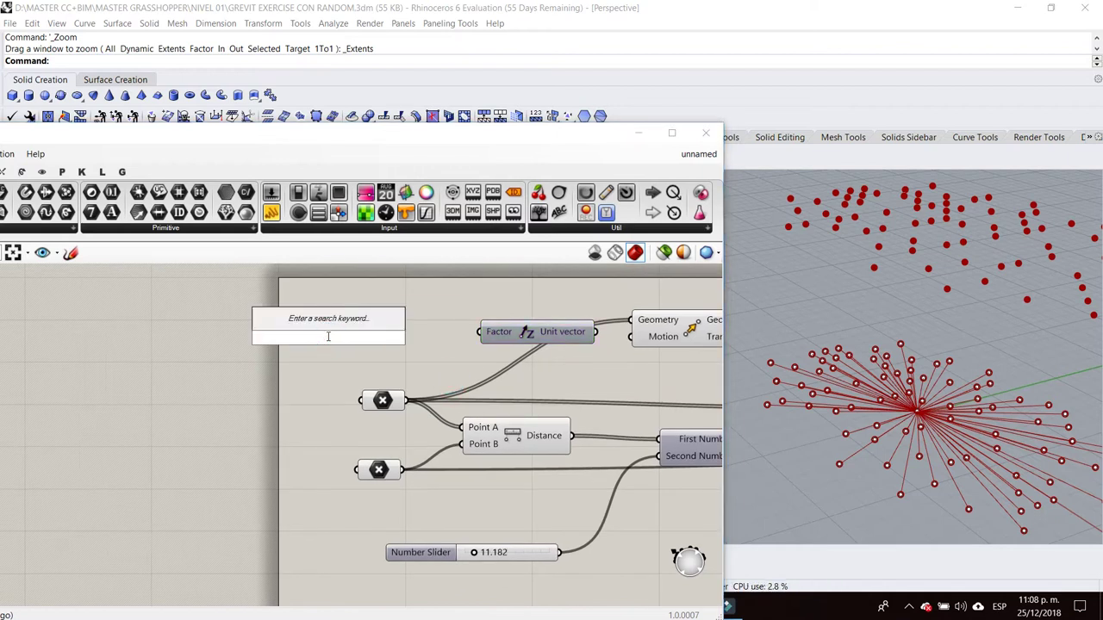
{"action": "type", "text": "5"}
{"action": "key", "text": "Return"}
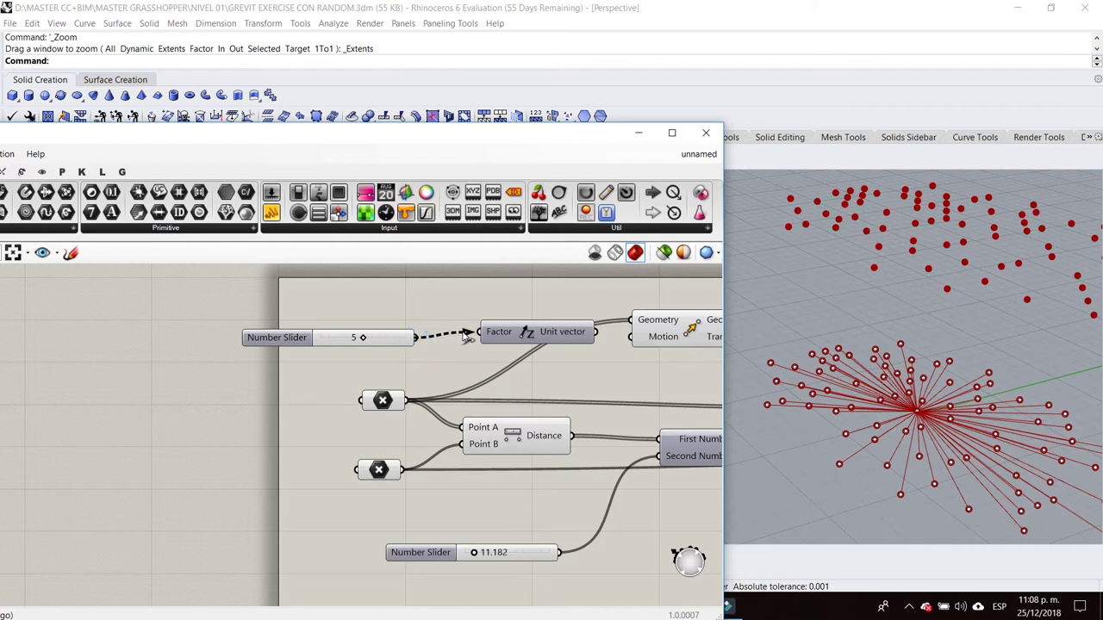
{"action": "right_click_drag", "start_coordinate": [581, 346], "coordinate": [520, 346]}
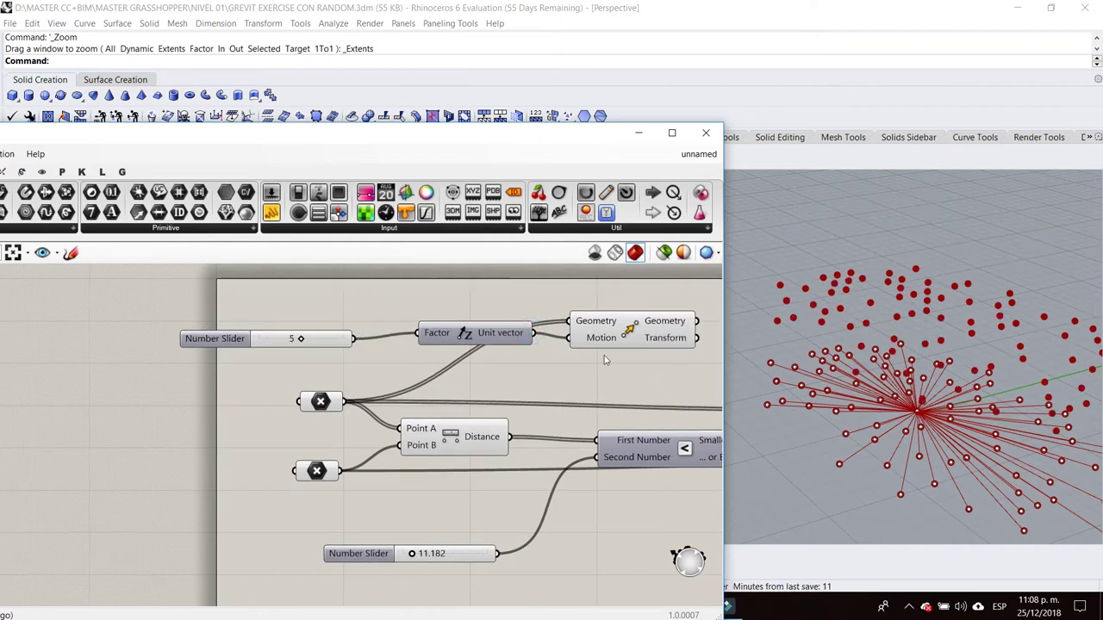
{"action": "right_click_drag", "start_coordinate": [1019, 394], "coordinate": [893, 411]}
{"action": "scroll", "coordinate": [281, 344], "scroll_direction": "up", "scroll_amount": 2}
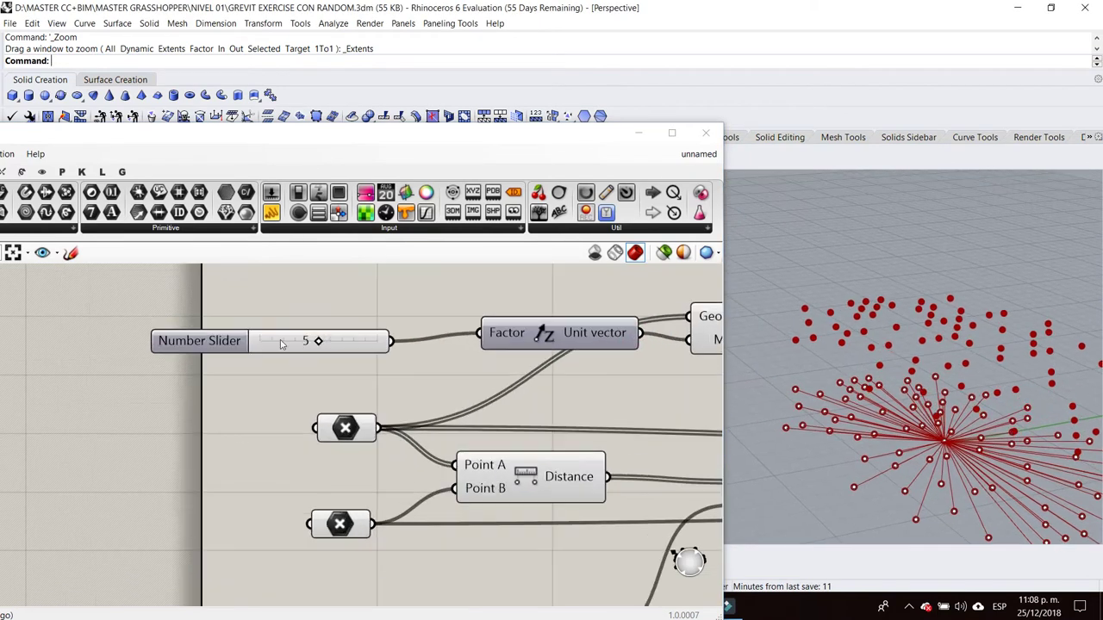
{"action": "left_click_drag", "start_coordinate": [317, 341], "coordinate": [301, 341]}
{"action": "scroll", "coordinate": [331, 302], "scroll_direction": "down", "scroll_amount": 2}
{"action": "right_click_drag", "start_coordinate": [560, 361], "coordinate": [410, 361]}
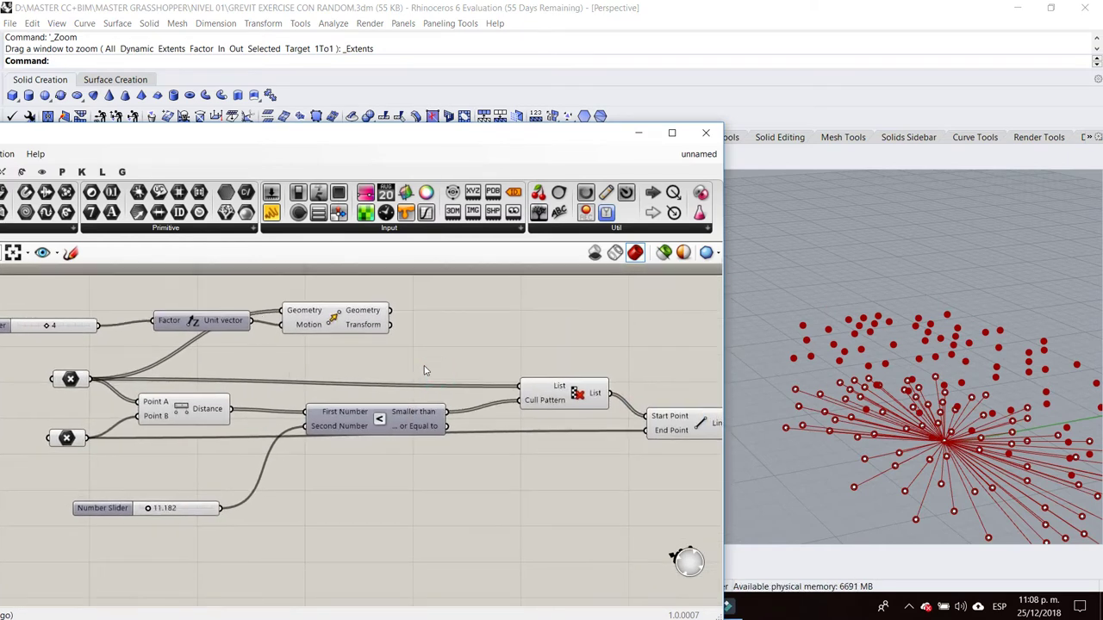
{"action": "left_click", "coordinate": [69, 381]}
{"action": "left_click", "coordinate": [295, 342]}
{"action": "left_click_drag", "start_coordinate": [390, 324], "coordinate": [521, 386]}
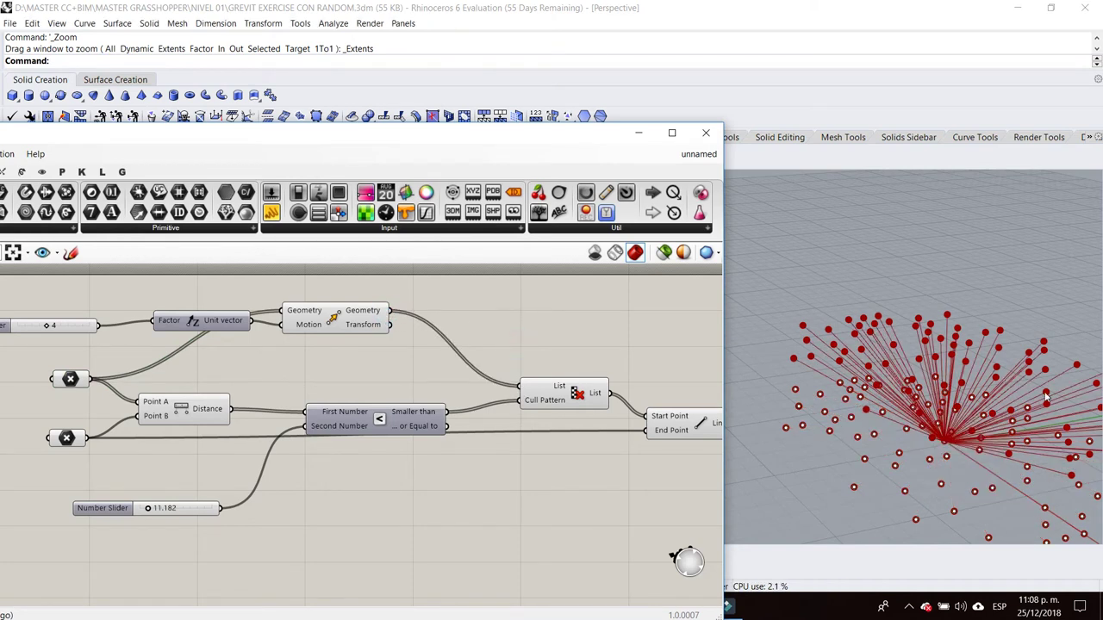
{"action": "scroll", "coordinate": [1045, 394], "scroll_direction": "down", "scroll_amount": 5}
{"action": "scroll", "coordinate": [911, 400], "scroll_direction": "up", "scroll_amount": 2}
{"action": "scroll", "coordinate": [929, 428], "scroll_direction": "up", "scroll_amount": 2}
{"action": "scroll", "coordinate": [935, 433], "scroll_direction": "up", "scroll_amount": 2}
{"action": "scroll", "coordinate": [948, 440], "scroll_direction": "up", "scroll_amount": 2}
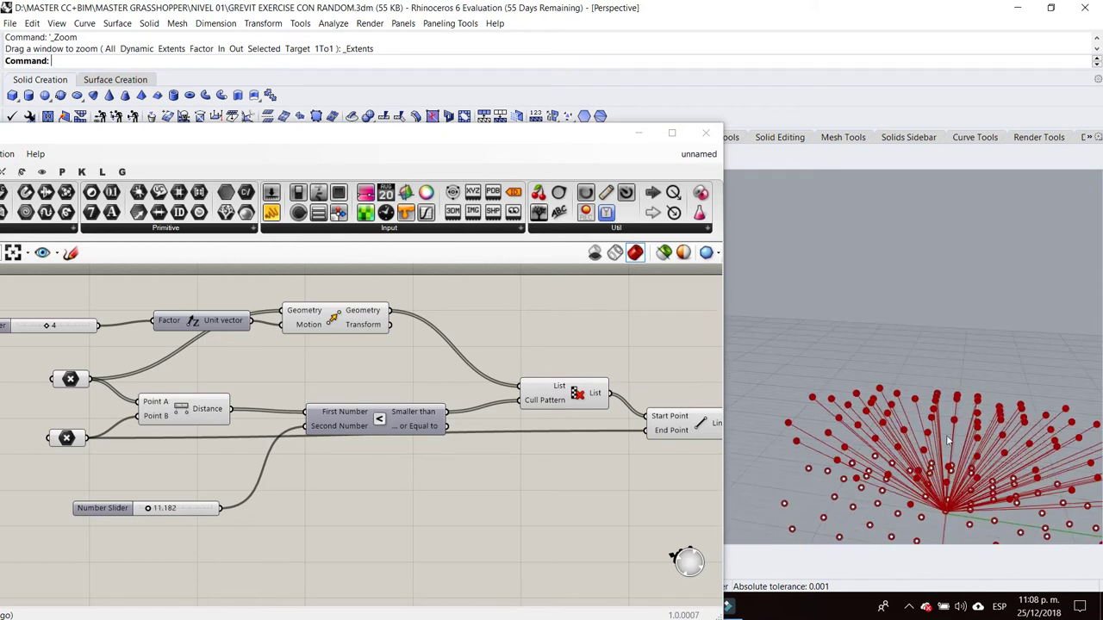
{"action": "right_click_drag", "start_coordinate": [103, 345], "coordinate": [246, 382]}
{"action": "scroll", "coordinate": [259, 367], "scroll_direction": "up", "scroll_amount": 2}
{"action": "left_click_drag", "start_coordinate": [278, 351], "coordinate": [267, 354]}
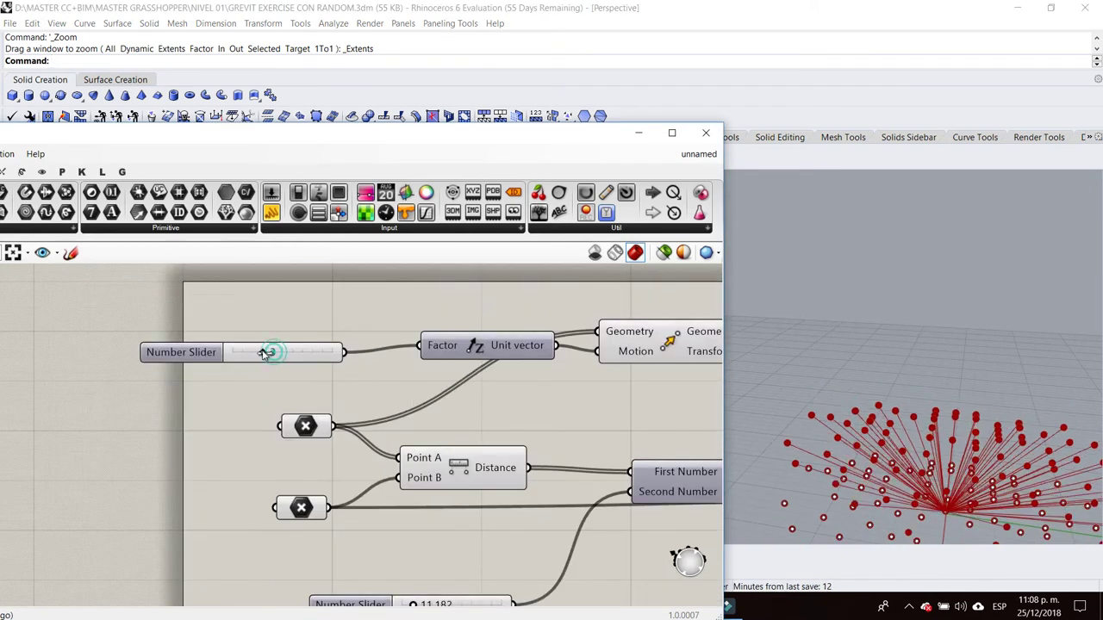
{"action": "scroll", "coordinate": [909, 362], "scroll_direction": "down", "scroll_amount": 4}
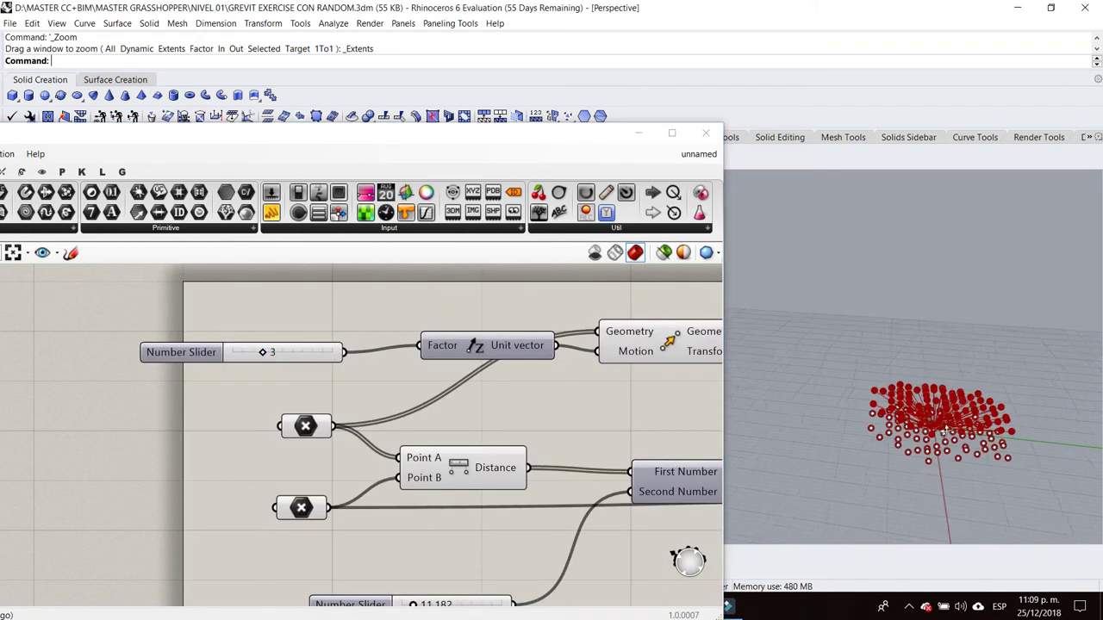
{"action": "right_click_drag", "start_coordinate": [922, 388], "coordinate": [1021, 452]}
{"action": "scroll", "coordinate": [861, 344], "scroll_direction": "up", "scroll_amount": 3}
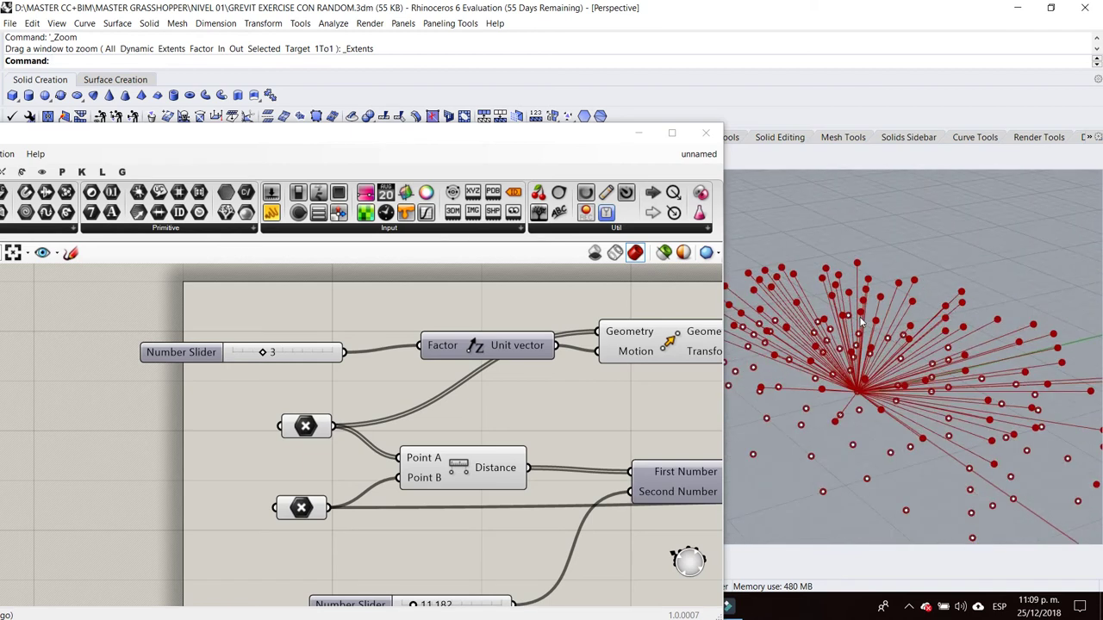
{"action": "right_click_drag", "start_coordinate": [427, 517], "coordinate": [405, 403]}
{"action": "scroll", "coordinate": [398, 511], "scroll_direction": "up", "scroll_amount": 2}
{"action": "left_click_drag", "start_coordinate": [387, 507], "coordinate": [392, 509]}
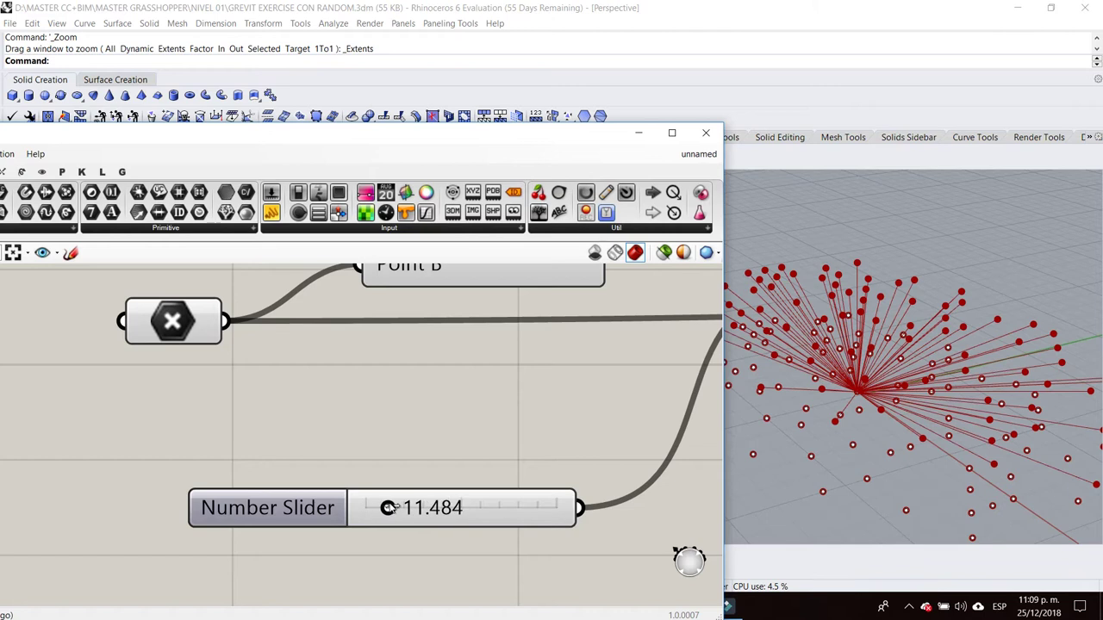
{"action": "scroll", "coordinate": [544, 423], "scroll_direction": "down", "scroll_amount": 3}
{"action": "scroll", "coordinate": [543, 424], "scroll_direction": "down", "scroll_amount": 1}
{"action": "scroll", "coordinate": [475, 437], "scroll_direction": "down", "scroll_amount": 2}
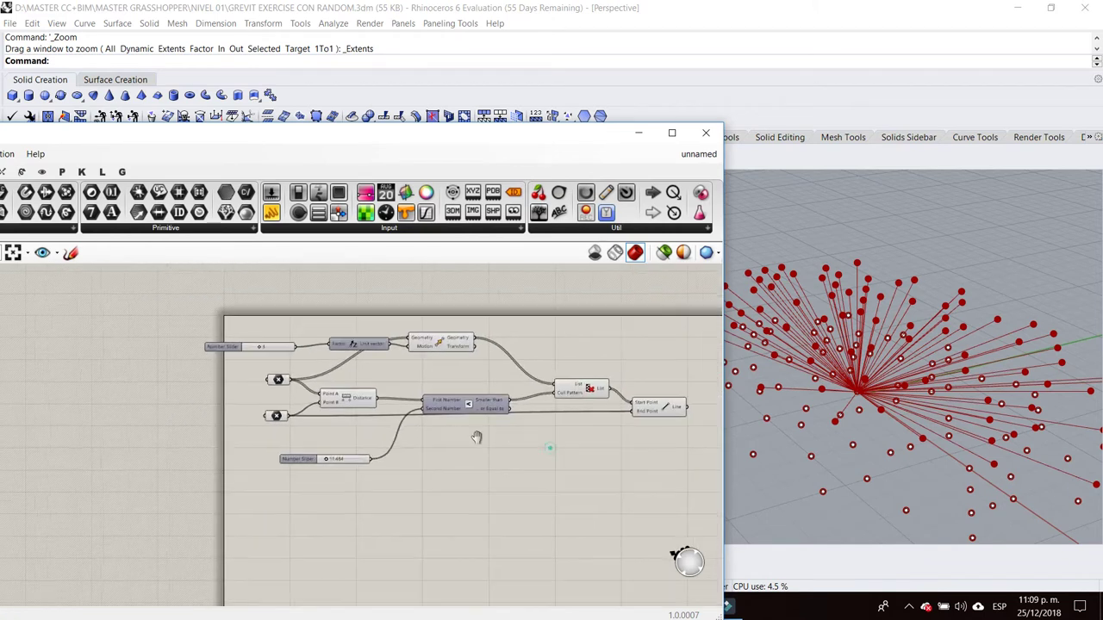
{"action": "scroll", "coordinate": [862, 414], "scroll_direction": "down", "scroll_amount": 1}
{"action": "scroll", "coordinate": [982, 430], "scroll_direction": "down", "scroll_amount": 1}
{"action": "scroll", "coordinate": [1000, 426], "scroll_direction": "down", "scroll_amount": 1}
{"action": "scroll", "coordinate": [989, 452], "scroll_direction": "down", "scroll_amount": 1}
{"action": "scroll", "coordinate": [991, 452], "scroll_direction": "up", "scroll_amount": 1}
{"action": "scroll", "coordinate": [967, 444], "scroll_direction": "up", "scroll_amount": 2}
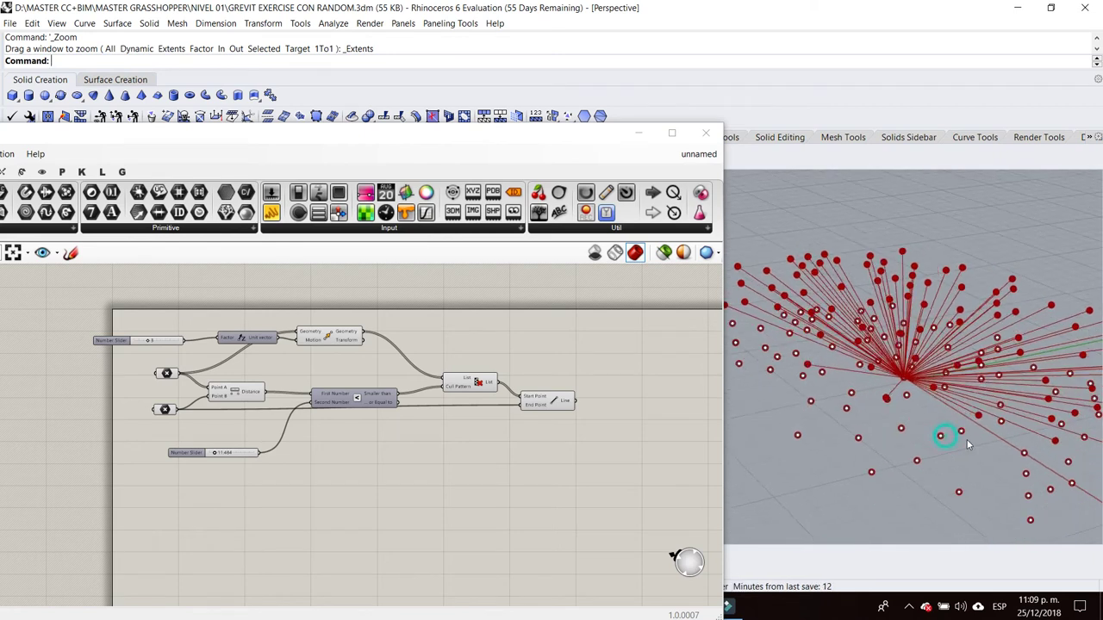
{"action": "scroll", "coordinate": [1018, 385], "scroll_direction": "down", "scroll_amount": 1}
{"action": "left_click", "coordinate": [463, 455]}
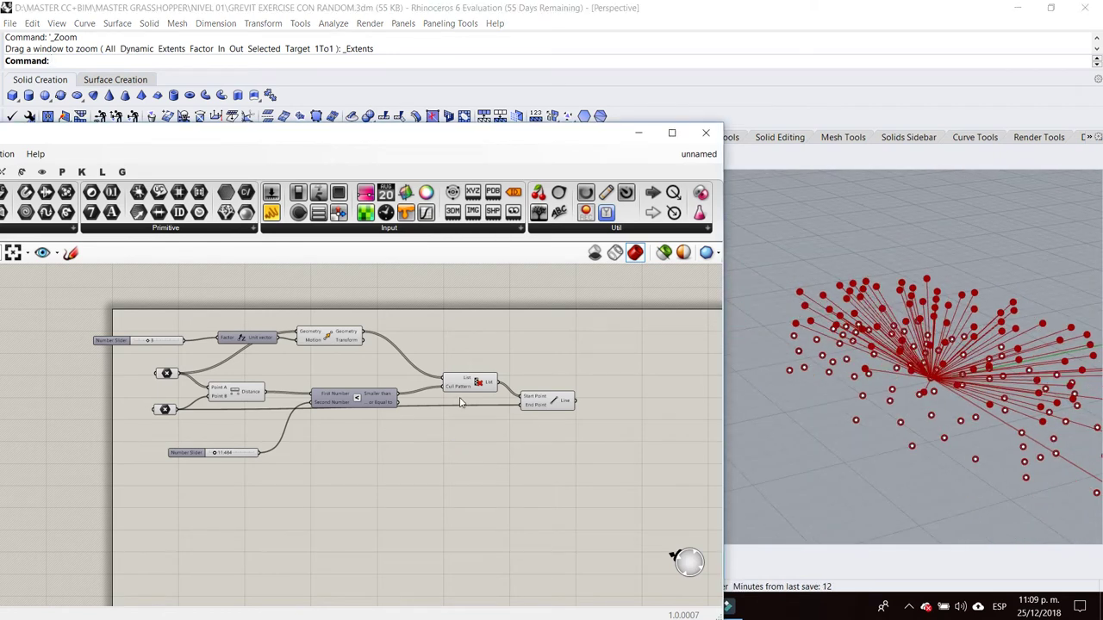
{"action": "scroll", "coordinate": [461, 402], "scroll_direction": "up", "scroll_amount": 2}
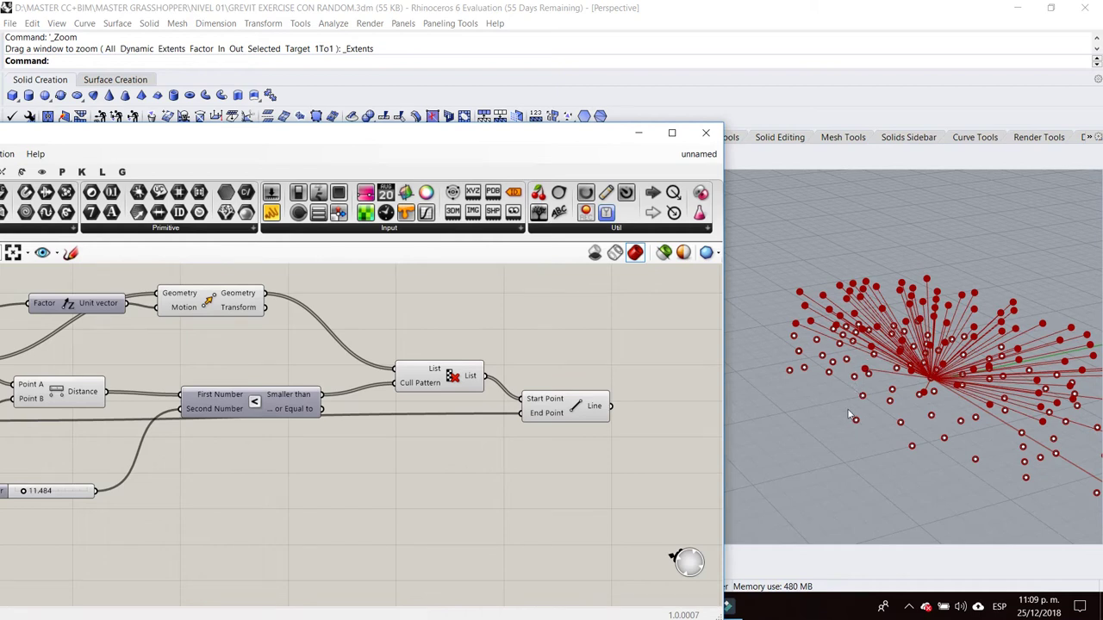
{"action": "left_click", "coordinate": [562, 413]}
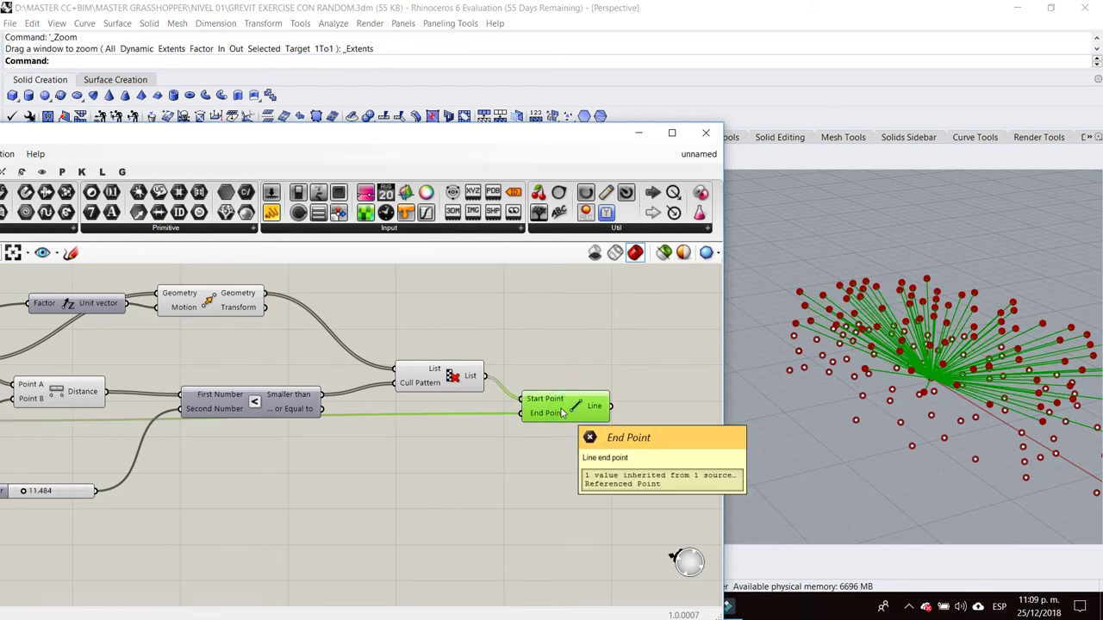
{"action": "left_click", "coordinate": [563, 331]}
{"action": "scroll", "coordinate": [544, 353], "scroll_direction": "down", "scroll_amount": 2}
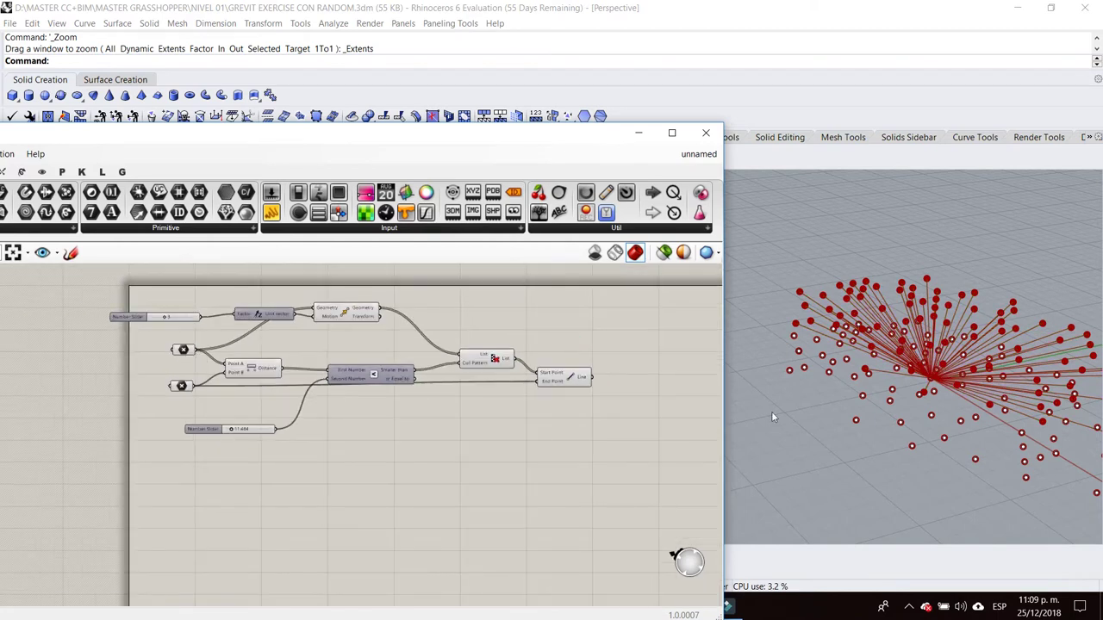
{"action": "scroll", "coordinate": [175, 318], "scroll_direction": "up", "scroll_amount": 2}
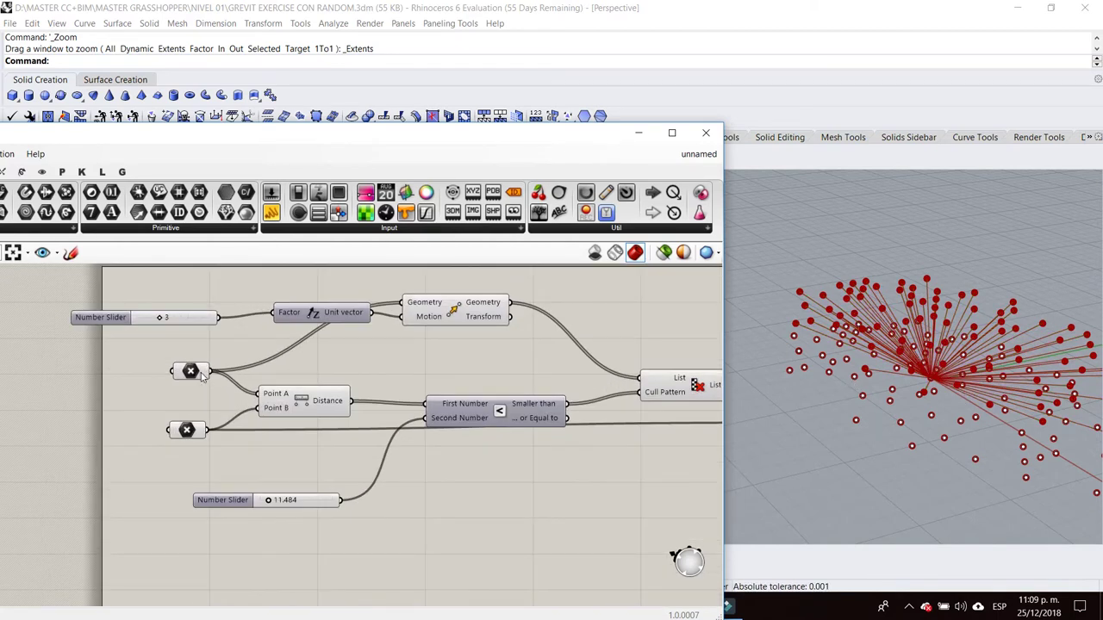
{"action": "left_click", "coordinate": [189, 372]}
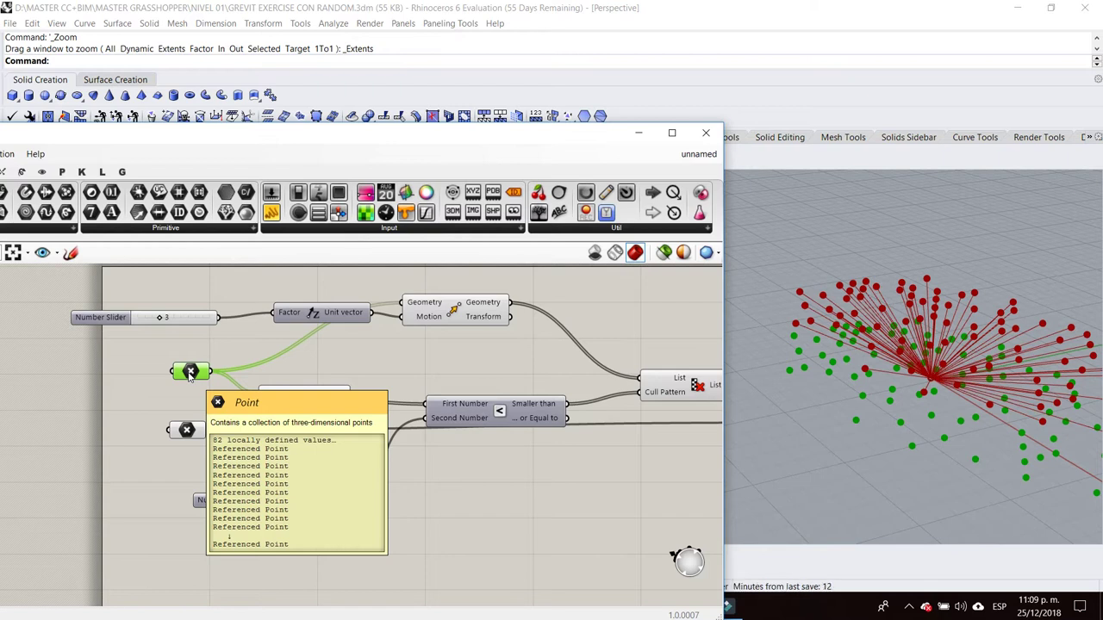
{"action": "left_click", "coordinate": [437, 308]}
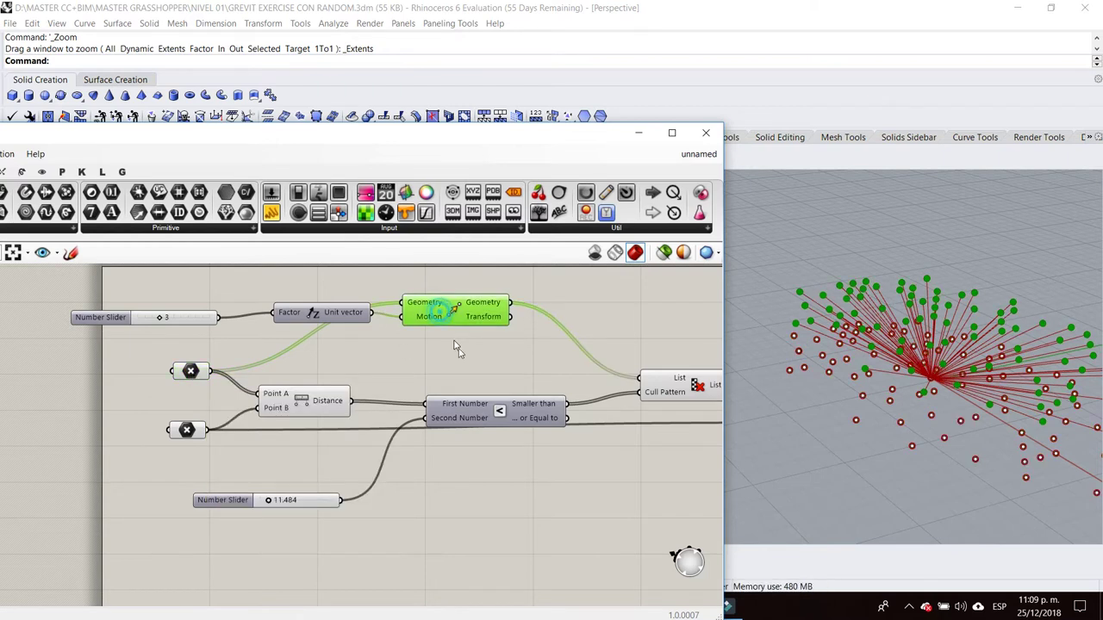
{"action": "left_click", "coordinate": [479, 361]}
{"action": "scroll", "coordinate": [465, 362], "scroll_direction": "down", "scroll_amount": 2}
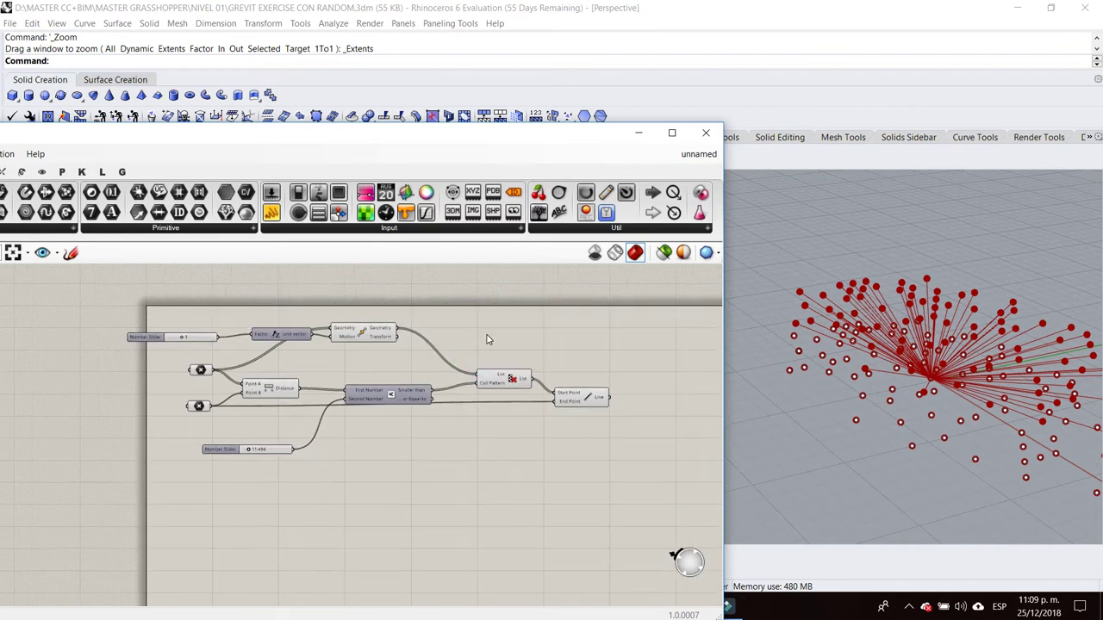
Add a second Line component and wire the original points into it to draw vertical posts.
{"action": "double_click", "coordinate": [487, 334]}
{"action": "type", "text": "li"}
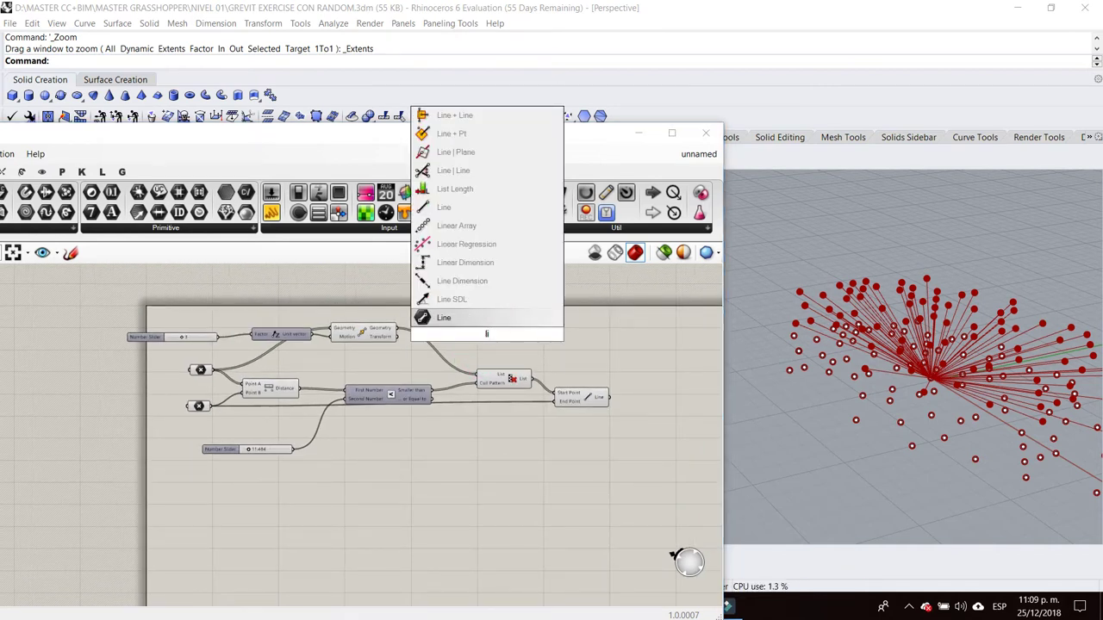
{"action": "type", "text": "n"}
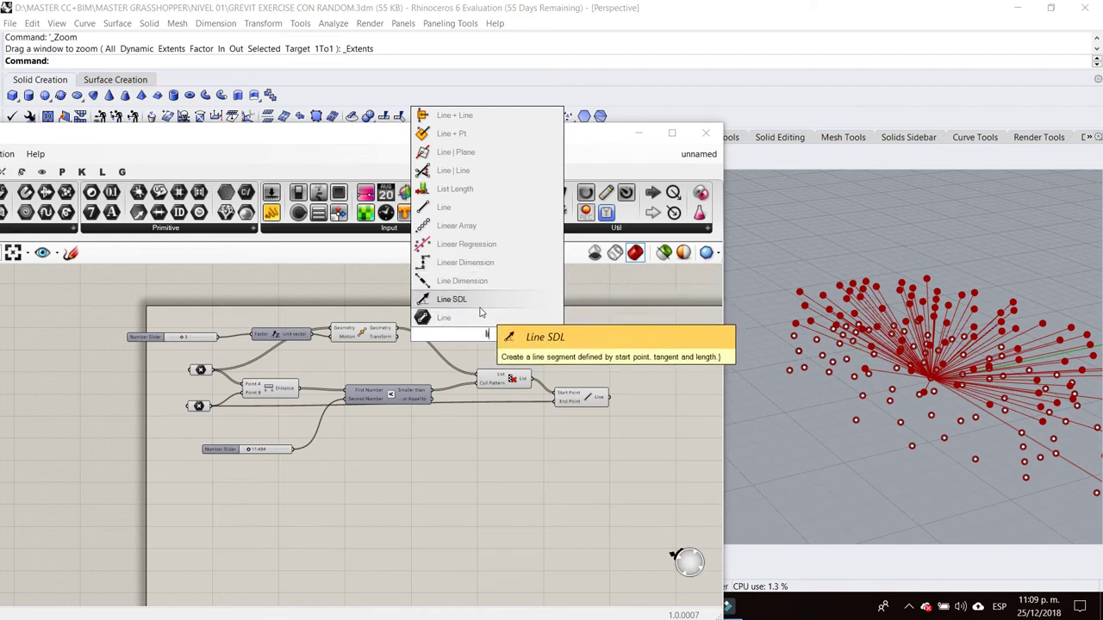
{"action": "type", "text": "e"}
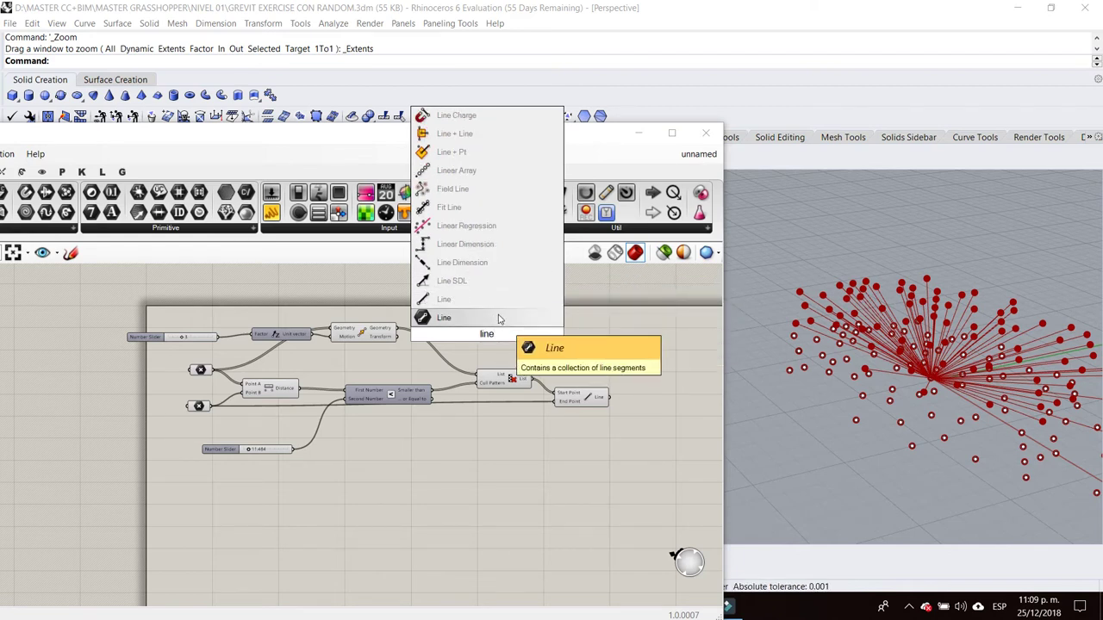
{"action": "left_click", "coordinate": [498, 318]}
{"action": "scroll", "coordinate": [217, 370], "scroll_direction": "up", "scroll_amount": 2}
{"action": "left_click", "coordinate": [192, 369]}
{"action": "mouse_move", "coordinate": [268, 376]}
{"action": "left_mouse_down"}
{"action": "mouse_move", "coordinate": [506, 311]}
{"action": "mouse_move", "coordinate": [613, 319]}
{"action": "left_mouse_up"}
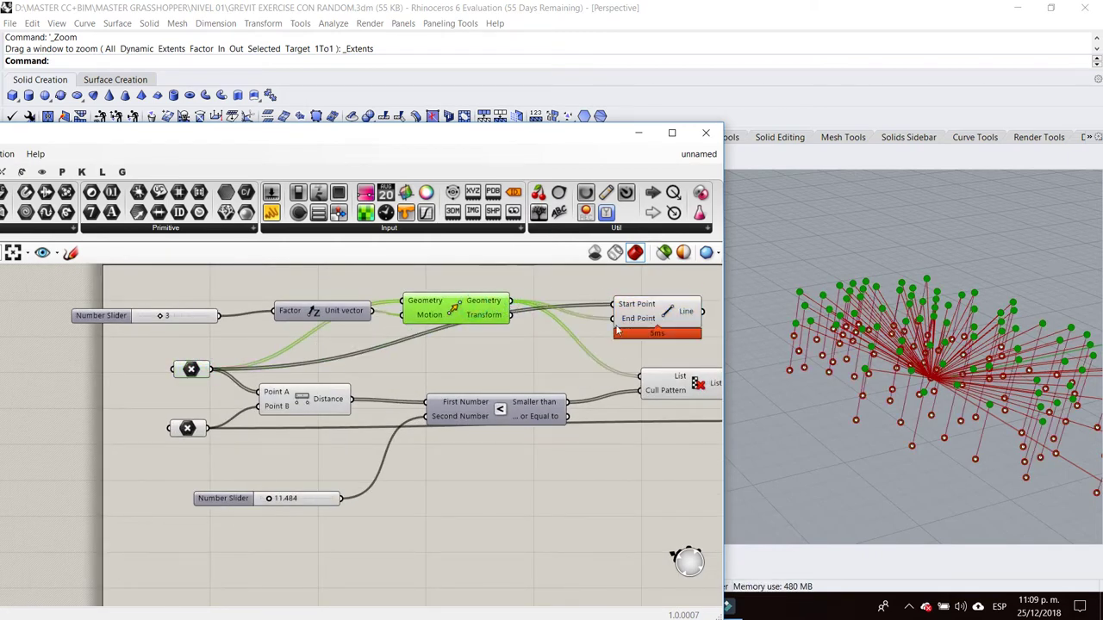
{"action": "right_click_drag", "start_coordinate": [888, 407], "coordinate": [939, 454]}
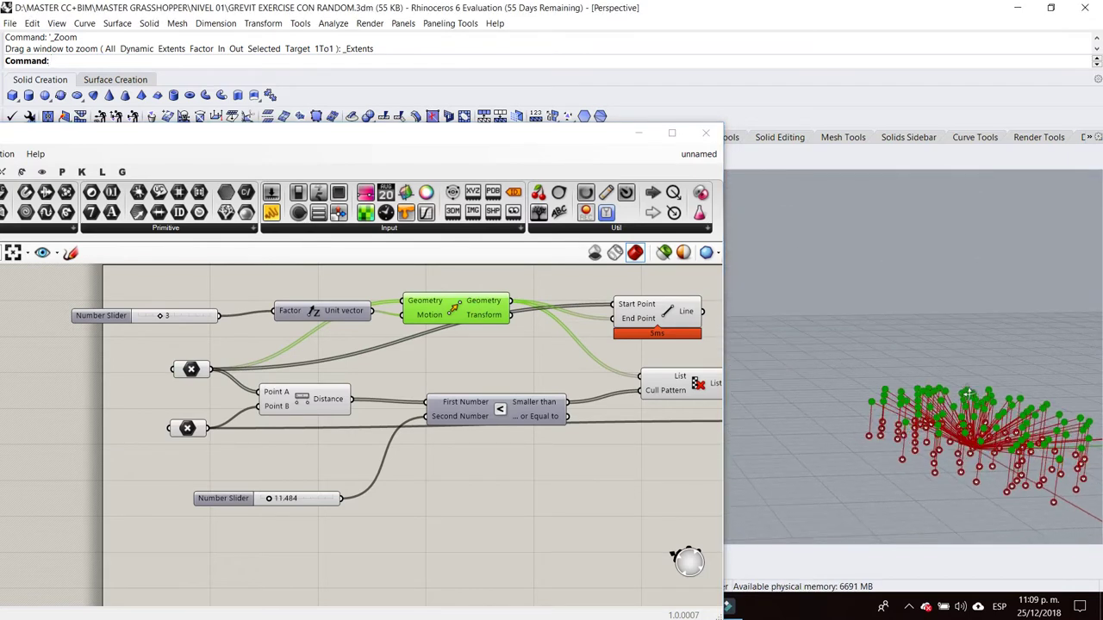
Orbit the Rhino view to inspect the lines from above and from a low side angle.
{"action": "left_click", "coordinate": [530, 488]}
{"action": "scroll", "coordinate": [1017, 457], "scroll_direction": "up", "scroll_amount": 5}
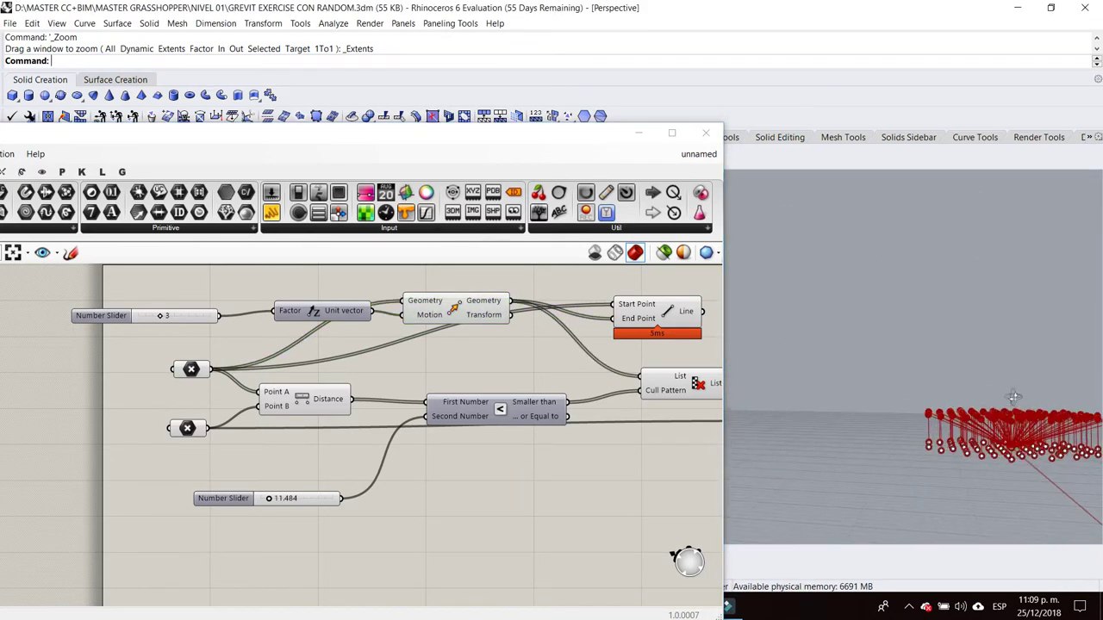
{"action": "right_click_drag", "start_coordinate": [1017, 456], "coordinate": [1009, 472]}
{"action": "mouse_move", "coordinate": [866, 249]}
{"action": "right_mouse_down"}
{"action": "mouse_move", "coordinate": [1009, 381]}
{"action": "mouse_move", "coordinate": [906, 362]}
{"action": "mouse_move", "coordinate": [914, 352]}
{"action": "mouse_move", "coordinate": [915, 375]}
{"action": "right_mouse_up"}
{"action": "scroll", "coordinate": [857, 361], "scroll_direction": "up", "scroll_amount": 3}
{"action": "scroll", "coordinate": [912, 369], "scroll_direction": "down", "scroll_amount": 3}
{"action": "scroll", "coordinate": [269, 498], "scroll_direction": "up", "scroll_amount": 2}
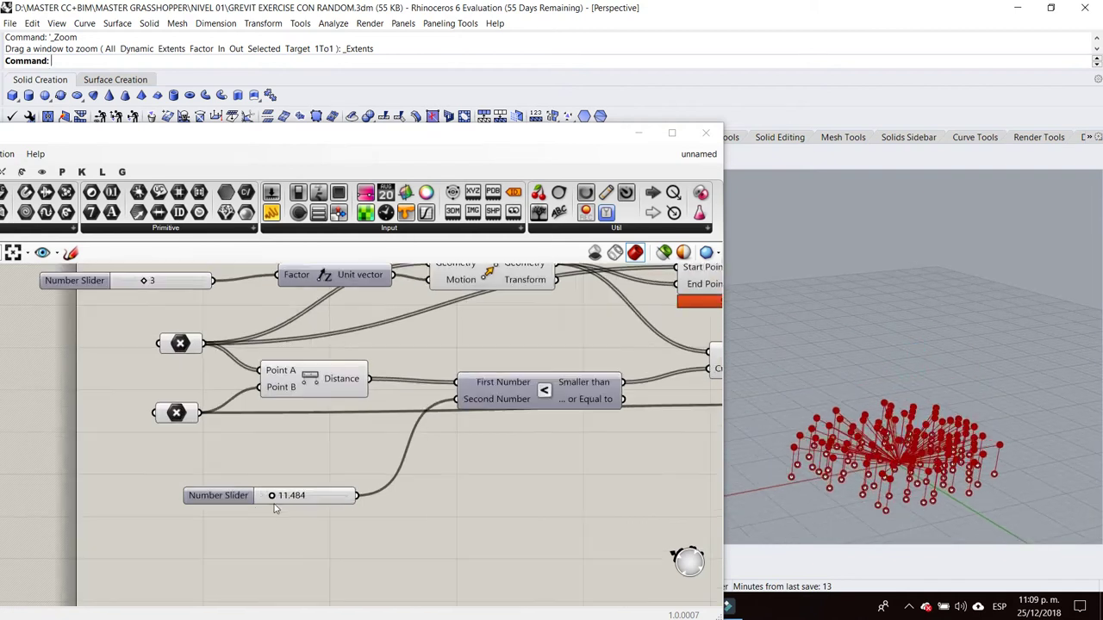
Nudge the distance threshold slider and orbit around the point and line cloud.
{"action": "left_click_drag", "start_coordinate": [272, 490], "coordinate": [272, 491]}
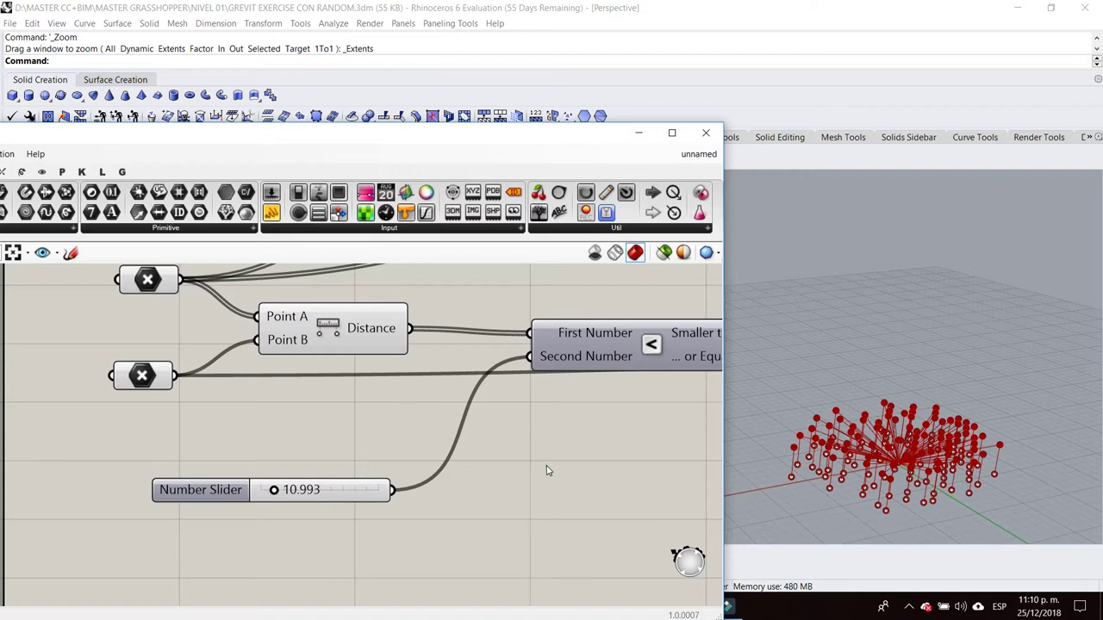
{"action": "scroll", "coordinate": [530, 453], "scroll_direction": "down", "scroll_amount": 2}
{"action": "scroll", "coordinate": [516, 446], "scroll_direction": "down", "scroll_amount": 2}
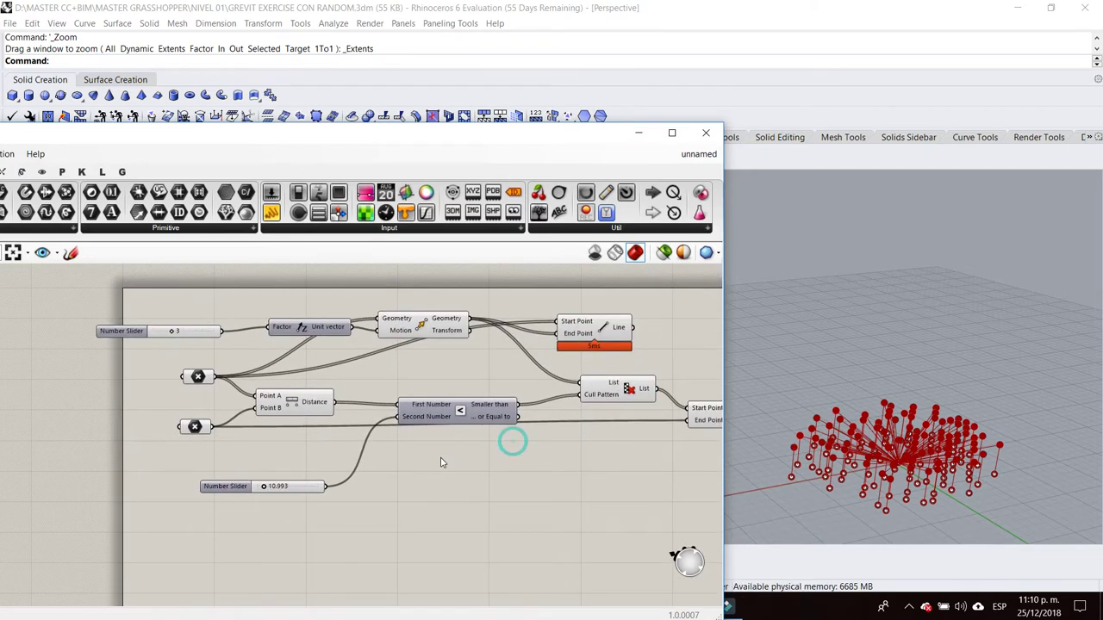
{"action": "right_click_drag", "start_coordinate": [944, 385], "coordinate": [943, 473]}
{"action": "scroll", "coordinate": [929, 318], "scroll_direction": "up", "scroll_amount": 2}
{"action": "scroll", "coordinate": [986, 415], "scroll_direction": "up", "scroll_amount": 3}
{"action": "right_click_drag", "start_coordinate": [985, 416], "coordinate": [921, 413]}
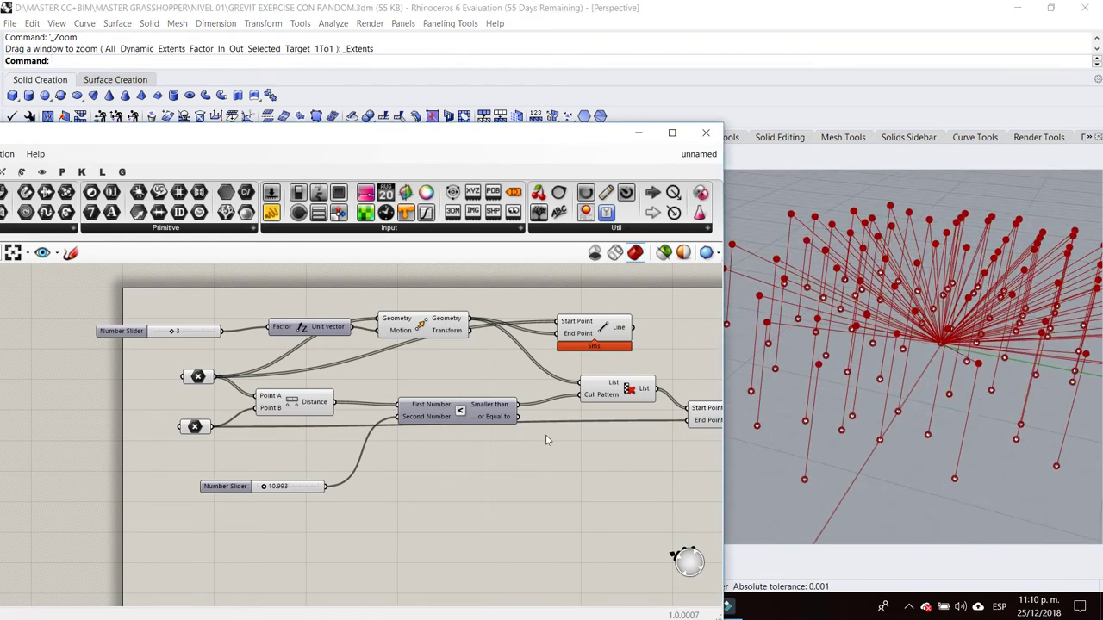
Settle the distance threshold slider at 42.987.
{"action": "scroll", "coordinate": [273, 488], "scroll_direction": "up", "scroll_amount": 2}
{"action": "mouse_move", "coordinate": [259, 489]}
{"action": "left_mouse_down"}
{"action": "mouse_move", "coordinate": [246, 490]}
{"action": "mouse_move", "coordinate": [301, 490]}
{"action": "left_mouse_up"}
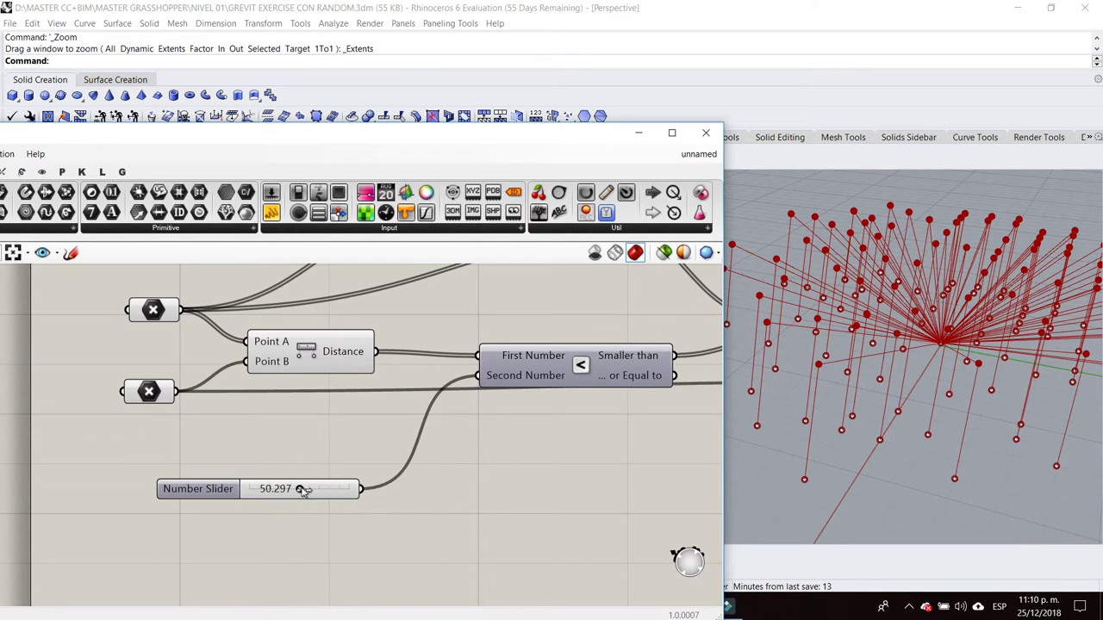
{"action": "scroll", "coordinate": [485, 477], "scroll_direction": "down", "scroll_amount": 3}
{"action": "scroll", "coordinate": [263, 475], "scroll_direction": "up", "scroll_amount": 2}
{"action": "scroll", "coordinate": [246, 475], "scroll_direction": "up", "scroll_amount": 1}
{"action": "left_click_drag", "start_coordinate": [247, 475], "coordinate": [246, 481]}
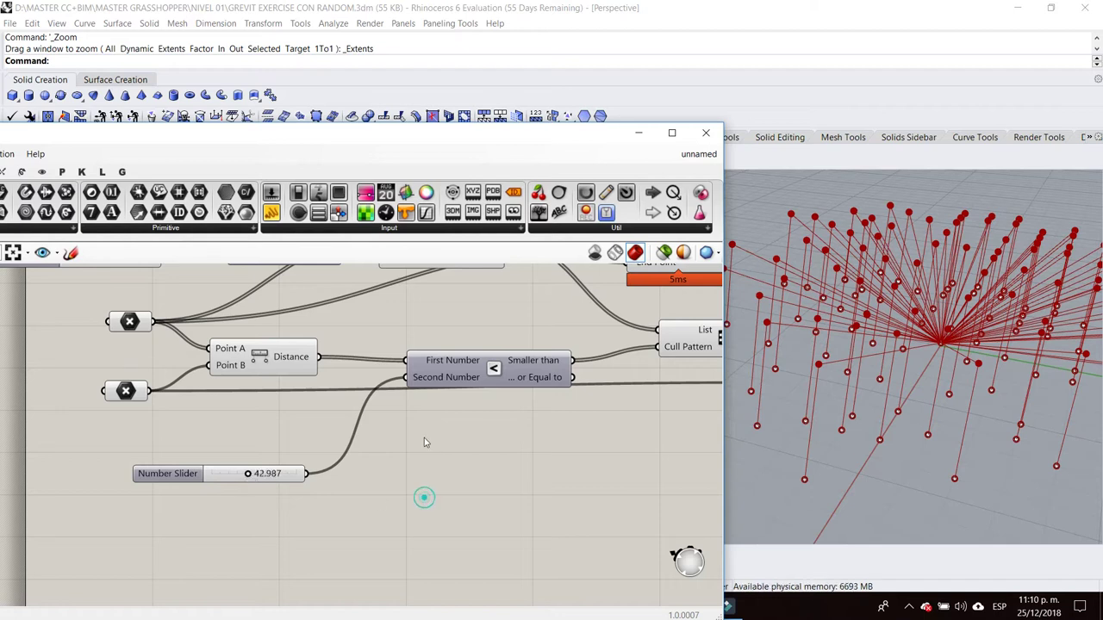
{"action": "scroll", "coordinate": [423, 442], "scroll_direction": "down", "scroll_amount": 3}
{"action": "scroll", "coordinate": [460, 423], "scroll_direction": "up", "scroll_amount": 2}
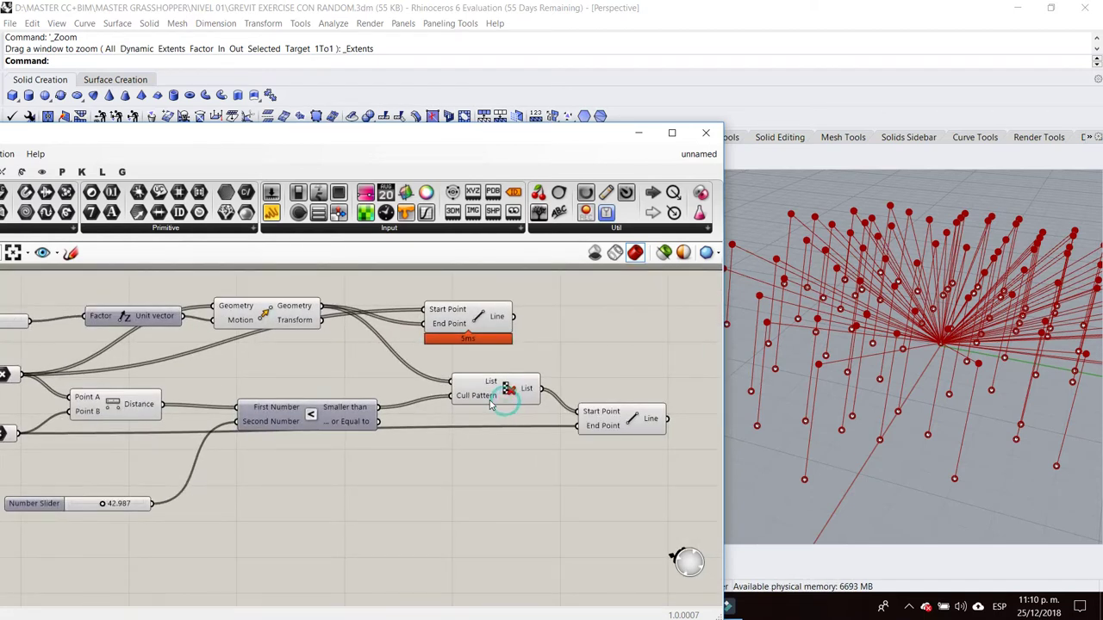
Highlight the Line component's lines in the viewport to check their preview.
{"action": "left_click", "coordinate": [621, 423]}
{"action": "scroll", "coordinate": [948, 414], "scroll_direction": "down", "scroll_amount": 3}
{"action": "scroll", "coordinate": [956, 416], "scroll_direction": "up", "scroll_amount": 3}
{"action": "scroll", "coordinate": [956, 416], "scroll_direction": "up", "scroll_amount": 2}
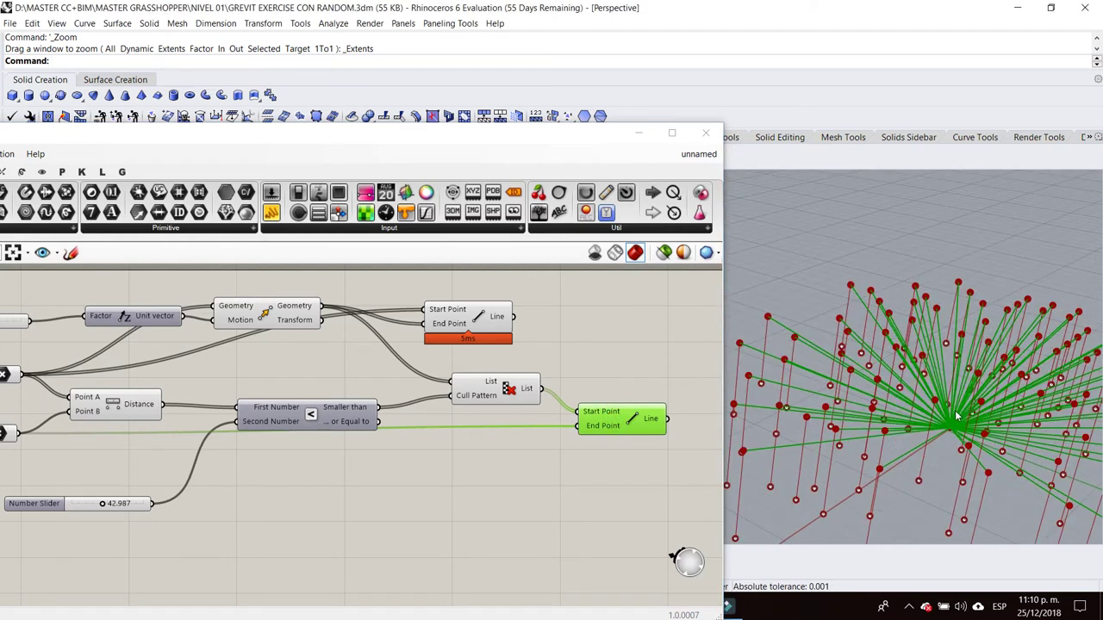
{"action": "scroll", "coordinate": [957, 416], "scroll_direction": "up", "scroll_amount": 1}
{"action": "left_click", "coordinate": [542, 496]}
Orbit the Rhino viewport down onto the fan of red lines meeting at the centre.
{"action": "right_click_drag", "start_coordinate": [683, 449], "coordinate": [518, 457]}
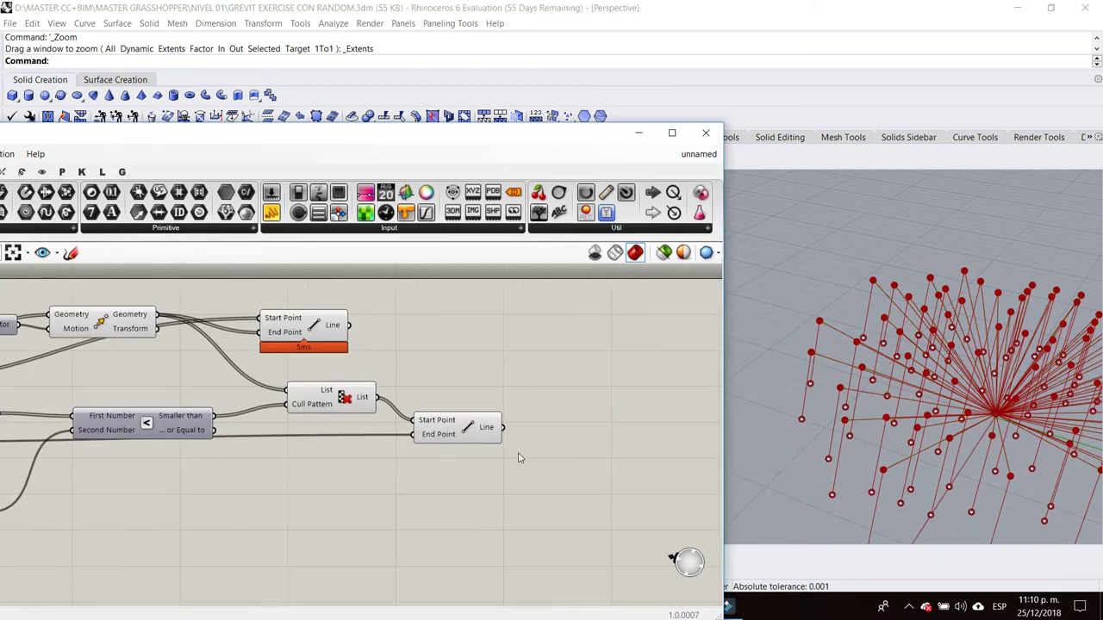
{"action": "scroll", "coordinate": [984, 366], "scroll_direction": "up", "scroll_amount": 3}
{"action": "scroll", "coordinate": [984, 366], "scroll_direction": "down", "scroll_amount": 3}
{"action": "right_click_drag", "start_coordinate": [984, 366], "coordinate": [946, 321]}
{"action": "scroll", "coordinate": [946, 323], "scroll_direction": "up", "scroll_amount": 3}
{"action": "scroll", "coordinate": [932, 356], "scroll_direction": "up", "scroll_amount": 1}
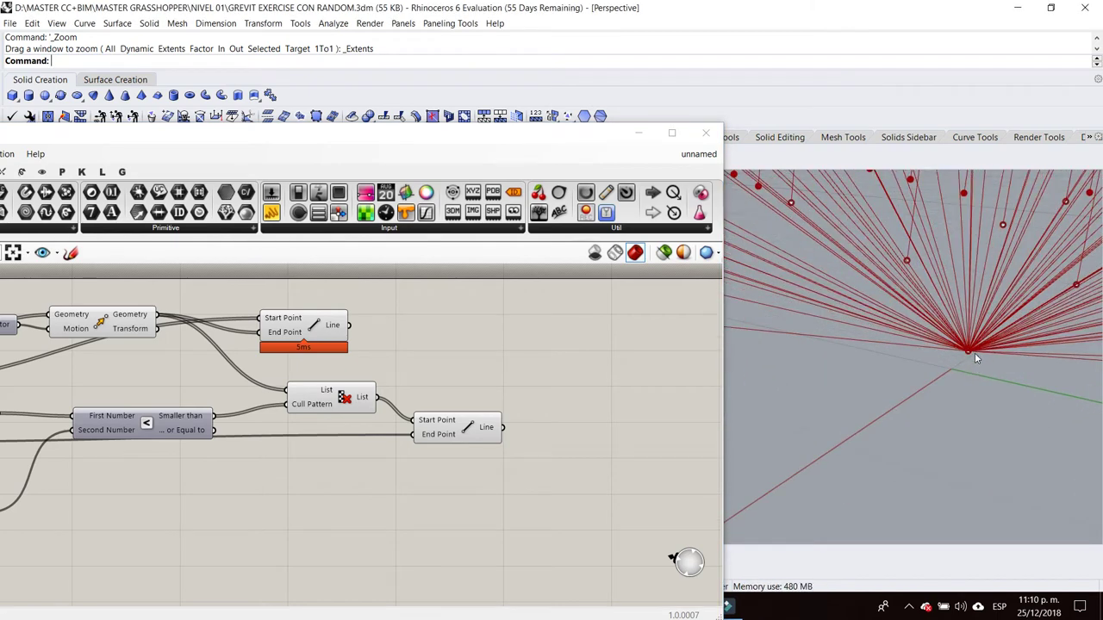
{"action": "scroll", "coordinate": [944, 362], "scroll_direction": "up", "scroll_amount": 2}
{"action": "scroll", "coordinate": [957, 362], "scroll_direction": "down", "scroll_amount": 2}
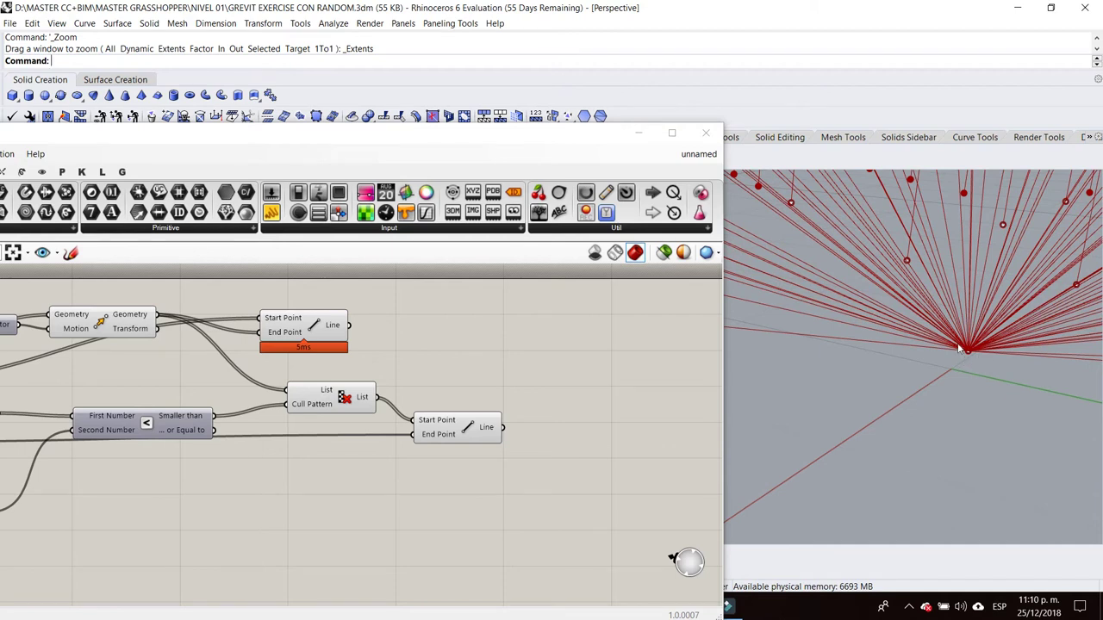
{"action": "right_click_drag", "start_coordinate": [969, 365], "coordinate": [951, 366]}
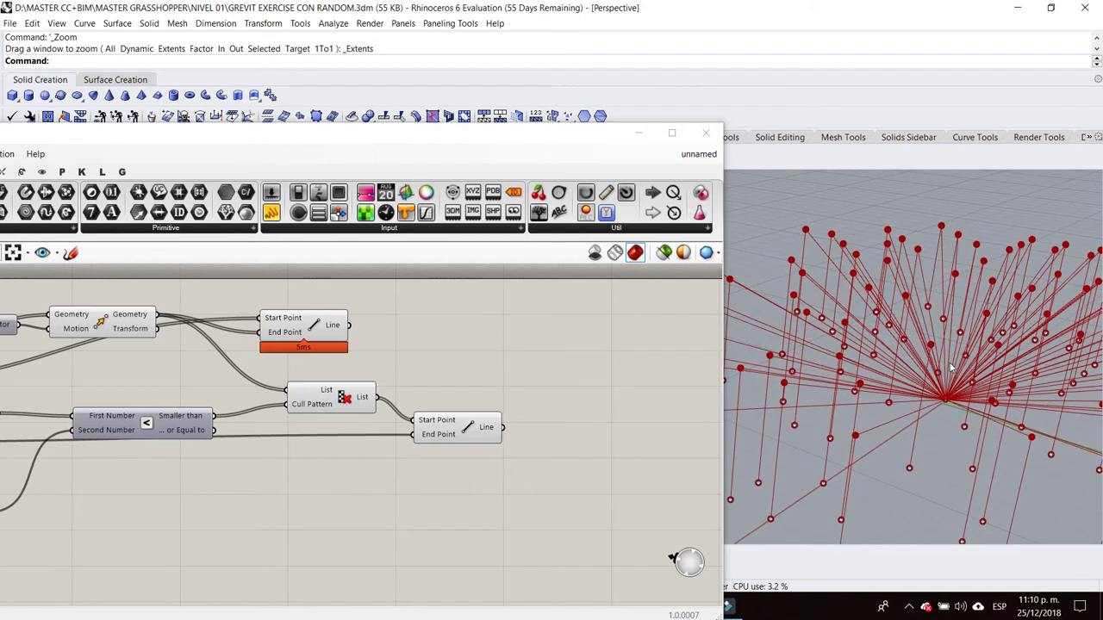
{"action": "left_click", "coordinate": [474, 469]}
{"action": "right_click_drag", "start_coordinate": [482, 465], "coordinate": [465, 460]}
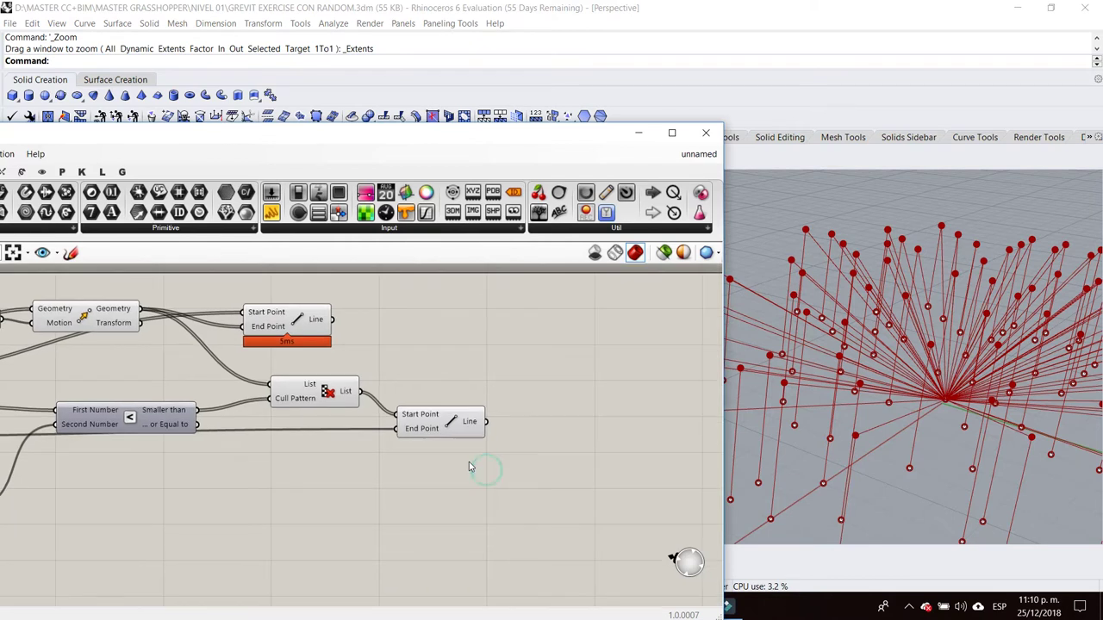
Add a Point On Curve component by searching 'curve on'.
{"action": "double_click", "coordinate": [494, 466]}
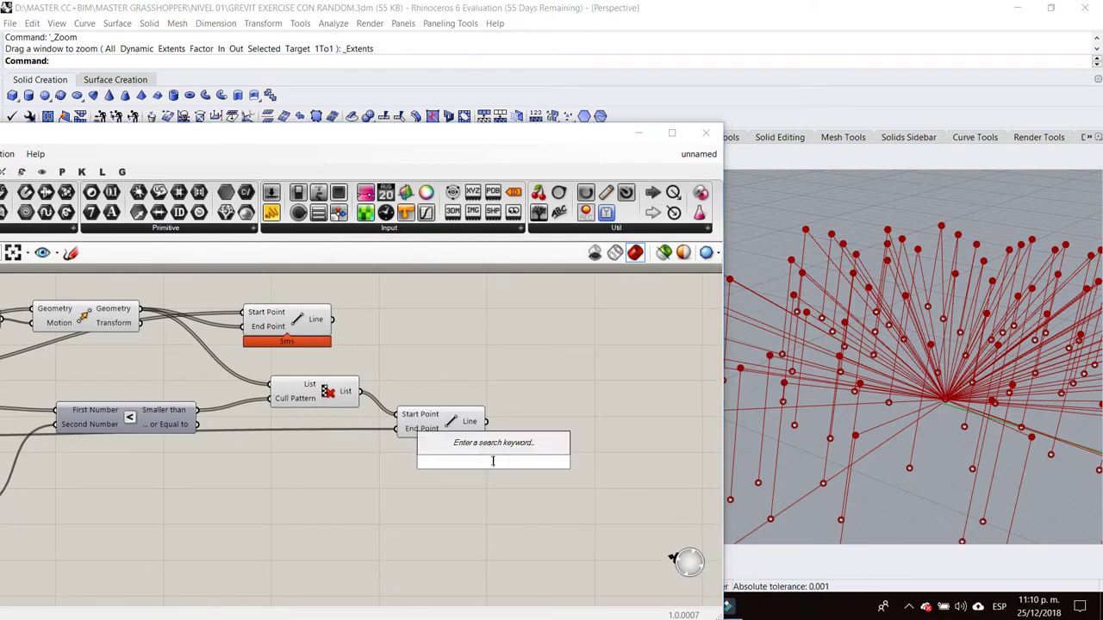
{"action": "type", "text": "curve "}
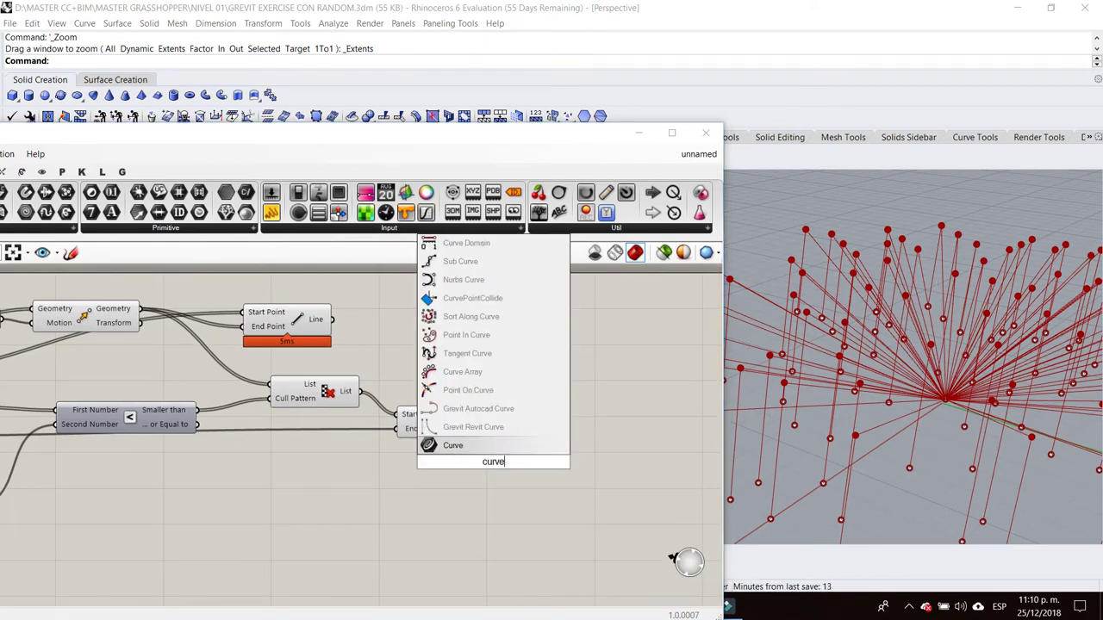
{"action": "type", "text": "on"}
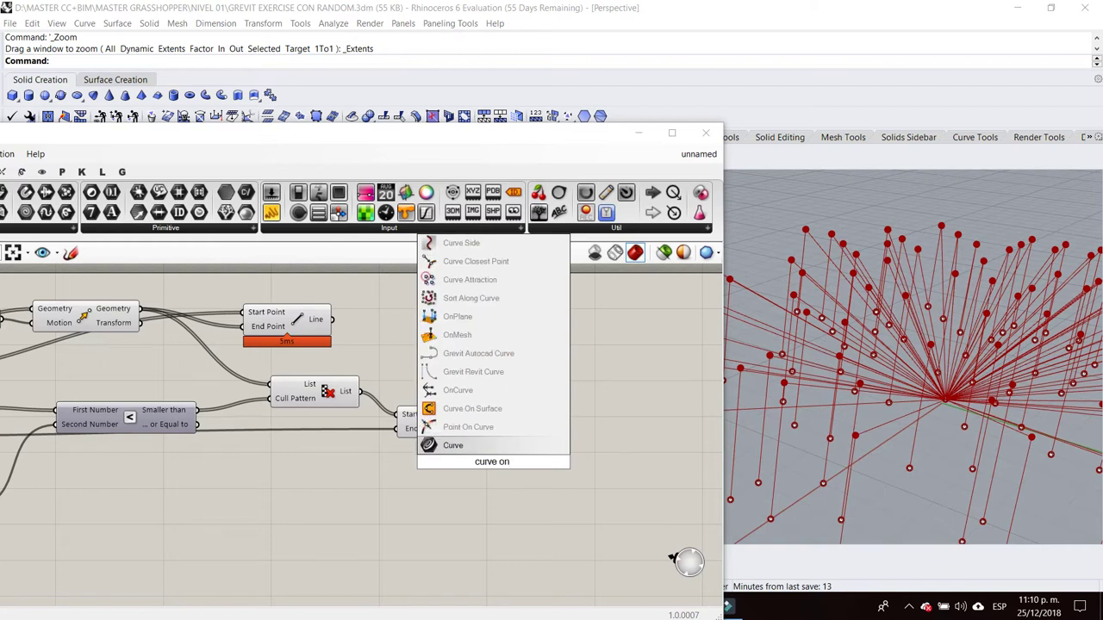
{"action": "left_click", "coordinate": [493, 425]}
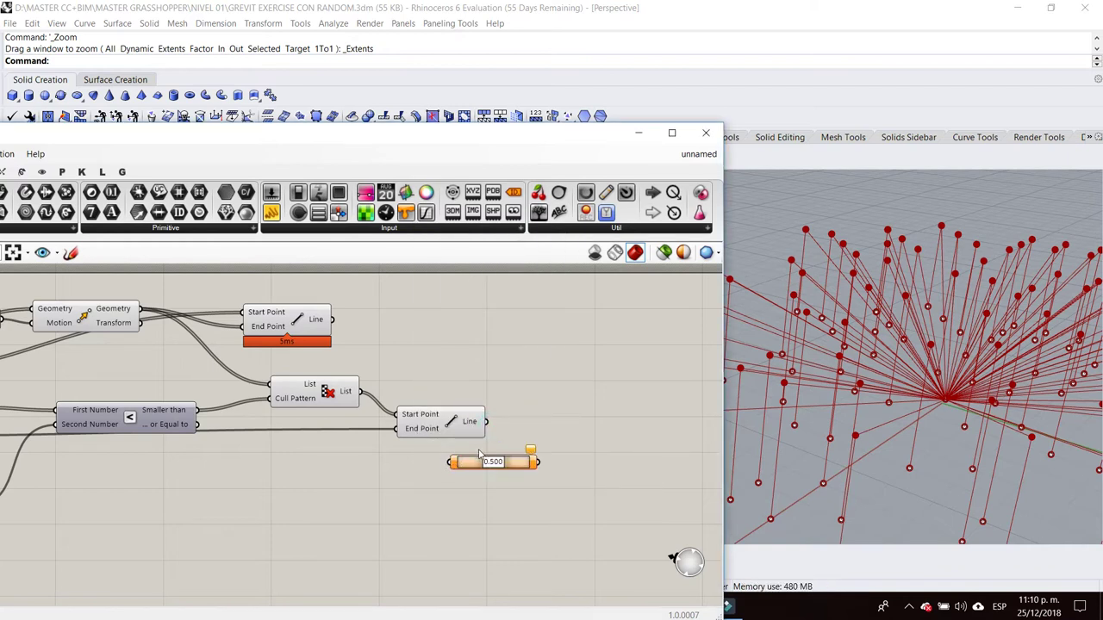
{"action": "left_click_drag", "start_coordinate": [492, 466], "coordinate": [485, 465]}
{"action": "scroll", "coordinate": [530, 462], "scroll_direction": "up", "scroll_amount": 1}
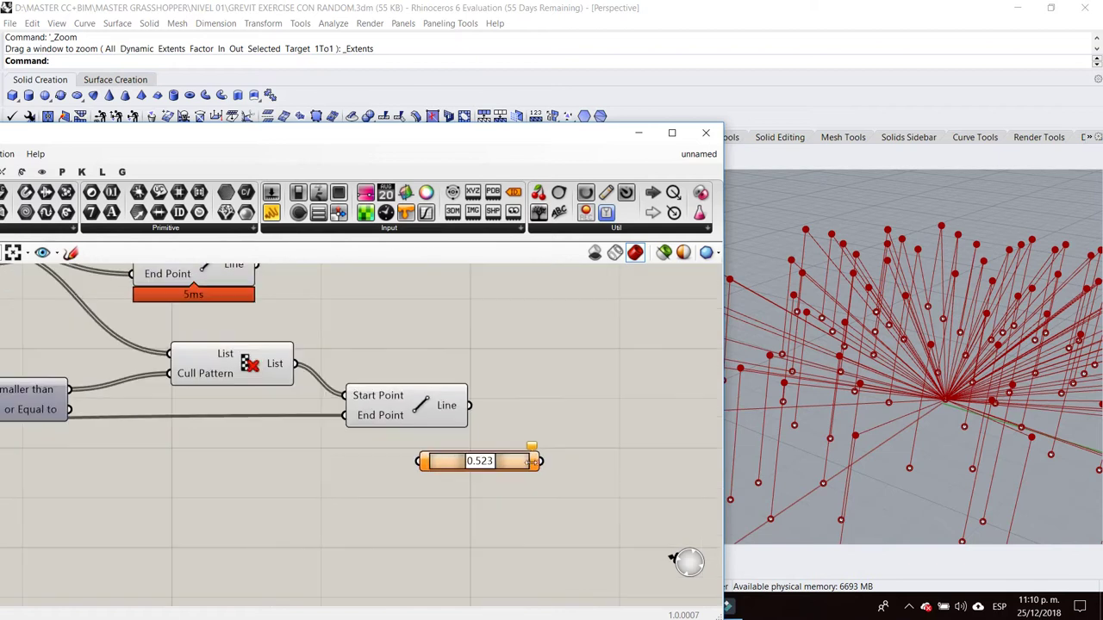
{"action": "scroll", "coordinate": [530, 462], "scroll_direction": "up", "scroll_amount": 1}
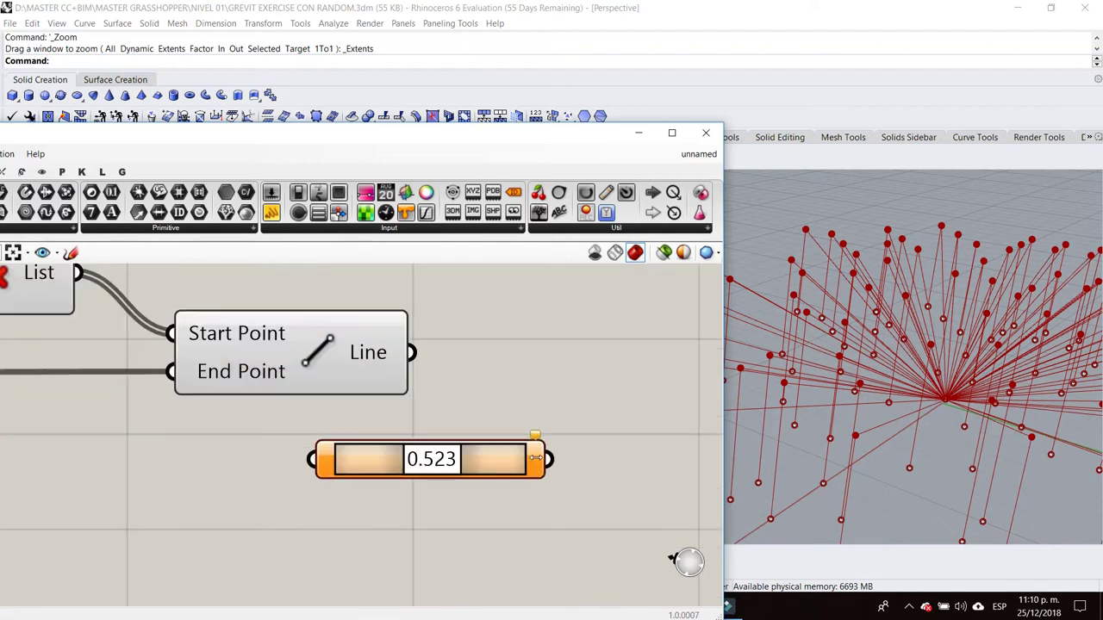
Place Point On Curve beside the Line component, wire the lines in, and set its parameter to 0.518.
{"action": "left_click_drag", "start_coordinate": [353, 468], "coordinate": [532, 355]}
{"action": "left_click", "coordinate": [522, 412]}
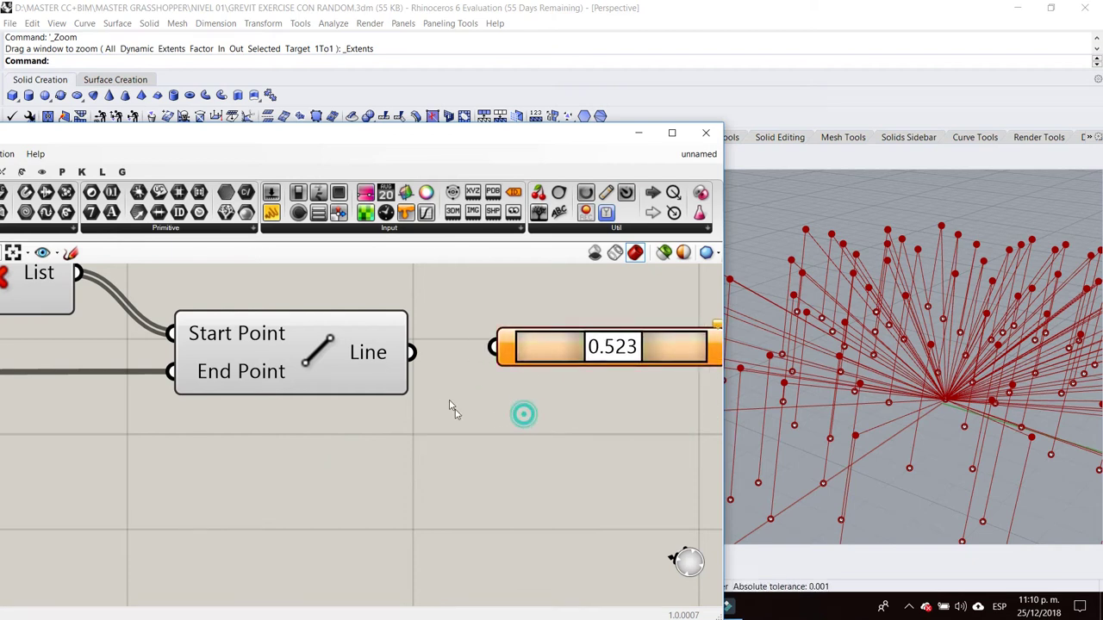
{"action": "left_click_drag", "start_coordinate": [412, 352], "coordinate": [492, 347]}
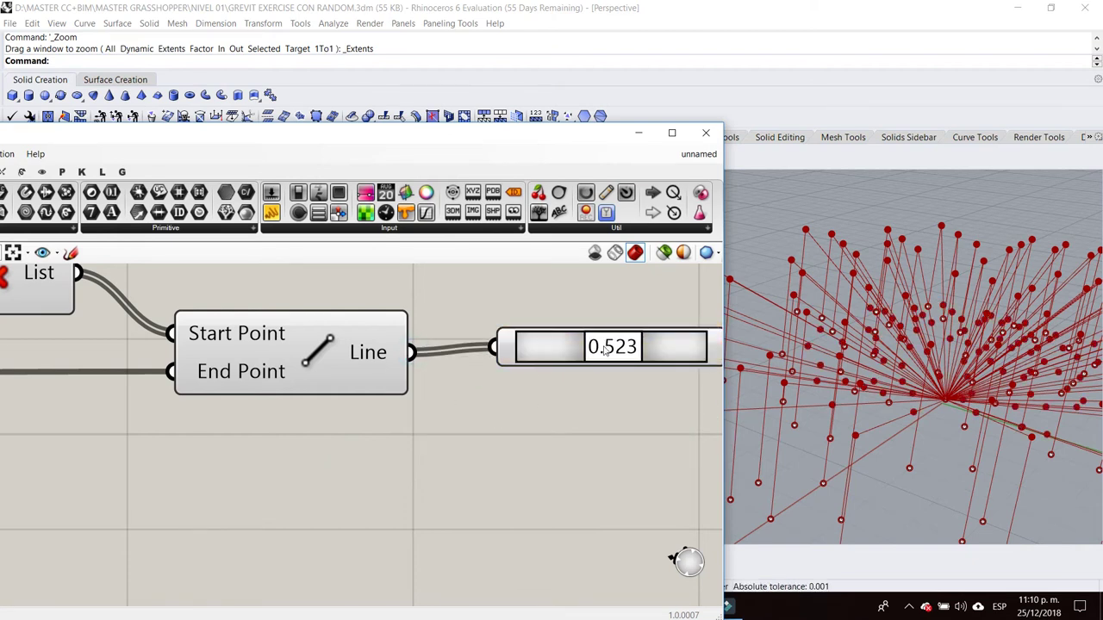
{"action": "left_click_drag", "start_coordinate": [607, 348], "coordinate": [592, 399]}
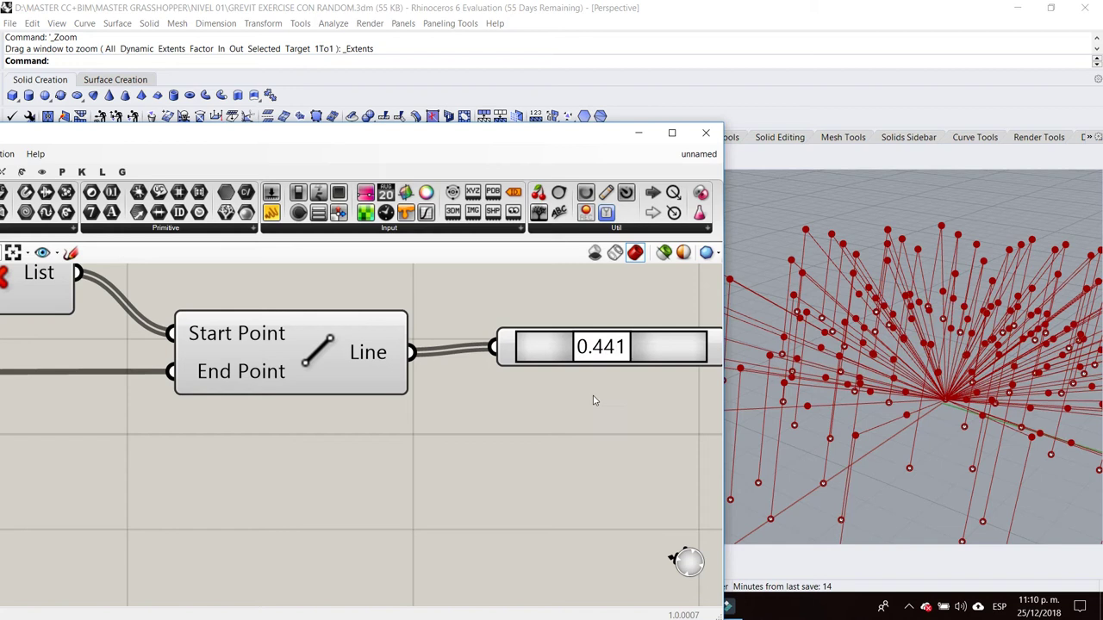
{"action": "scroll", "coordinate": [593, 400], "scroll_direction": "down", "scroll_amount": 2}
{"action": "scroll", "coordinate": [583, 381], "scroll_direction": "up", "scroll_amount": 3}
{"action": "mouse_move", "coordinate": [593, 400]}
{"action": "left_mouse_down"}
{"action": "mouse_move", "coordinate": [562, 365]}
{"action": "mouse_move", "coordinate": [554, 431]}
{"action": "left_mouse_up"}
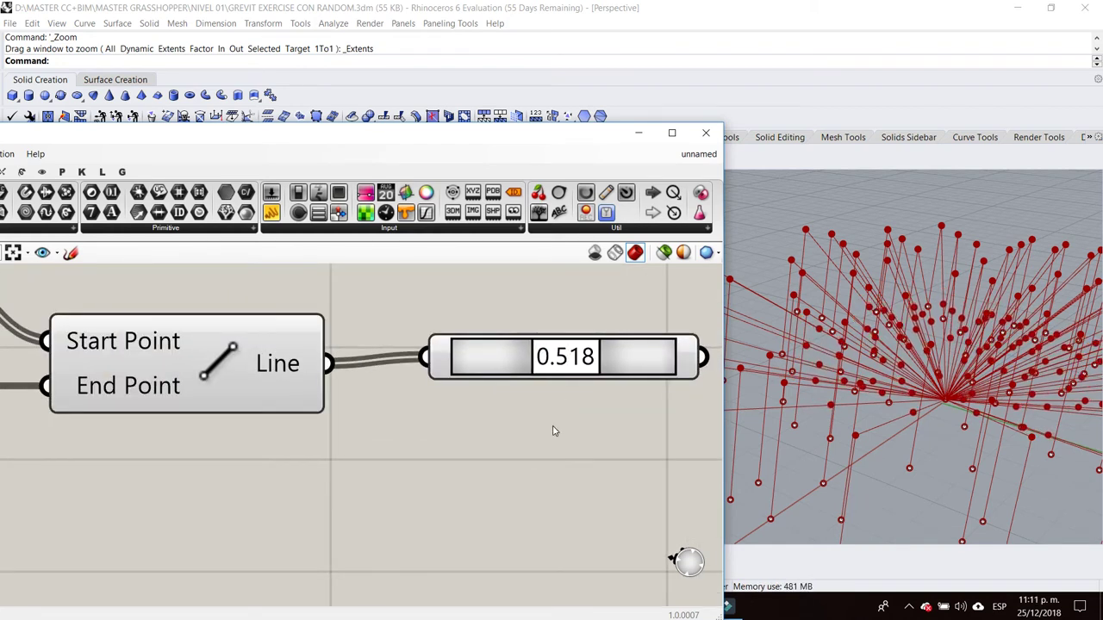
{"action": "scroll", "coordinate": [517, 428], "scroll_direction": "down", "scroll_amount": 2}
{"action": "scroll", "coordinate": [508, 426], "scroll_direction": "down", "scroll_amount": 2}
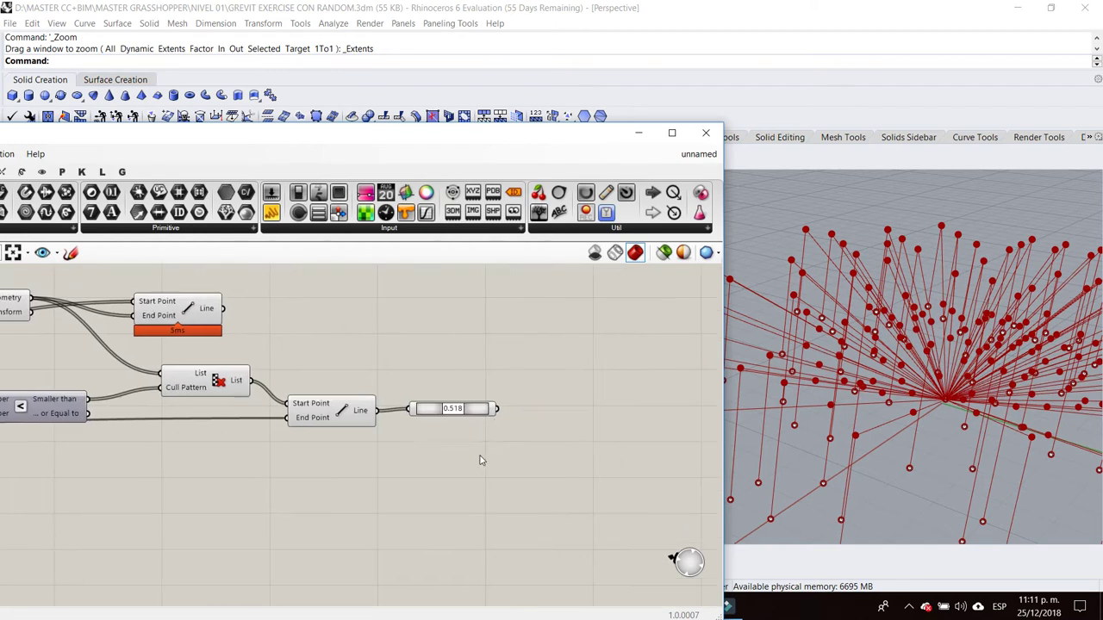
{"action": "left_click", "coordinate": [362, 412]}
Reposition the Line component beside Cull Pattern and preview the culled points, undoing a trial wire.
{"action": "mouse_move", "coordinate": [362, 422]}
{"action": "left_mouse_down", "text": "alt"}
{"action": "mouse_move", "coordinate": [568, 427]}
{"action": "mouse_move", "coordinate": [349, 461]}
{"action": "left_mouse_up", "text": "alt"}
{"action": "key", "text": "Delete"}
{"action": "left_click_drag", "start_coordinate": [336, 413], "coordinate": [588, 453]}
{"action": "left_click", "coordinate": [531, 362]}
{"action": "left_click", "coordinate": [205, 383]}
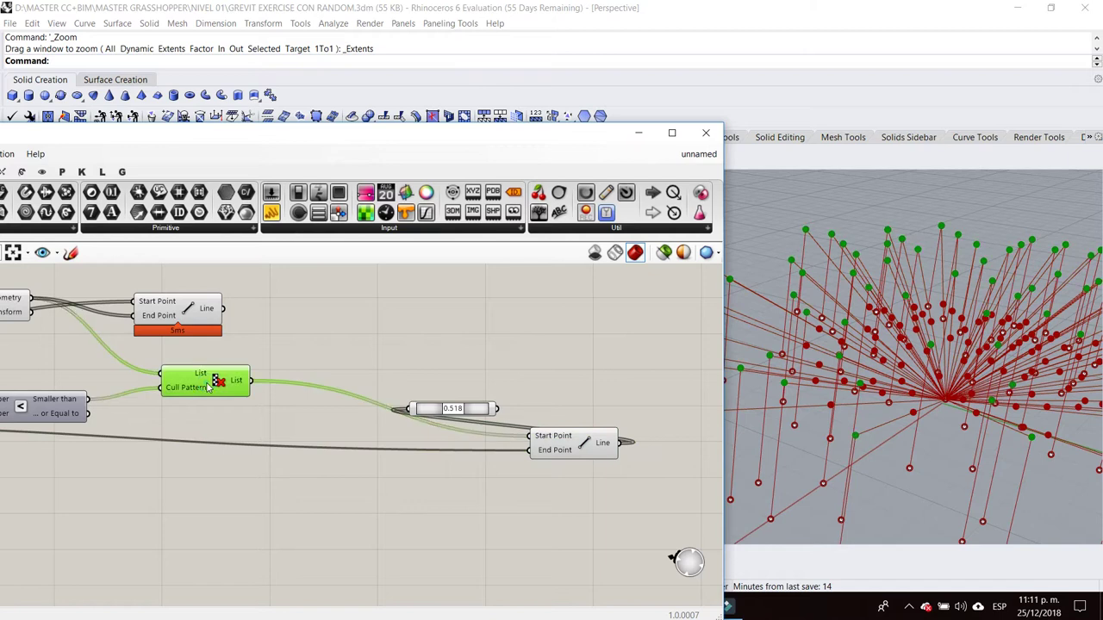
{"action": "left_click", "coordinate": [518, 380]}
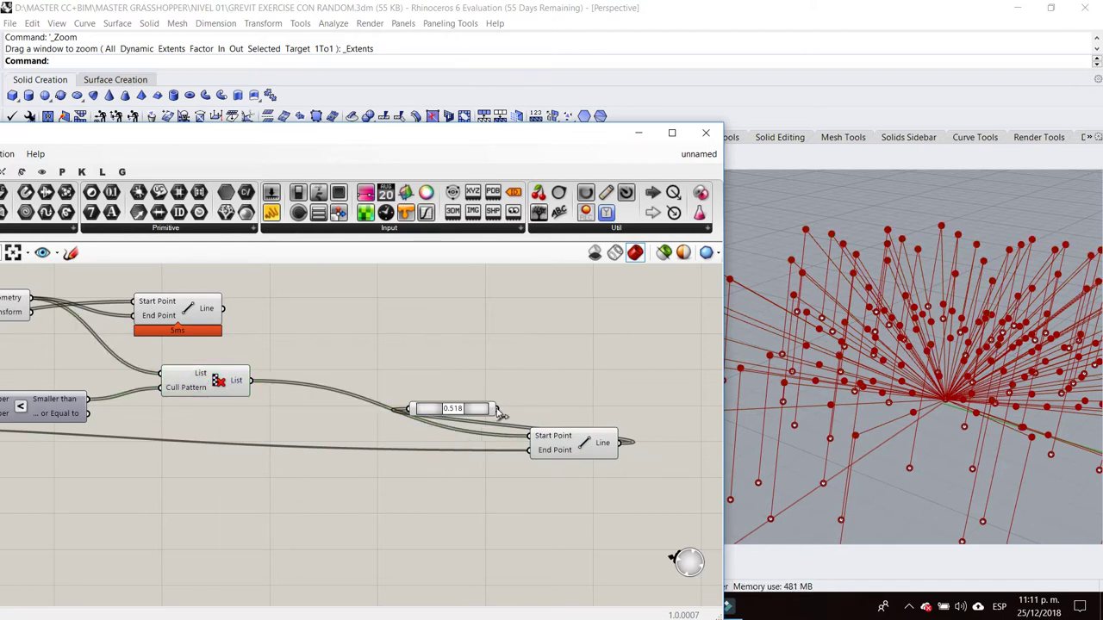
{"action": "left_click_drag", "start_coordinate": [504, 417], "coordinate": [529, 450]}
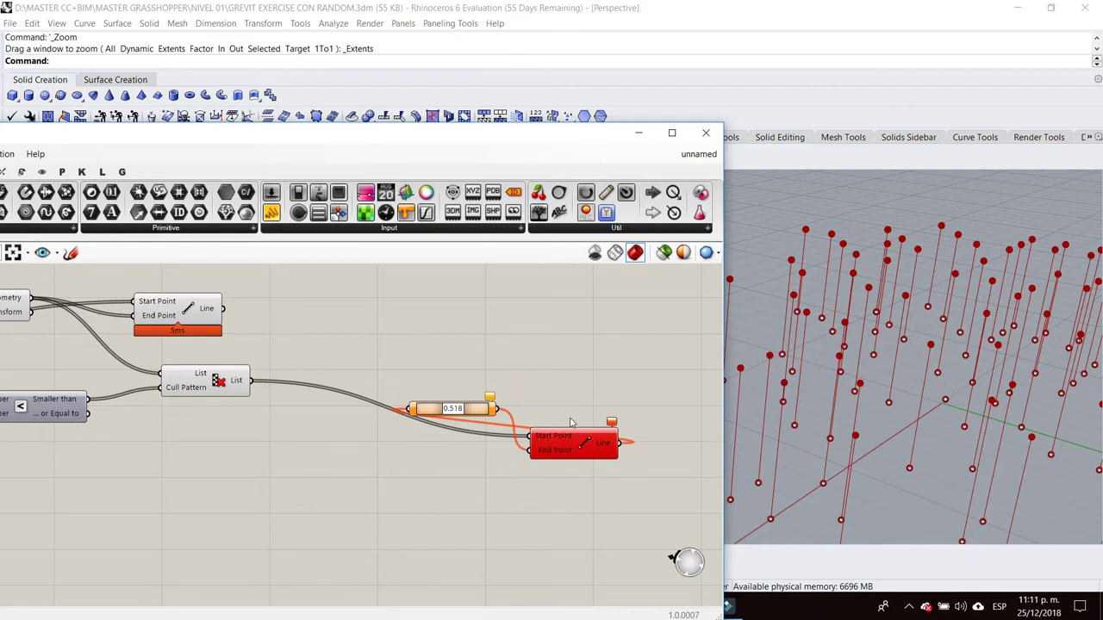
{"action": "key", "text": "ctrl+z"}
{"action": "left_click_drag", "start_coordinate": [560, 444], "coordinate": [310, 409]}
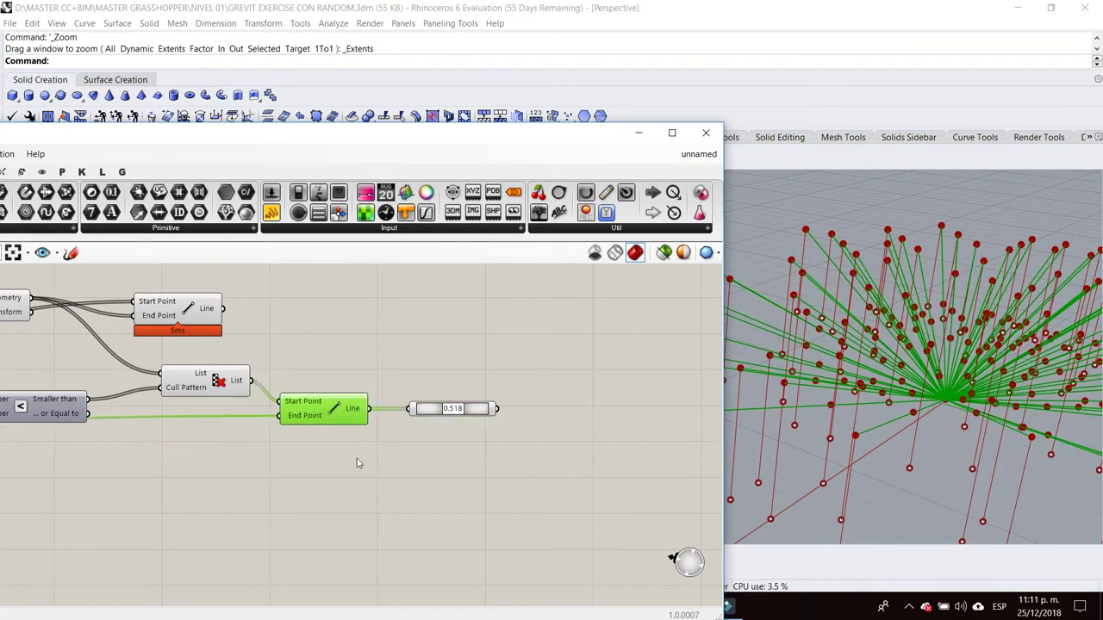
{"action": "left_click", "coordinate": [358, 464]}
Copy the Line component to the right and wire the Point On Curve points into its End Point.
{"action": "double_click", "coordinate": [465, 464]}
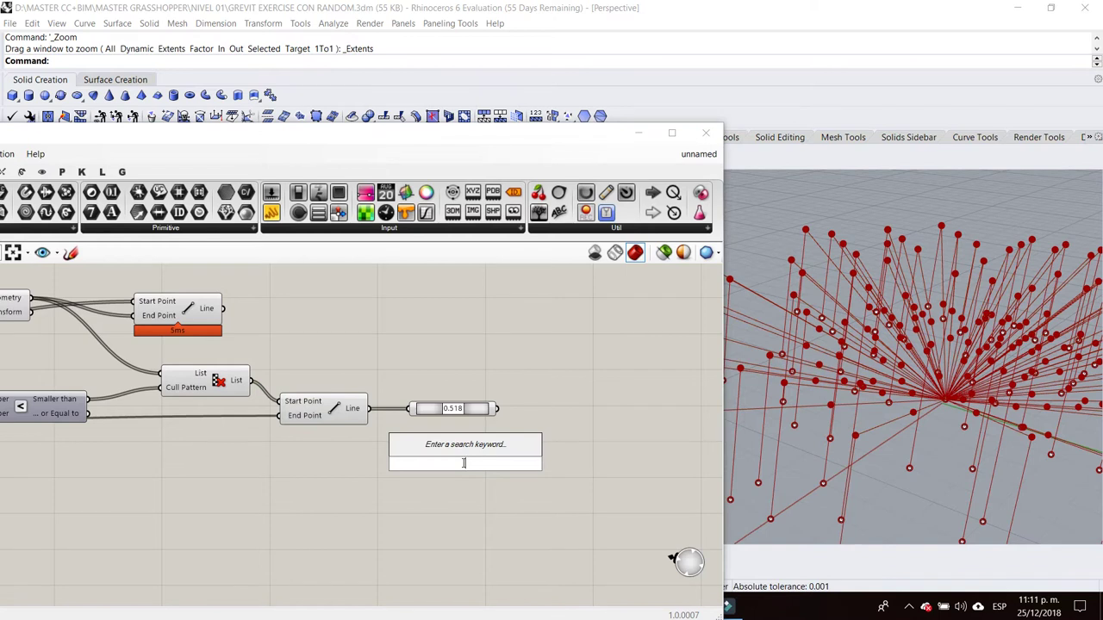
{"action": "left_click", "coordinate": [376, 473]}
{"action": "left_click", "coordinate": [340, 414]}
{"action": "mouse_move", "coordinate": [340, 413]}
{"action": "left_mouse_down", "text": "alt"}
{"action": "mouse_move", "coordinate": [589, 472]}
{"action": "mouse_move", "coordinate": [591, 422]}
{"action": "left_mouse_up", "text": "alt"}
{"action": "scroll", "coordinate": [509, 431], "scroll_direction": "up", "scroll_amount": 2}
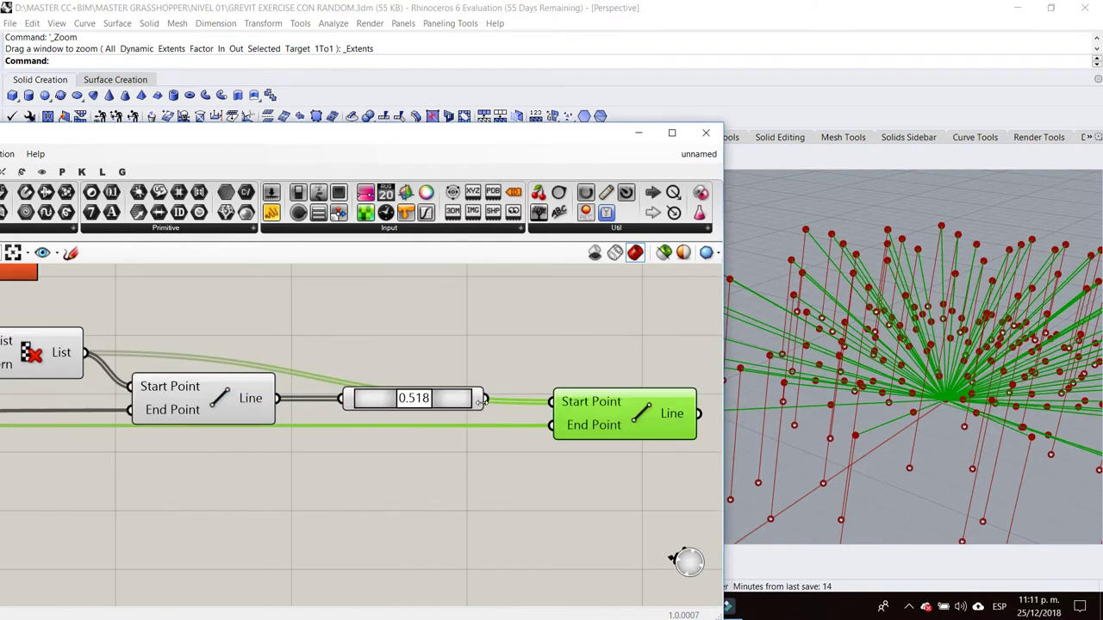
{"action": "left_click_drag", "start_coordinate": [488, 400], "coordinate": [551, 425]}
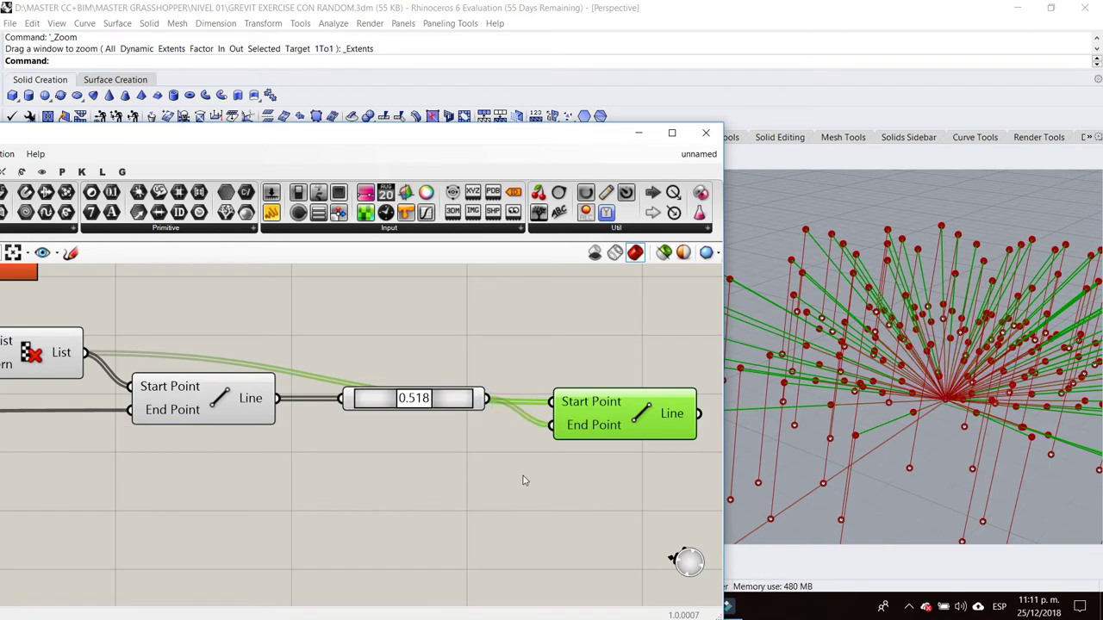
{"action": "left_click", "coordinate": [522, 481]}
Turn off preview on the original Line component and check the new lines.
{"action": "left_click", "coordinate": [216, 396]}
{"action": "middle_click", "coordinate": [217, 396]}
{"action": "left_click", "coordinate": [260, 356]}
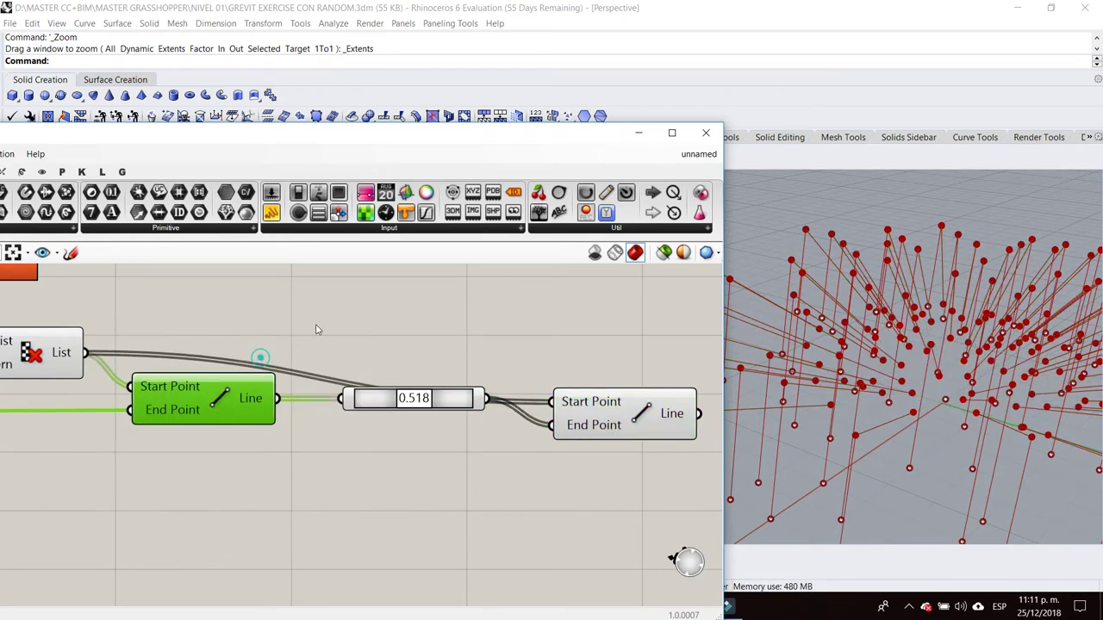
{"action": "left_click", "coordinate": [316, 328]}
{"action": "scroll", "coordinate": [919, 353], "scroll_direction": "up", "scroll_amount": 5}
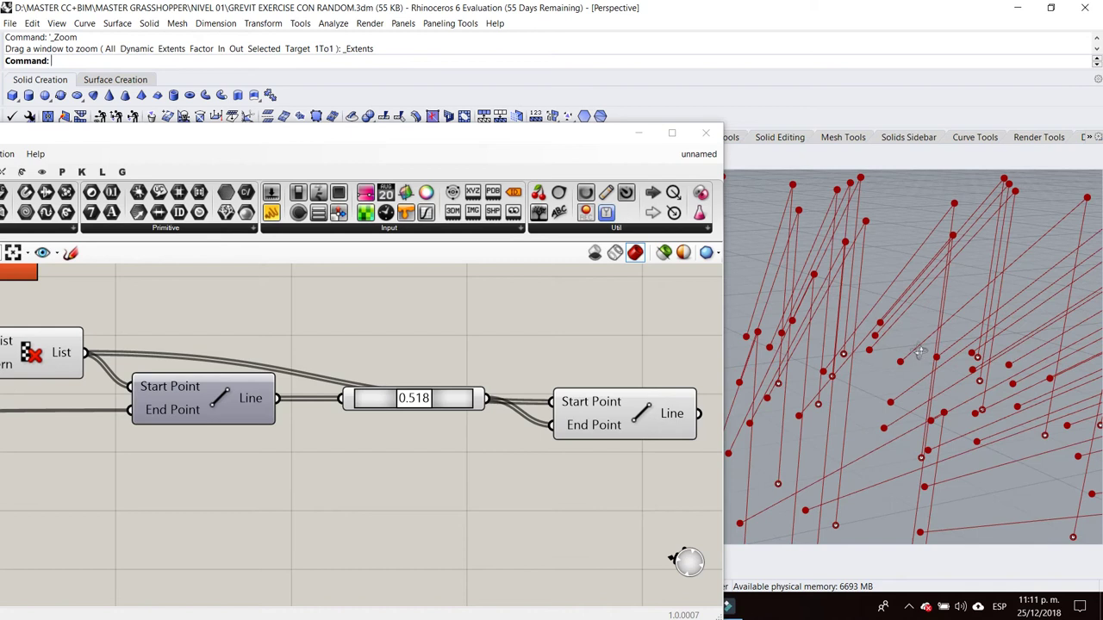
{"action": "scroll", "coordinate": [919, 353], "scroll_direction": "down", "scroll_amount": 5}
{"action": "left_click", "coordinate": [568, 393]}
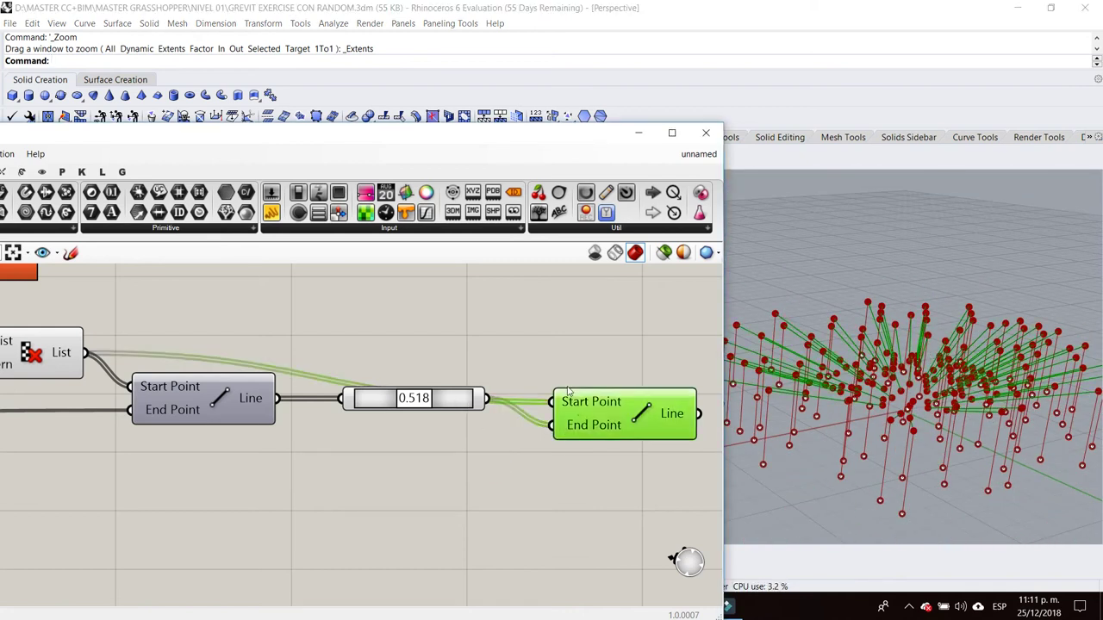
{"action": "left_click", "coordinate": [562, 451]}
{"action": "scroll", "coordinate": [558, 431], "scroll_direction": "down", "scroll_amount": 6}
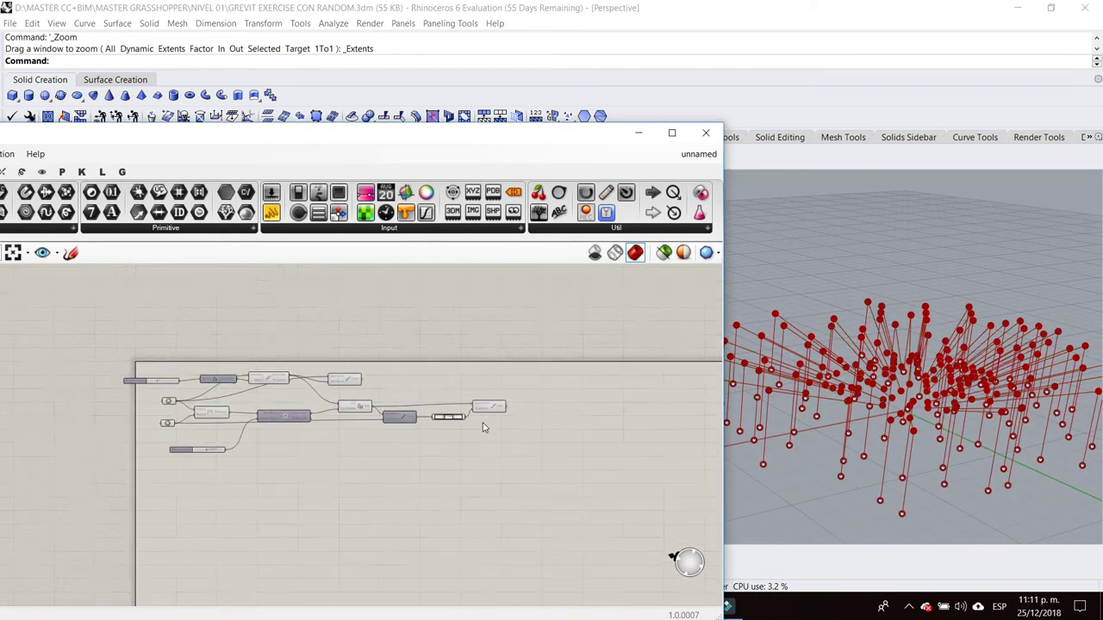
Shift the whole definition slightly down and right on the canvas.
{"action": "left_click_drag", "start_coordinate": [562, 496], "coordinate": [143, 324]}
{"action": "left_click_drag", "start_coordinate": [136, 386], "coordinate": [356, 399]}
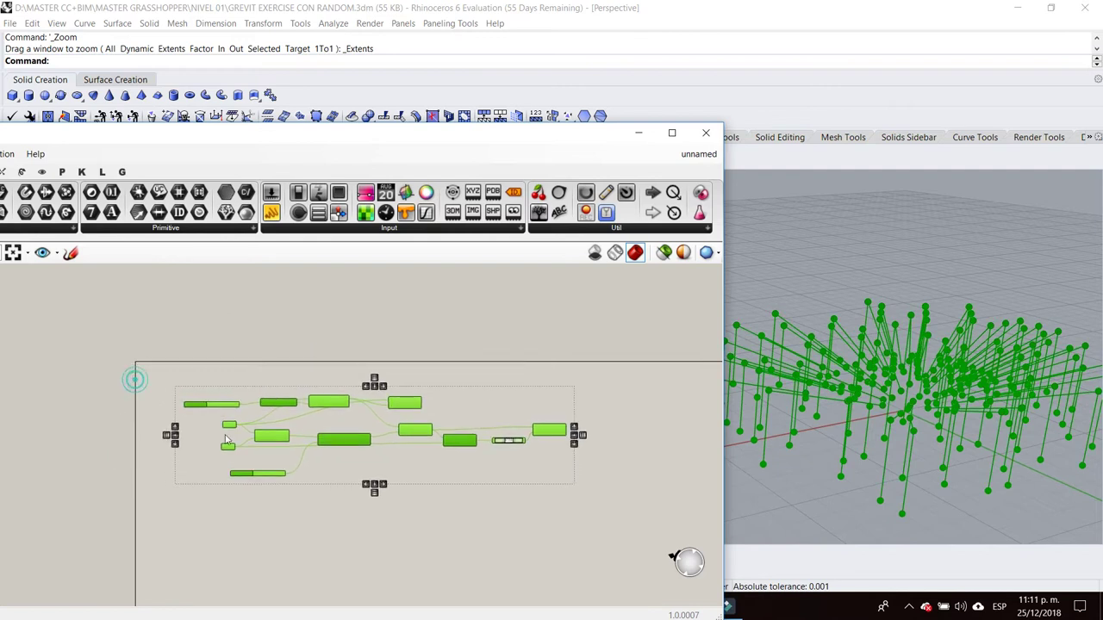
{"action": "left_click", "coordinate": [436, 382]}
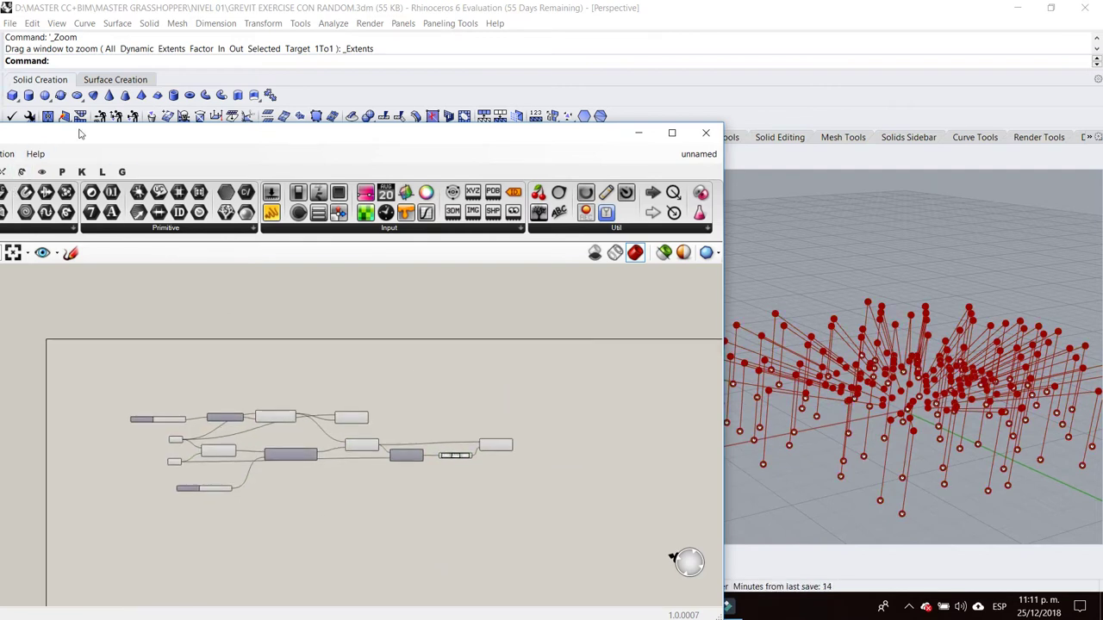
Place a Grevit Revit Column component from the G tab's Revit components list.
{"action": "left_click", "coordinate": [122, 172]}
{"action": "left_click_drag", "start_coordinate": [380, 136], "coordinate": [456, 134]}
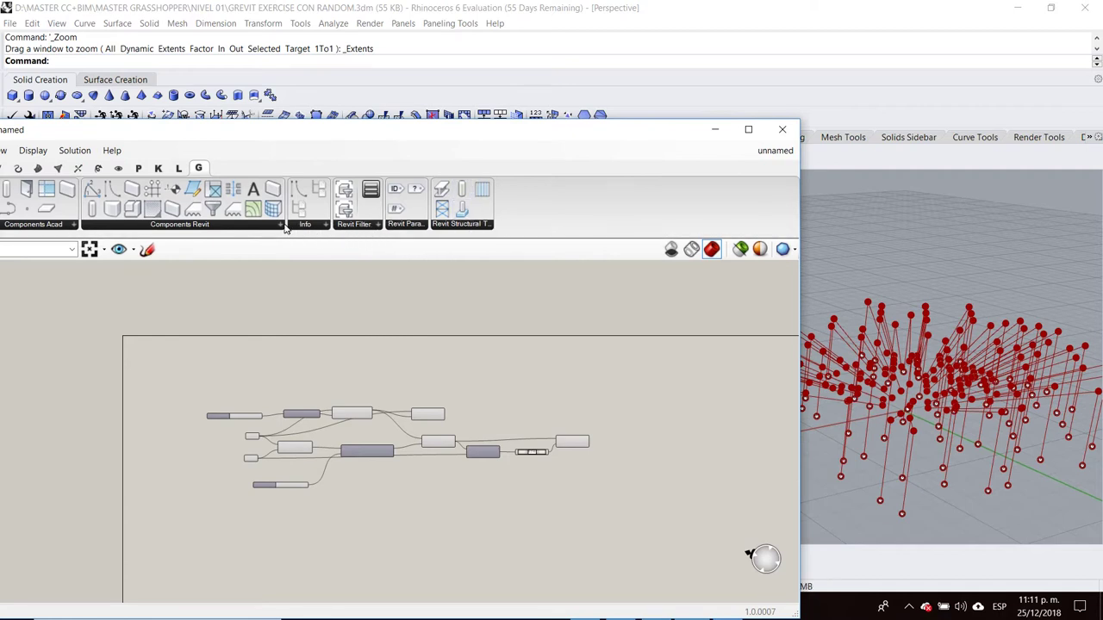
{"action": "left_click", "coordinate": [282, 224]}
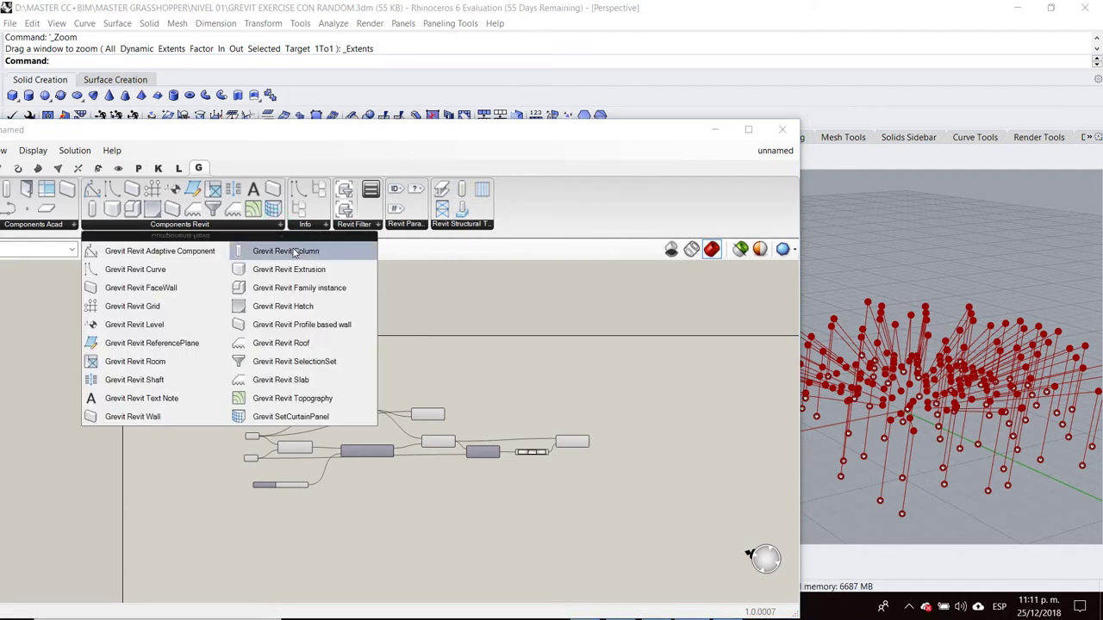
{"action": "left_click", "coordinate": [294, 251]}
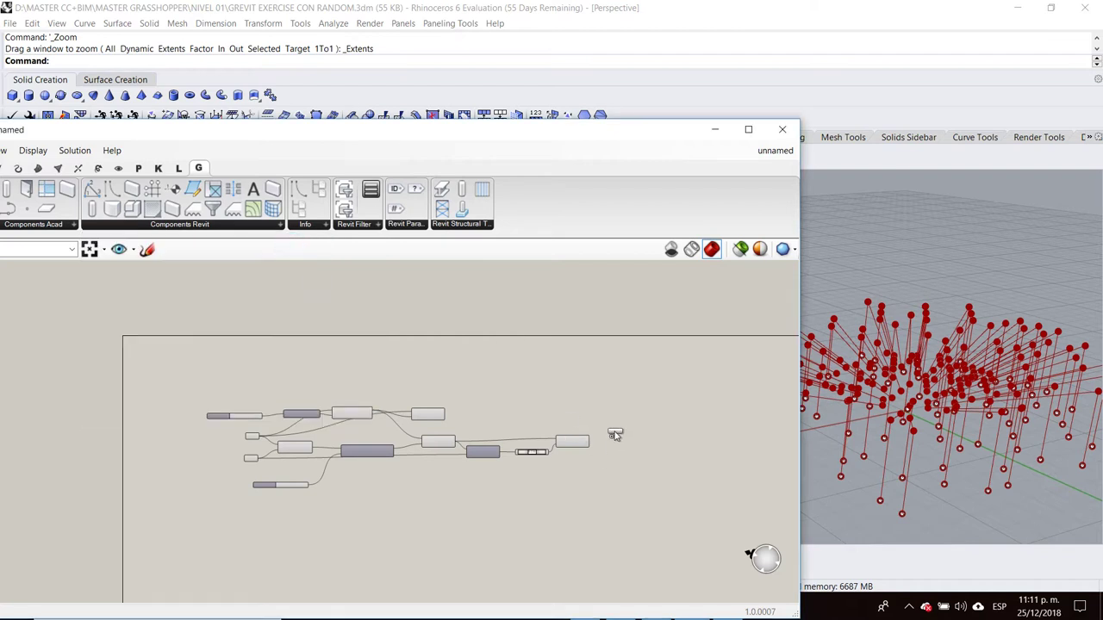
{"action": "scroll", "coordinate": [615, 433], "scroll_direction": "up", "scroll_amount": 3}
{"action": "left_click", "coordinate": [595, 382]}
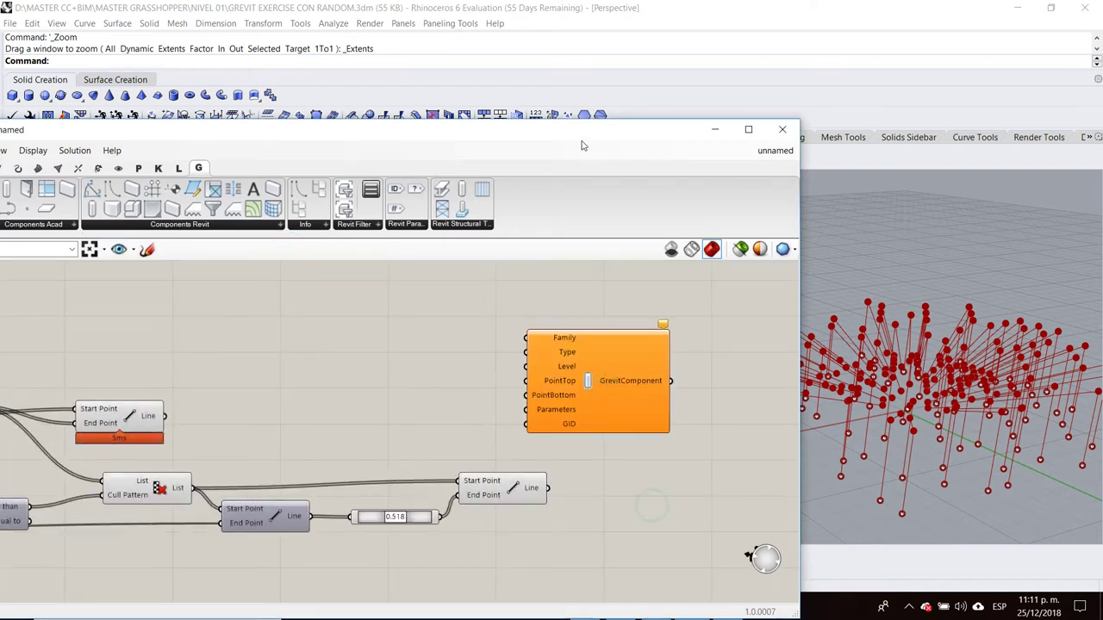
{"action": "left_click_drag", "start_coordinate": [582, 142], "coordinate": [639, 61]}
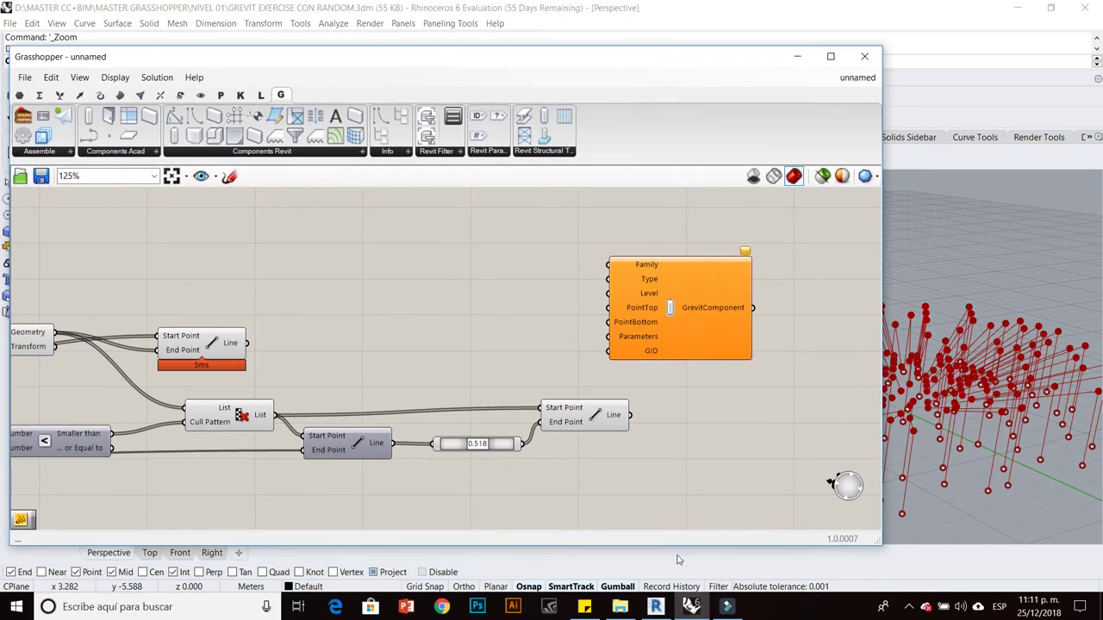
Check the Nivel 1 floor plan in Revit, then show Grevit's Revit Structural component list.
{"action": "left_click", "coordinate": [655, 606]}
{"action": "middle_click_drag", "start_coordinate": [518, 337], "coordinate": [566, 341]}
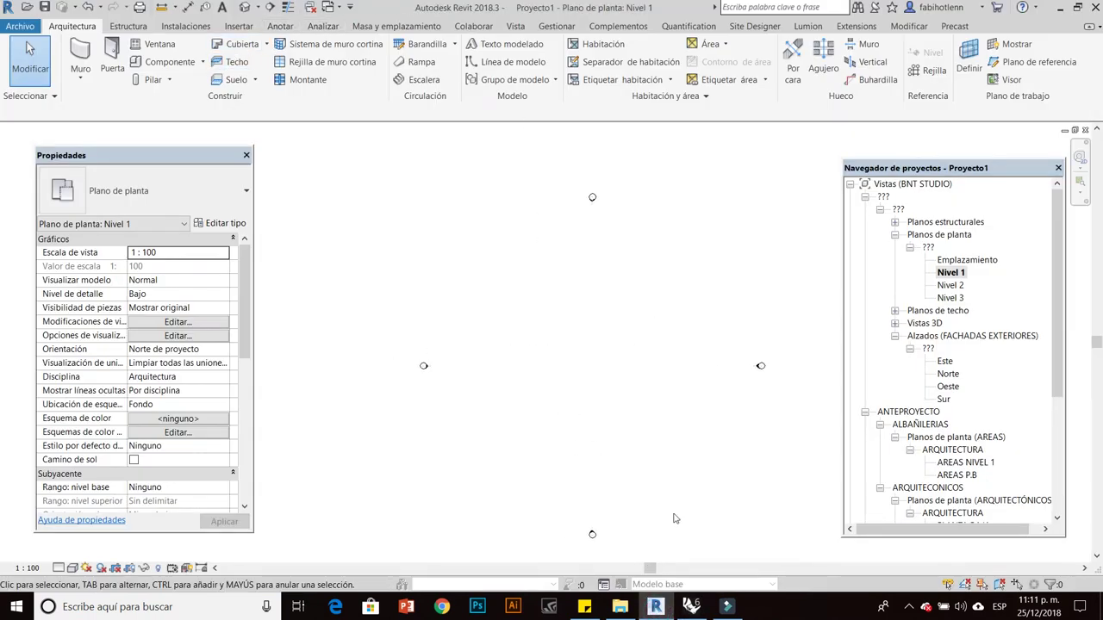
{"action": "left_click", "coordinate": [689, 606]}
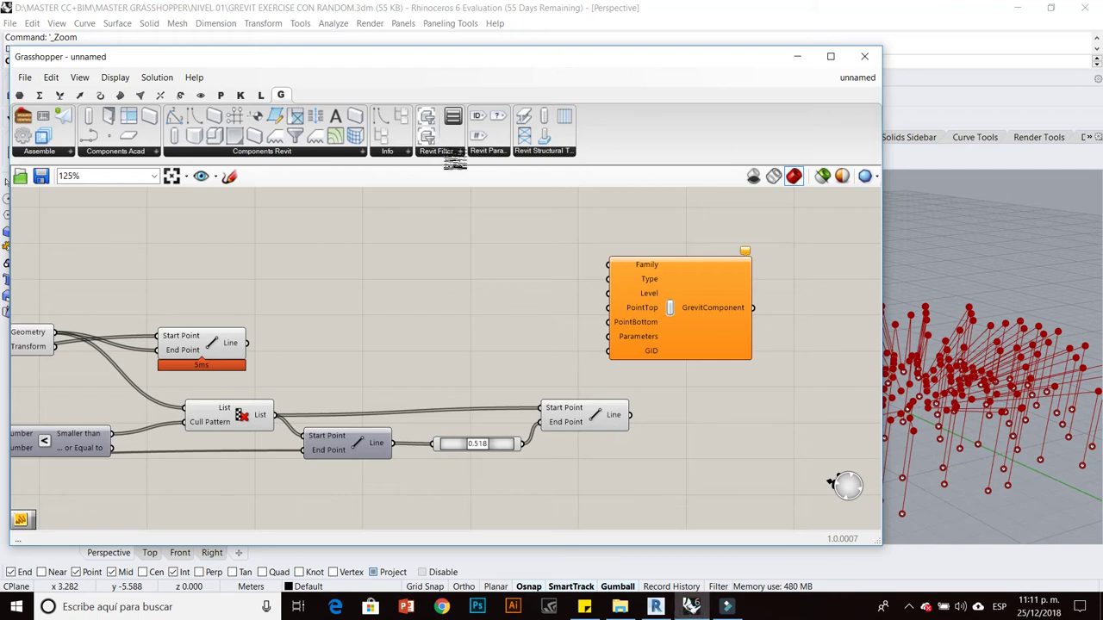
{"action": "left_click", "coordinate": [545, 156]}
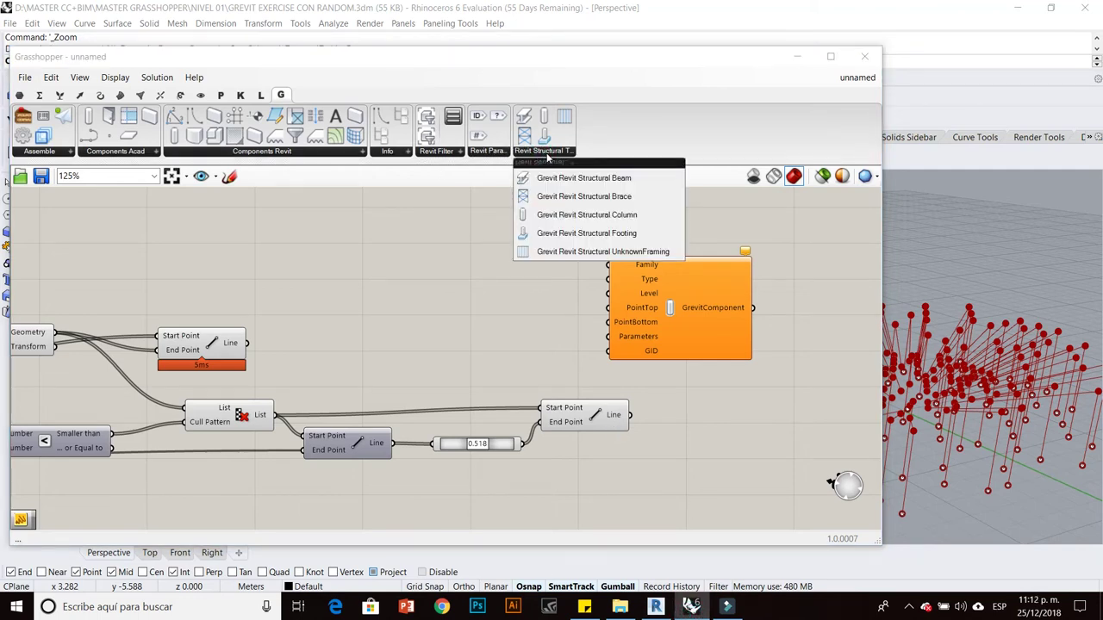
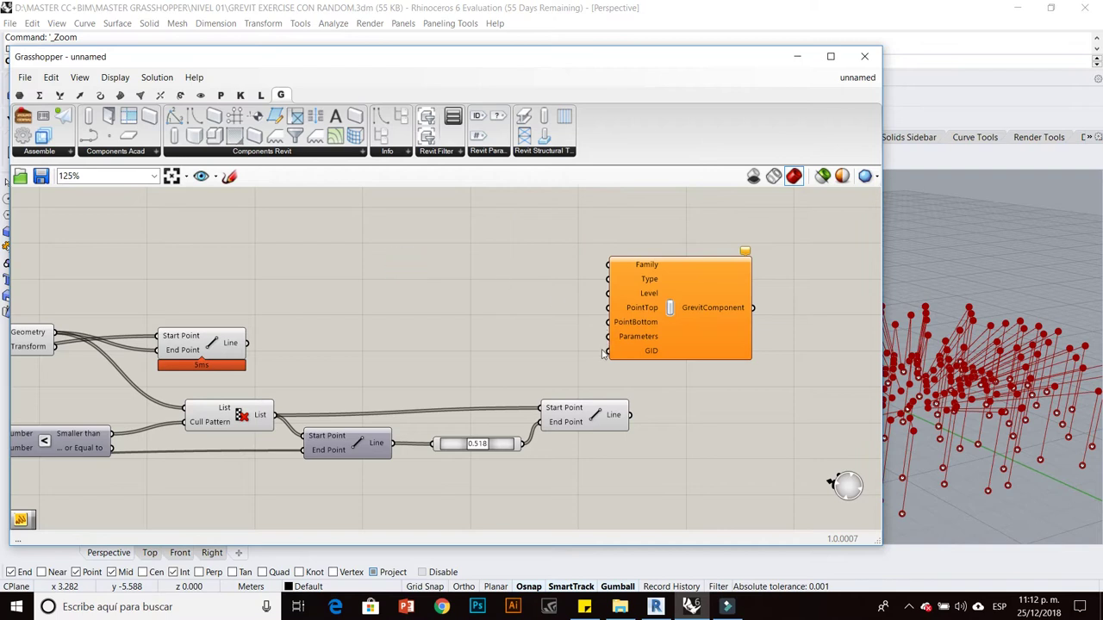
Check Revit's architectural column types, keeping COLUMNA 0.10, without placing a column.
{"action": "left_click", "coordinate": [353, 152]}
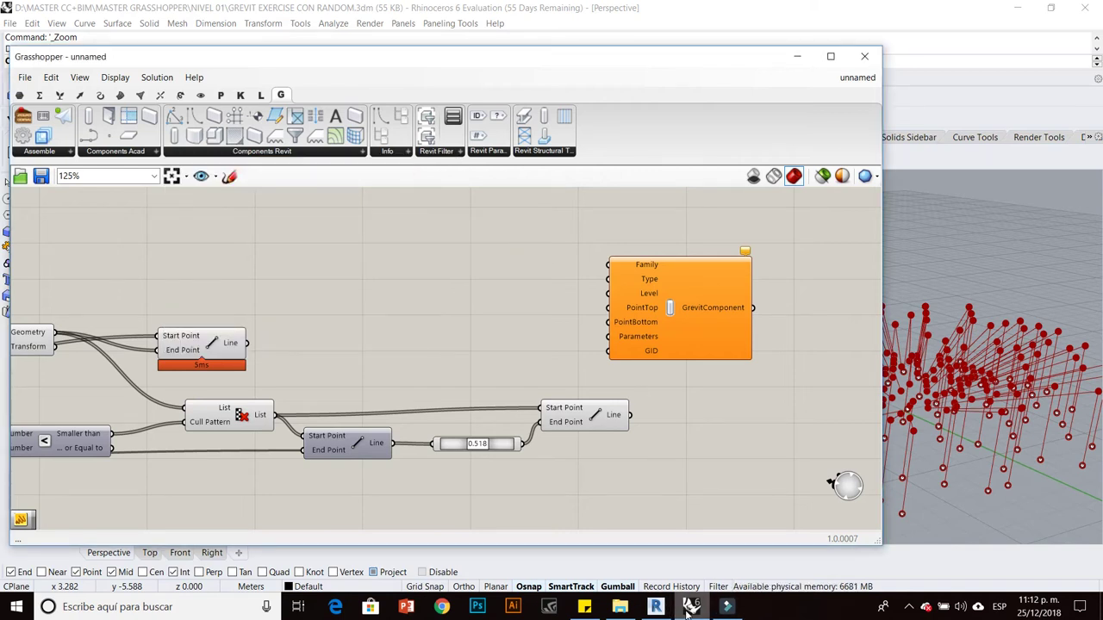
{"action": "left_click", "coordinate": [655, 606]}
{"action": "middle_click_drag", "start_coordinate": [426, 264], "coordinate": [397, 251]}
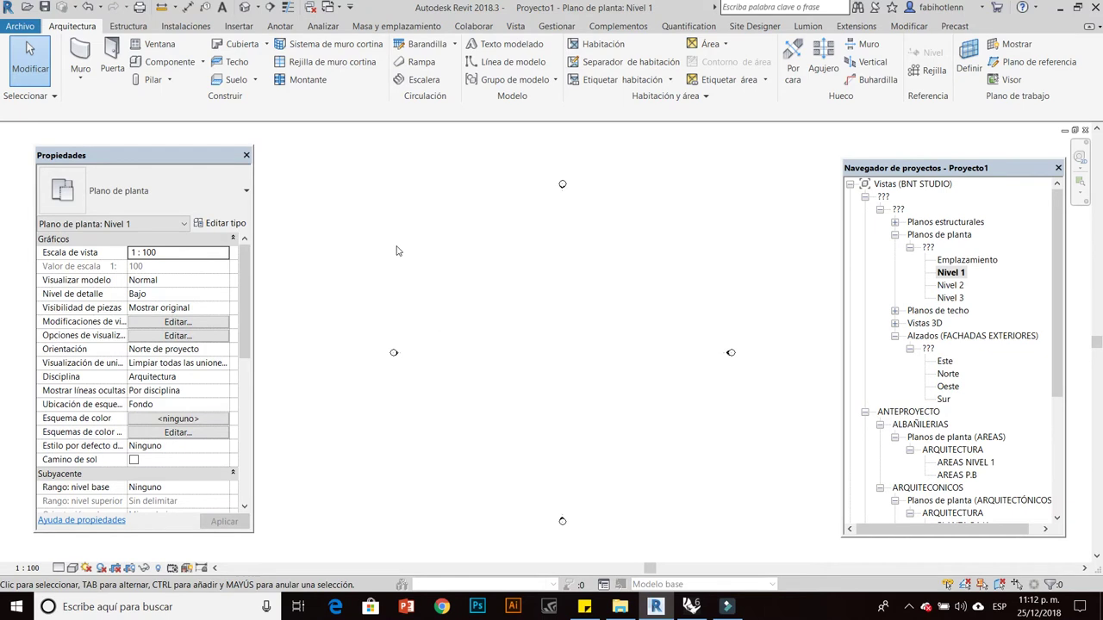
{"action": "left_click", "coordinate": [171, 81]}
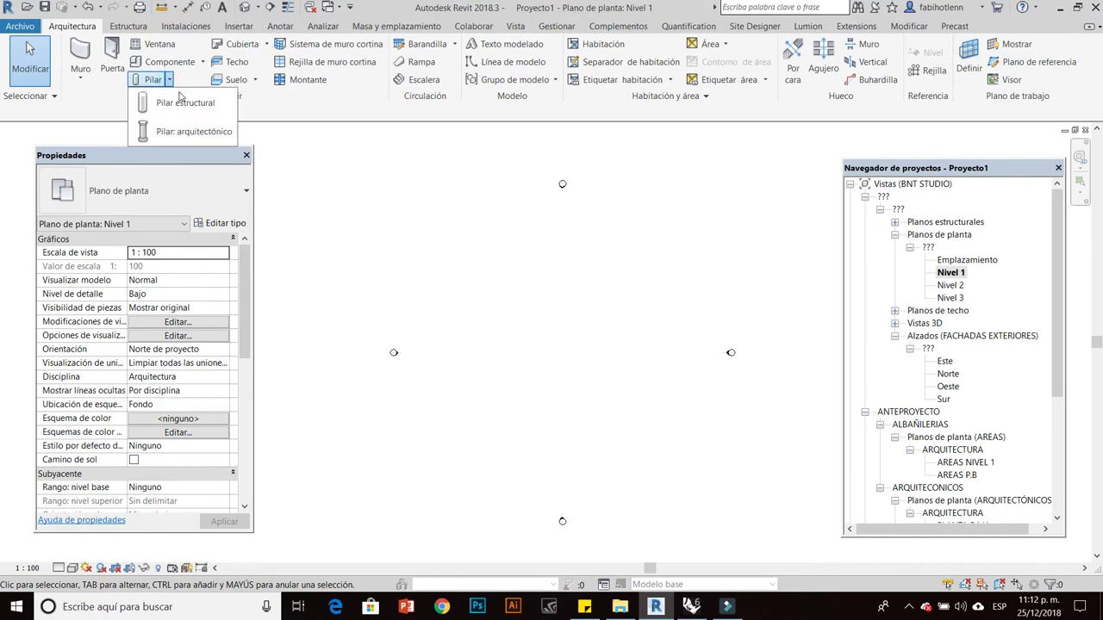
{"action": "left_click", "coordinate": [182, 134]}
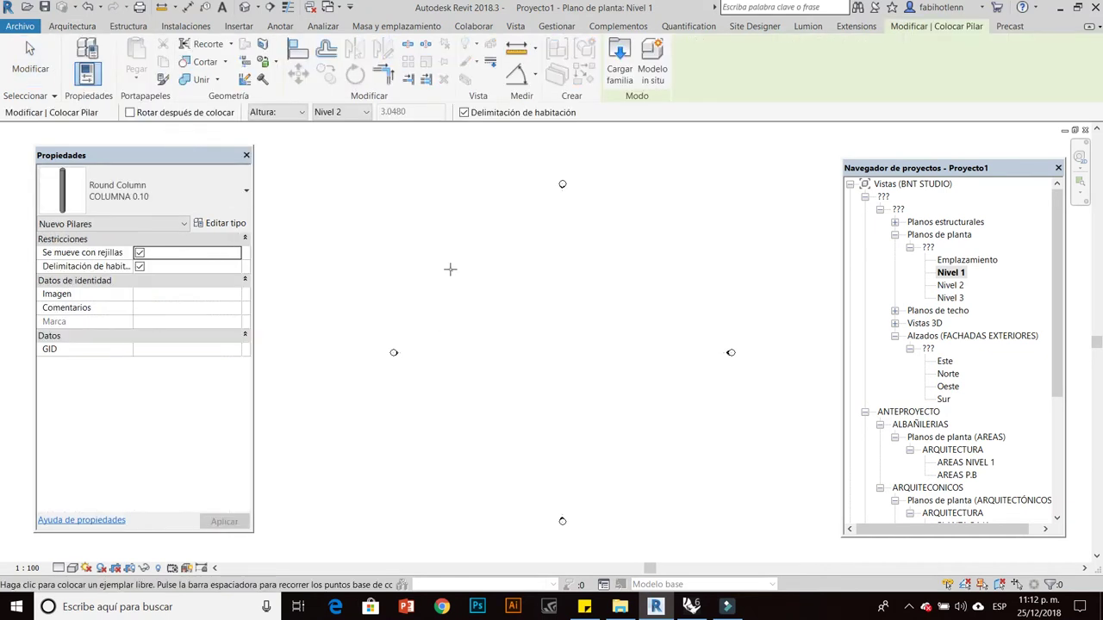
{"action": "left_click", "coordinate": [155, 197]}
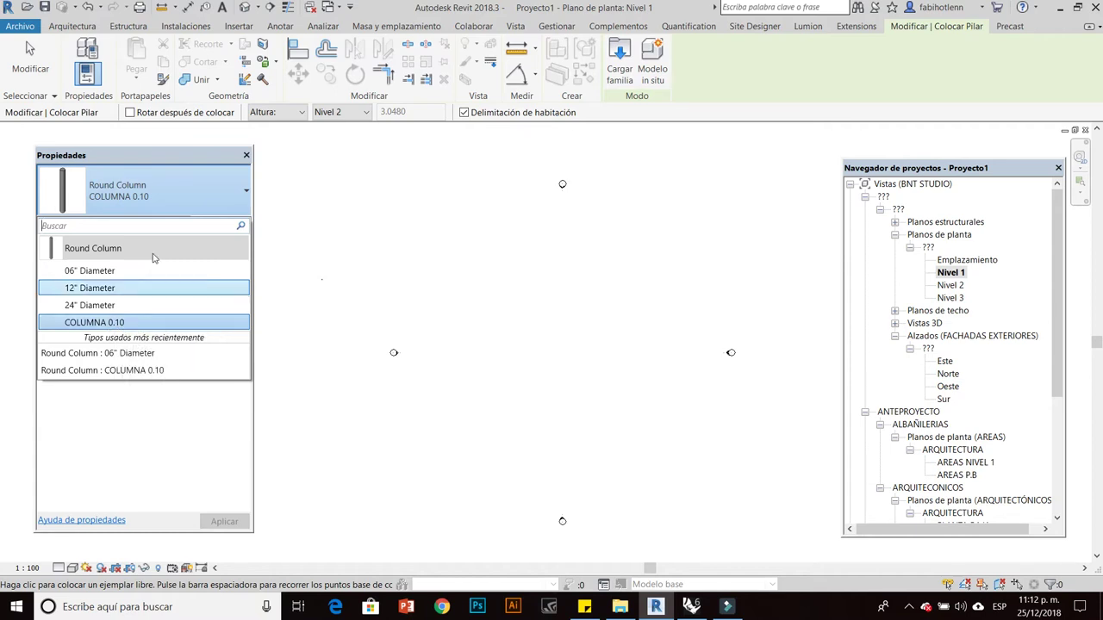
{"action": "left_click", "coordinate": [157, 197]}
{"action": "key", "text": "Escape"}
{"action": "key", "text": "Escape"}
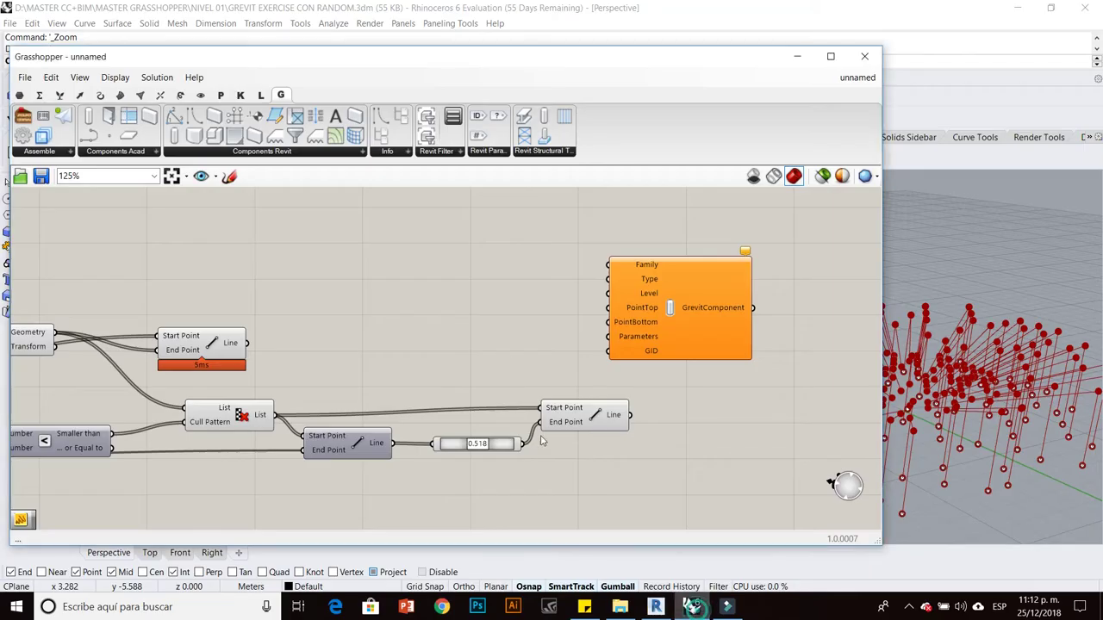
{"action": "scroll", "coordinate": [541, 441], "scroll_direction": "down", "scroll_amount": 2}
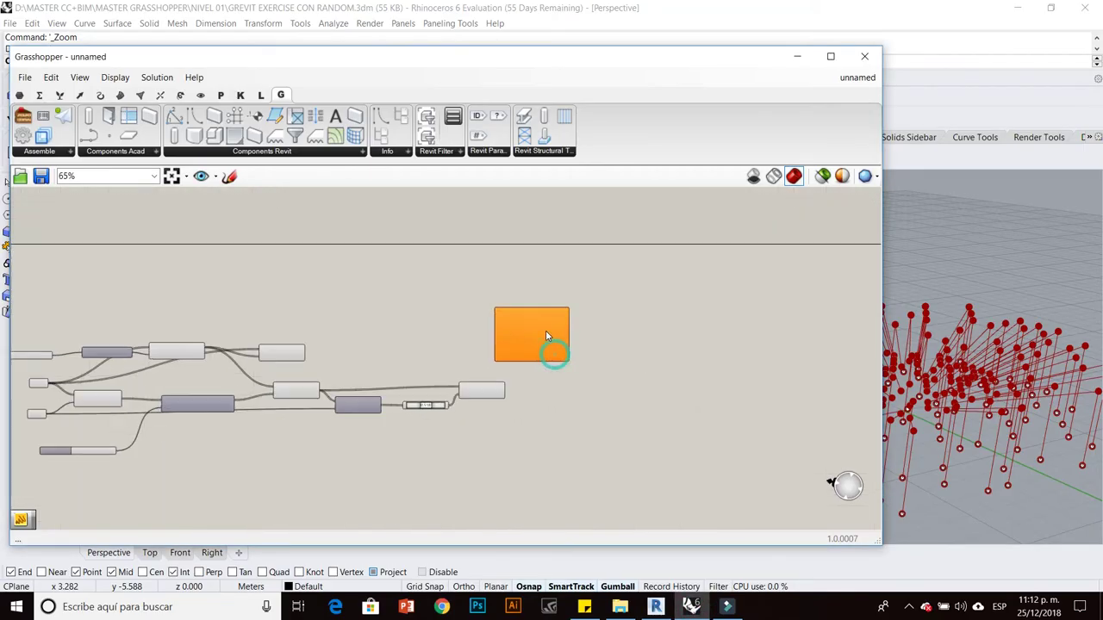
{"action": "scroll", "coordinate": [546, 330], "scroll_direction": "up", "scroll_amount": 3}
Add a one-line 'columna circular' text panel beside the Grevit column component.
{"action": "left_click", "coordinate": [492, 341]}
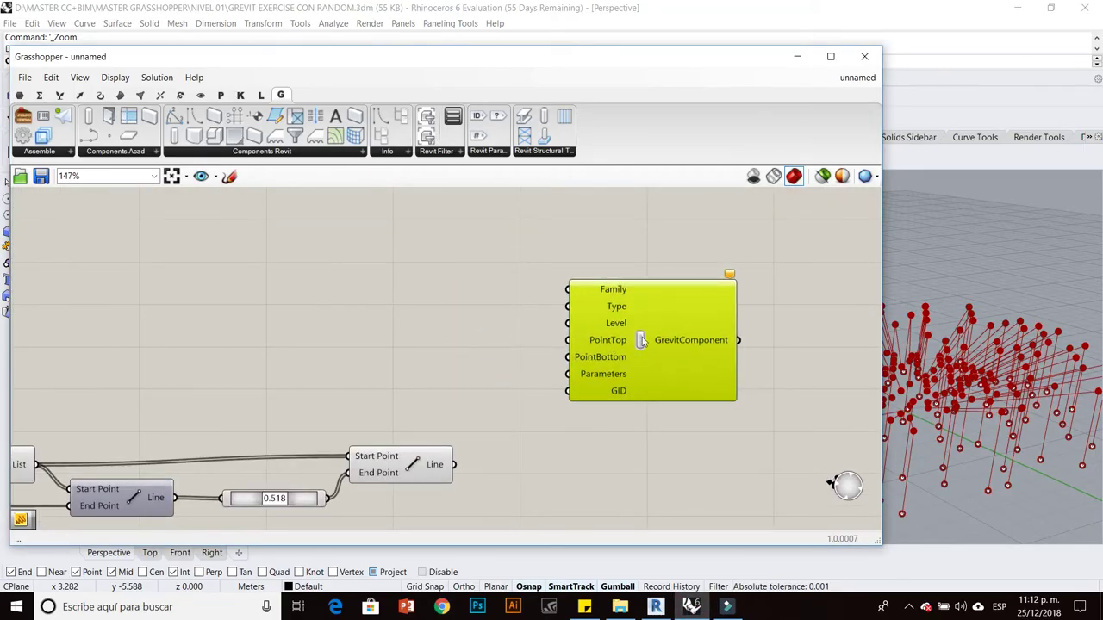
{"action": "left_click", "coordinate": [555, 321]}
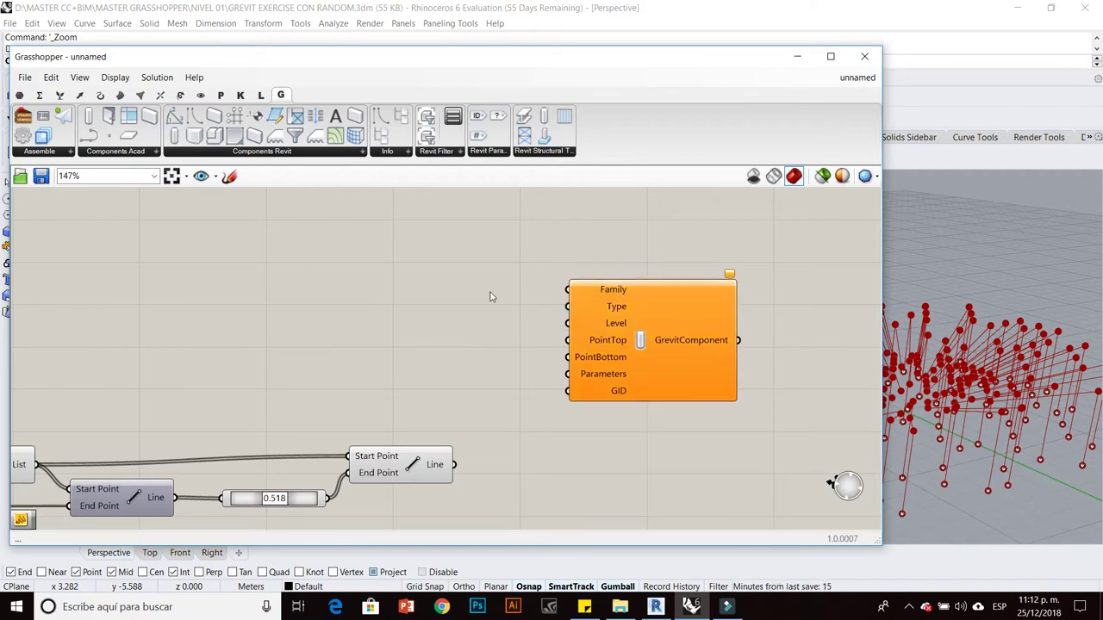
{"action": "mouse_move", "coordinate": [612, 290]}
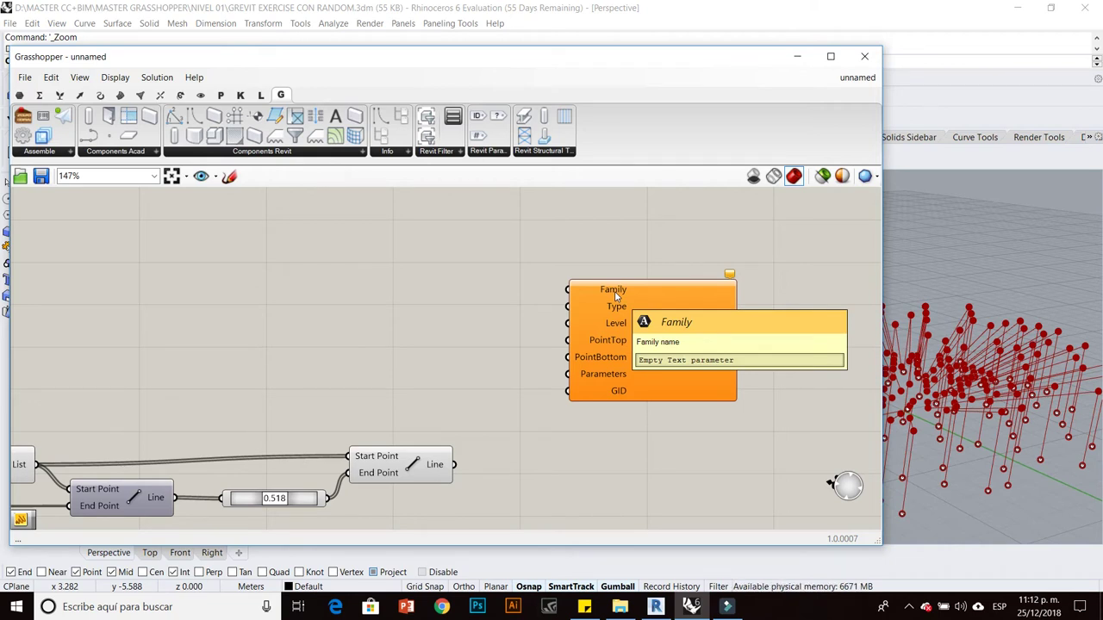
{"action": "left_click", "coordinate": [18, 95]}
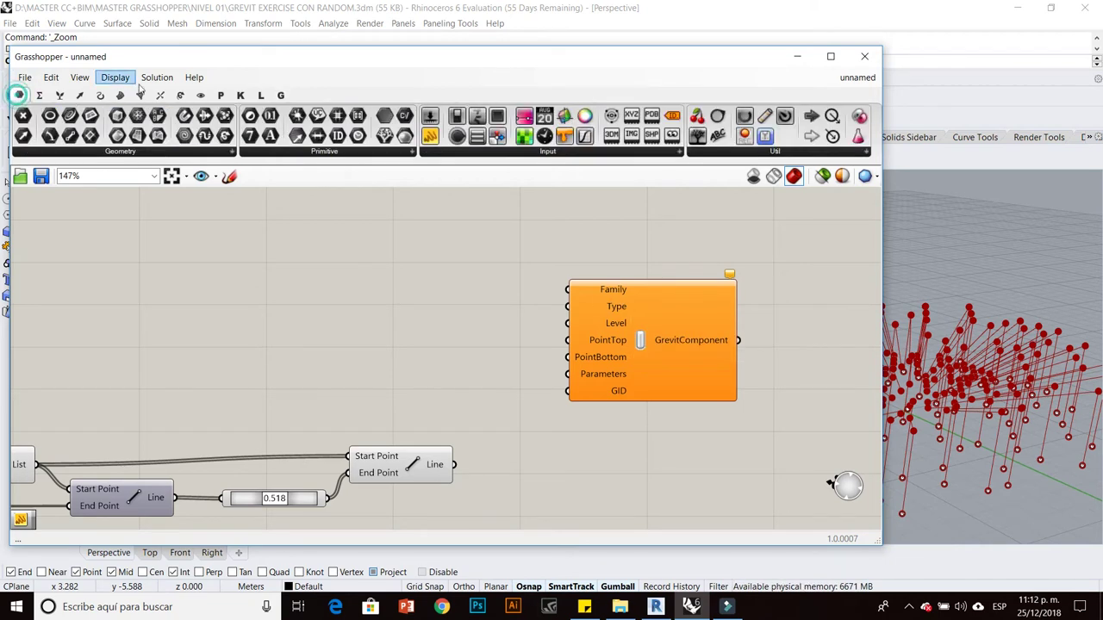
{"action": "left_click_drag", "start_coordinate": [429, 136], "coordinate": [426, 286]}
{"action": "double_click", "coordinate": [444, 301]}
{"action": "type", "text": "columna circular"}
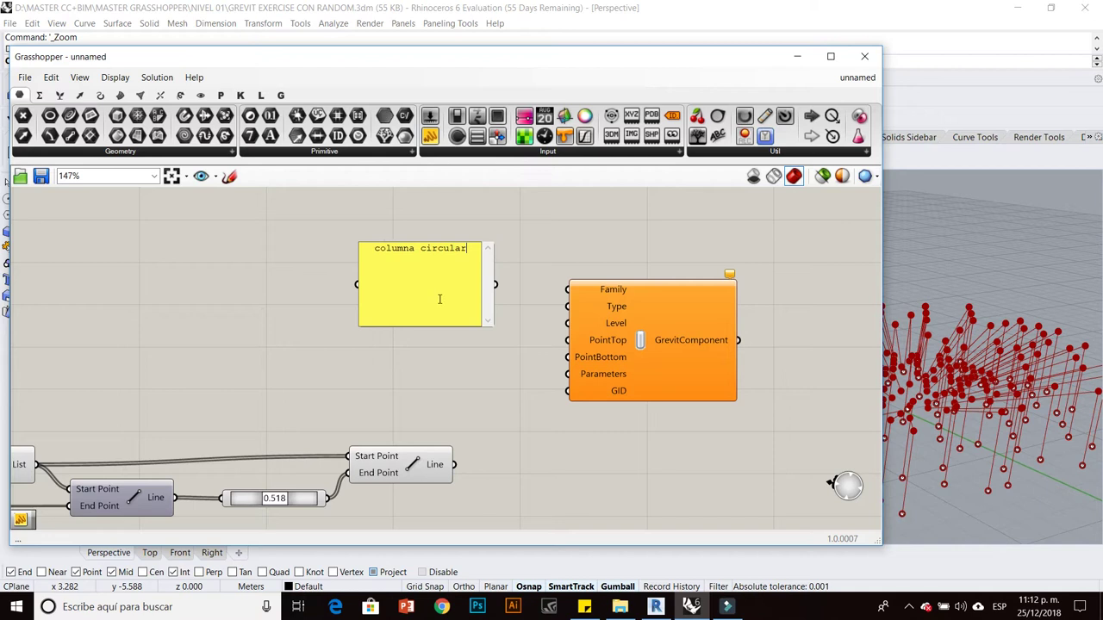
{"action": "left_click", "coordinate": [476, 362]}
{"action": "left_click", "coordinate": [448, 307]}
{"action": "mouse_move", "coordinate": [437, 326]}
{"action": "left_mouse_down"}
{"action": "mouse_move", "coordinate": [435, 257]}
{"action": "mouse_move", "coordinate": [568, 290]}
{"action": "left_mouse_up"}
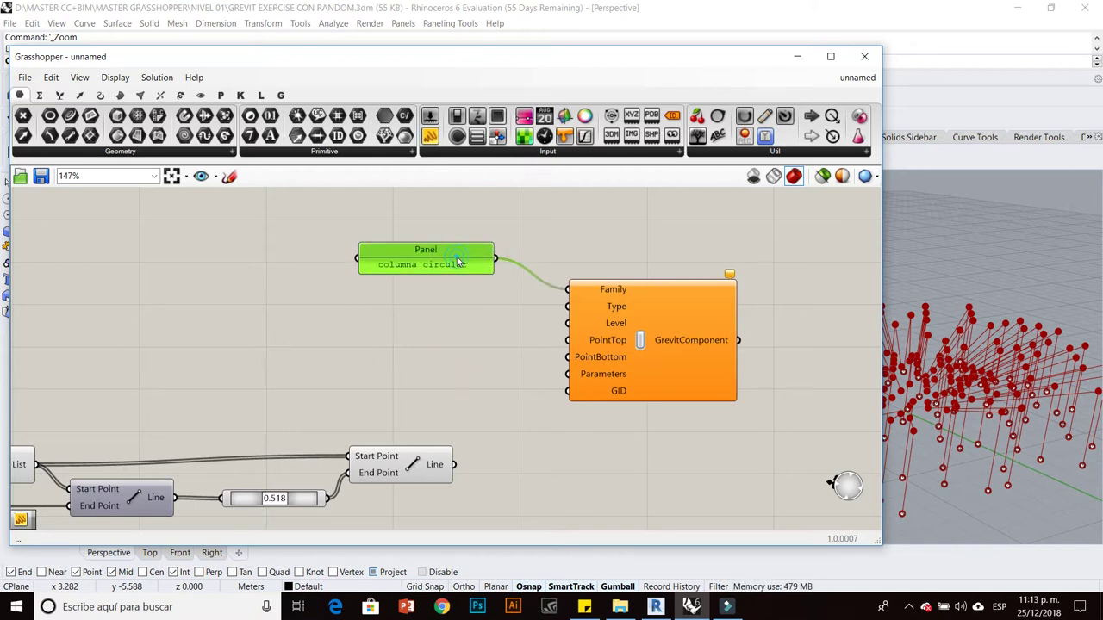
Duplicate the panel as 'pipe 0.10 radio' and wire it to the Type input.
{"action": "left_click_drag", "start_coordinate": [458, 261], "coordinate": [433, 323], "text": "alt"}
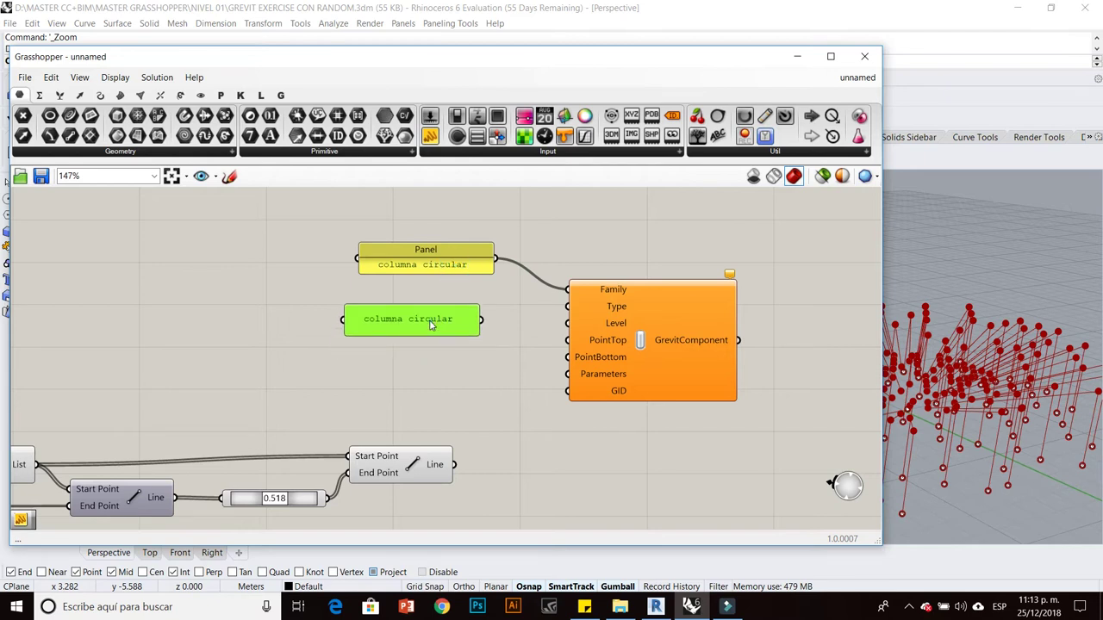
{"action": "double_click", "coordinate": [431, 324]}
{"action": "type", "text": "pipe"}
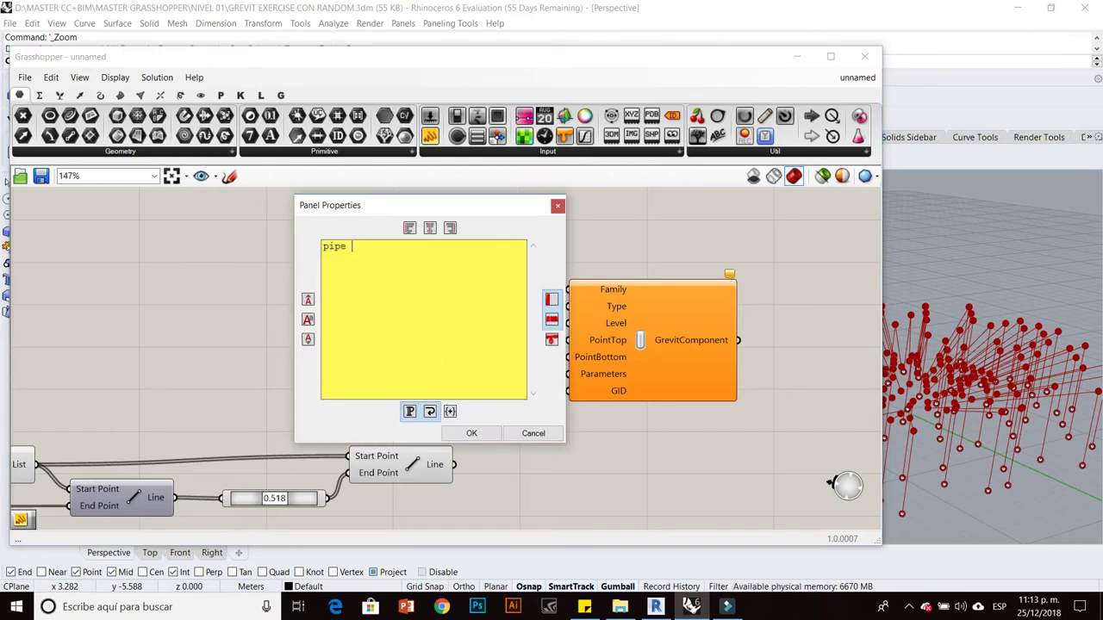
{"action": "type", "text": " radio"}
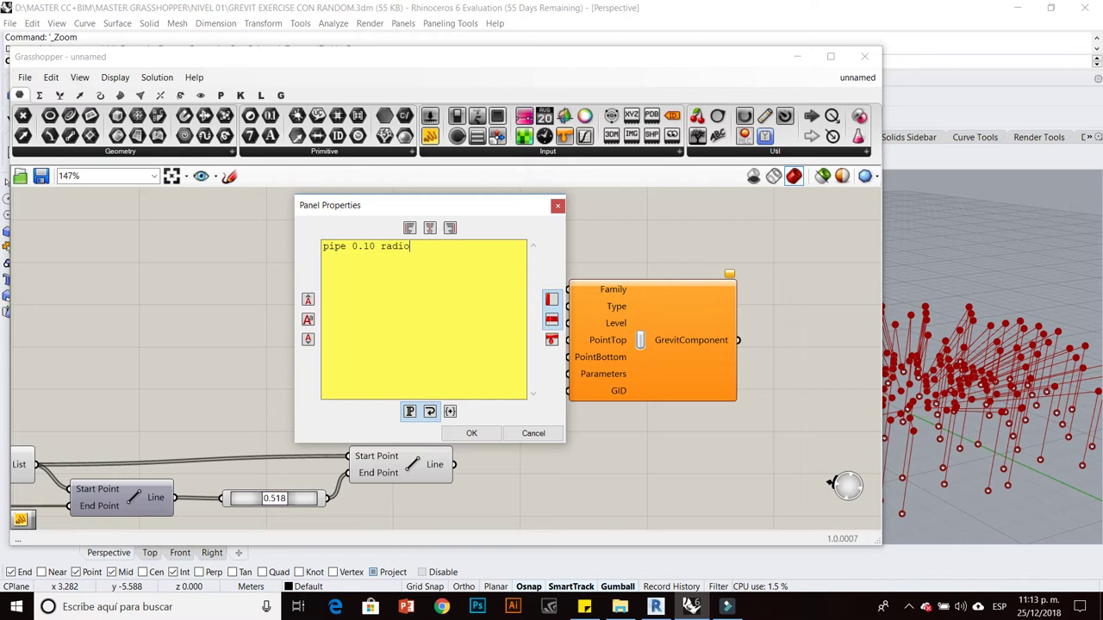
{"action": "left_click", "coordinate": [471, 433]}
{"action": "left_click_drag", "start_coordinate": [481, 319], "coordinate": [562, 313]}
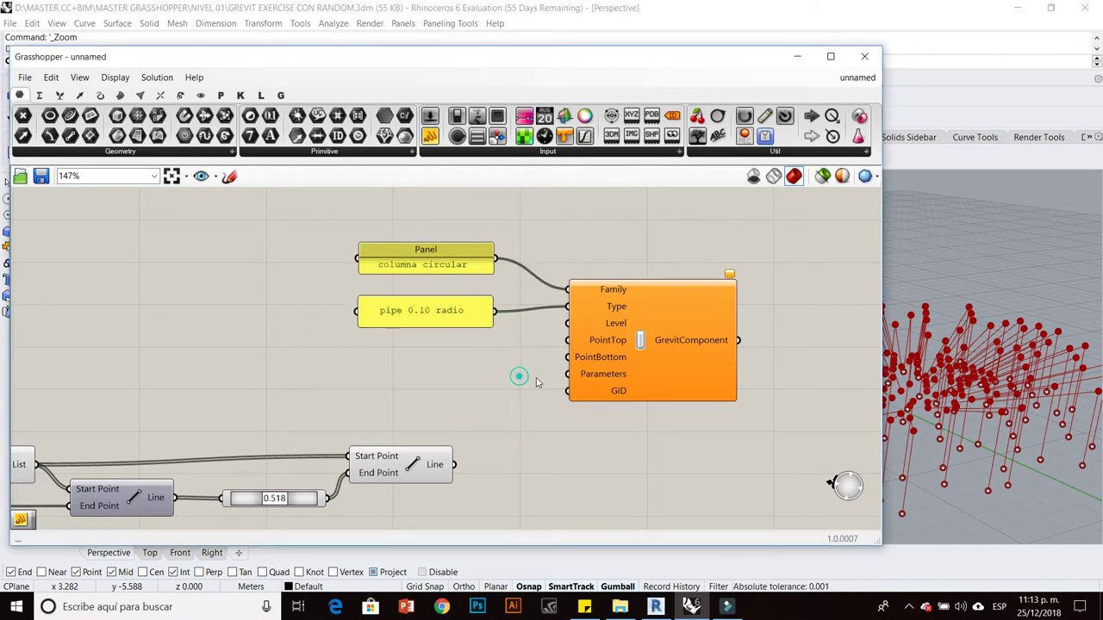
Wire the Cull Pattern List output into the column component's PointTop input.
{"action": "scroll", "coordinate": [591, 380], "scroll_direction": "up", "scroll_amount": 2}
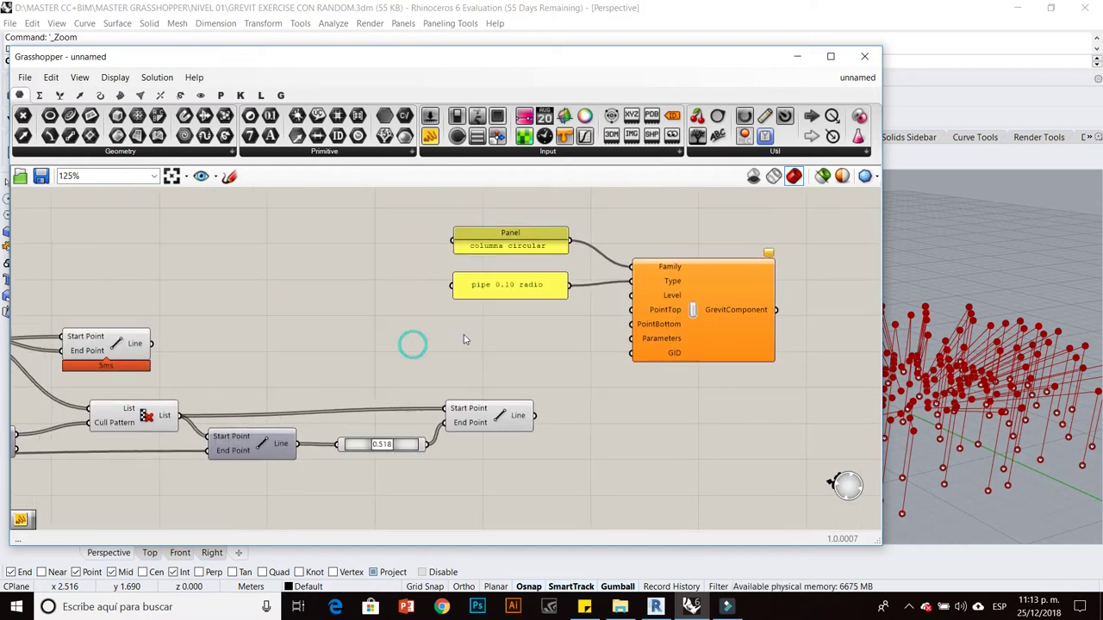
{"action": "scroll", "coordinate": [537, 320], "scroll_direction": "down", "scroll_amount": 3}
{"action": "scroll", "coordinate": [412, 341], "scroll_direction": "up", "scroll_amount": 3}
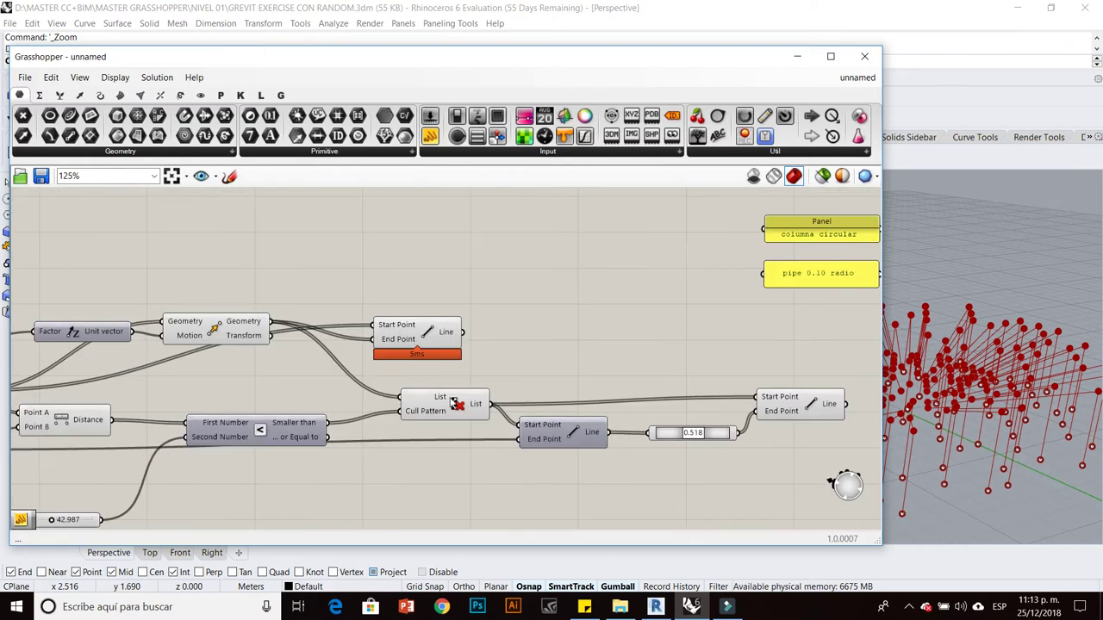
{"action": "left_click", "coordinate": [449, 403]}
{"action": "left_click", "coordinate": [497, 340]}
{"action": "right_click_drag", "start_coordinate": [531, 350], "coordinate": [382, 359]}
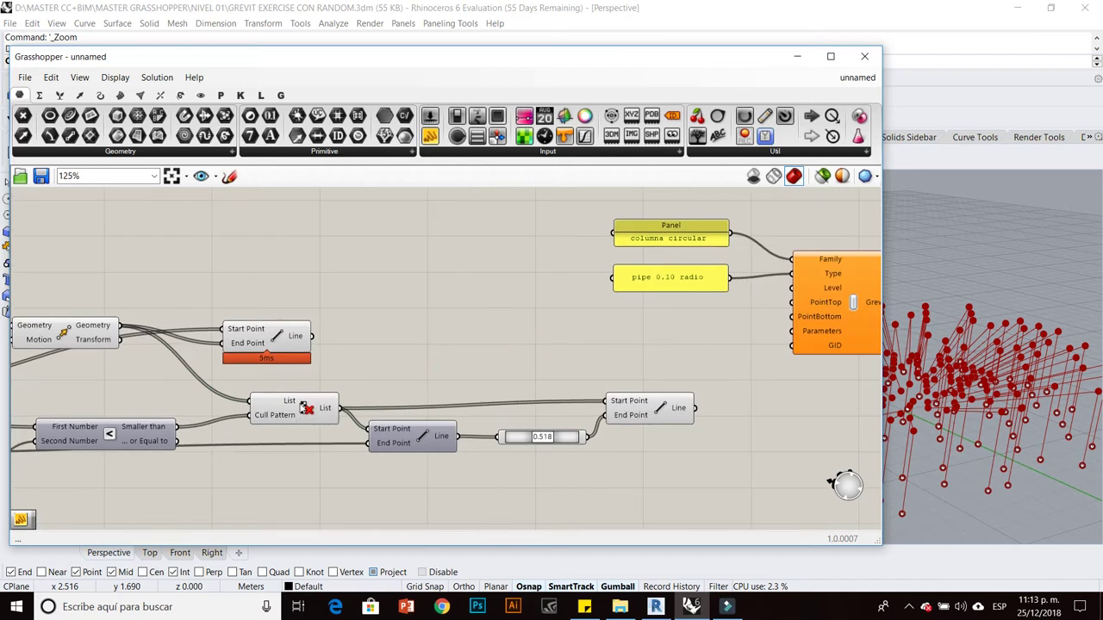
{"action": "left_click", "coordinate": [327, 406]}
{"action": "scroll", "coordinate": [356, 361], "scroll_direction": "down", "scroll_amount": 2}
{"action": "scroll", "coordinate": [338, 402], "scroll_direction": "up", "scroll_amount": 1}
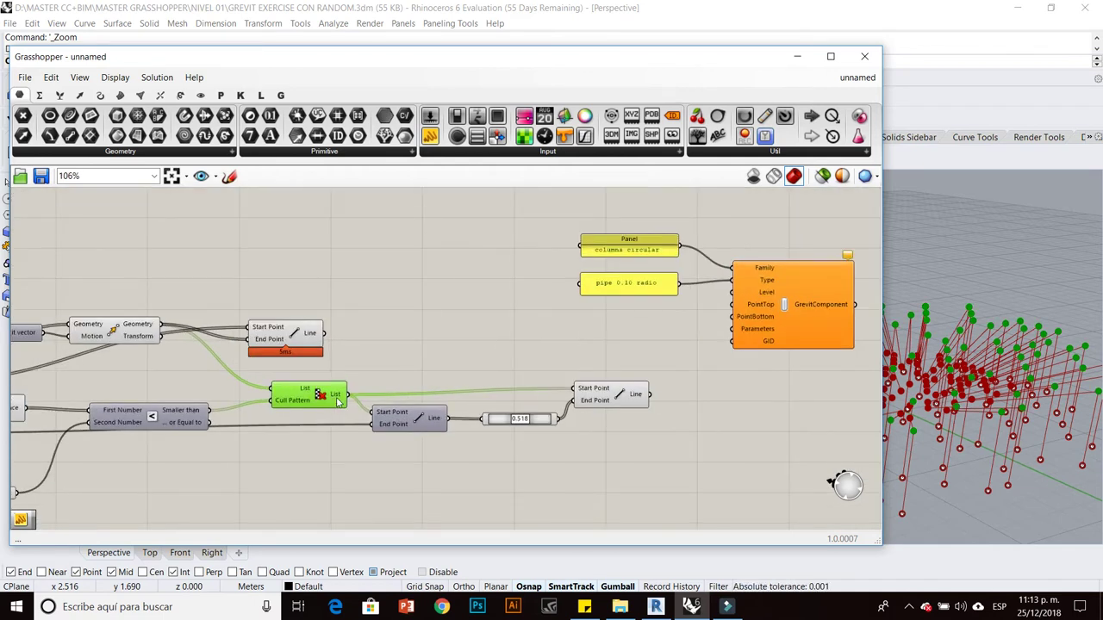
{"action": "left_click_drag", "start_coordinate": [347, 395], "coordinate": [733, 304]}
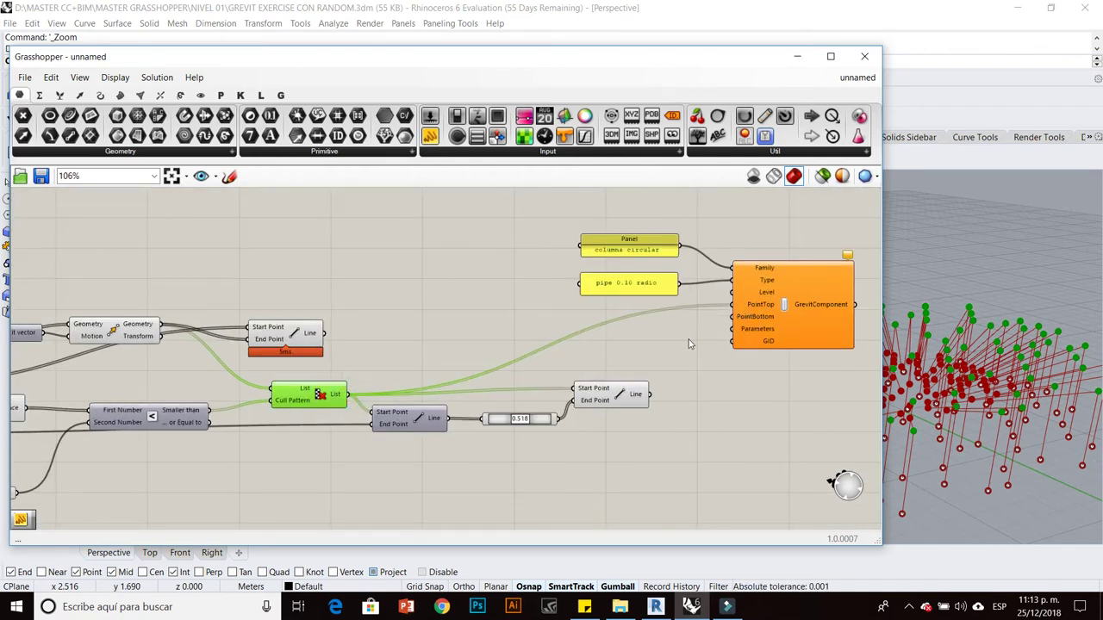
{"action": "left_click", "coordinate": [689, 342]}
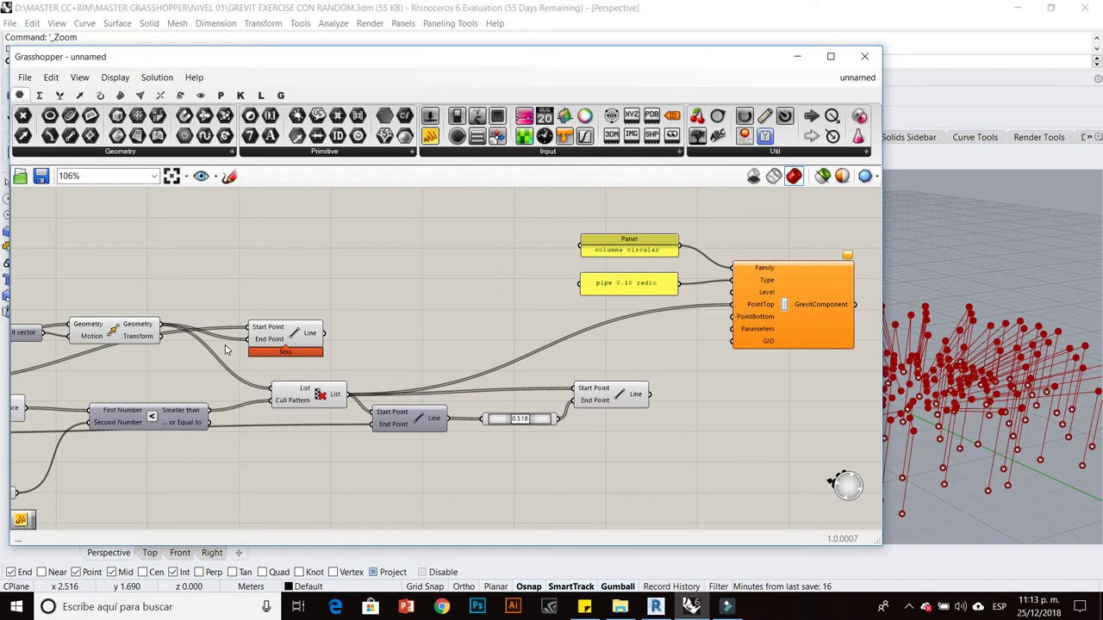
Wire the base Point parameter into the column component's PointBottom input.
{"action": "right_click_drag", "start_coordinate": [225, 345], "coordinate": [376, 334]}
{"action": "left_click", "coordinate": [267, 322]}
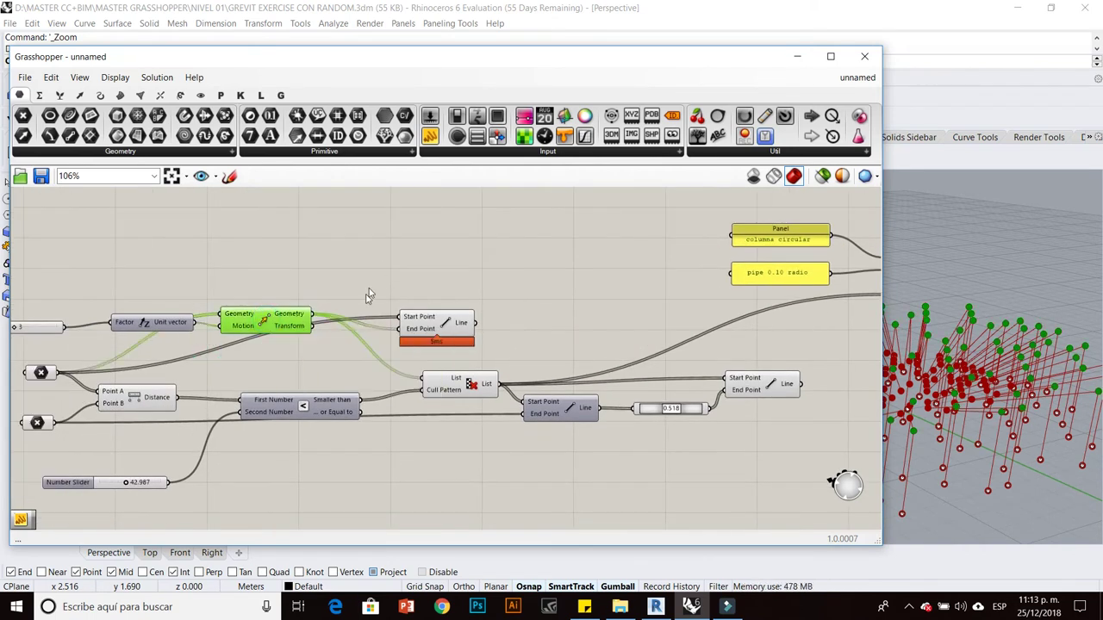
{"action": "right_click_drag", "start_coordinate": [382, 261], "coordinate": [354, 224]}
{"action": "left_click", "coordinate": [440, 347]}
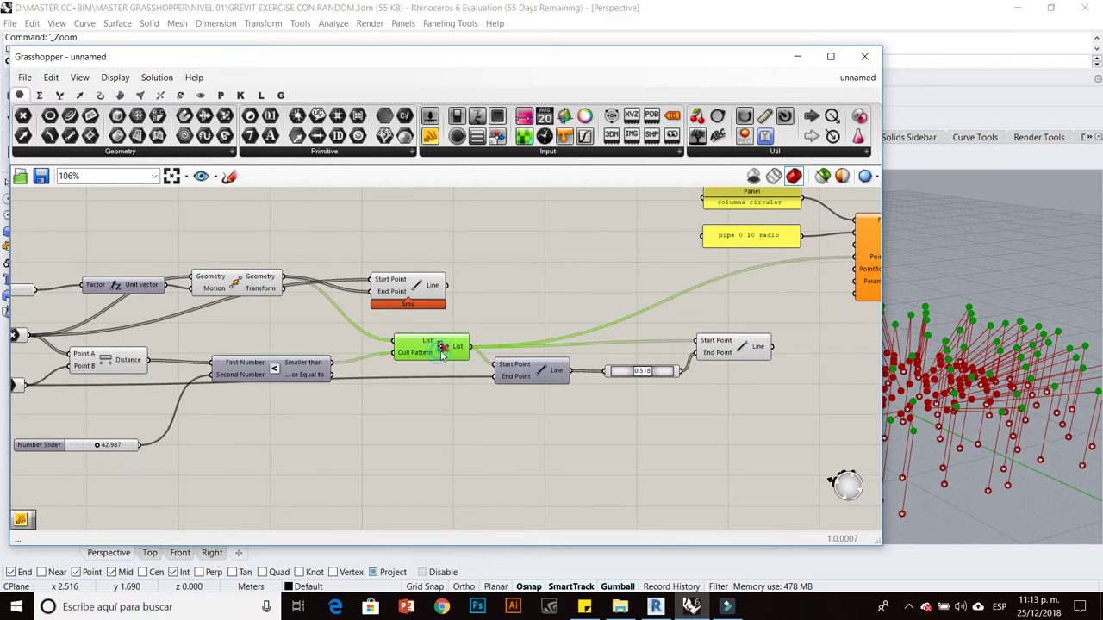
{"action": "left_click", "coordinate": [524, 300]}
{"action": "right_click_drag", "start_coordinate": [525, 301], "coordinate": [663, 293]}
{"action": "left_click", "coordinate": [151, 329]}
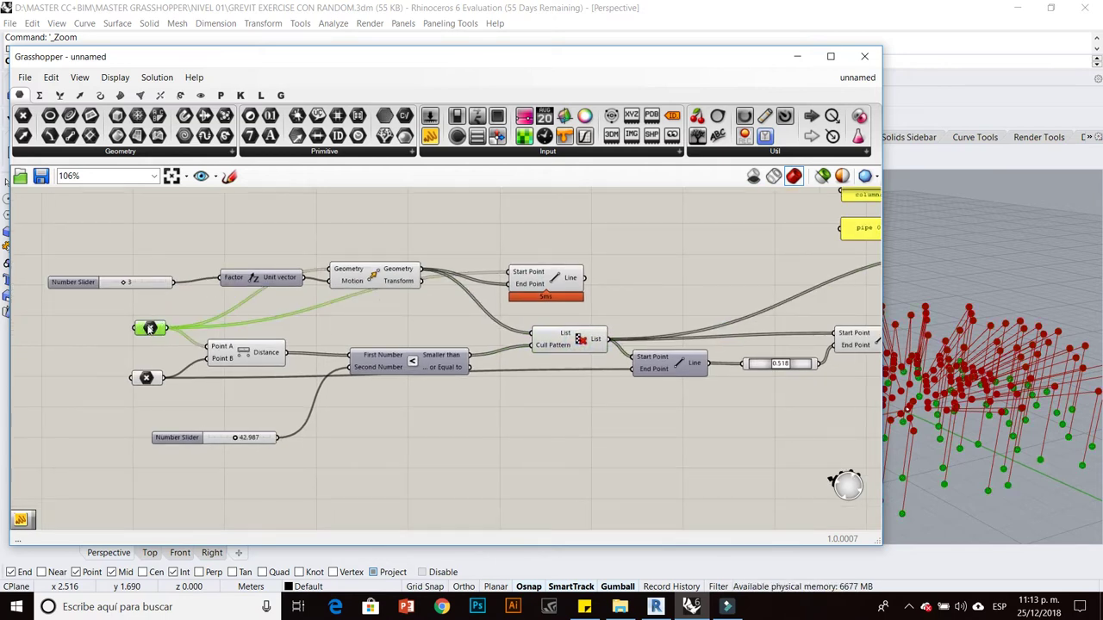
{"action": "mouse_move", "coordinate": [168, 332]}
{"action": "left_mouse_down"}
{"action": "mouse_move", "coordinate": [625, 297]}
{"action": "mouse_move", "coordinate": [683, 261]}
{"action": "left_mouse_up"}
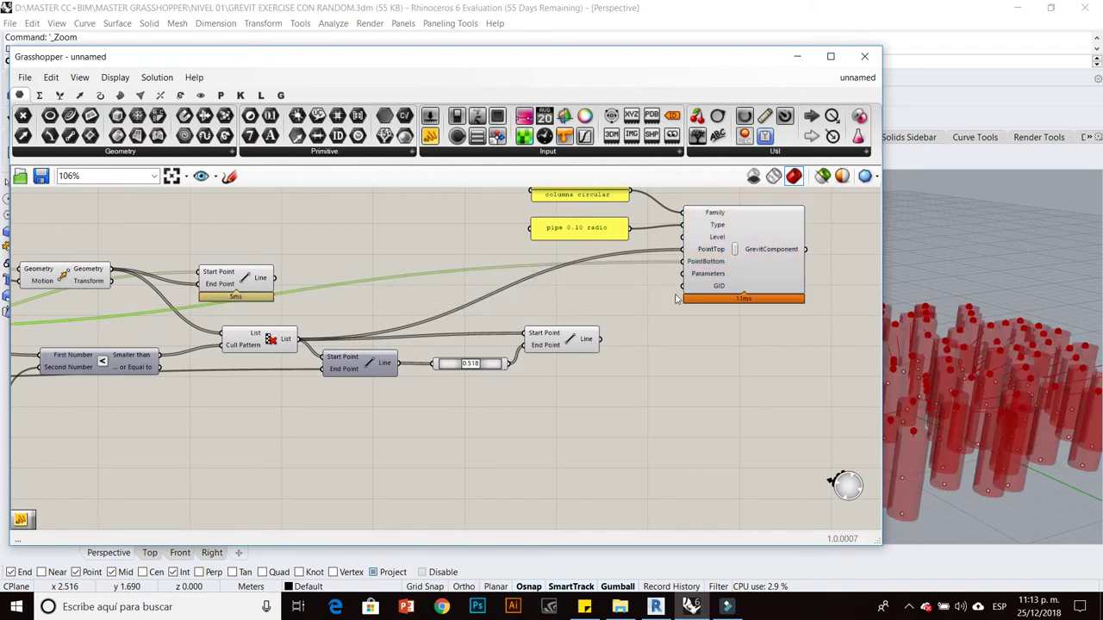
{"action": "scroll", "coordinate": [957, 404], "scroll_direction": "up", "scroll_amount": 3}
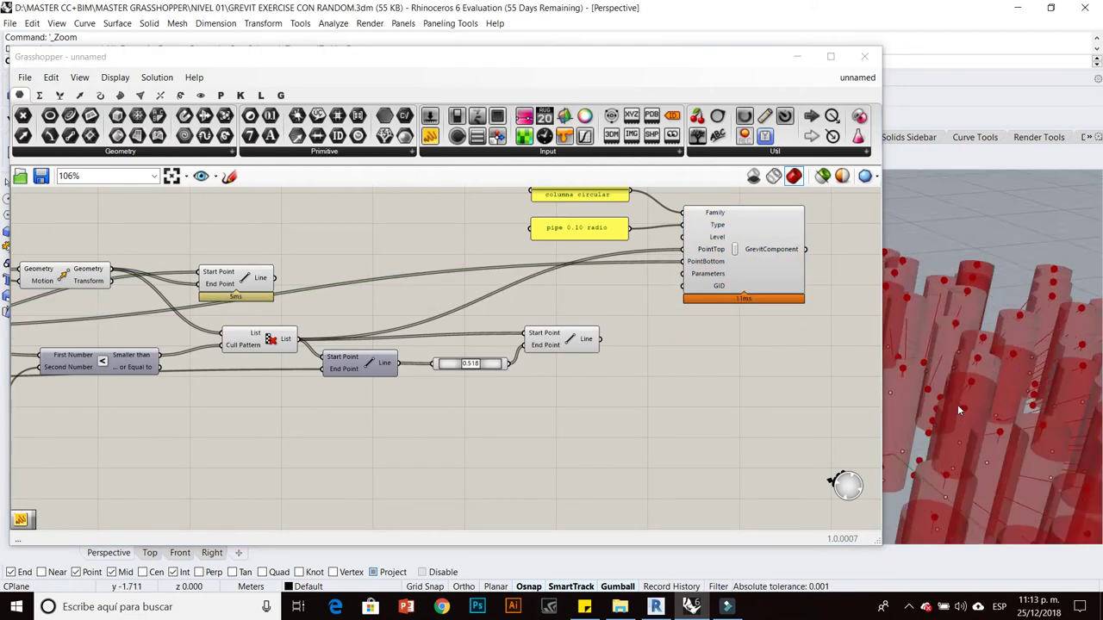
{"action": "scroll", "coordinate": [974, 387], "scroll_direction": "down", "scroll_amount": 4}
{"action": "scroll", "coordinate": [995, 348], "scroll_direction": "up", "scroll_amount": 3}
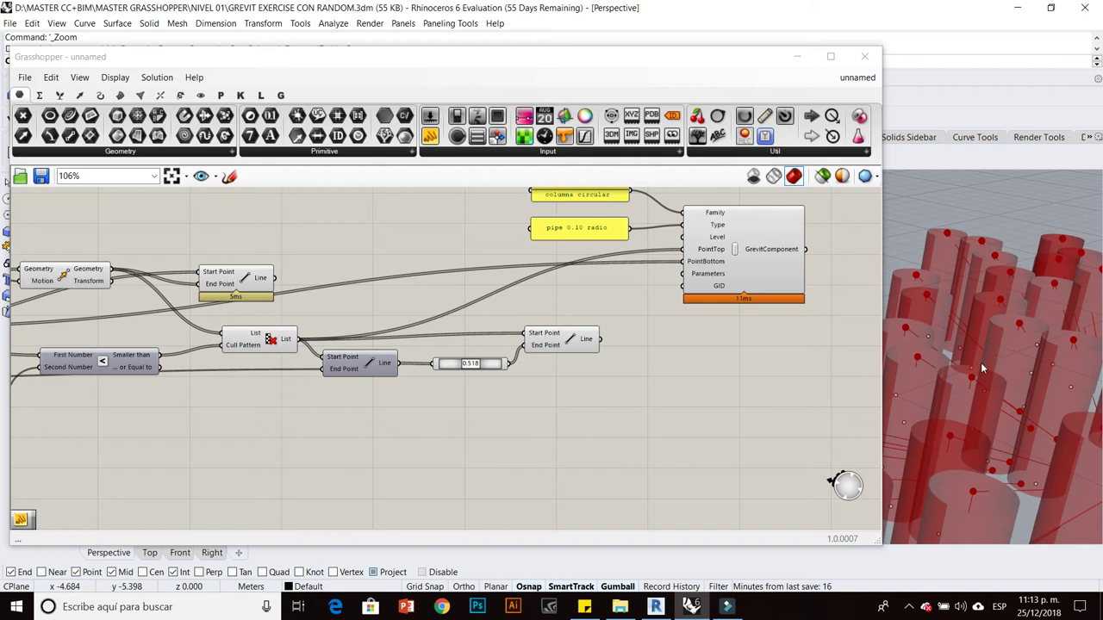
{"action": "scroll", "coordinate": [1038, 327], "scroll_direction": "up", "scroll_amount": 2}
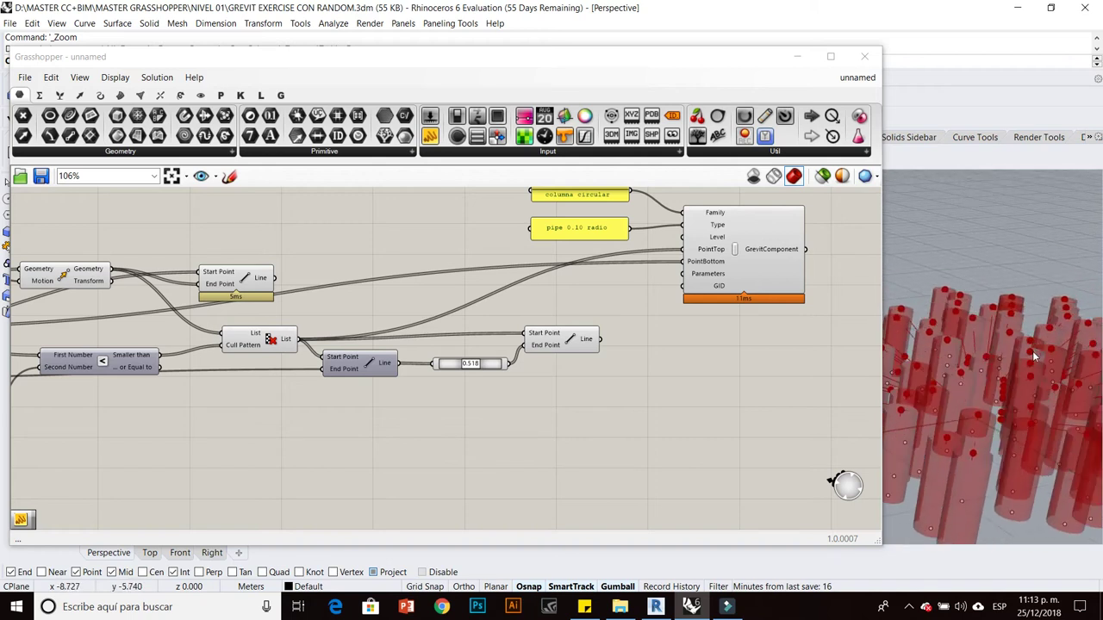
{"action": "scroll", "coordinate": [1025, 354], "scroll_direction": "up", "scroll_amount": 2}
{"action": "scroll", "coordinate": [1023, 319], "scroll_direction": "up", "scroll_amount": 3}
{"action": "scroll", "coordinate": [1023, 312], "scroll_direction": "down", "scroll_amount": 3}
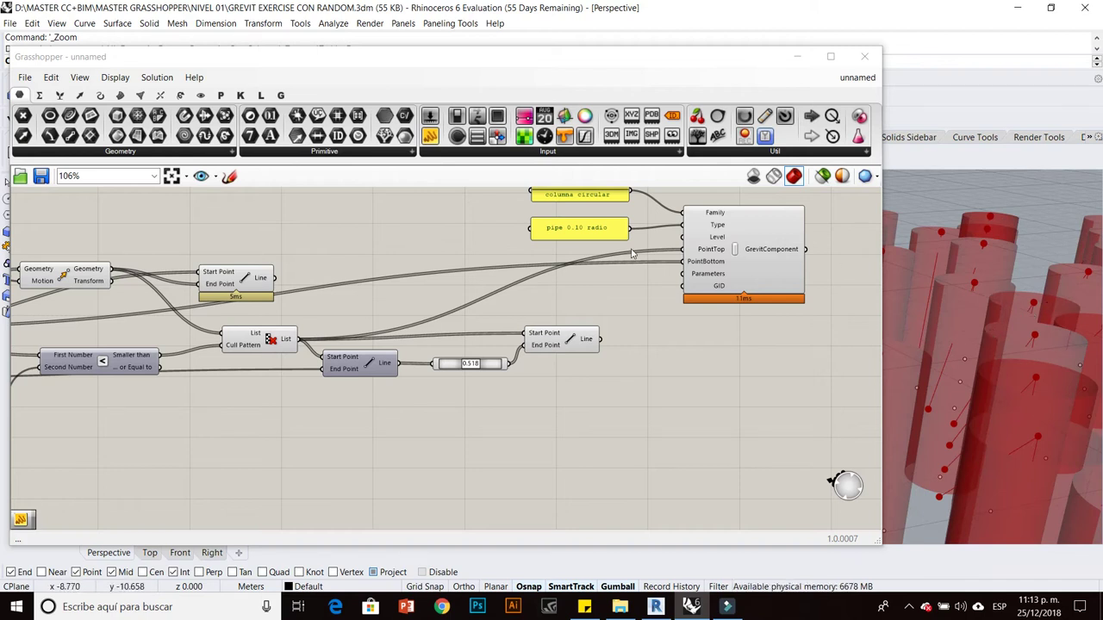
{"action": "right_click_drag", "start_coordinate": [649, 331], "coordinate": [610, 320]}
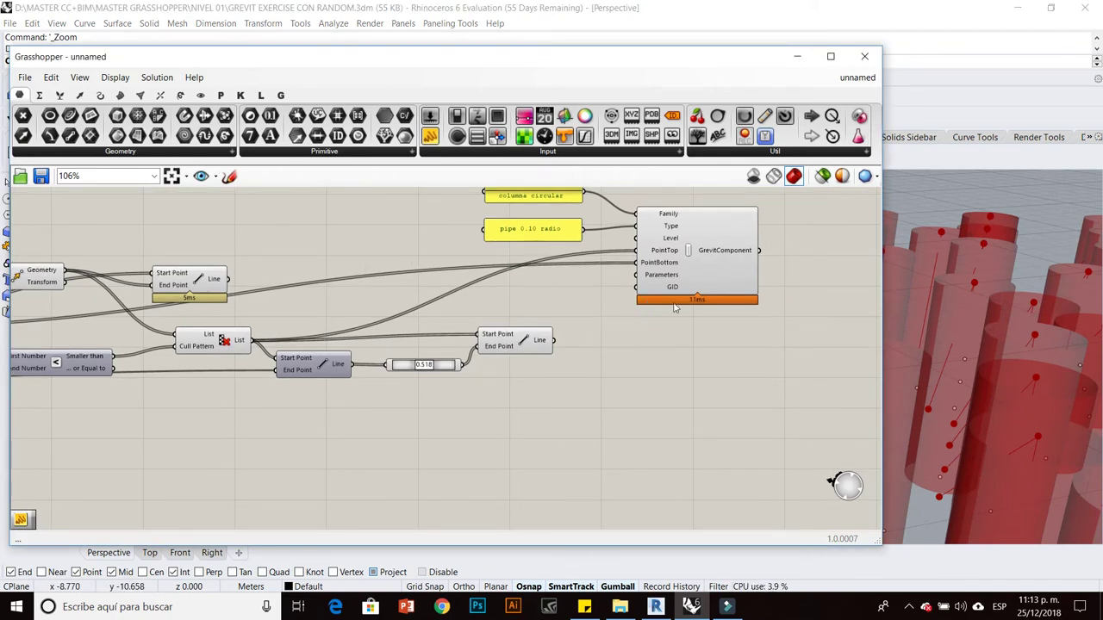
{"action": "right_click_drag", "start_coordinate": [666, 350], "coordinate": [596, 354]}
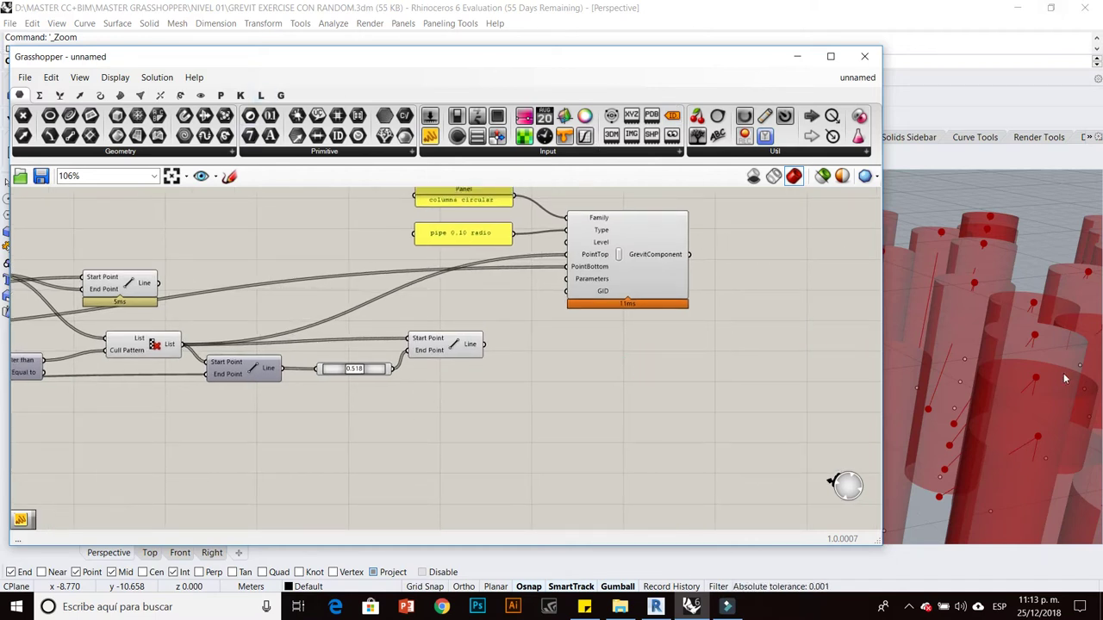
Place a Grevit Send component from the Assemble group and feed GrevitComponent into Components.
{"action": "left_click", "coordinate": [280, 94]}
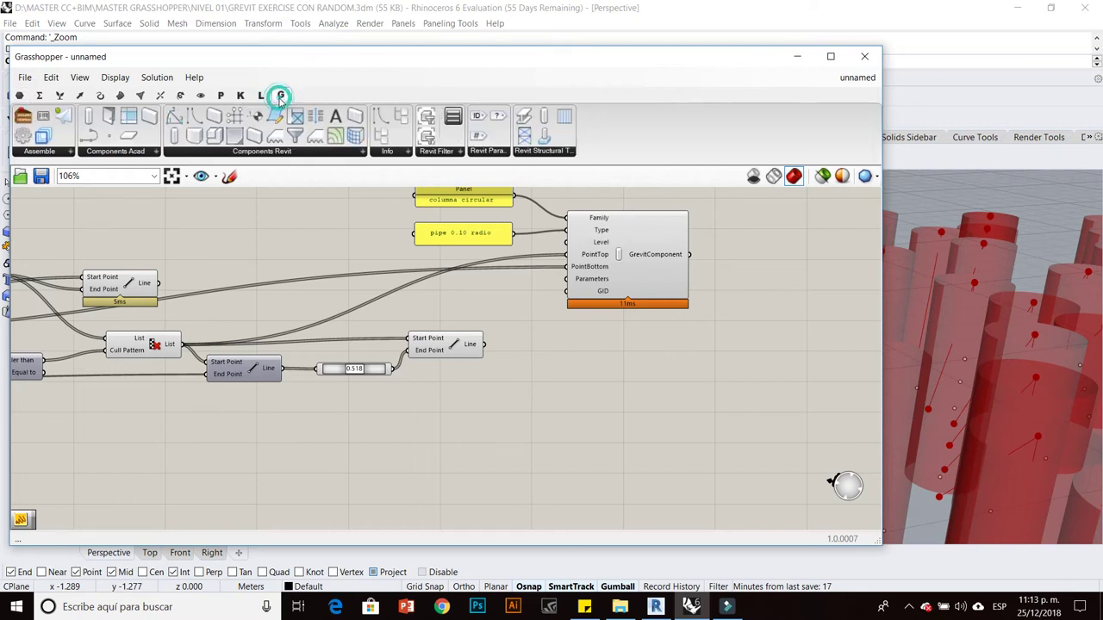
{"action": "left_click", "coordinate": [72, 151]}
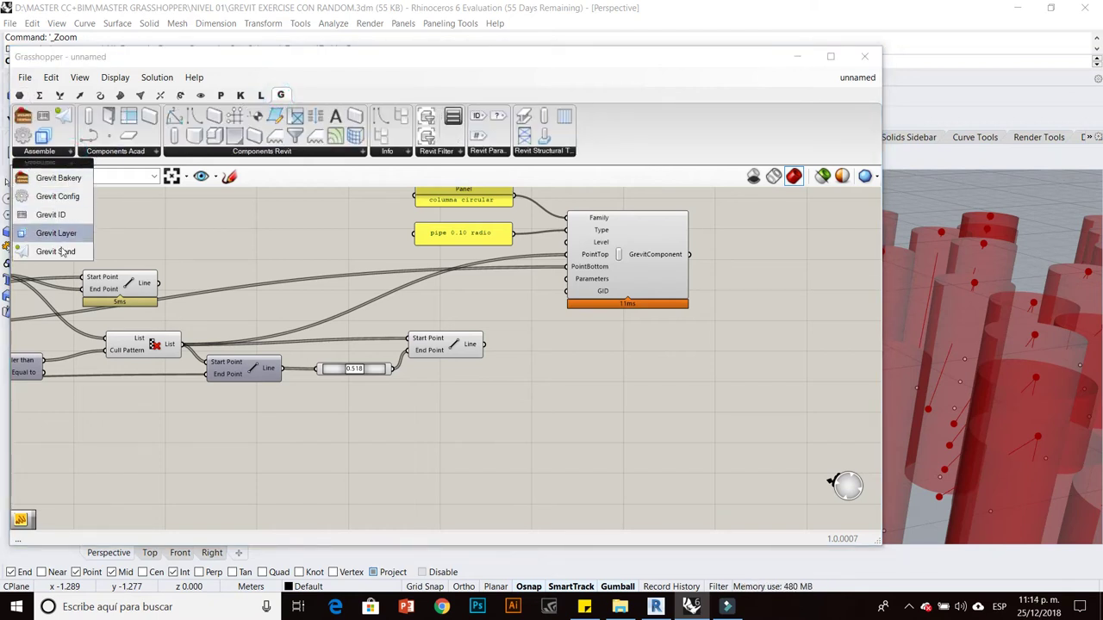
{"action": "left_click_drag", "start_coordinate": [56, 251], "coordinate": [738, 382]}
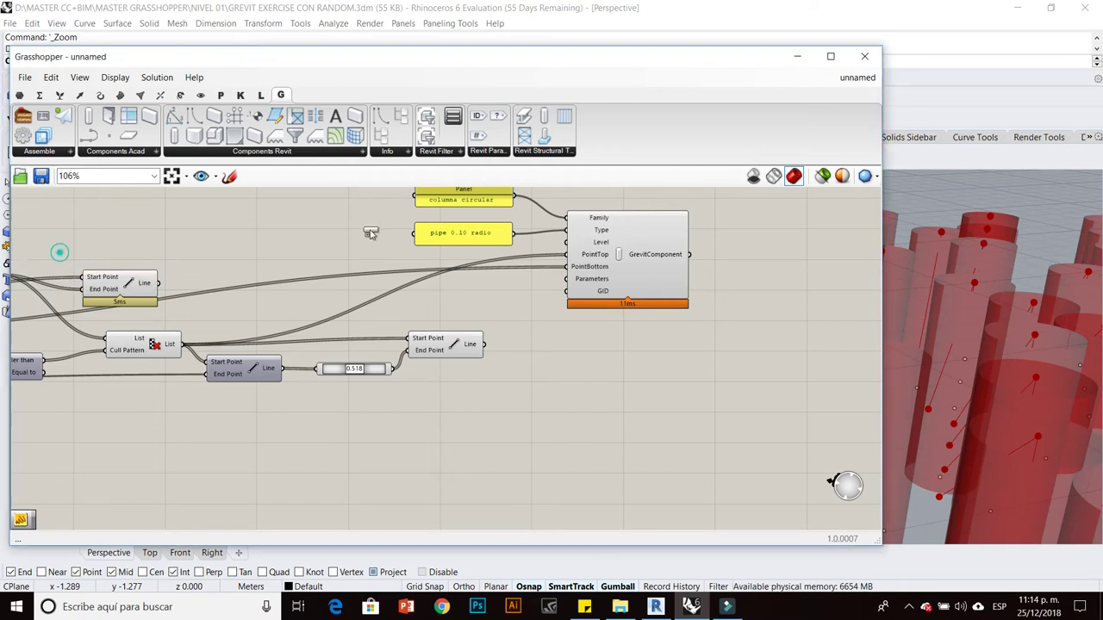
{"action": "right_click_drag", "start_coordinate": [728, 379], "coordinate": [652, 393]}
{"action": "left_click_drag", "start_coordinate": [651, 392], "coordinate": [746, 307]}
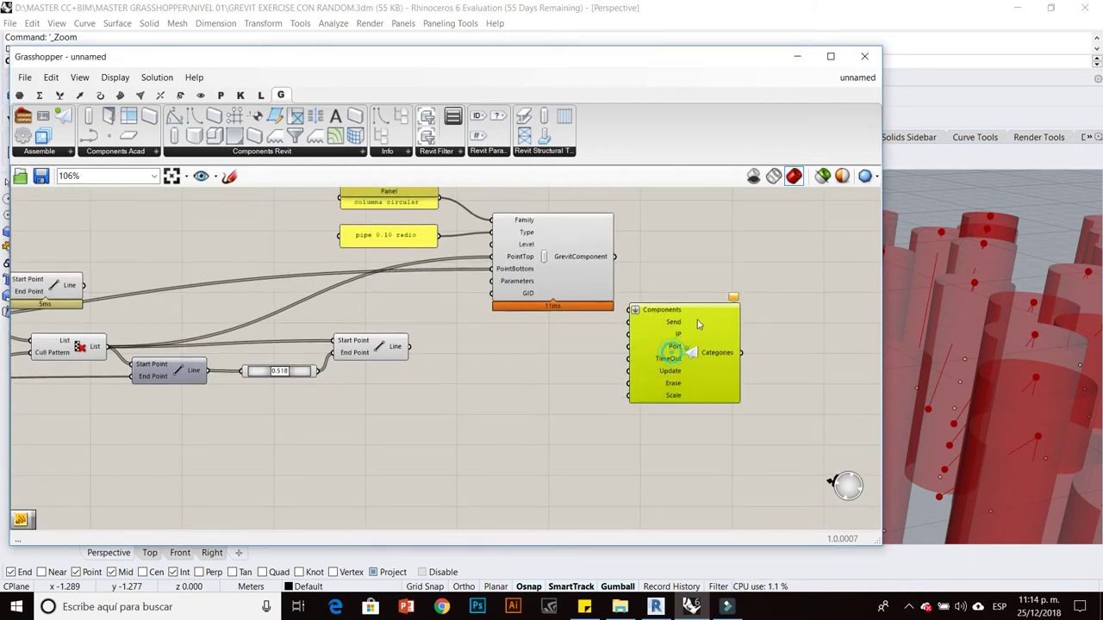
{"action": "left_click", "coordinate": [669, 286]}
{"action": "scroll", "coordinate": [738, 257], "scroll_direction": "up", "scroll_amount": 3}
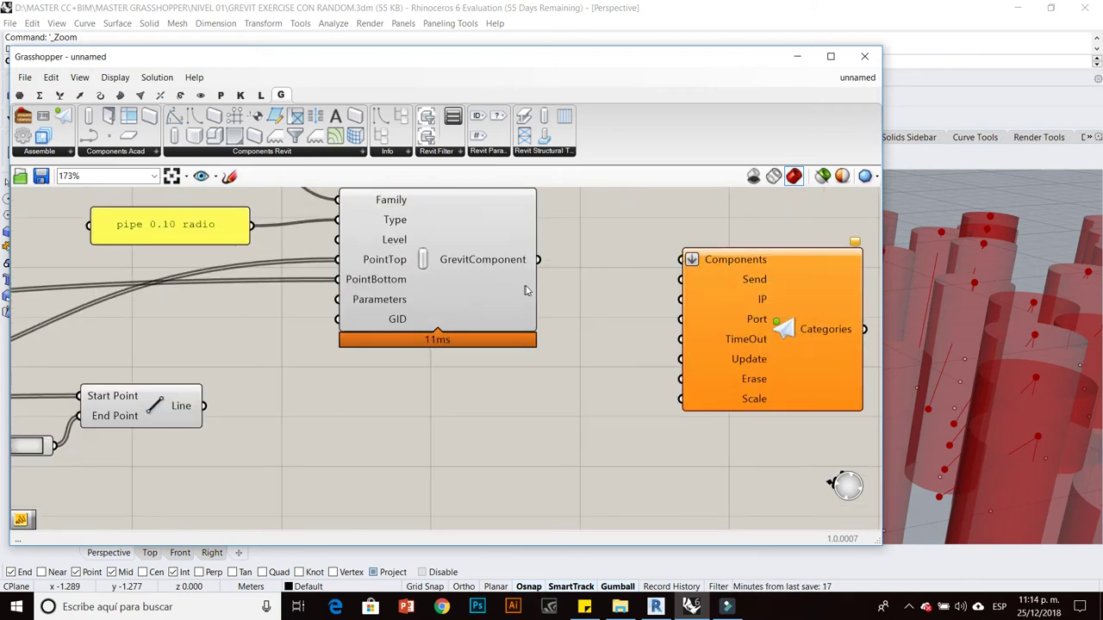
{"action": "right_click_drag", "start_coordinate": [528, 291], "coordinate": [457, 306]}
{"action": "left_click_drag", "start_coordinate": [466, 274], "coordinate": [610, 274]}
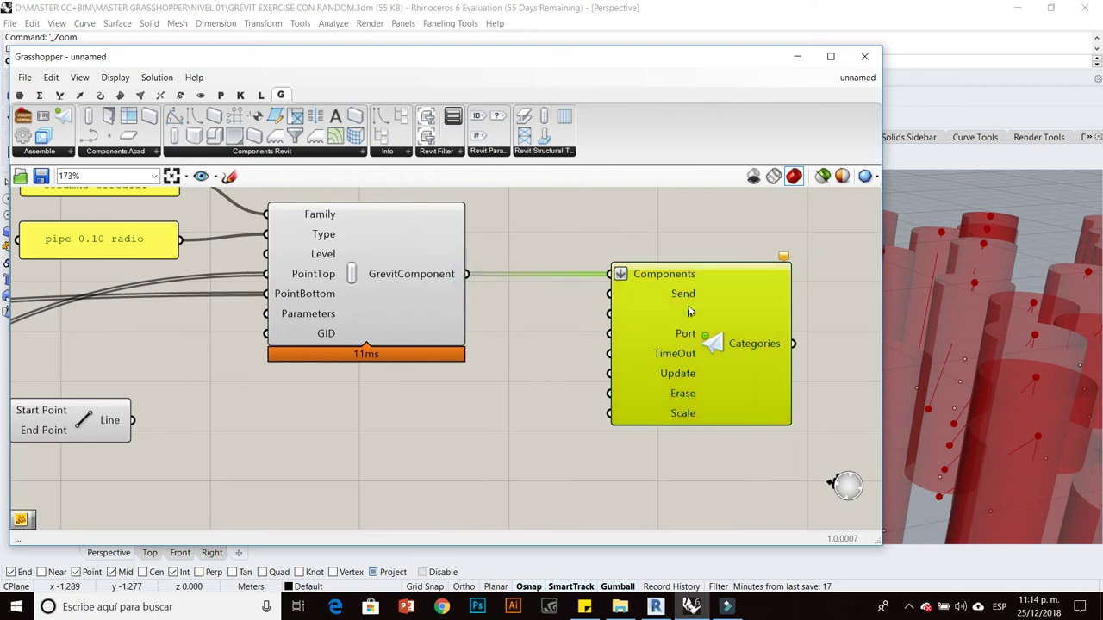
{"action": "left_click_drag", "start_coordinate": [688, 311], "coordinate": [731, 317]}
{"action": "left_click", "coordinate": [627, 330]}
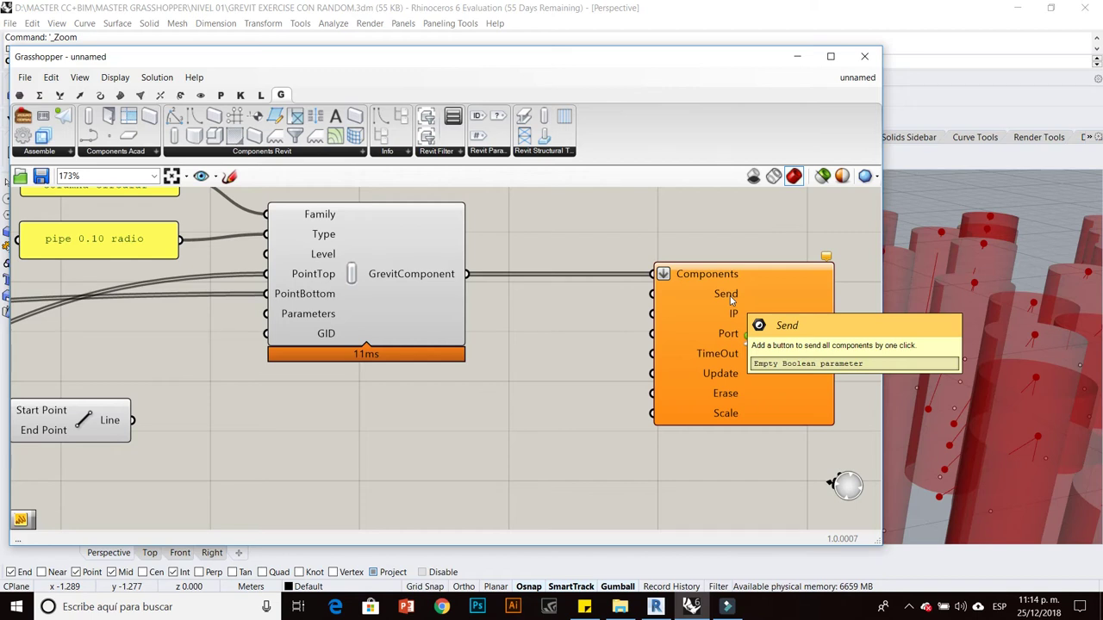
Add a Button via canvas search and wire it to the Send input.
{"action": "double_click", "coordinate": [567, 475]}
{"action": "type", "text": "butt"}
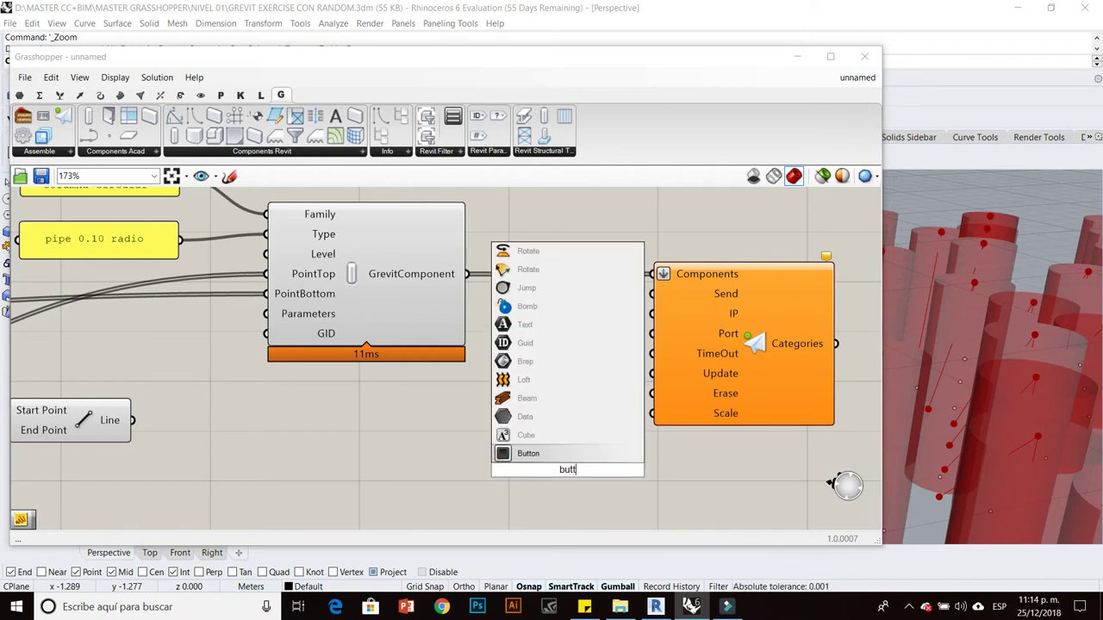
{"action": "key", "text": "Return"}
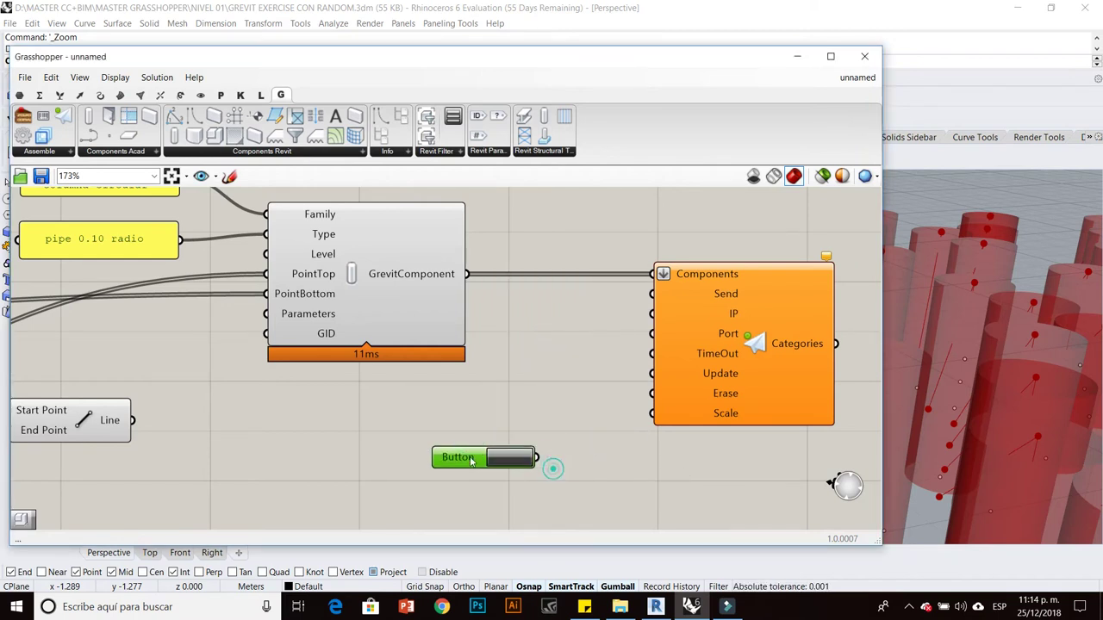
{"action": "mouse_move", "coordinate": [538, 458]}
{"action": "left_mouse_down"}
{"action": "mouse_move", "coordinate": [600, 332]}
{"action": "mouse_move", "coordinate": [633, 301]}
{"action": "left_mouse_up"}
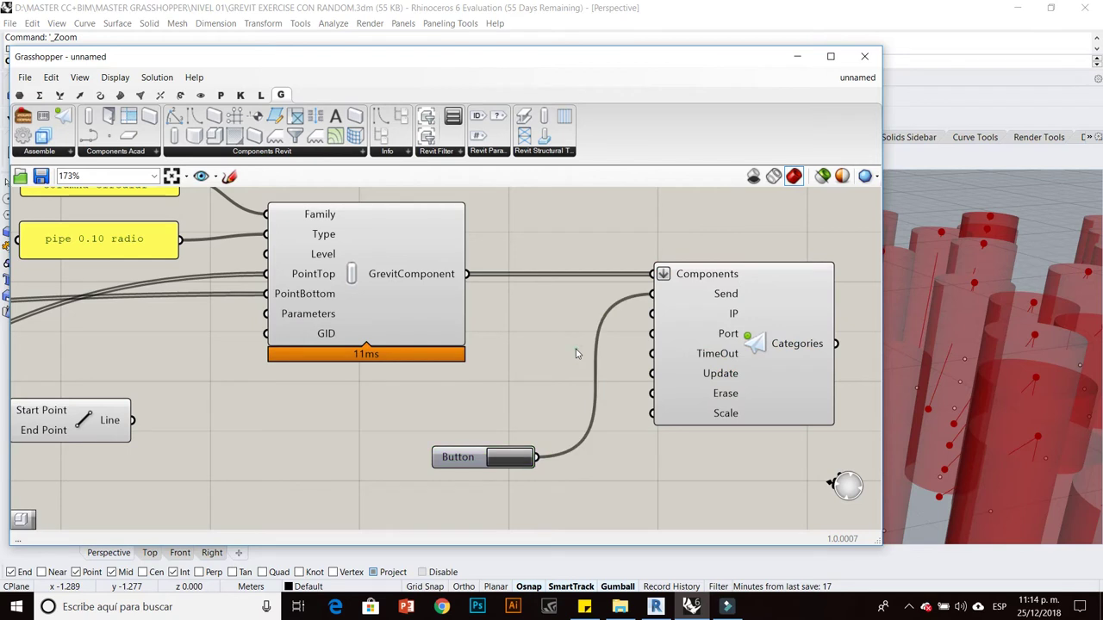
{"action": "scroll", "coordinate": [483, 325], "scroll_direction": "down", "scroll_amount": 3}
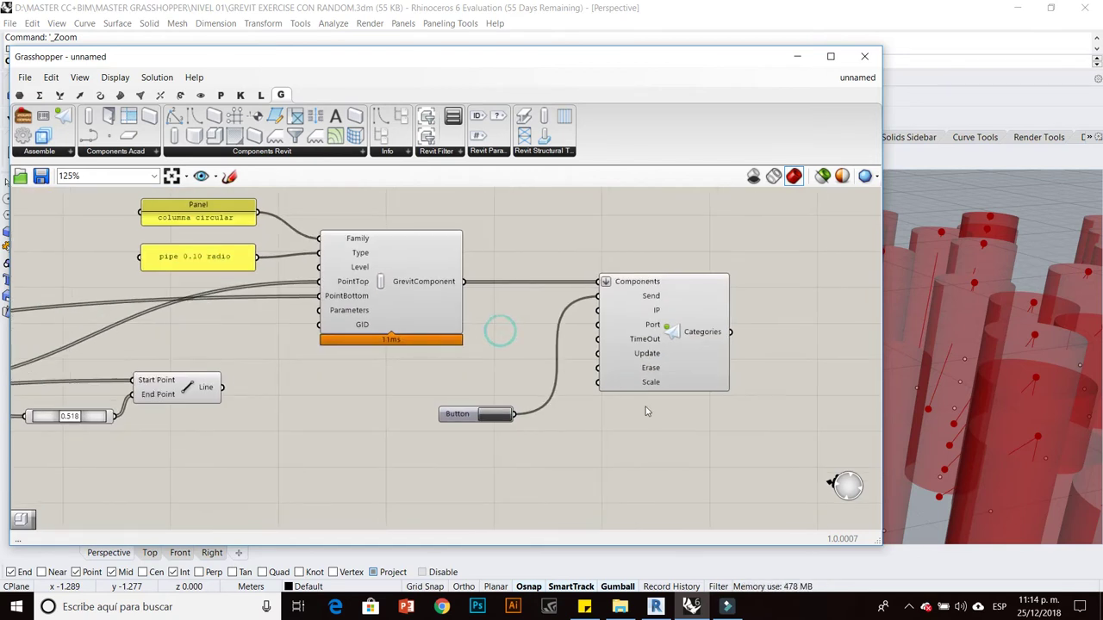
{"action": "scroll", "coordinate": [678, 311], "scroll_direction": "down", "scroll_amount": 2}
{"action": "scroll", "coordinate": [551, 354], "scroll_direction": "down", "scroll_amount": 2}
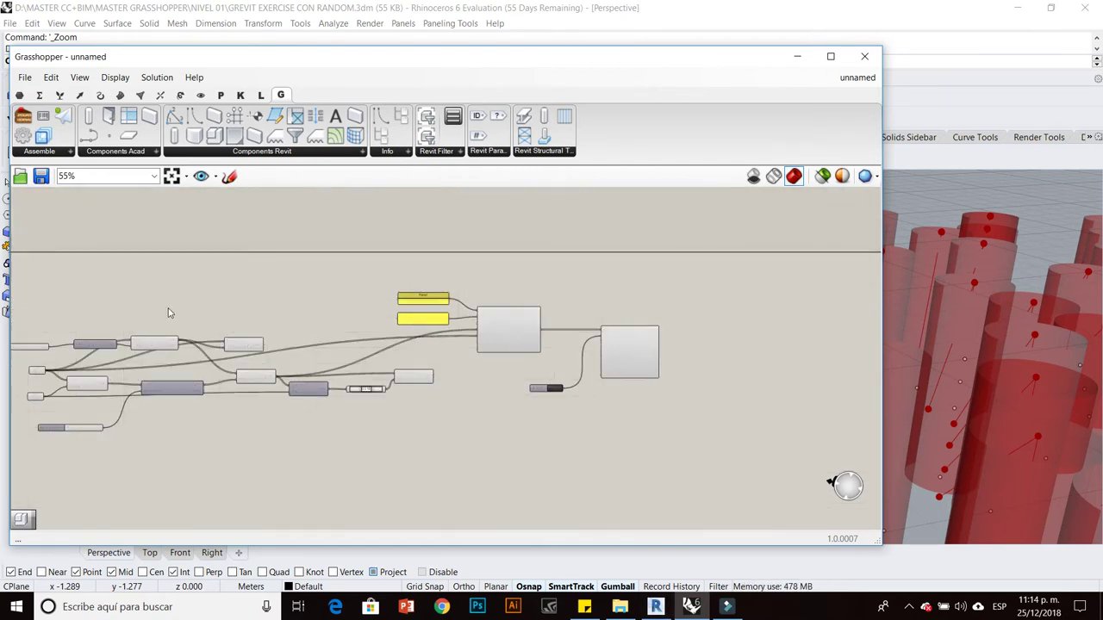
{"action": "right_click_drag", "start_coordinate": [544, 353], "coordinate": [584, 353]}
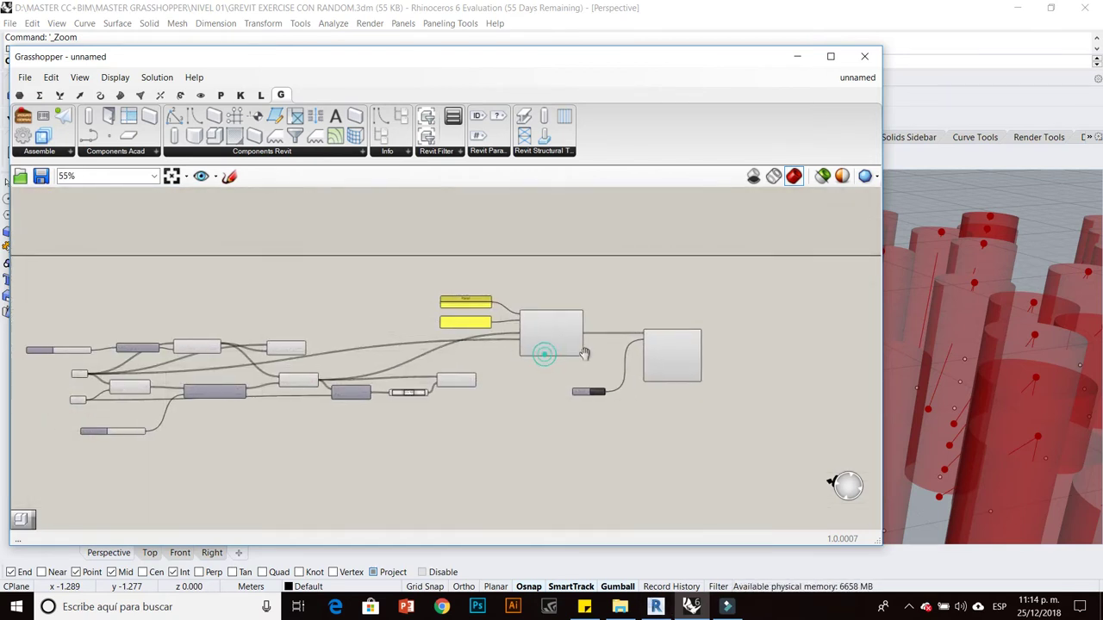
Start Grevit receiving in Revit from the Complementos add-ins.
{"action": "left_click", "coordinate": [656, 607]}
{"action": "middle_click_drag", "start_coordinate": [574, 346], "coordinate": [557, 343]}
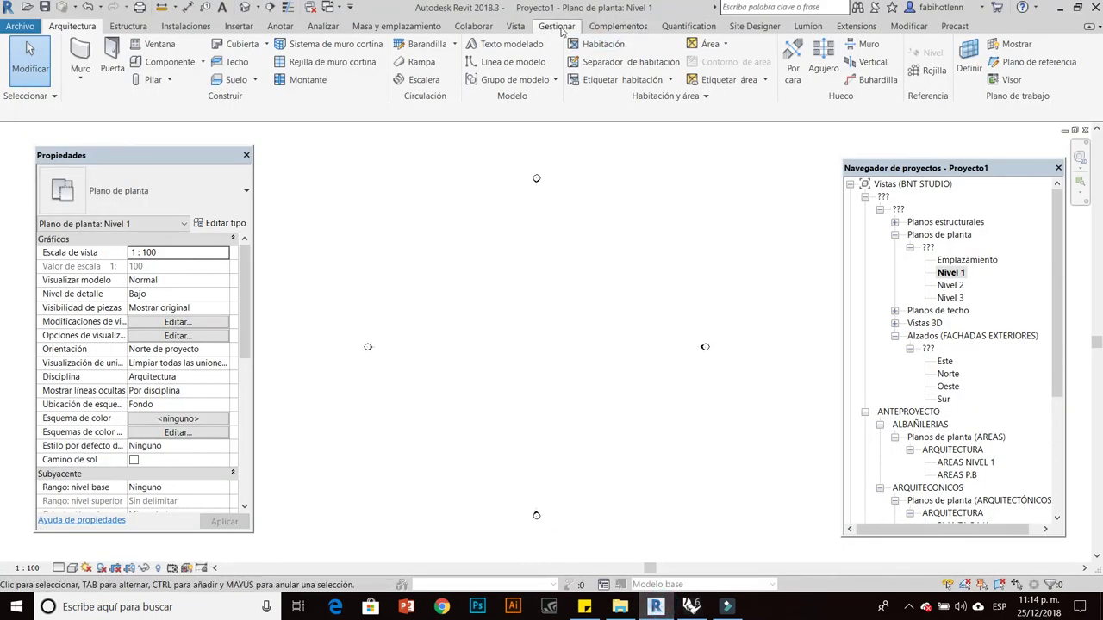
{"action": "left_click", "coordinate": [618, 26]}
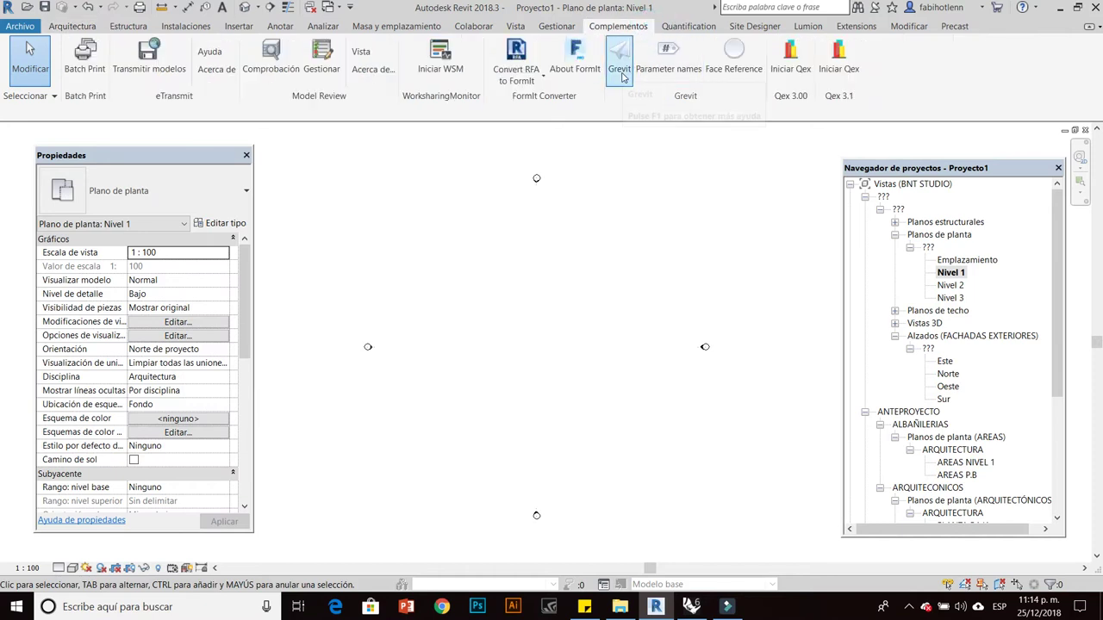
{"action": "left_click", "coordinate": [620, 62]}
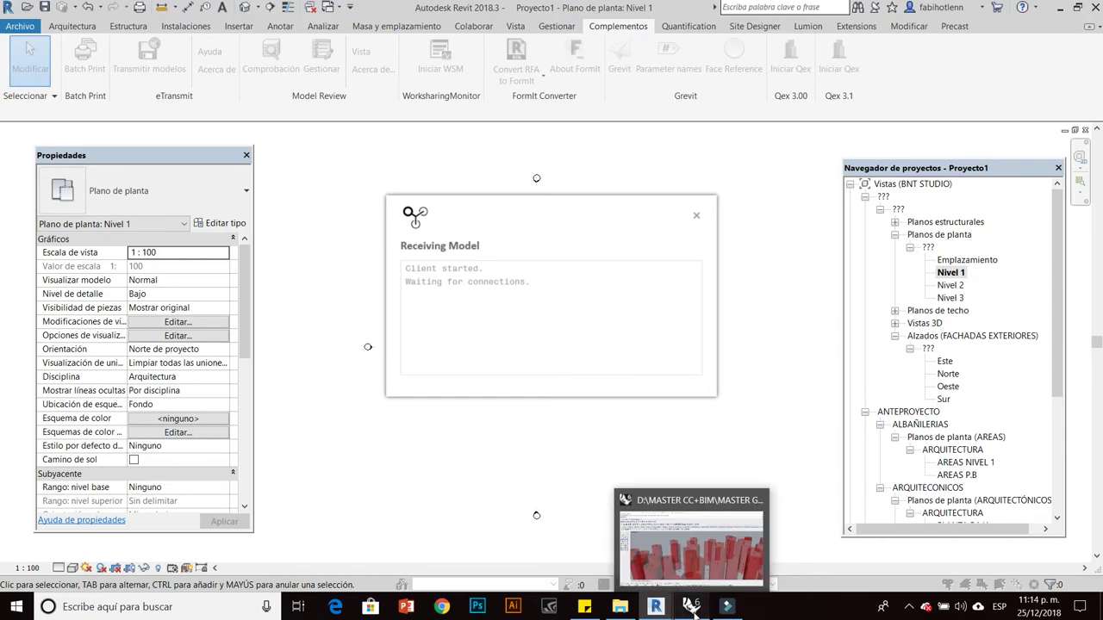
Press the Grasshopper Button to send, then accept Revit's duplicate-instances warning.
{"action": "left_click", "coordinate": [693, 608]}
{"action": "scroll", "coordinate": [613, 401], "scroll_direction": "up", "scroll_amount": 2}
{"action": "scroll", "coordinate": [613, 403], "scroll_direction": "up", "scroll_amount": 2}
{"action": "scroll", "coordinate": [613, 405], "scroll_direction": "up", "scroll_amount": 2}
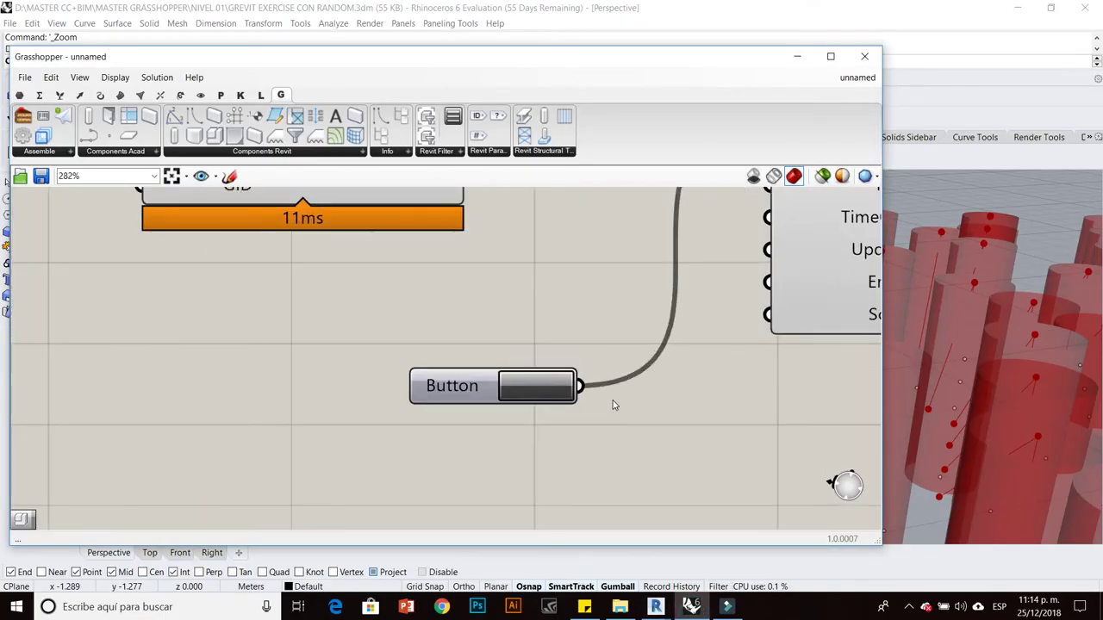
{"action": "left_click", "coordinate": [543, 385]}
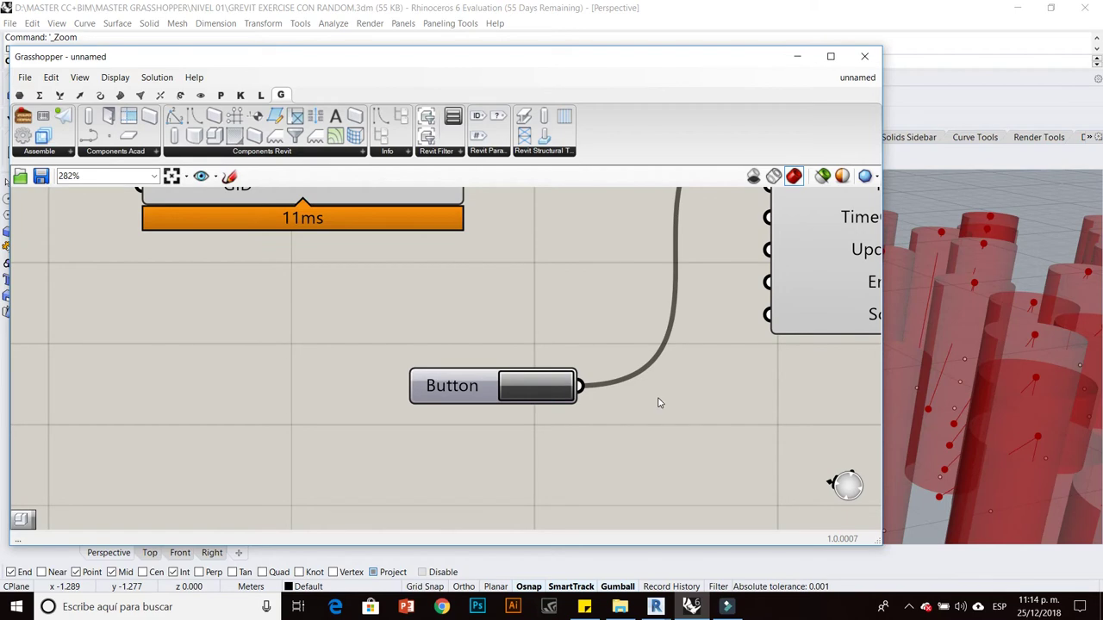
{"action": "left_click", "coordinate": [655, 607]}
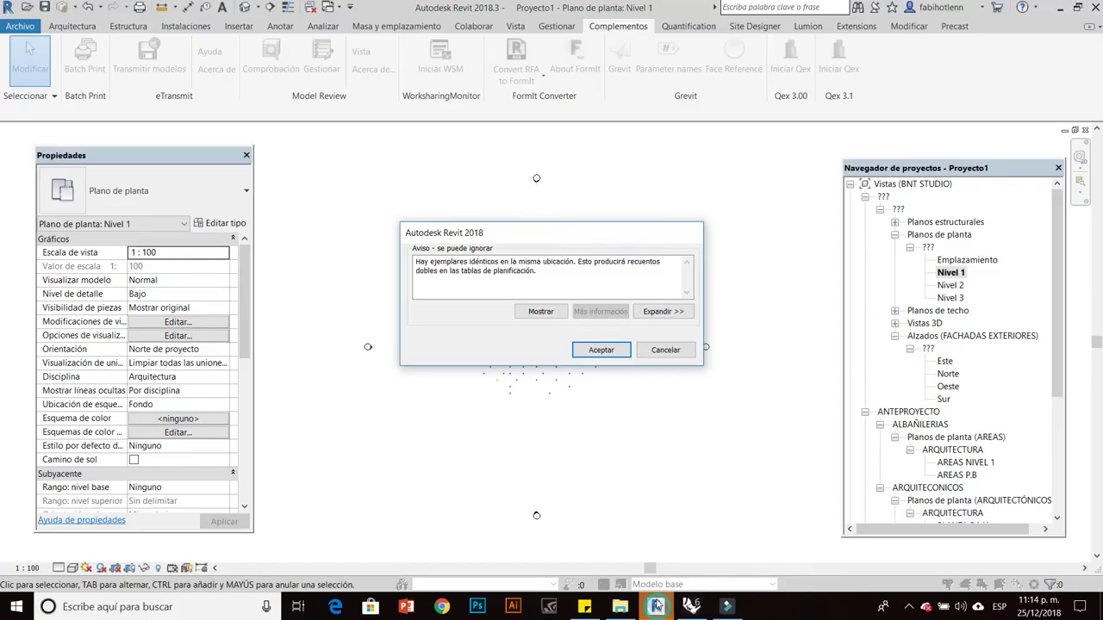
{"action": "left_click", "coordinate": [602, 350]}
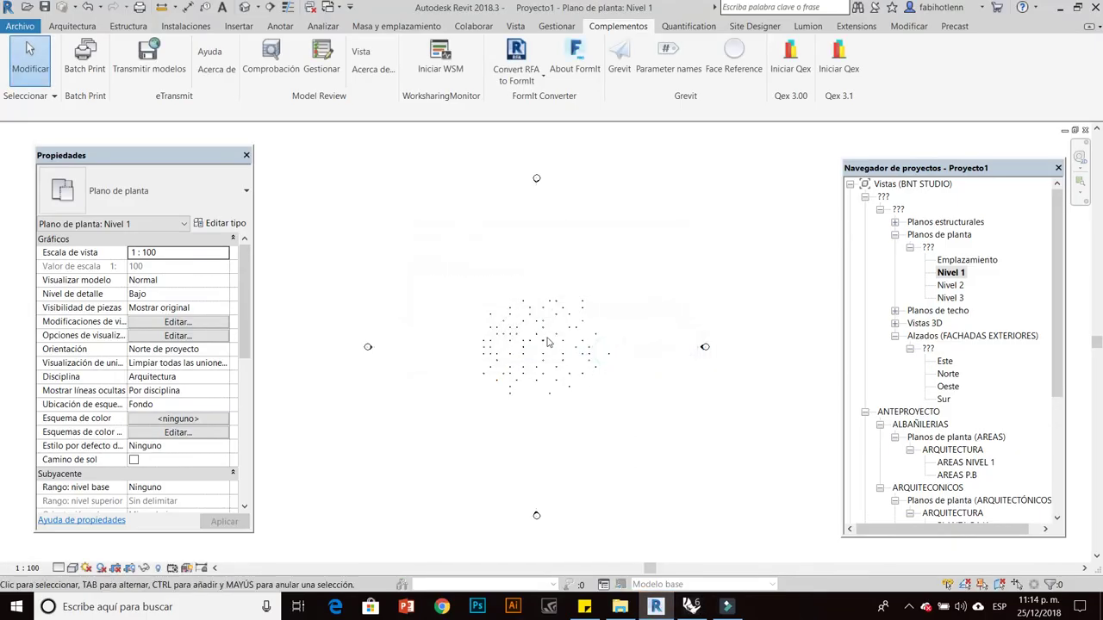
Inspect the received round columns in Revit's 3D view, checking their Round Column types.
{"action": "left_click", "coordinate": [247, 7]}
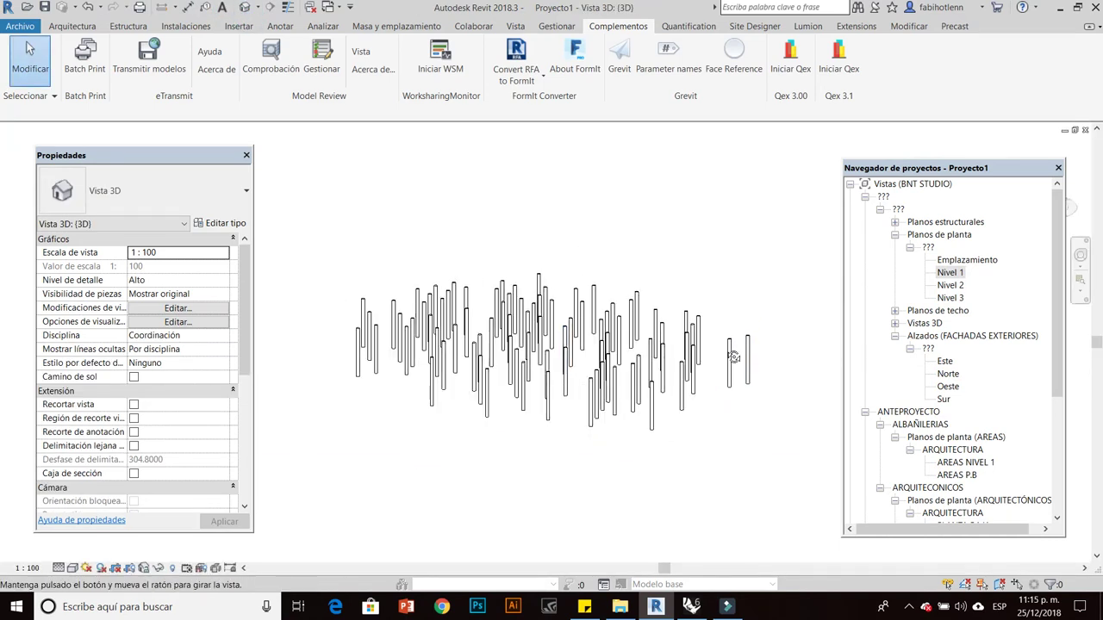
{"action": "scroll", "coordinate": [627, 366], "scroll_direction": "up", "scroll_amount": 5}
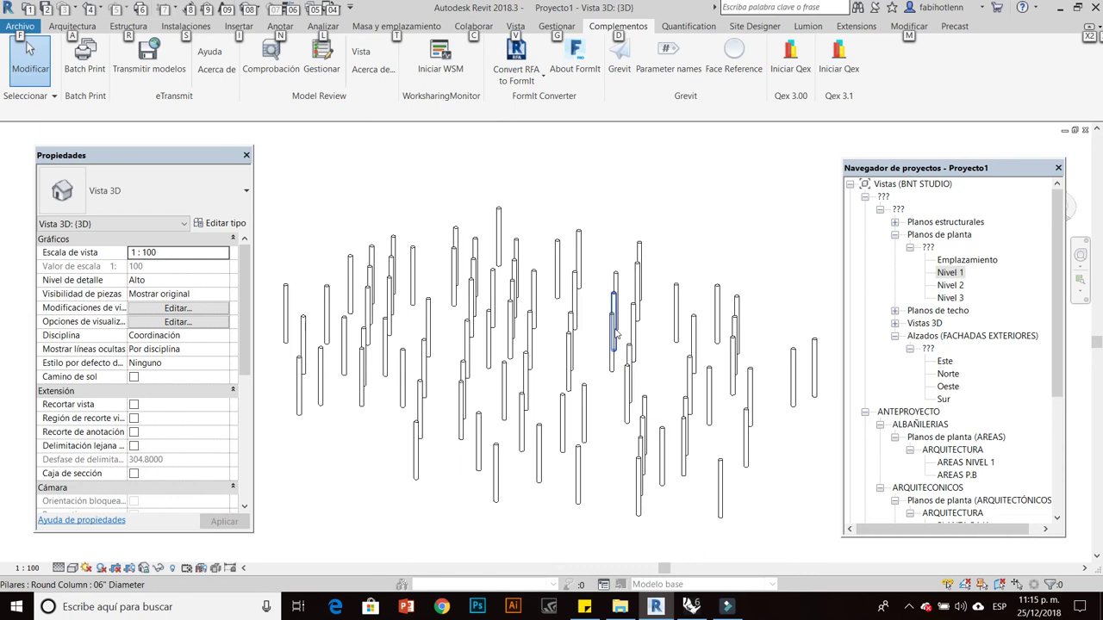
{"action": "scroll", "coordinate": [614, 336], "scroll_direction": "up", "scroll_amount": 3}
{"action": "scroll", "coordinate": [529, 345], "scroll_direction": "up", "scroll_amount": 2}
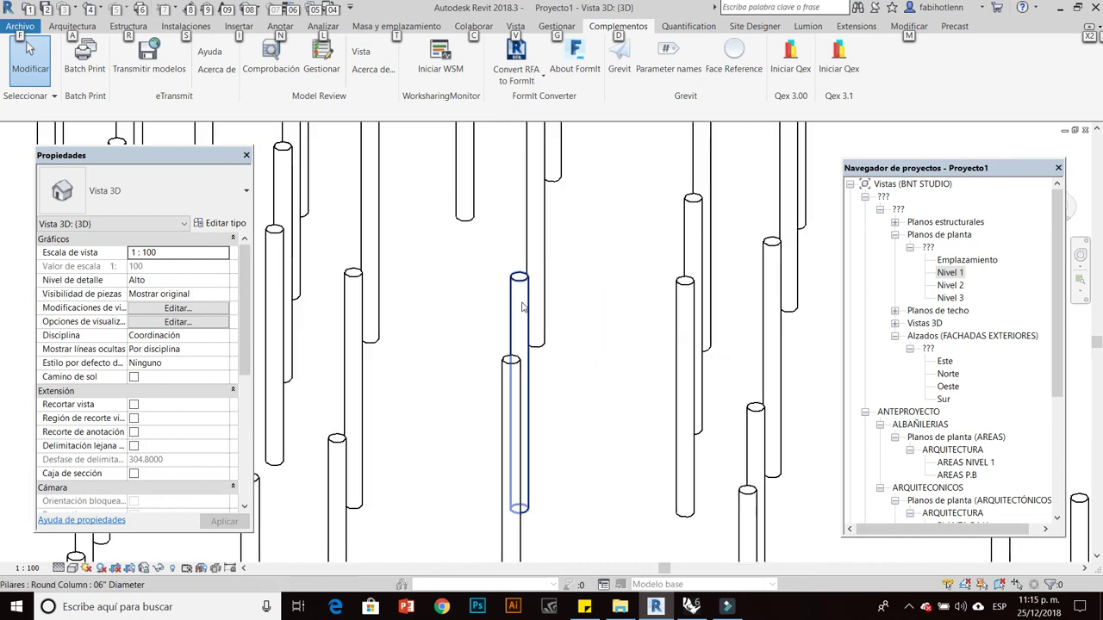
{"action": "left_click", "coordinate": [519, 344]}
{"action": "left_click", "coordinate": [117, 198]}
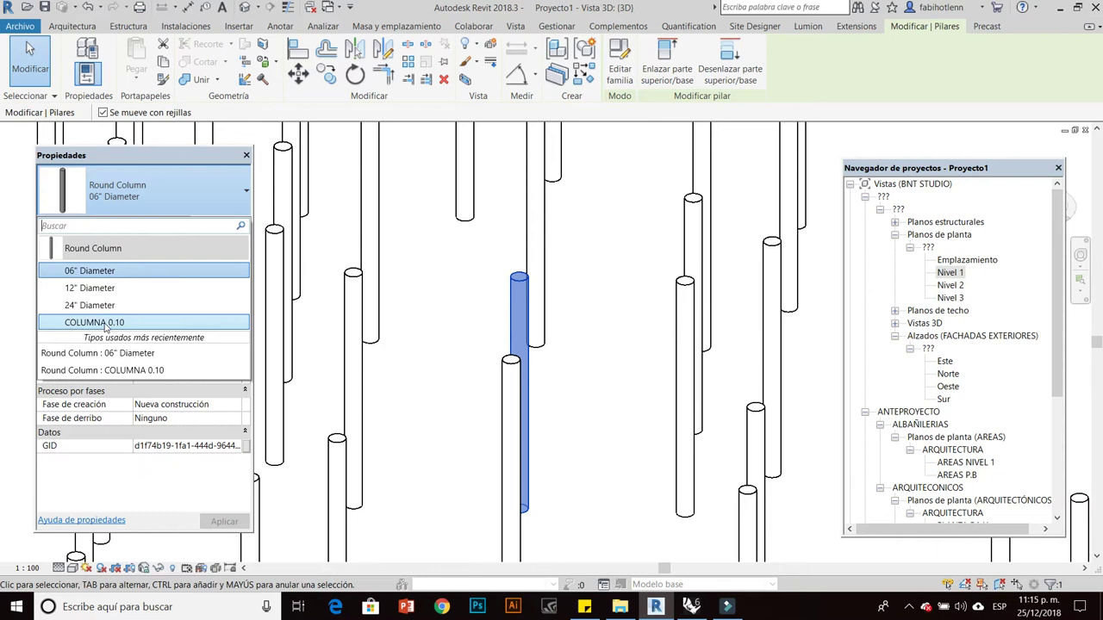
{"action": "left_click", "coordinate": [600, 345]}
{"action": "scroll", "coordinate": [594, 331], "scroll_direction": "down", "scroll_amount": 3}
{"action": "scroll", "coordinate": [603, 315], "scroll_direction": "down", "scroll_amount": 3}
{"action": "scroll", "coordinate": [595, 310], "scroll_direction": "up", "scroll_amount": 1}
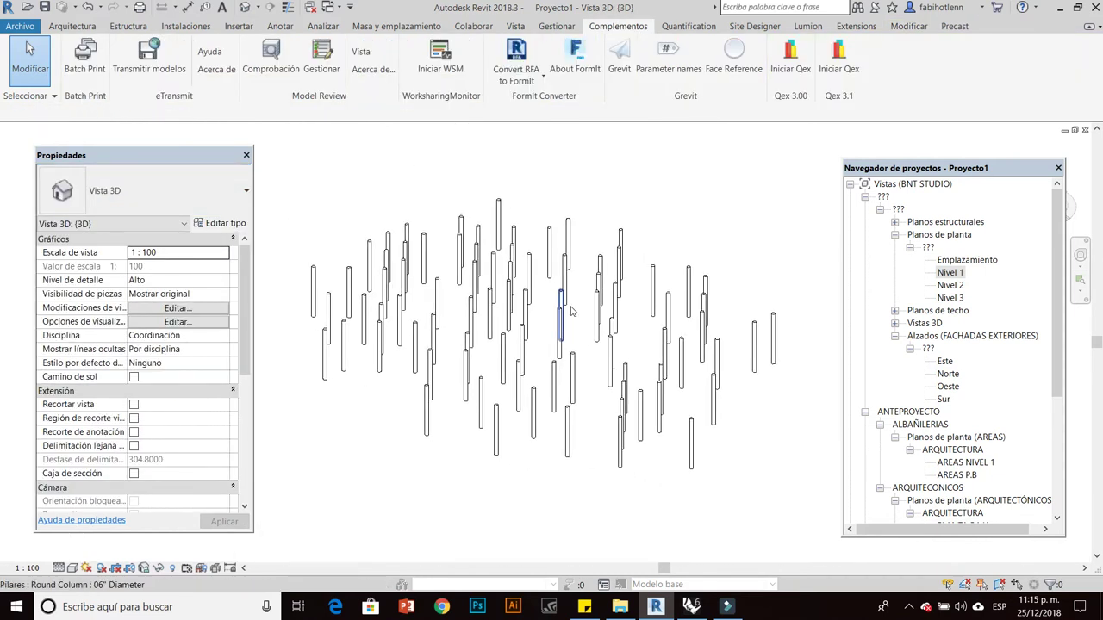
{"action": "scroll", "coordinate": [517, 323], "scroll_direction": "up", "scroll_amount": 1}
{"action": "scroll", "coordinate": [504, 328], "scroll_direction": "up", "scroll_amount": 1}
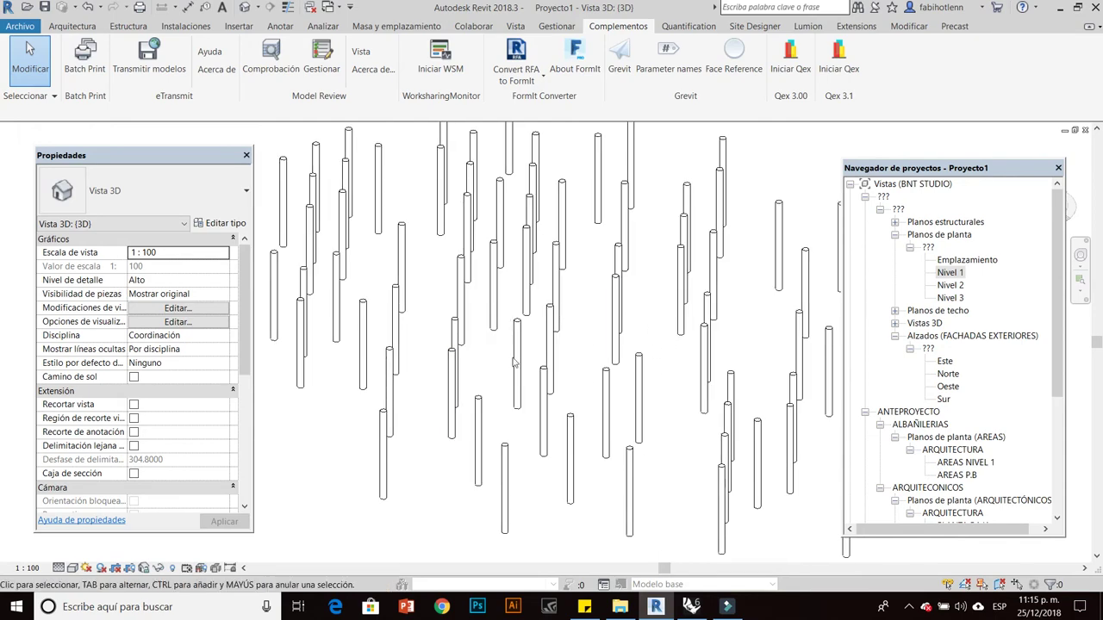
Return to the Grasshopper definition in Rhino with Alt+Tab.
{"action": "key", "text": "alt+Tab"}
{"action": "scroll", "coordinate": [494, 373], "scroll_direction": "down", "scroll_amount": 5}
{"action": "scroll", "coordinate": [542, 348], "scroll_direction": "up", "scroll_amount": 2}
{"action": "scroll", "coordinate": [525, 375], "scroll_direction": "down", "scroll_amount": 3}
{"action": "scroll", "coordinate": [444, 390], "scroll_direction": "up", "scroll_amount": 2}
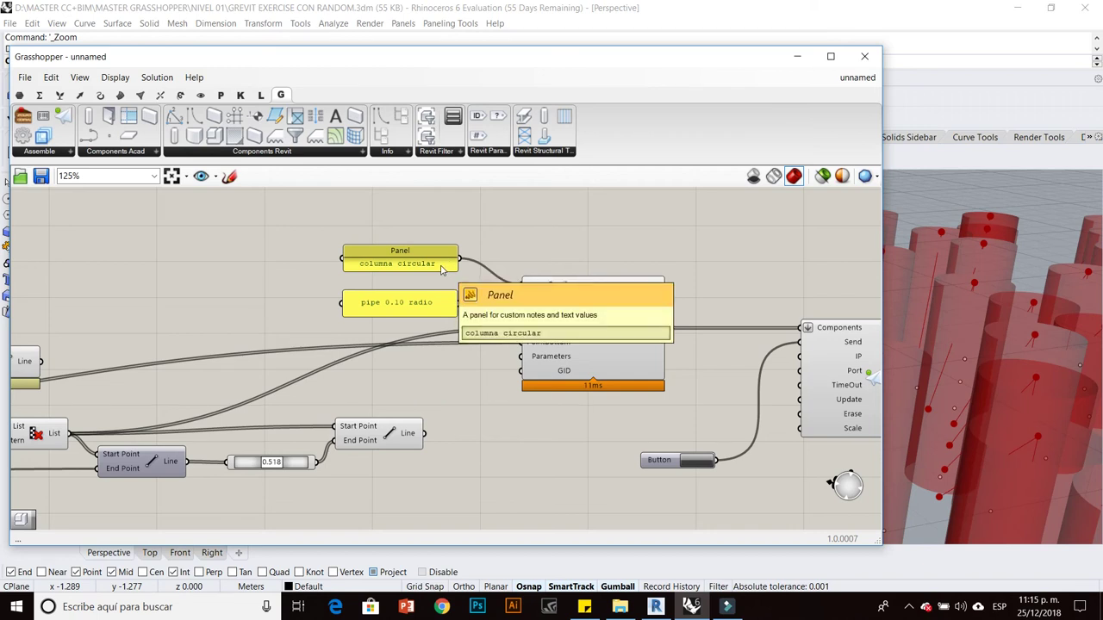
Place a Grevit Family instance component from Components Revit onto the canvas.
{"action": "left_click", "coordinate": [361, 151]}
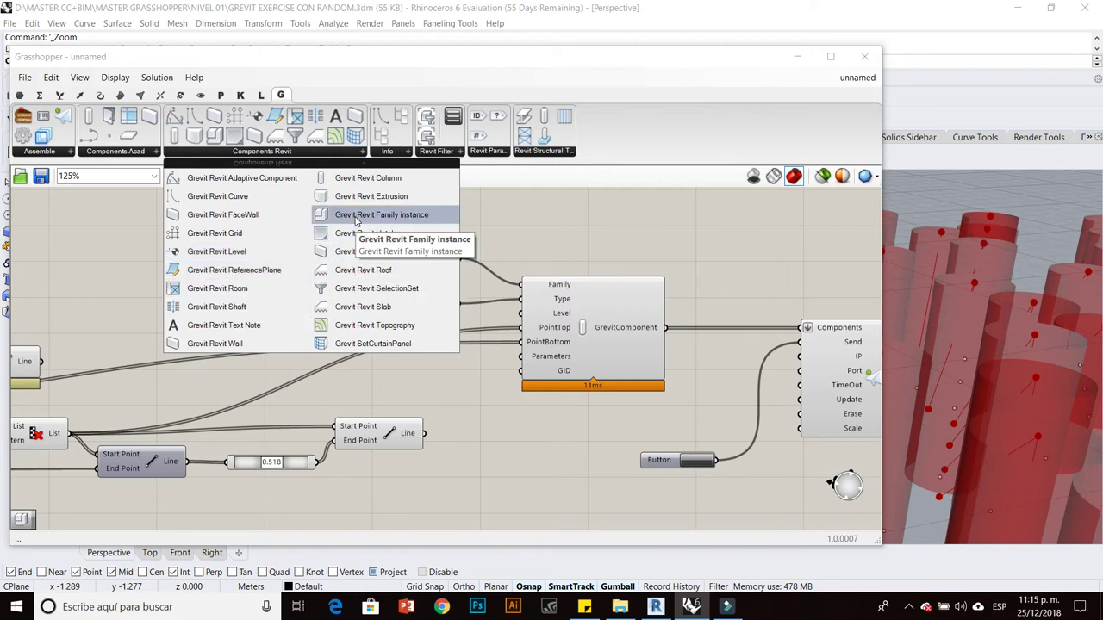
{"action": "left_click", "coordinate": [387, 215]}
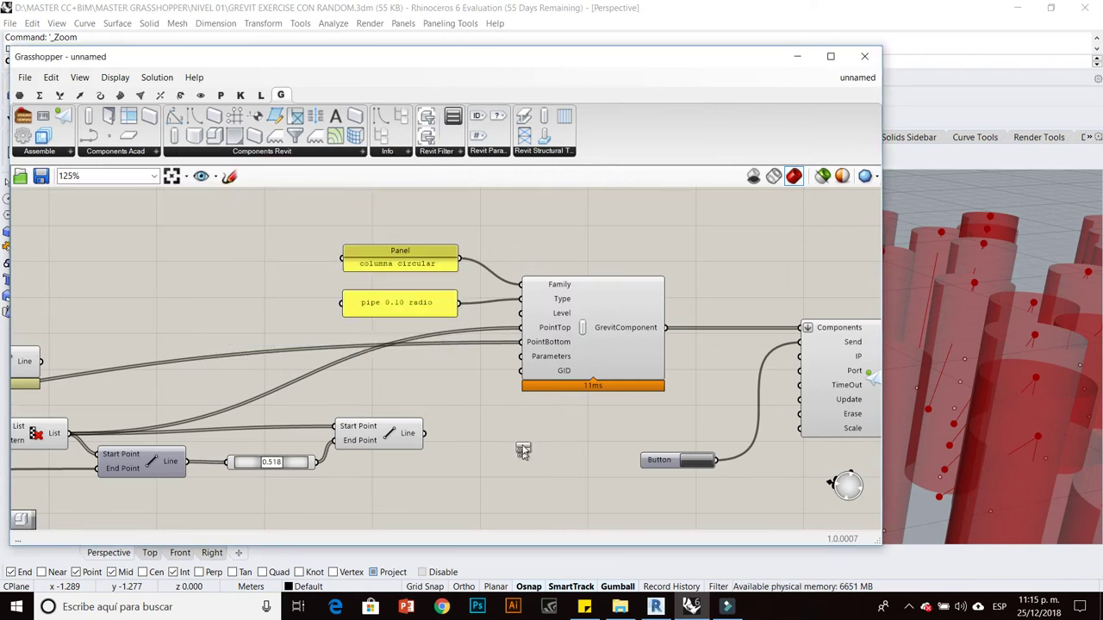
{"action": "scroll", "coordinate": [523, 452], "scroll_direction": "up", "scroll_amount": 3}
{"action": "left_click", "coordinate": [543, 461]}
Add a StructuralBeam component from Revit Structural beside it.
{"action": "left_click", "coordinate": [375, 151]}
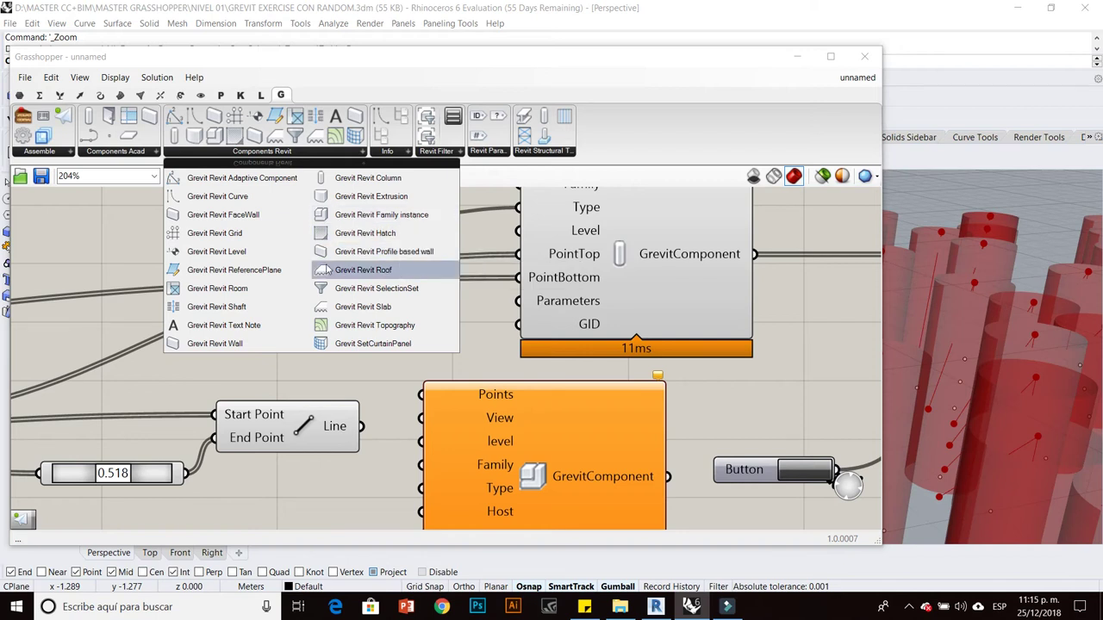
{"action": "left_click", "coordinate": [358, 152]}
{"action": "left_click", "coordinate": [544, 152]}
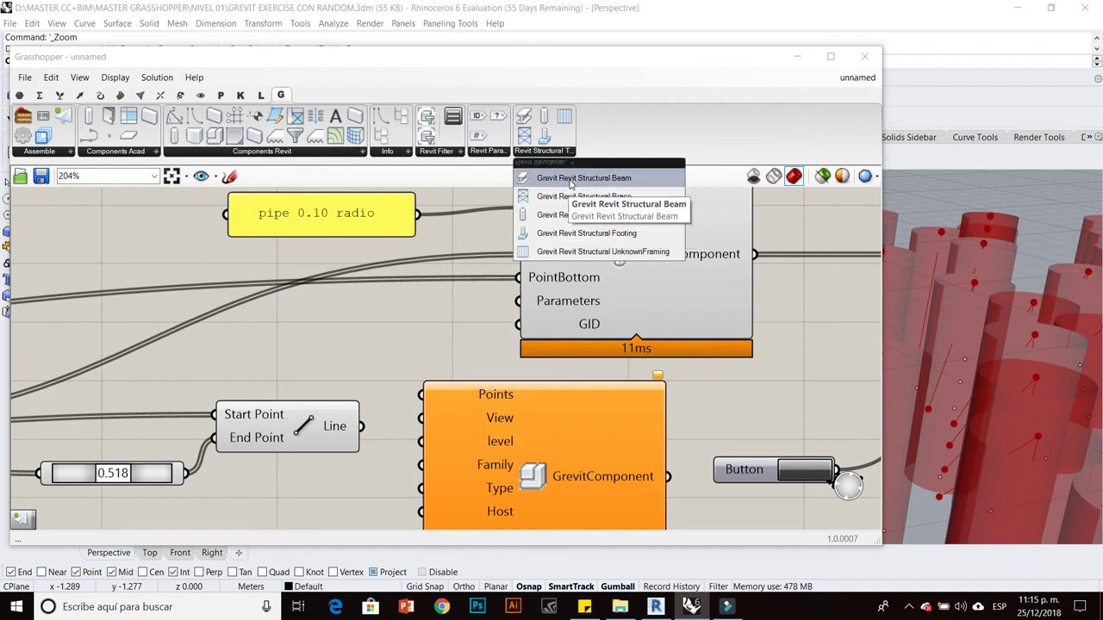
{"action": "left_click", "coordinate": [571, 178]}
{"action": "scroll", "coordinate": [386, 426], "scroll_direction": "down", "scroll_amount": 3}
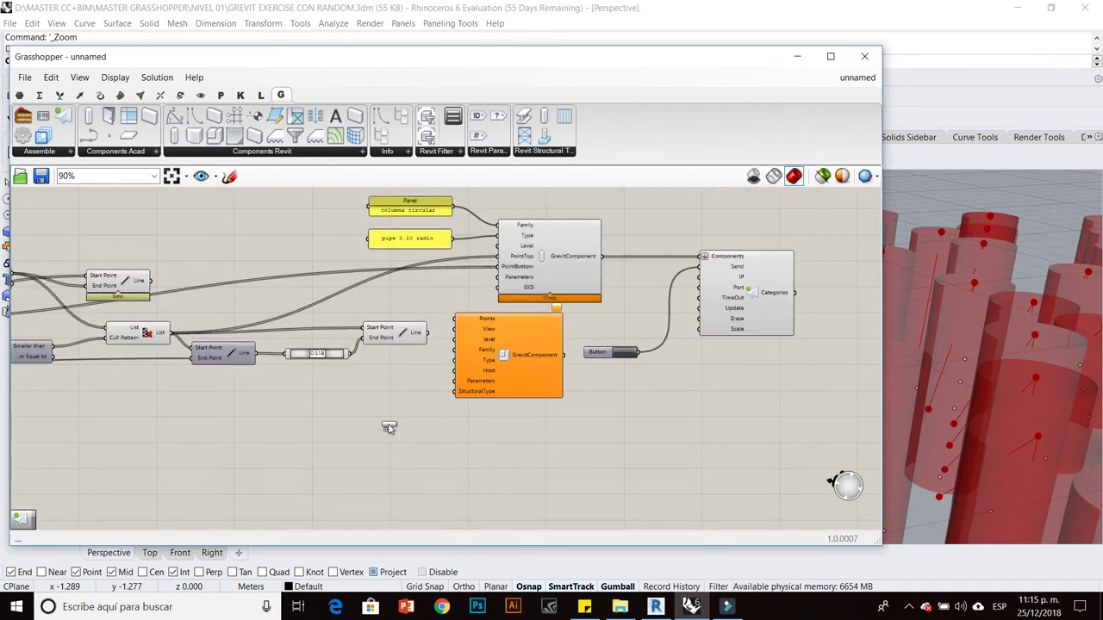
{"action": "scroll", "coordinate": [386, 405], "scroll_direction": "up", "scroll_amount": 3}
{"action": "left_click", "coordinate": [390, 401]}
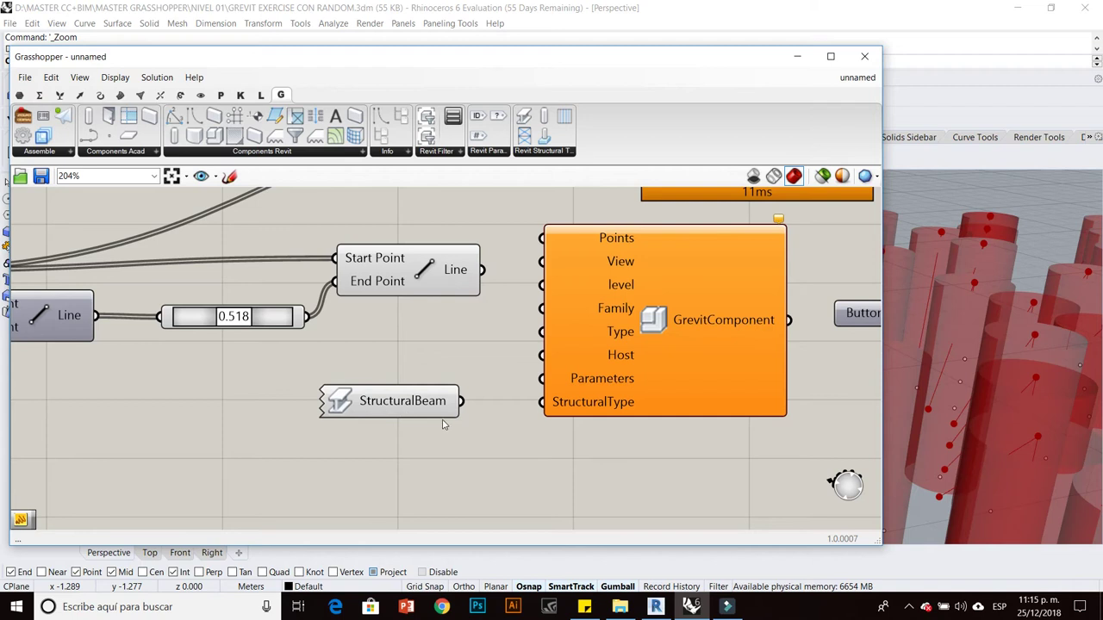
{"action": "right_click_drag", "start_coordinate": [376, 402], "coordinate": [332, 396]}
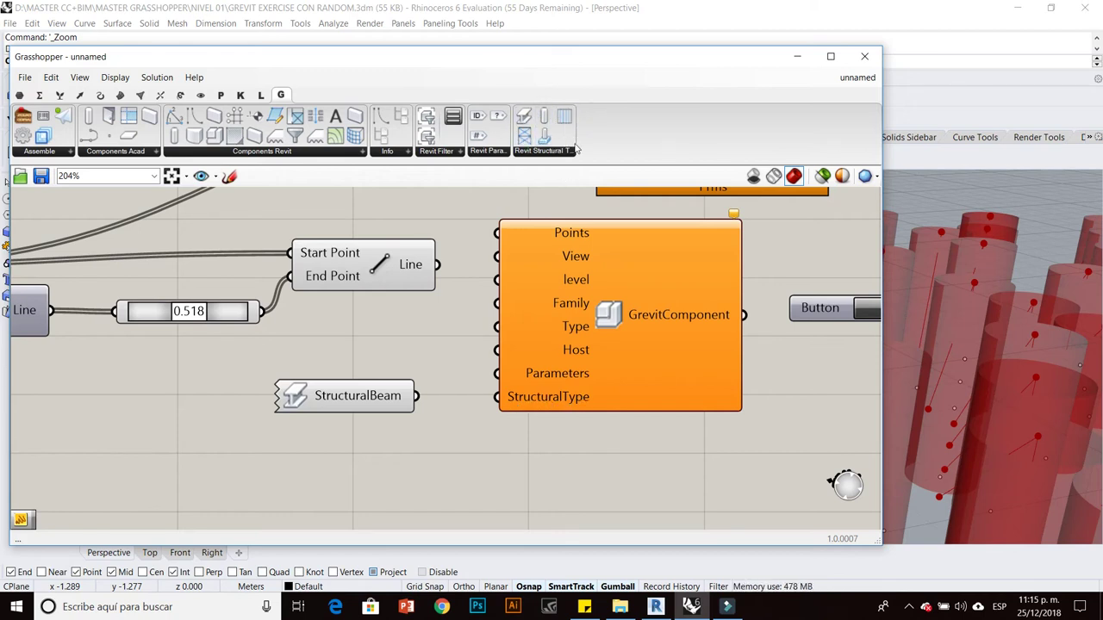
Move the Family instance GrevitComponent beside the StructuralBeam parameter.
{"action": "scroll", "coordinate": [459, 361], "scroll_direction": "down", "scroll_amount": 5}
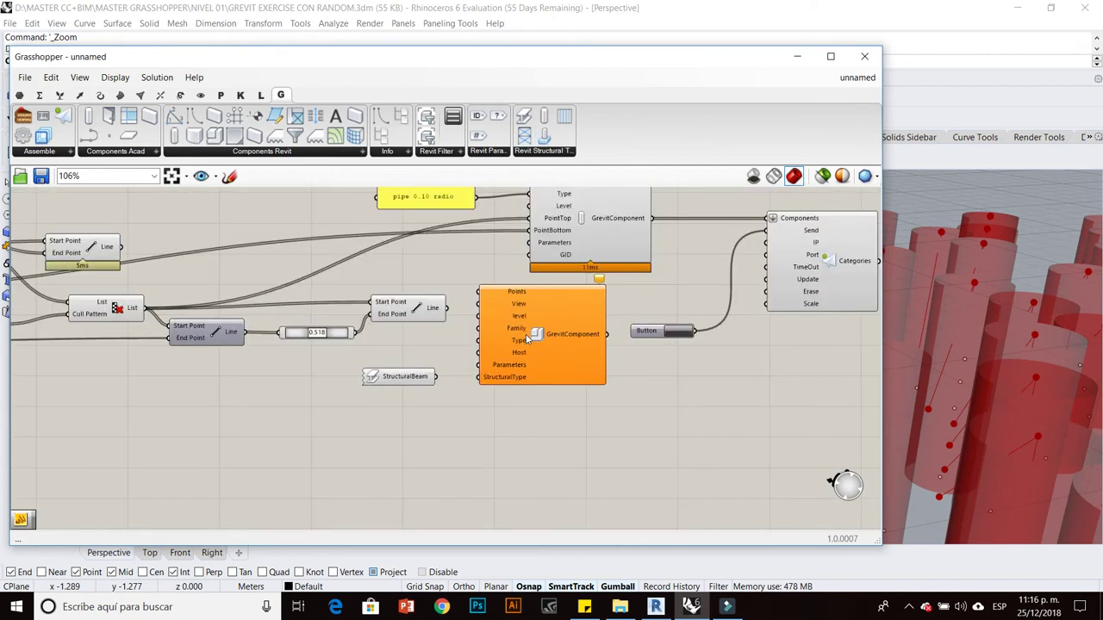
{"action": "left_click_drag", "start_coordinate": [523, 333], "coordinate": [554, 421]}
{"action": "left_click", "coordinate": [387, 377]}
{"action": "scroll", "coordinate": [475, 403], "scroll_direction": "up", "scroll_amount": 4}
{"action": "left_click", "coordinate": [474, 399]}
{"action": "scroll", "coordinate": [455, 320], "scroll_direction": "down", "scroll_amount": 5}
{"action": "scroll", "coordinate": [420, 295], "scroll_direction": "up", "scroll_amount": 4}
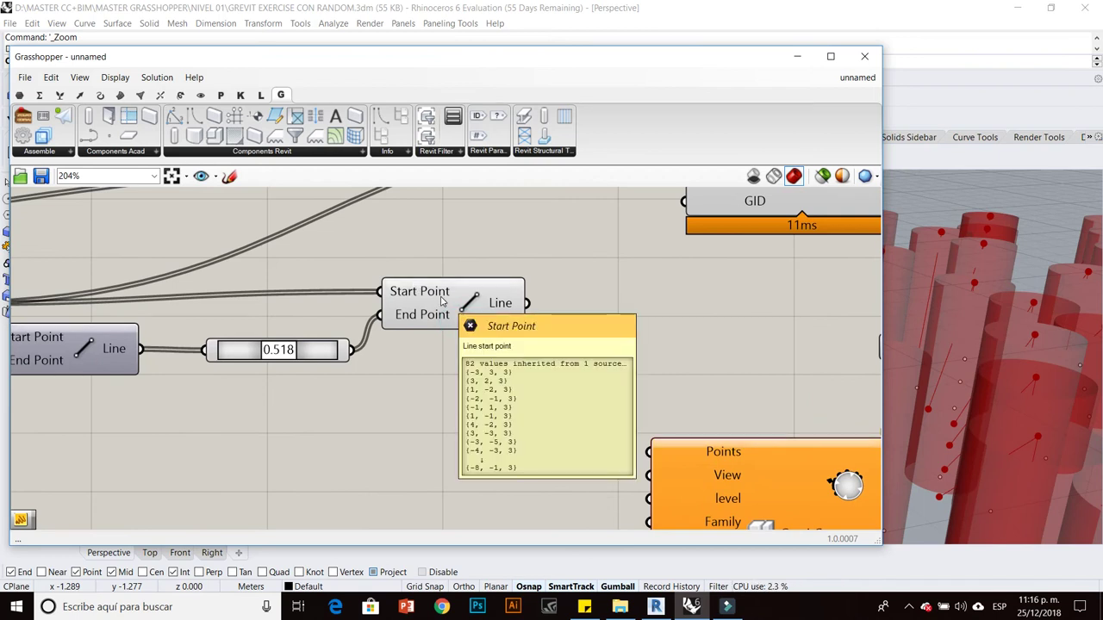
{"action": "scroll", "coordinate": [399, 296], "scroll_direction": "down", "scroll_amount": 4}
{"action": "scroll", "coordinate": [406, 334], "scroll_direction": "up", "scroll_amount": 4}
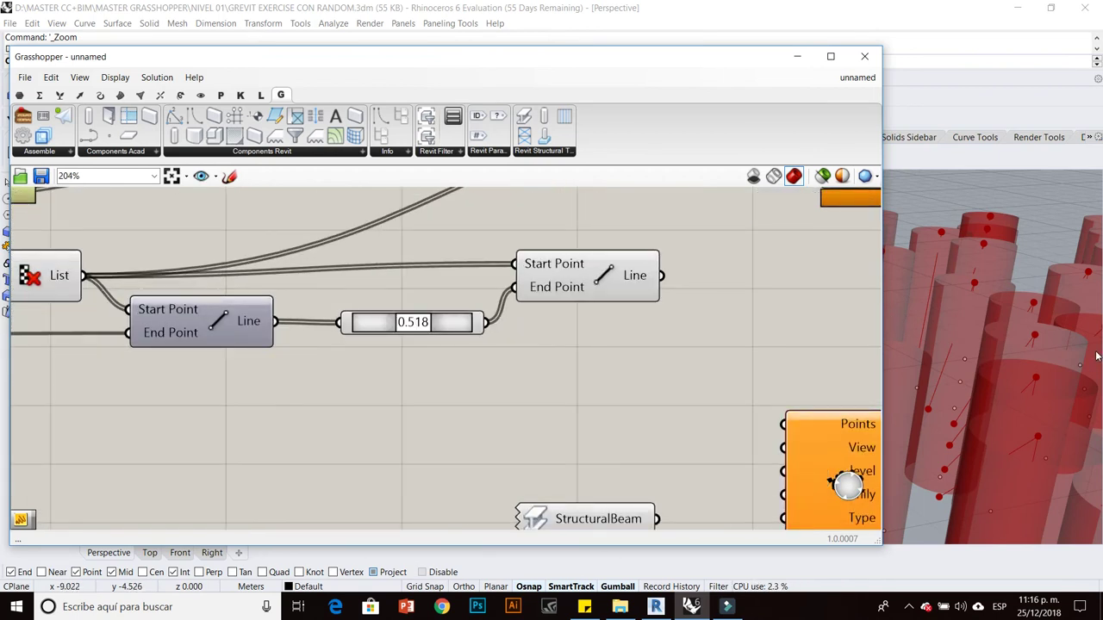
{"action": "scroll", "coordinate": [1094, 358], "scroll_direction": "down", "scroll_amount": 5}
{"action": "scroll", "coordinate": [1045, 394], "scroll_direction": "up", "scroll_amount": 6}
{"action": "scroll", "coordinate": [1025, 390], "scroll_direction": "down", "scroll_amount": 2}
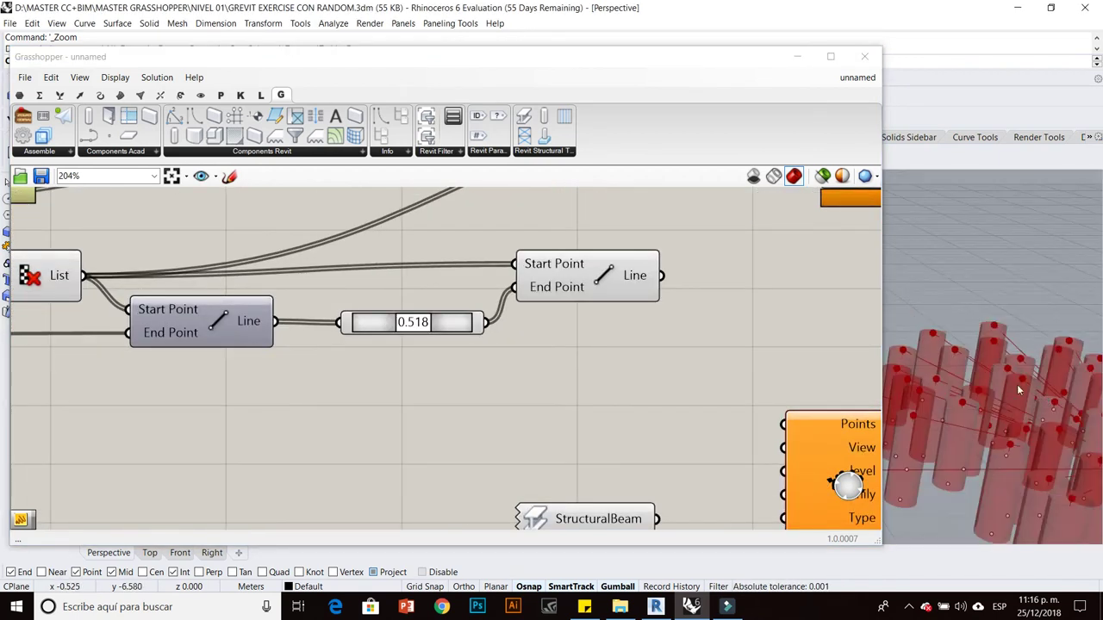
Set the number slider to 0.504 and preview the Cull Pattern points.
{"action": "left_click", "coordinate": [422, 325]}
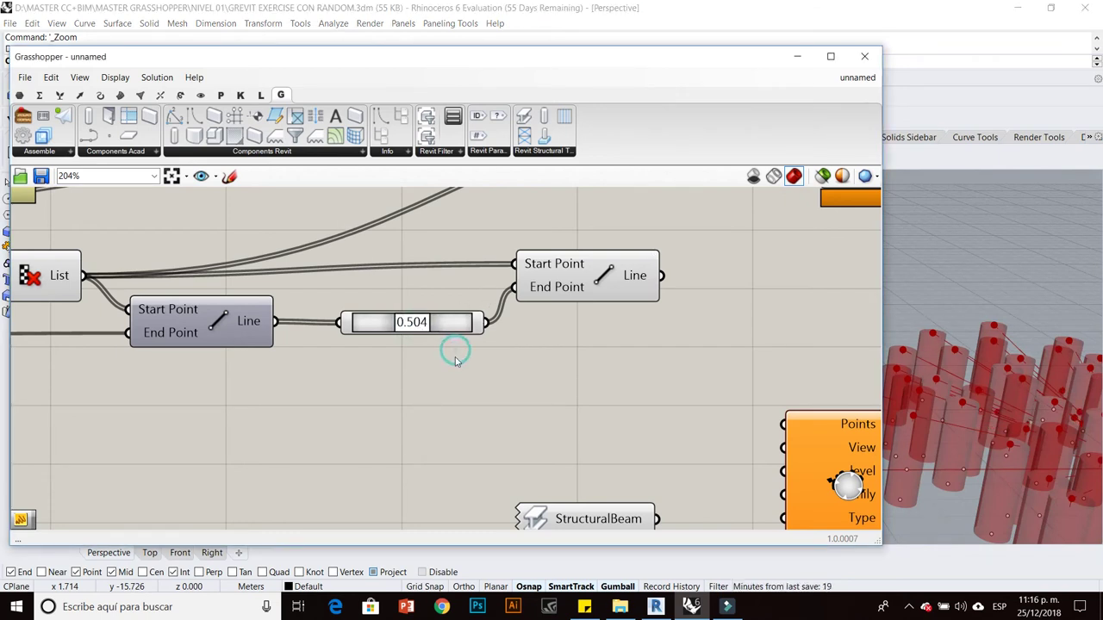
{"action": "left_click_drag", "start_coordinate": [457, 361], "coordinate": [489, 372]}
{"action": "left_click", "coordinate": [532, 424]}
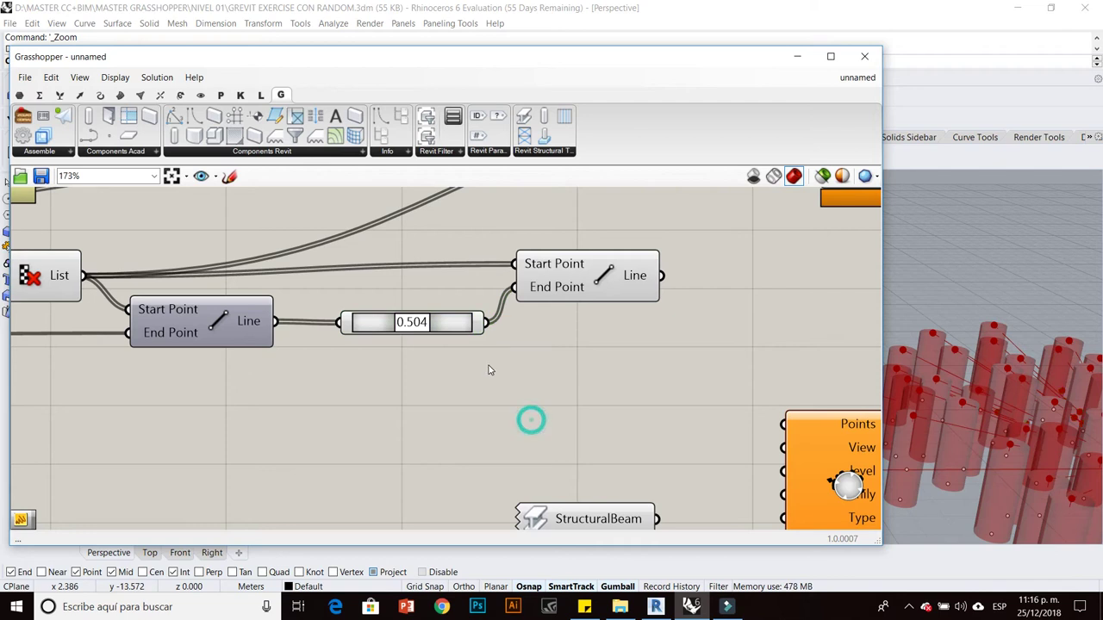
{"action": "scroll", "coordinate": [531, 425], "scroll_direction": "down", "scroll_amount": 3}
{"action": "scroll", "coordinate": [226, 325], "scroll_direction": "up", "scroll_amount": 3}
{"action": "left_click", "coordinate": [226, 325]}
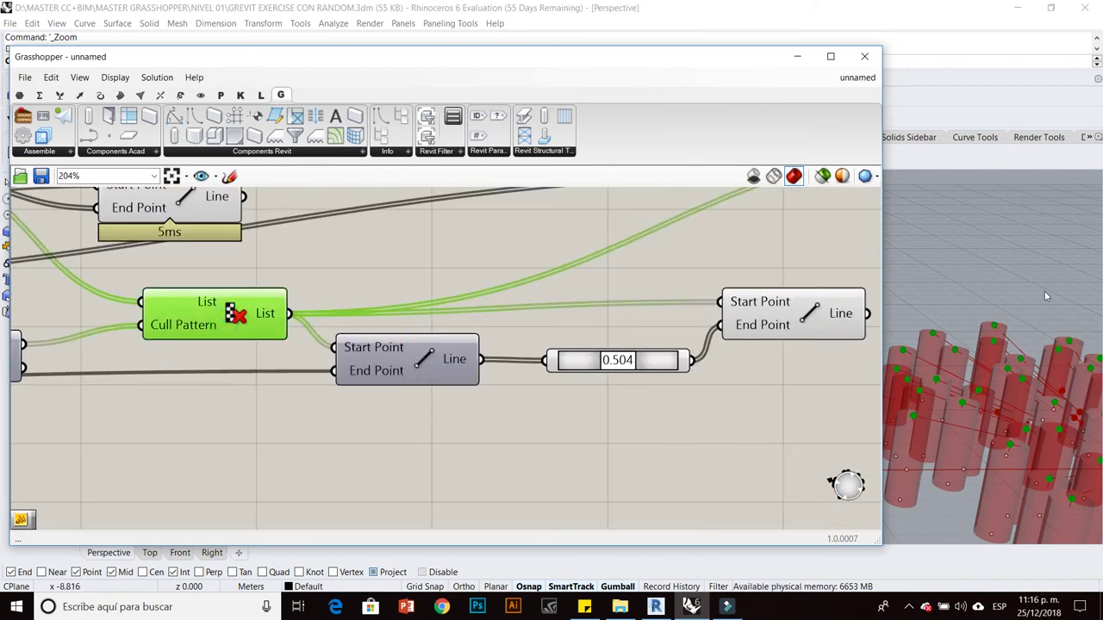
{"action": "scroll", "coordinate": [1044, 291], "scroll_direction": "down", "scroll_amount": 10}
{"action": "scroll", "coordinate": [987, 278], "scroll_direction": "up", "scroll_amount": 10}
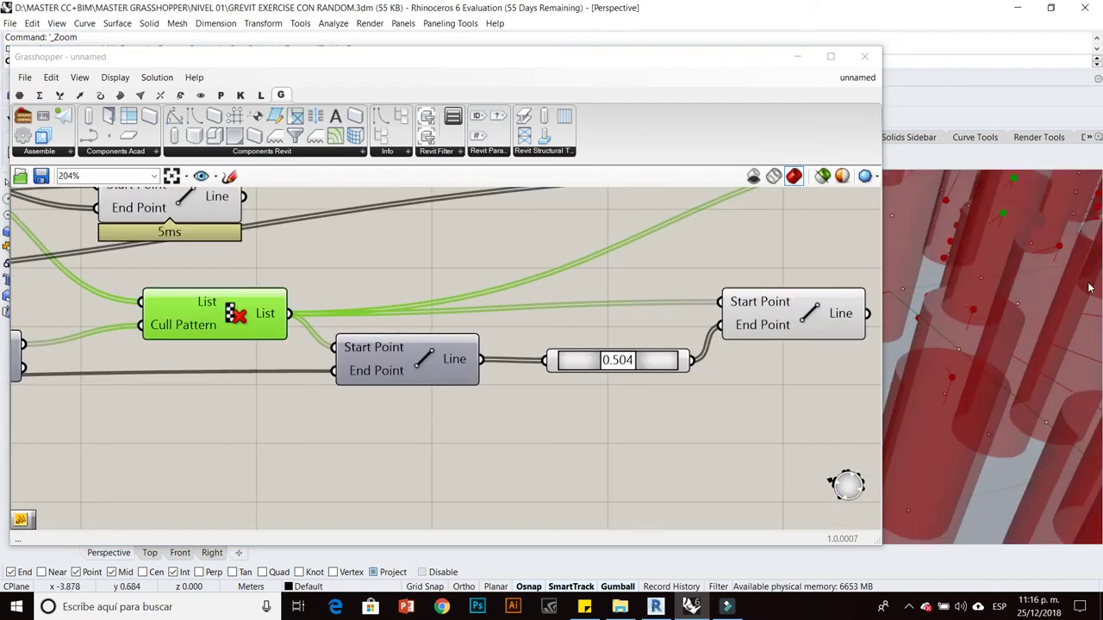
{"action": "scroll", "coordinate": [1090, 288], "scroll_direction": "down", "scroll_amount": 3}
Hide the preview geometry of the column GrevitComponent.
{"action": "left_click", "coordinate": [532, 295]}
{"action": "scroll", "coordinate": [511, 290], "scroll_direction": "down", "scroll_amount": 3}
{"action": "right_click_drag", "start_coordinate": [824, 288], "coordinate": [315, 310]}
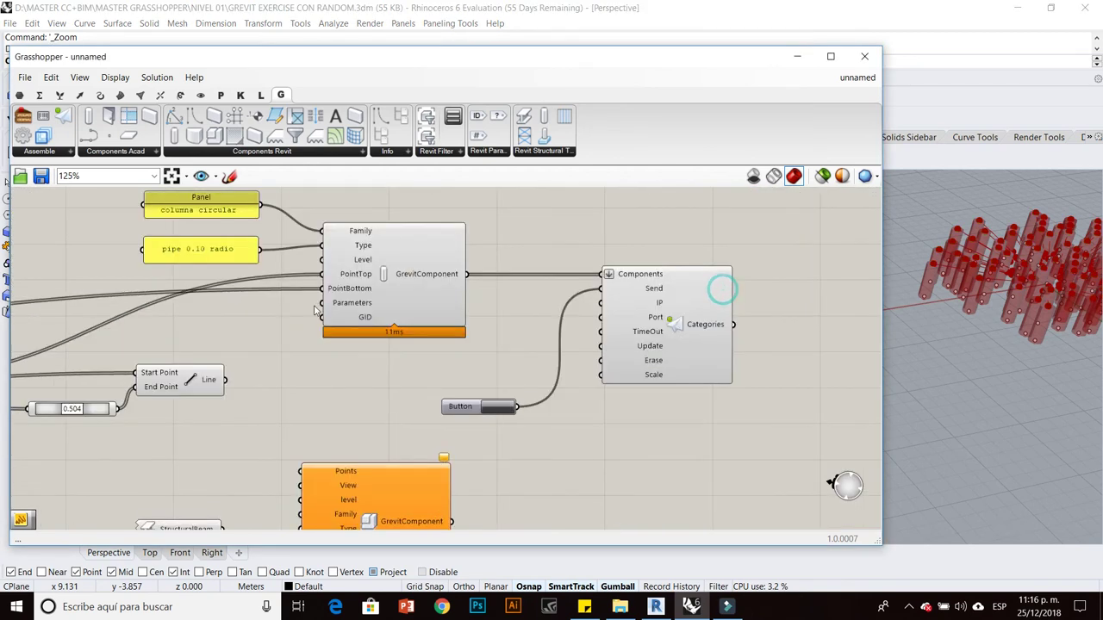
{"action": "middle_click", "coordinate": [390, 295]}
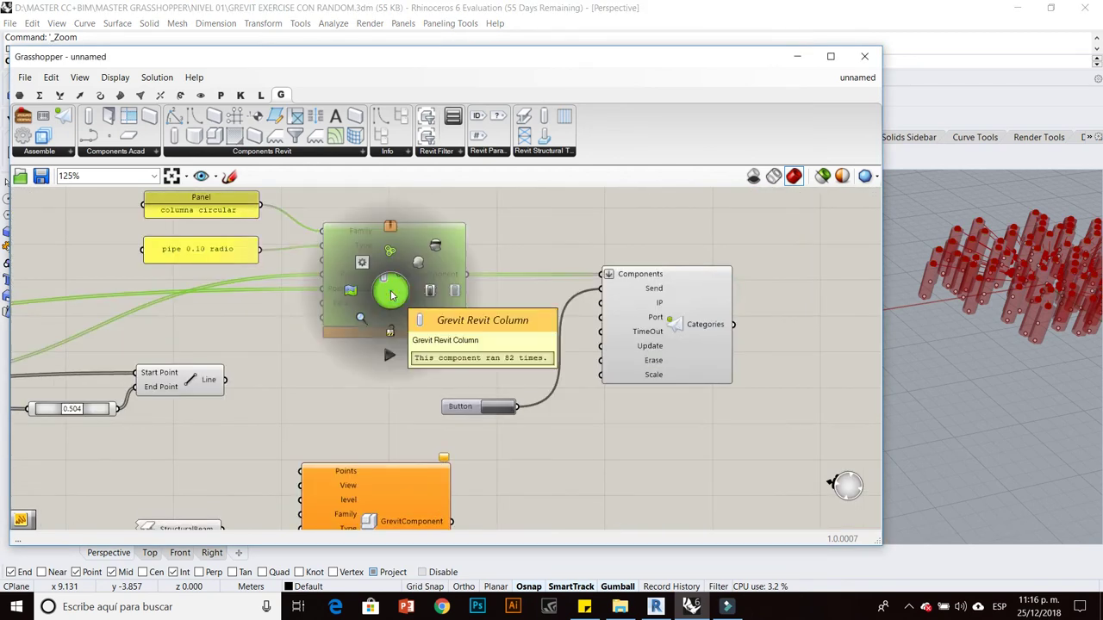
{"action": "left_click", "coordinate": [436, 247]}
{"action": "scroll", "coordinate": [517, 234], "scroll_direction": "down", "scroll_amount": 3}
{"action": "scroll", "coordinate": [311, 310], "scroll_direction": "up", "scroll_amount": 4}
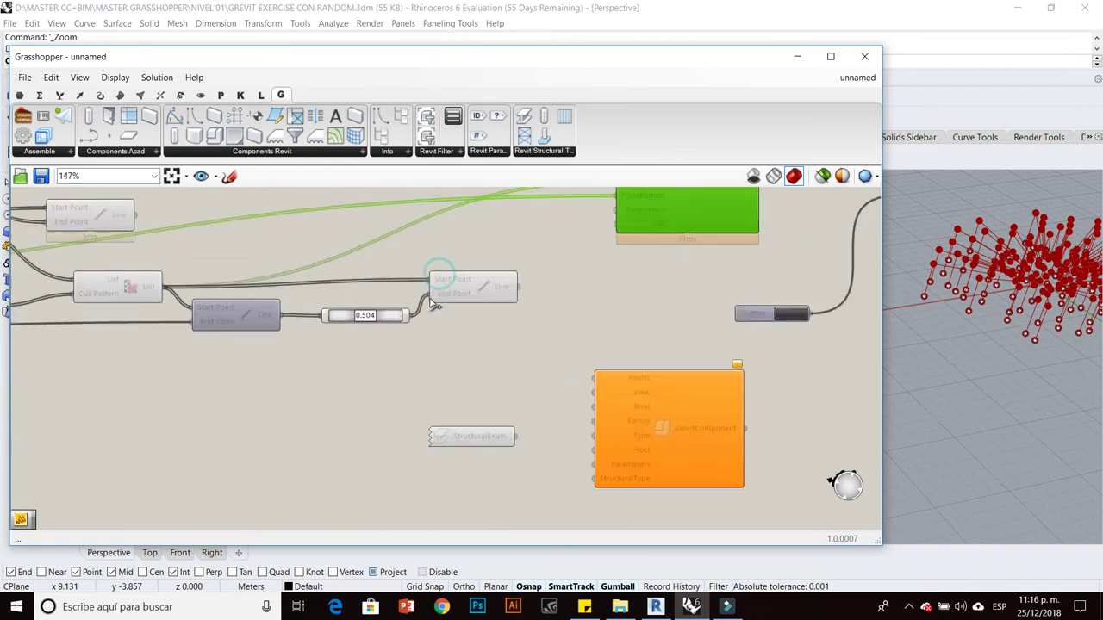
{"action": "left_click", "coordinate": [450, 340]}
{"action": "right_click_drag", "start_coordinate": [473, 335], "coordinate": [497, 339]}
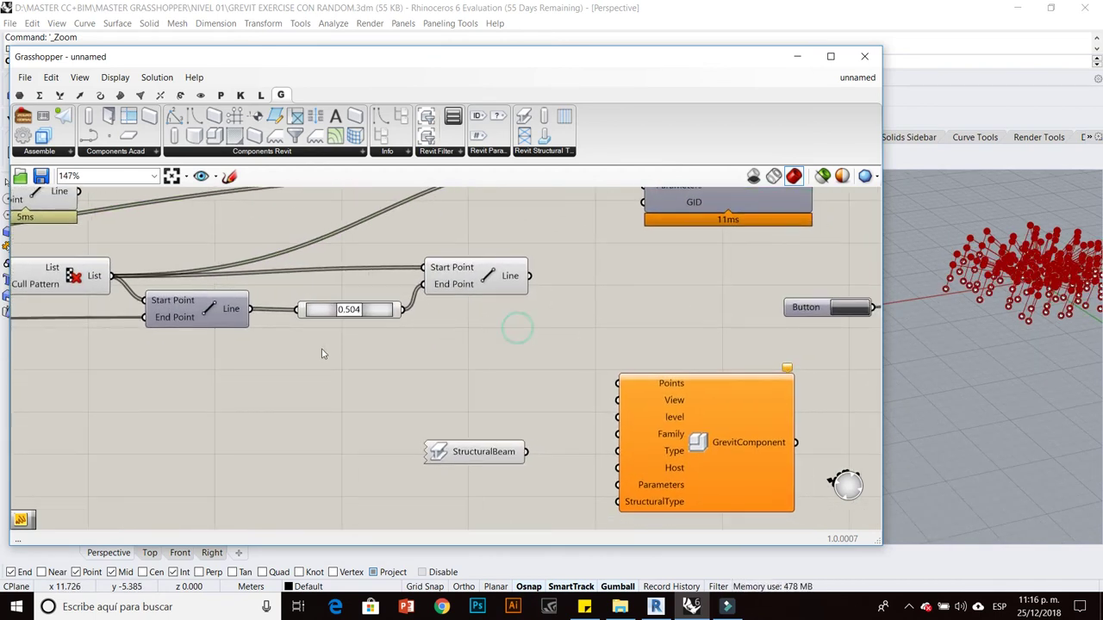
{"action": "right_click_drag", "start_coordinate": [559, 303], "coordinate": [324, 348]}
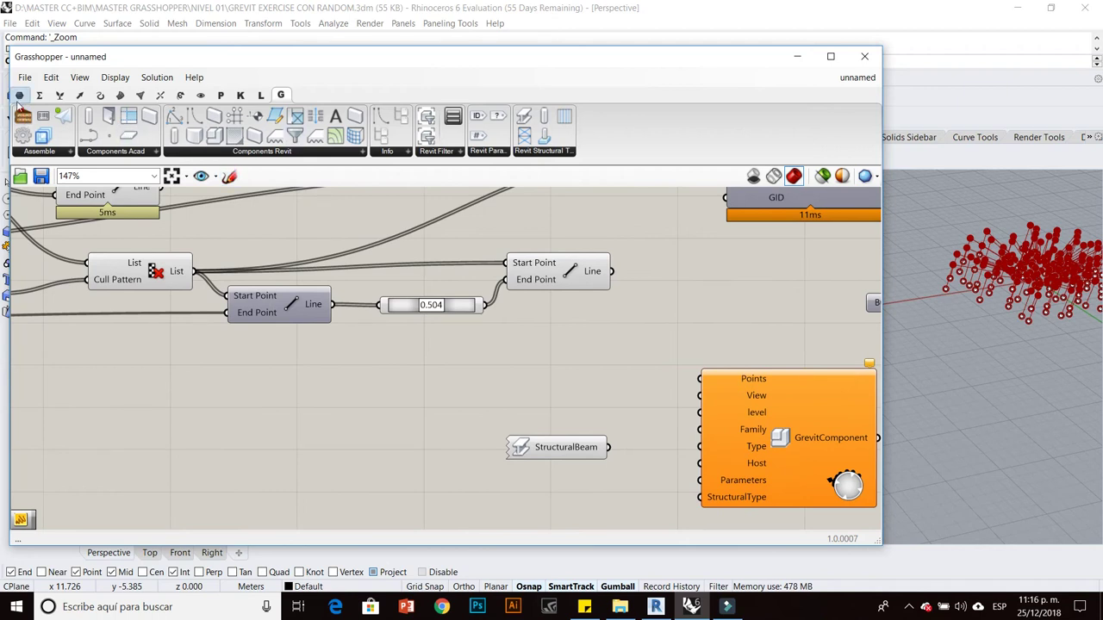
Inspect the culled point list in a temporary Panel, then delete the Panel.
{"action": "left_click", "coordinate": [19, 96]}
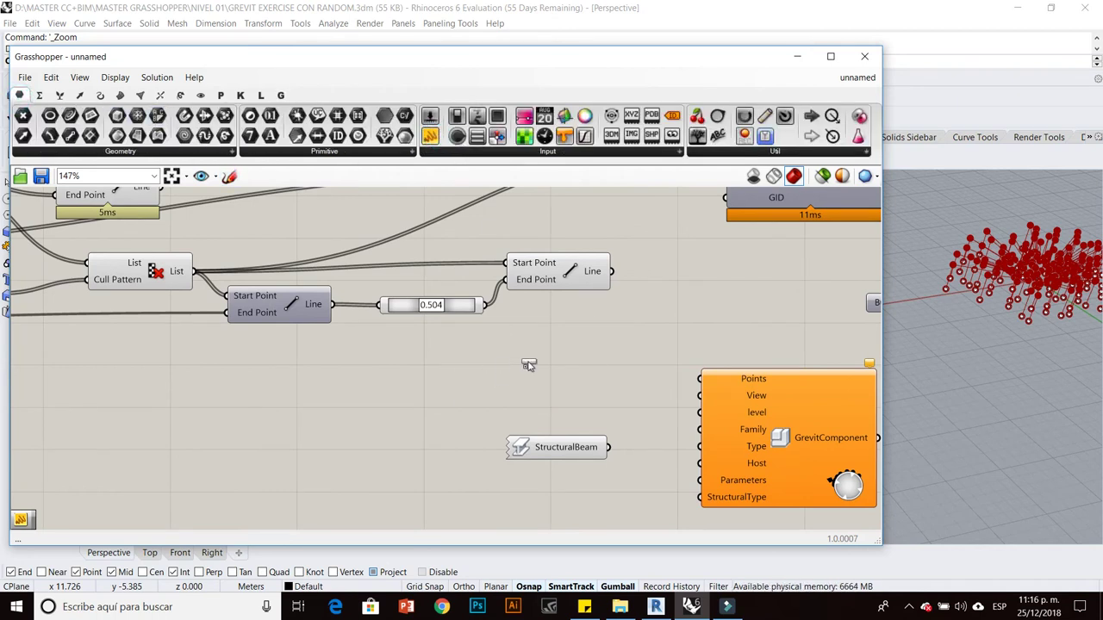
{"action": "left_click_drag", "start_coordinate": [435, 139], "coordinate": [525, 364]}
{"action": "scroll", "coordinate": [409, 339], "scroll_direction": "down", "scroll_amount": 3}
{"action": "left_click", "coordinate": [259, 293]}
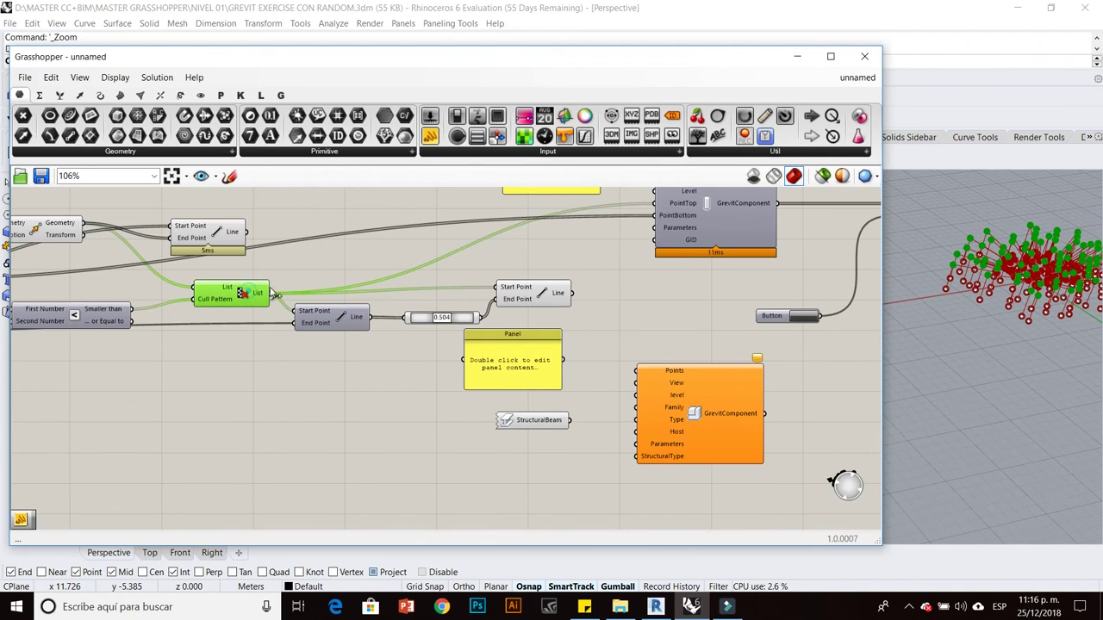
{"action": "left_click_drag", "start_coordinate": [268, 296], "coordinate": [493, 357]}
{"action": "mouse_move", "coordinate": [271, 293]}
{"action": "left_mouse_down"}
{"action": "mouse_move", "coordinate": [484, 385]}
{"action": "mouse_move", "coordinate": [487, 507]}
{"action": "left_mouse_up"}
{"action": "left_click", "coordinate": [492, 431]}
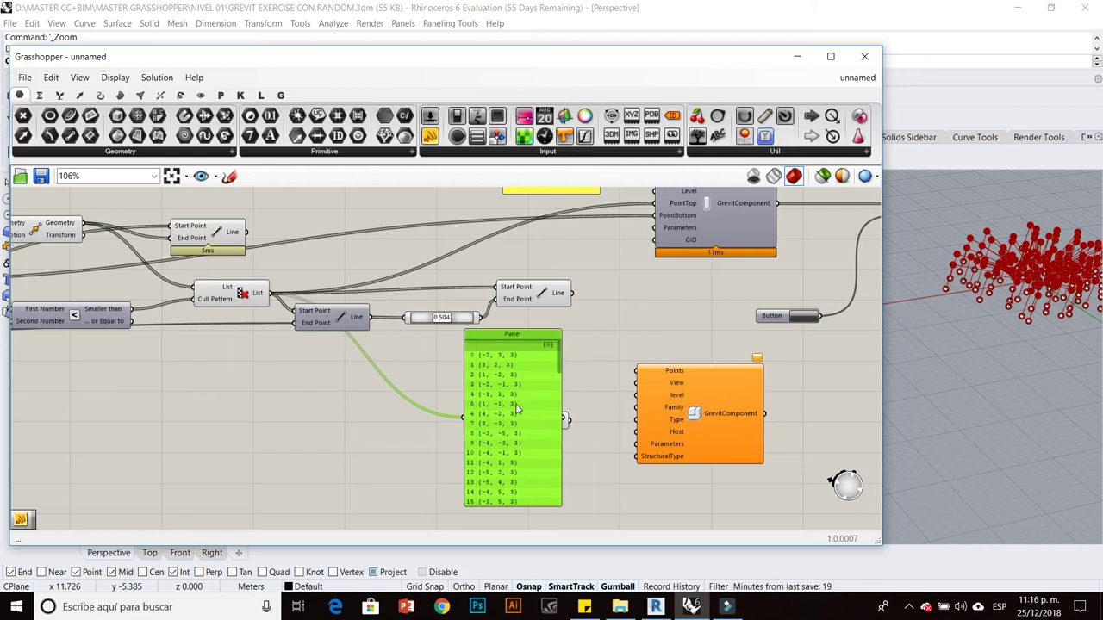
{"action": "key", "text": "Delete"}
Zoom in on the Line components that build the beam lines.
{"action": "left_click", "coordinate": [527, 290]}
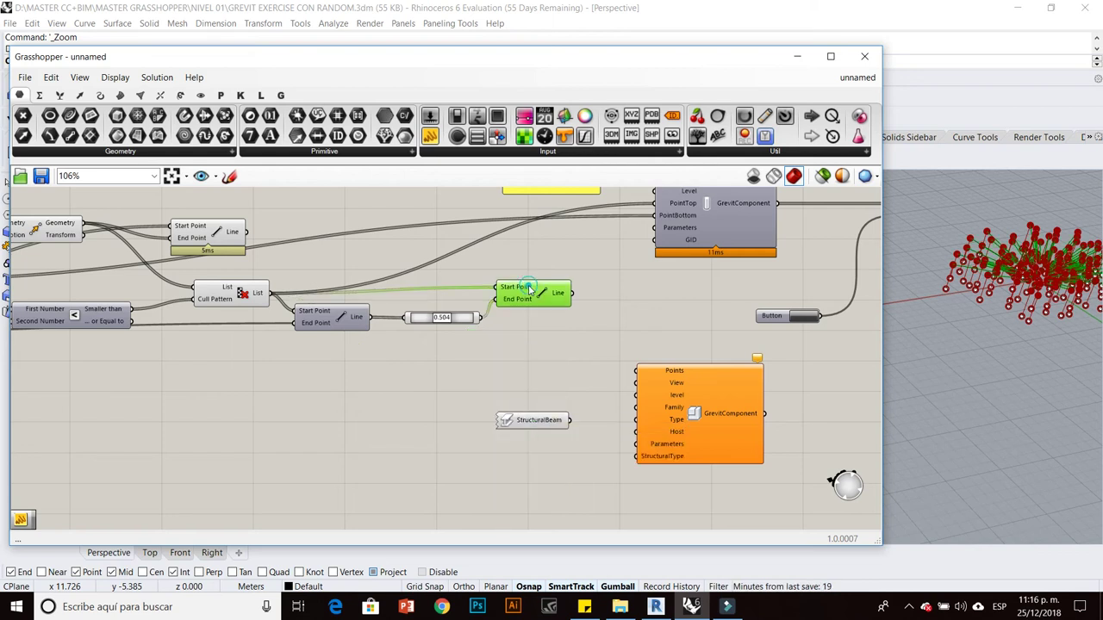
{"action": "left_click", "coordinate": [421, 359]}
{"action": "left_click_drag", "start_coordinate": [491, 366], "coordinate": [405, 303]}
{"action": "left_click", "coordinate": [479, 357]}
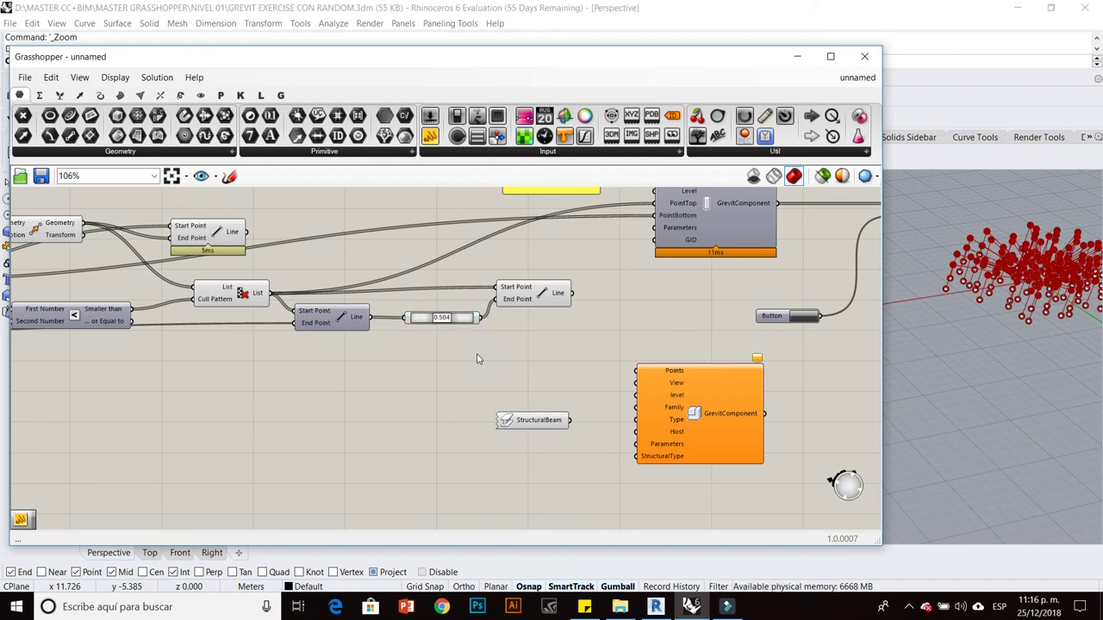
{"action": "scroll", "coordinate": [472, 356], "scroll_direction": "up", "scroll_amount": 1}
{"action": "mouse_move", "coordinate": [452, 338]}
{"action": "right_mouse_down"}
{"action": "mouse_move", "coordinate": [491, 332]}
{"action": "mouse_move", "coordinate": [443, 345]}
{"action": "right_mouse_up"}
{"action": "scroll", "coordinate": [478, 345], "scroll_direction": "up", "scroll_amount": 2}
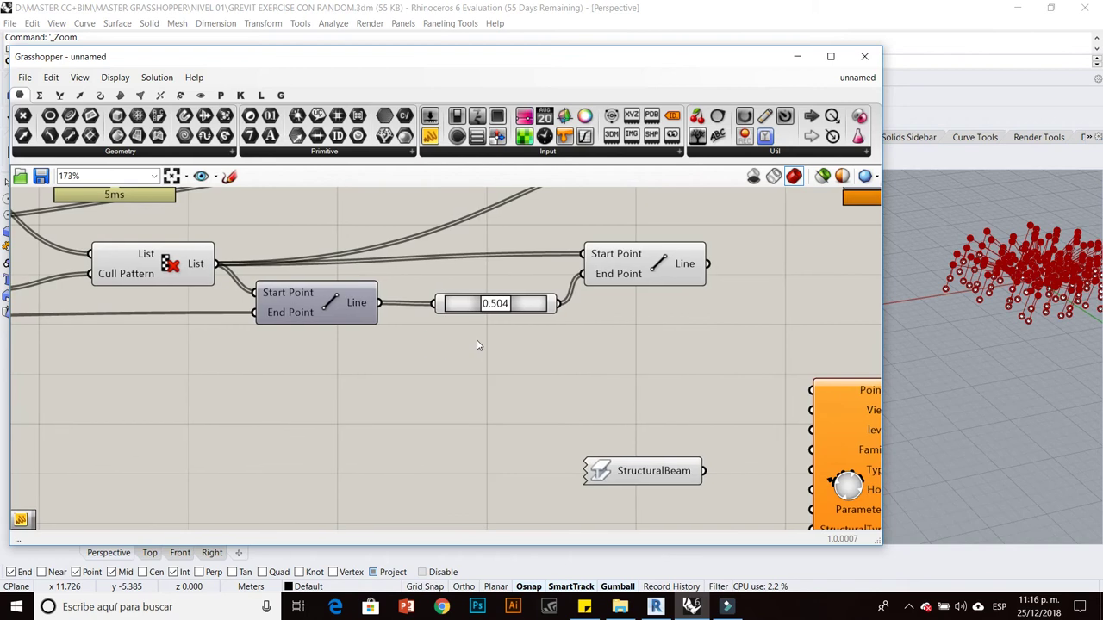
Add a Weave component fed by the culled points and the 0.504 output, checking its result.
{"action": "double_click", "coordinate": [472, 412]}
{"action": "type", "text": "weave"}
{"action": "key", "text": "Return"}
{"action": "left_click_drag", "start_coordinate": [474, 408], "coordinate": [660, 404]}
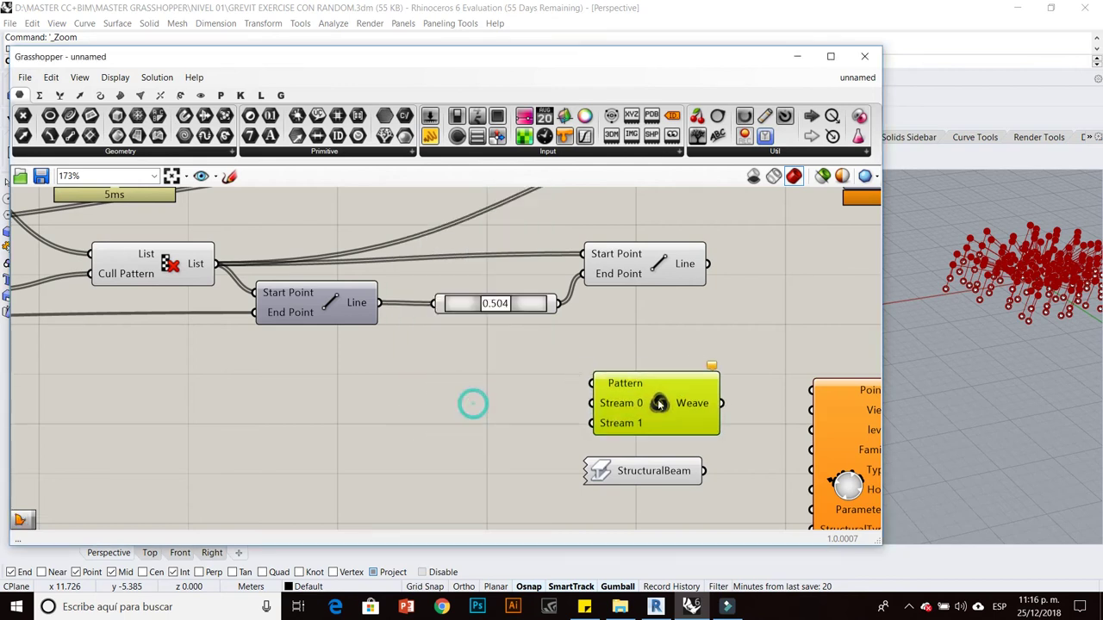
{"action": "left_click", "coordinate": [209, 263]}
{"action": "left_click_drag", "start_coordinate": [215, 263], "coordinate": [608, 411]}
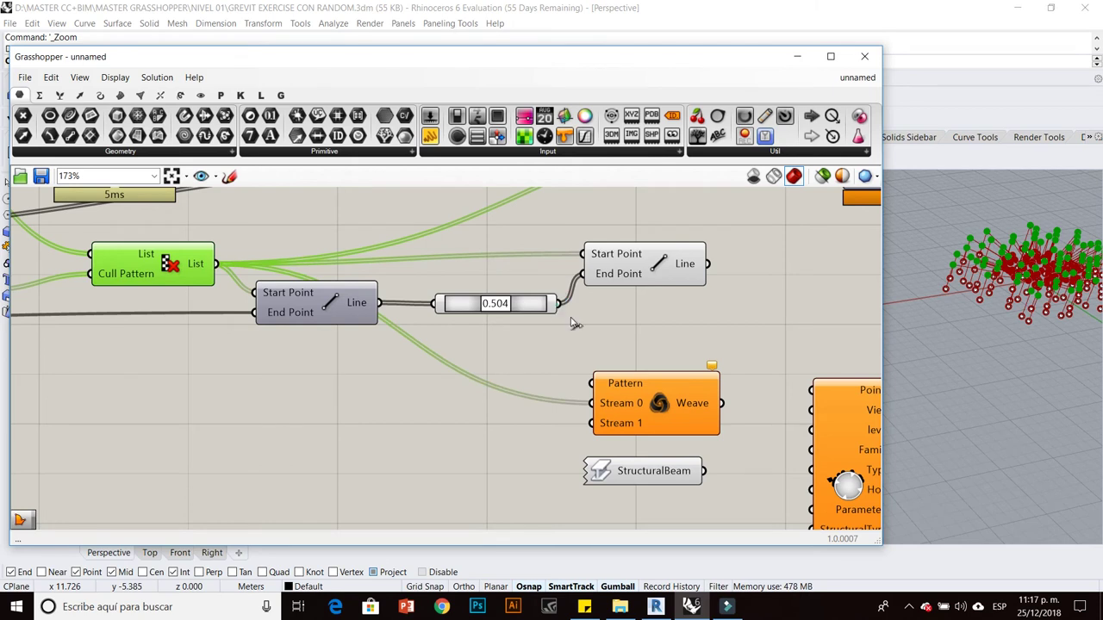
{"action": "left_click_drag", "start_coordinate": [559, 303], "coordinate": [591, 424]}
{"action": "left_click", "coordinate": [623, 341]}
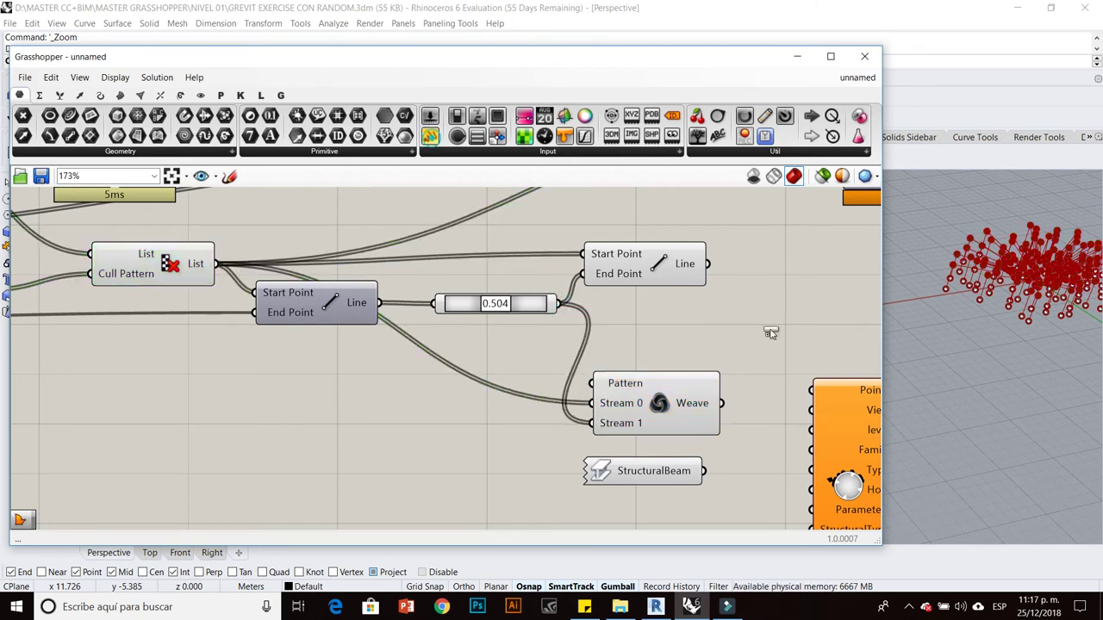
{"action": "left_click_drag", "start_coordinate": [770, 332], "coordinate": [775, 327]}
{"action": "left_click_drag", "start_coordinate": [722, 403], "coordinate": [704, 327]}
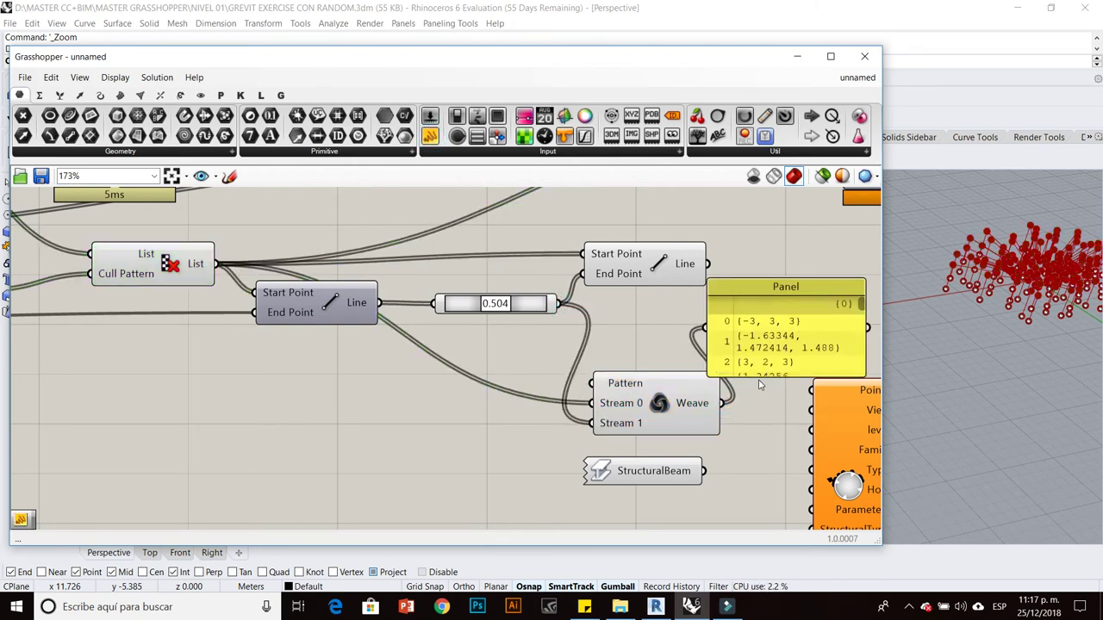
{"action": "left_click_drag", "start_coordinate": [761, 399], "coordinate": [761, 429]}
{"action": "key", "text": "Delete"}
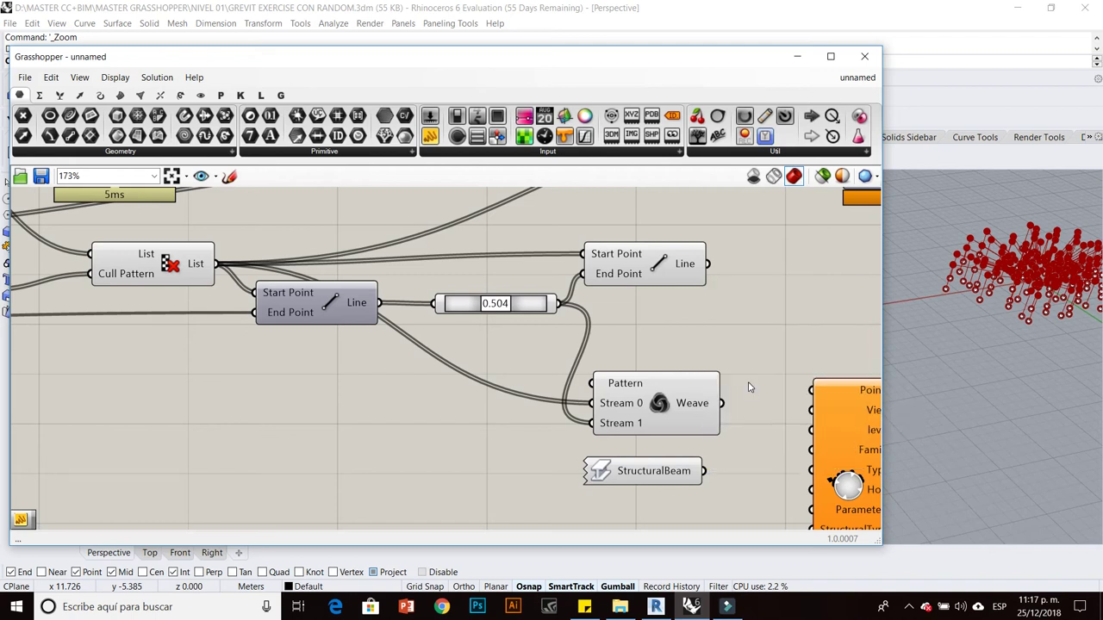
Add two Graft Tree components grafting the culled point list and the 0.504 output.
{"action": "right_click", "coordinate": [198, 265]}
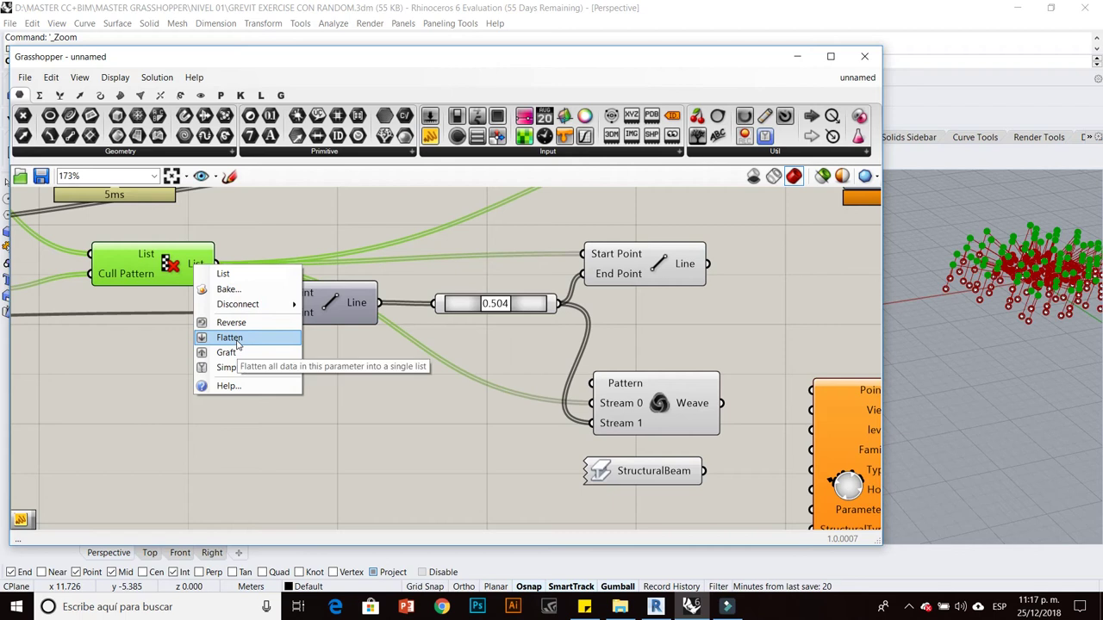
{"action": "left_click", "coordinate": [371, 419]}
{"action": "double_click", "coordinate": [362, 431]}
{"action": "type", "text": "grapht"}
{"action": "key", "text": "BackSpace"}
{"action": "key", "text": "BackSpace"}
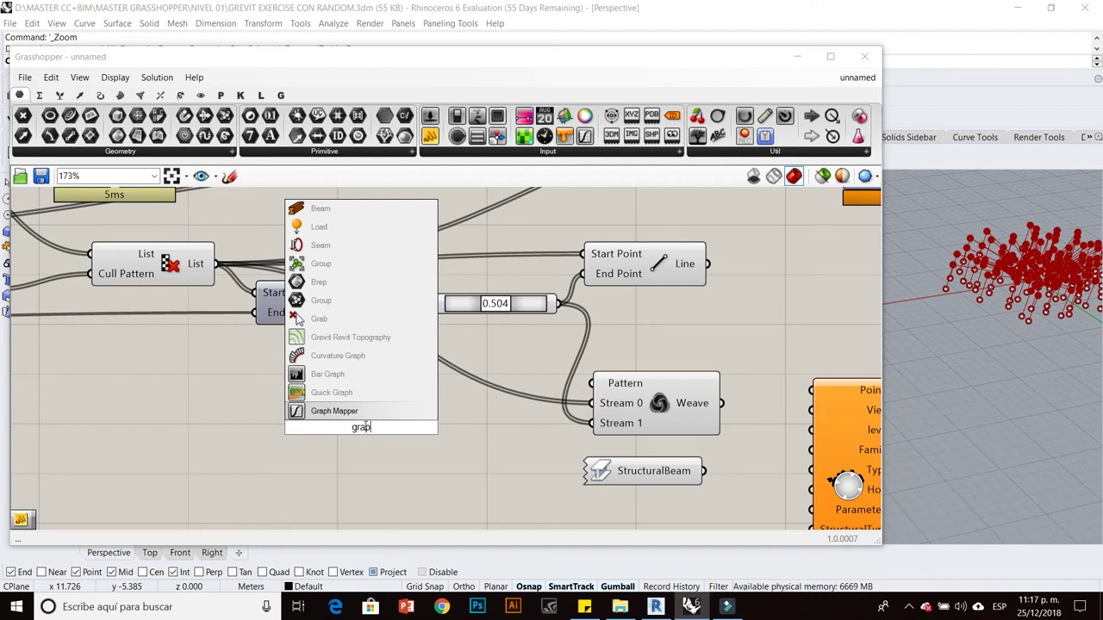
{"action": "key", "text": "BackSpace"}
{"action": "type", "text": "f"}
{"action": "left_click", "coordinate": [353, 413]}
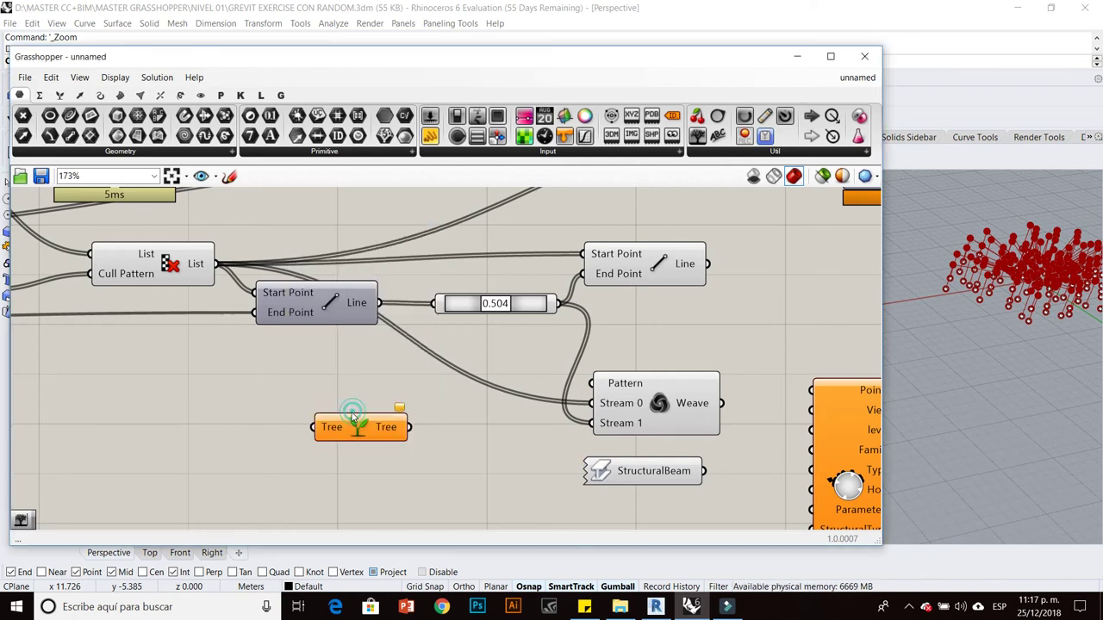
{"action": "left_click_drag", "start_coordinate": [216, 263], "coordinate": [315, 427]}
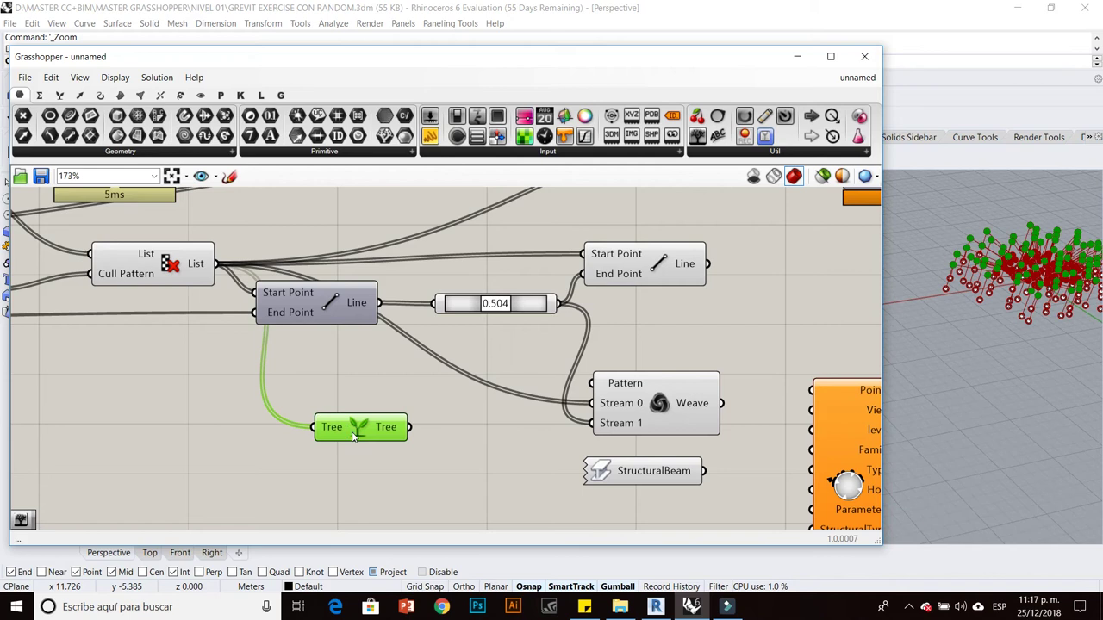
{"action": "left_click_drag", "start_coordinate": [374, 472], "coordinate": [367, 534]}
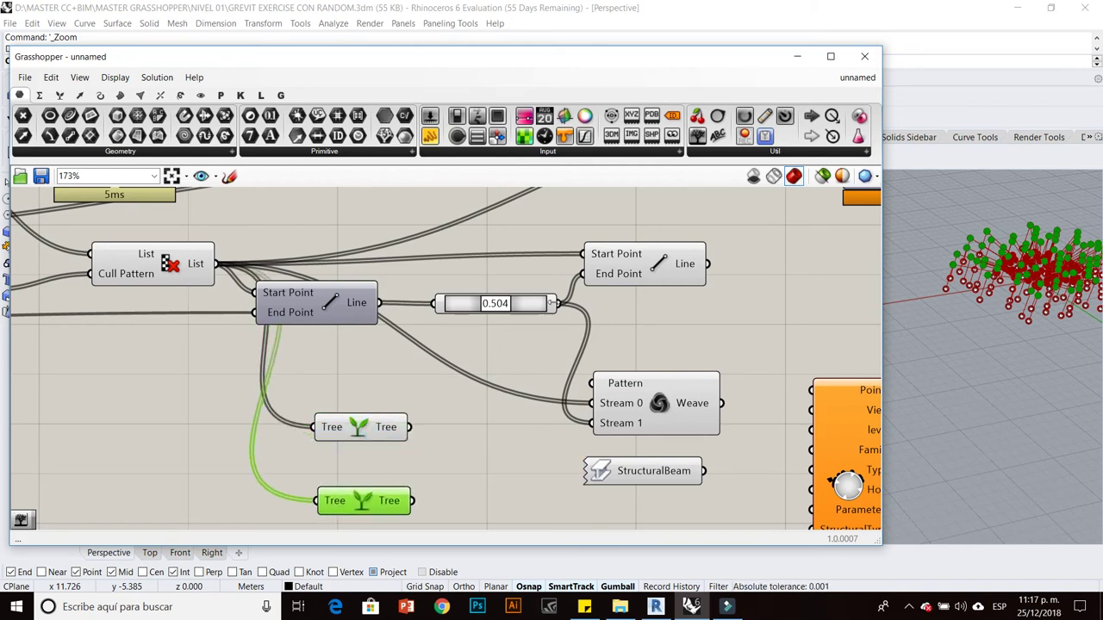
{"action": "left_click_drag", "start_coordinate": [558, 304], "coordinate": [318, 501]}
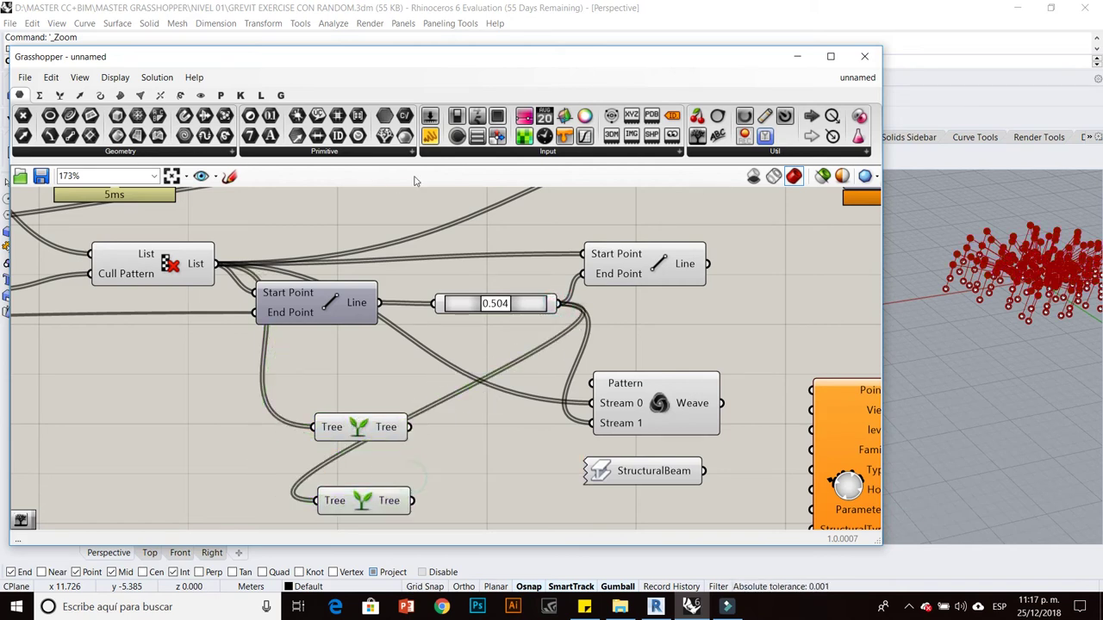
Check the grafted data, then feed the two grafted trees into Weave's Stream 0 and Stream 1.
{"action": "left_click", "coordinate": [487, 411]}
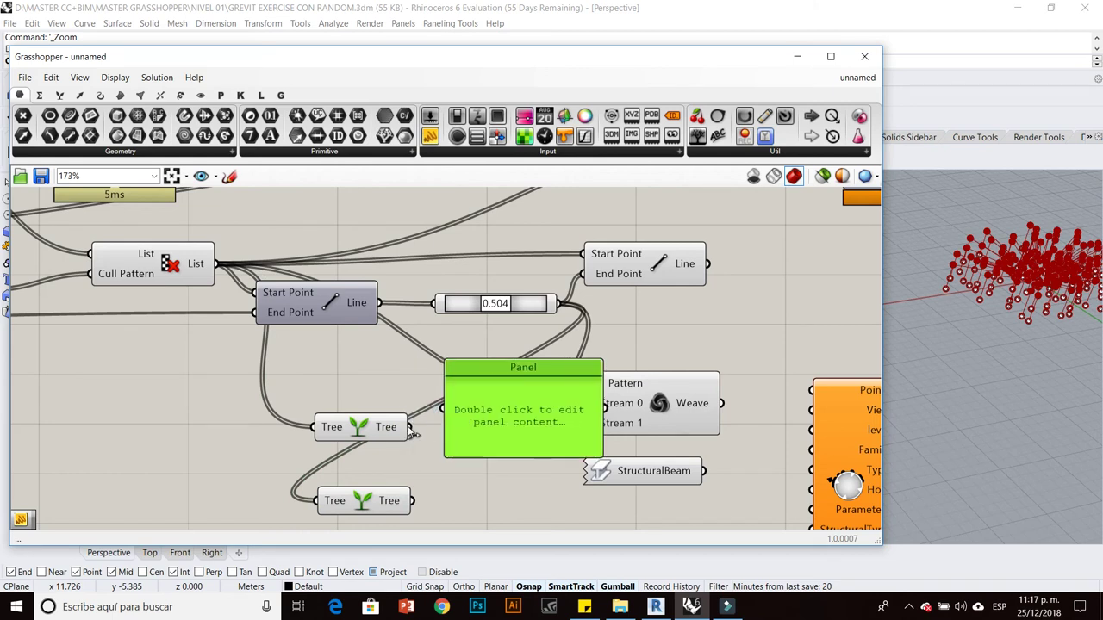
{"action": "left_click_drag", "start_coordinate": [410, 427], "coordinate": [445, 406]}
{"action": "left_click_drag", "start_coordinate": [494, 453], "coordinate": [494, 504]}
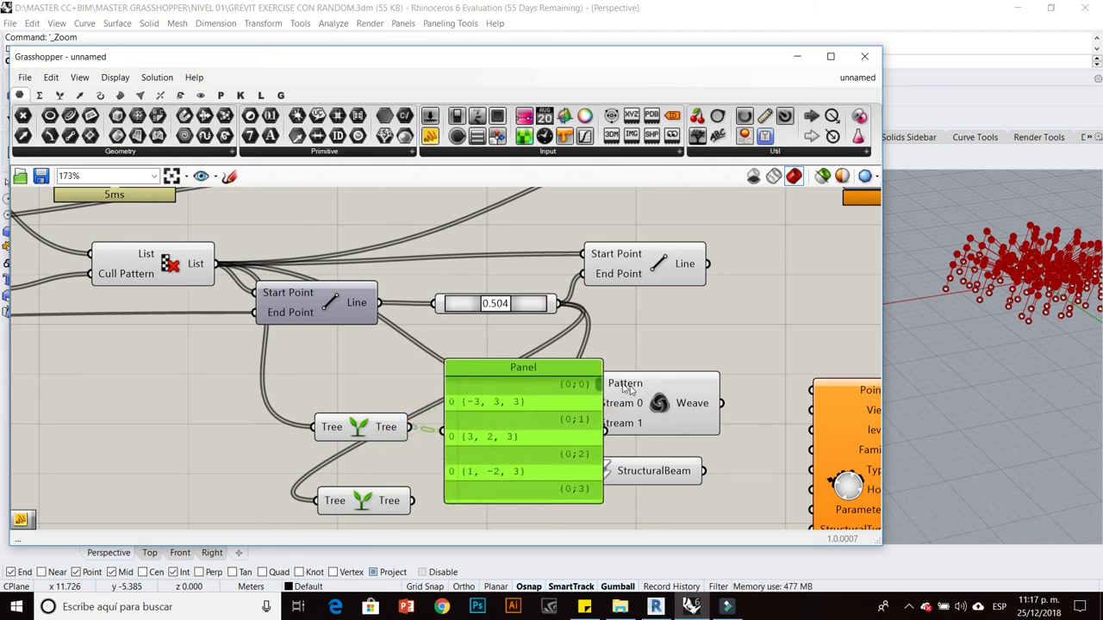
{"action": "key", "text": "Delete"}
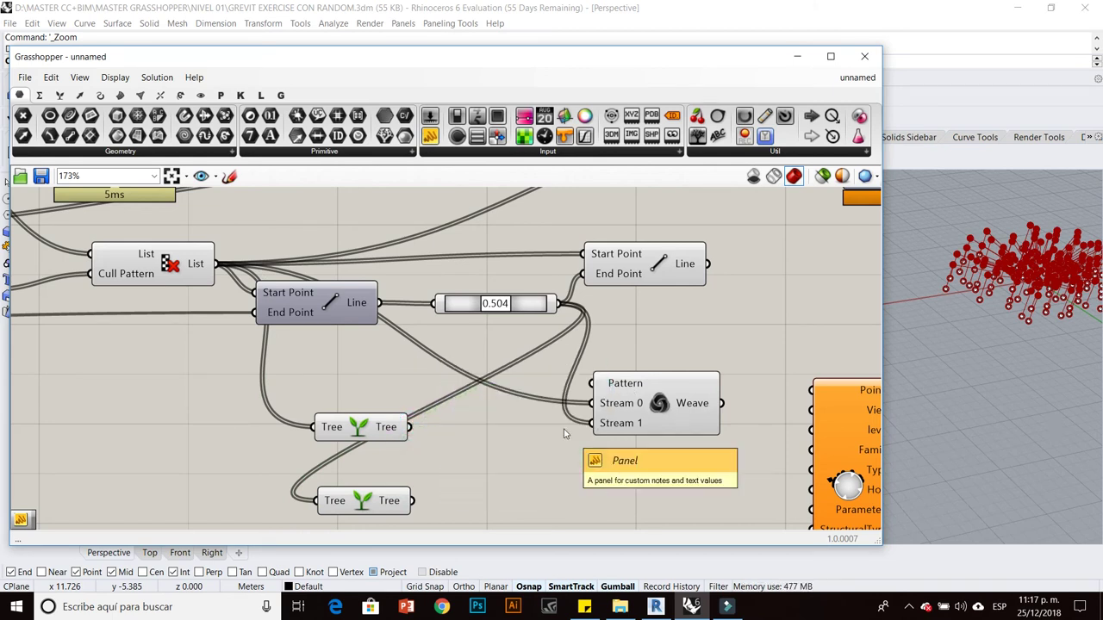
{"action": "left_click", "coordinate": [376, 513]}
{"action": "left_click", "coordinate": [424, 450]}
{"action": "left_click_drag", "start_coordinate": [410, 427], "coordinate": [593, 403]}
{"action": "left_click_drag", "start_coordinate": [414, 500], "coordinate": [592, 423]}
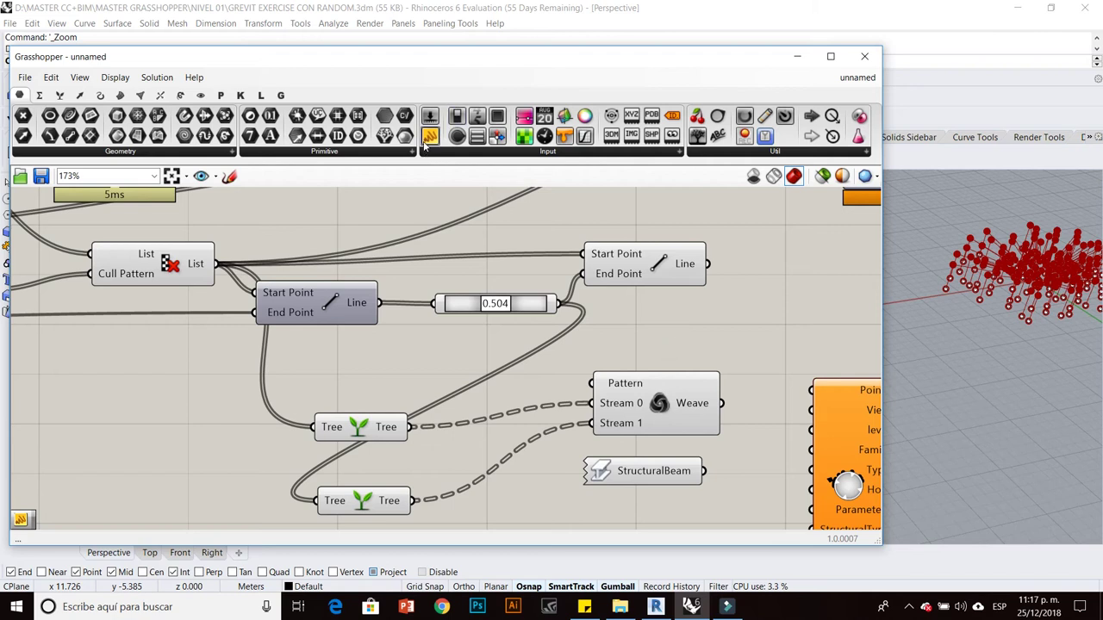
Preview the woven points in a panel, then connect Weave's output to a new component.
{"action": "left_click_drag", "start_coordinate": [424, 145], "coordinate": [735, 287]}
{"action": "mouse_move", "coordinate": [722, 403]}
{"action": "left_mouse_down"}
{"action": "mouse_move", "coordinate": [755, 336]}
{"action": "mouse_move", "coordinate": [748, 401]}
{"action": "left_mouse_up"}
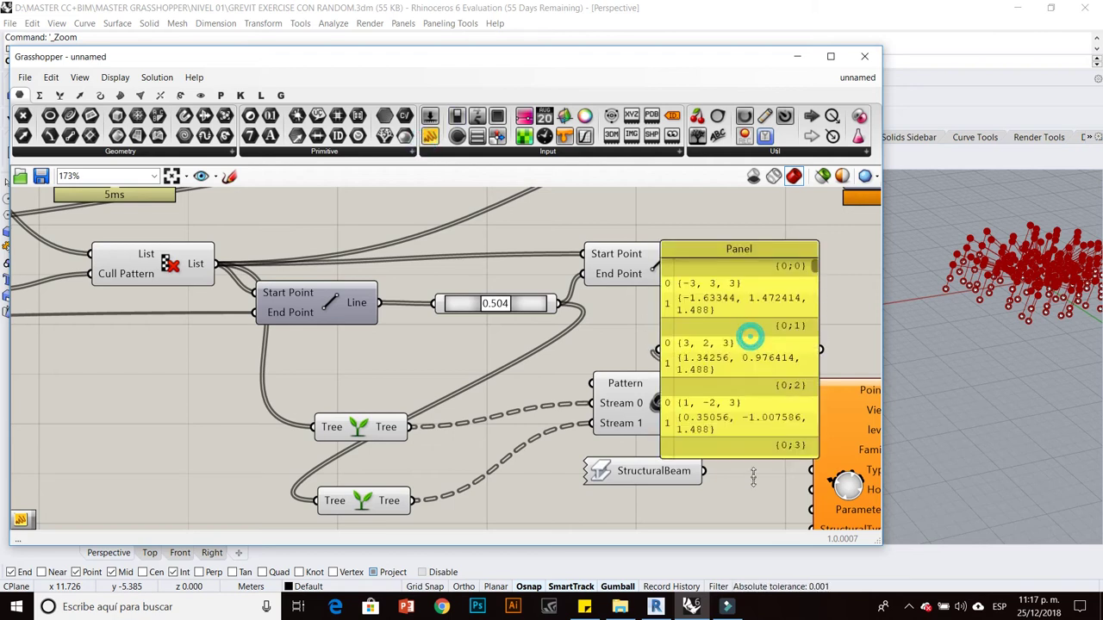
{"action": "left_click", "coordinate": [685, 307]}
{"action": "key", "text": "Delete"}
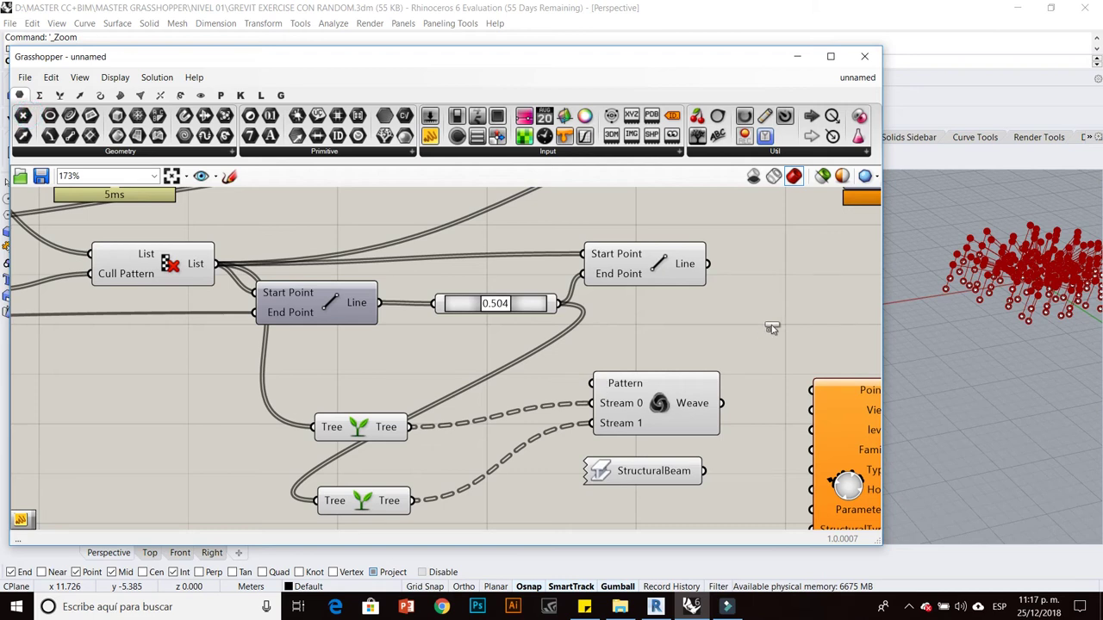
{"action": "left_click_drag", "start_coordinate": [23, 114], "coordinate": [772, 325]}
{"action": "left_click_drag", "start_coordinate": [722, 403], "coordinate": [742, 328]}
Route Weave's output through the new component into the Grevit Points input.
{"action": "right_click_drag", "start_coordinate": [737, 330], "coordinate": [532, 358]}
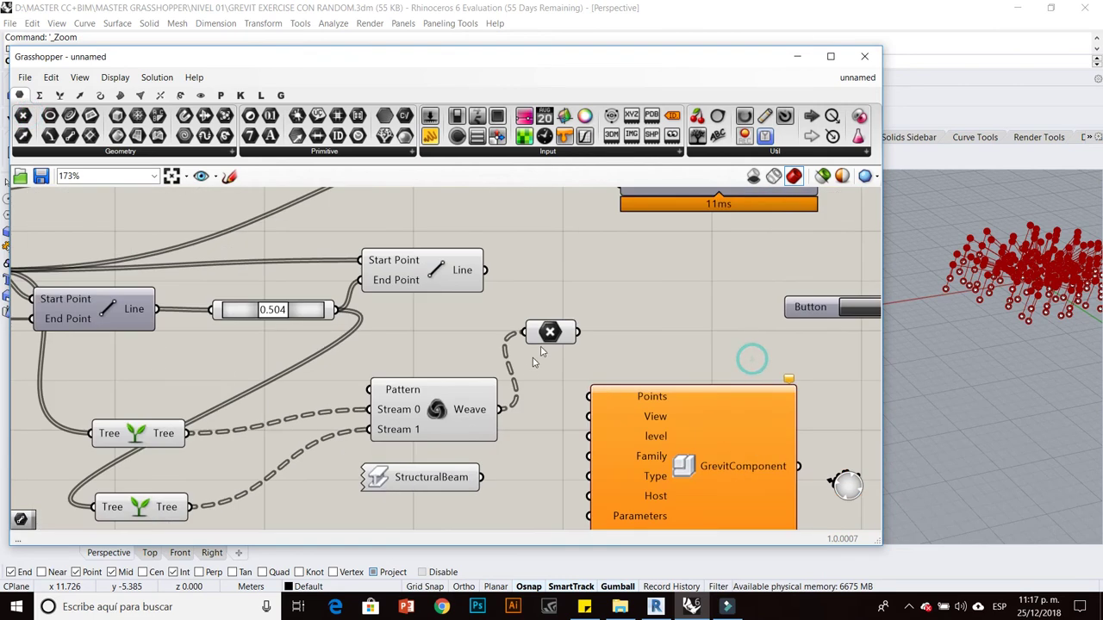
{"action": "scroll", "coordinate": [554, 352], "scroll_direction": "down", "scroll_amount": 2}
{"action": "mouse_move", "coordinate": [573, 335]}
{"action": "left_mouse_down"}
{"action": "mouse_move", "coordinate": [583, 389]}
{"action": "mouse_move", "coordinate": [631, 411]}
{"action": "left_mouse_up"}
{"action": "left_click", "coordinate": [638, 345]}
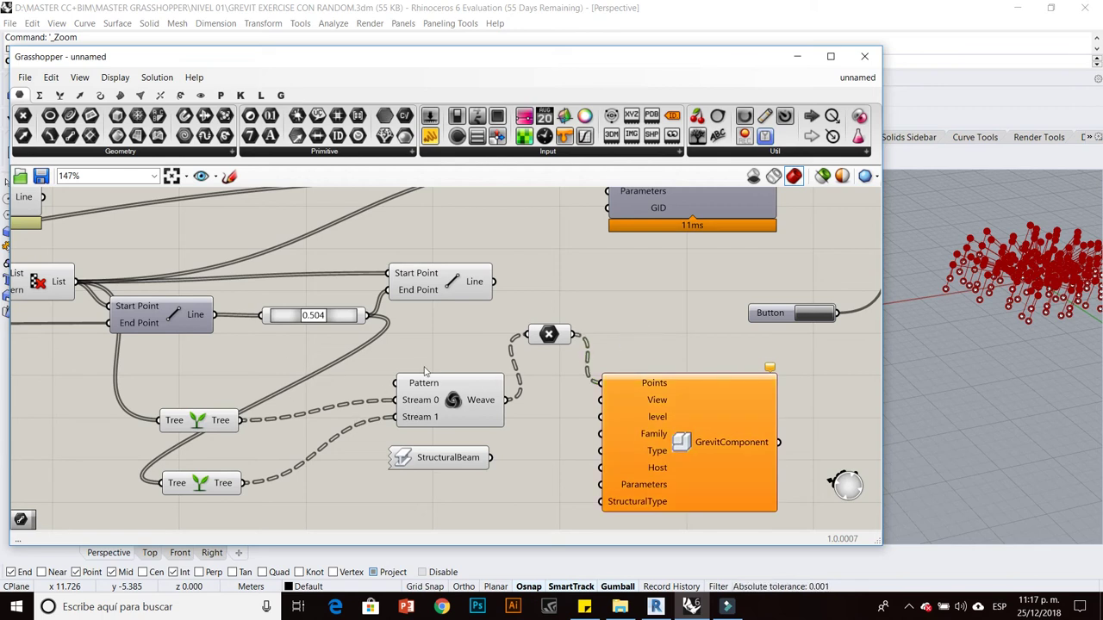
{"action": "scroll", "coordinate": [625, 365], "scroll_direction": "down", "scroll_amount": 3}
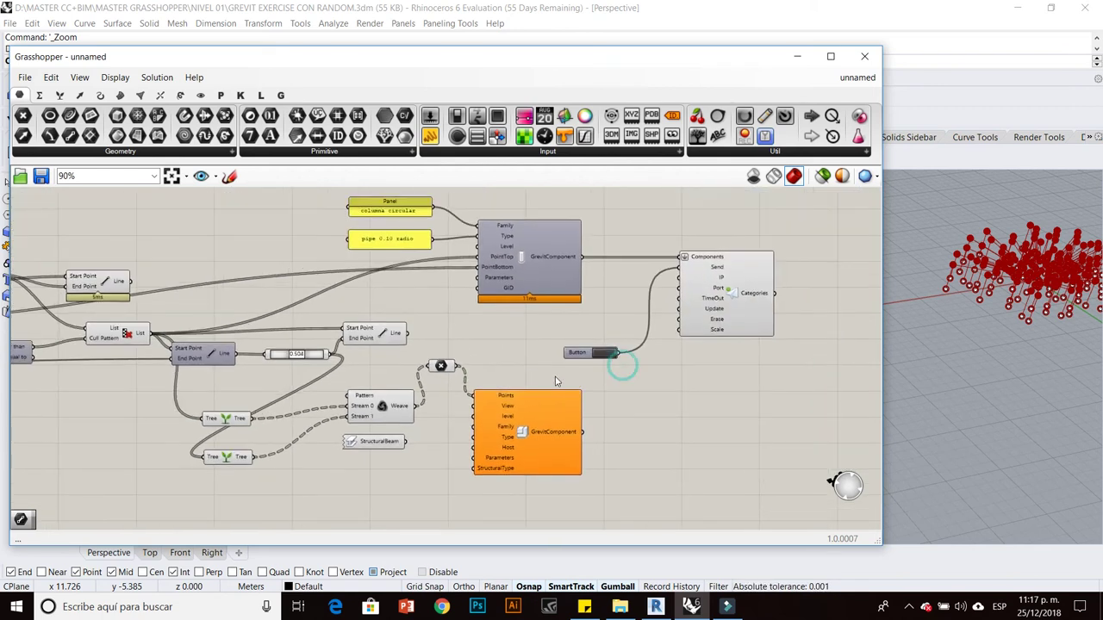
{"action": "scroll", "coordinate": [642, 341], "scroll_direction": "up", "scroll_amount": 3}
{"action": "scroll", "coordinate": [642, 336], "scroll_direction": "down", "scroll_amount": 2}
{"action": "scroll", "coordinate": [636, 268], "scroll_direction": "up", "scroll_amount": 3}
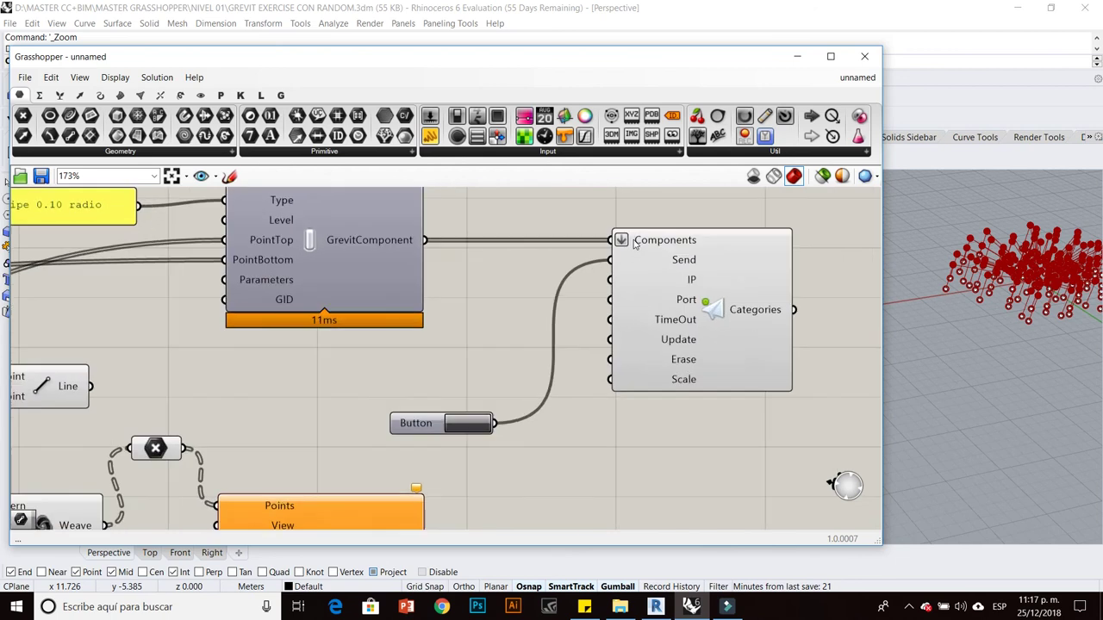
{"action": "scroll", "coordinate": [624, 245], "scroll_direction": "up", "scroll_amount": 1}
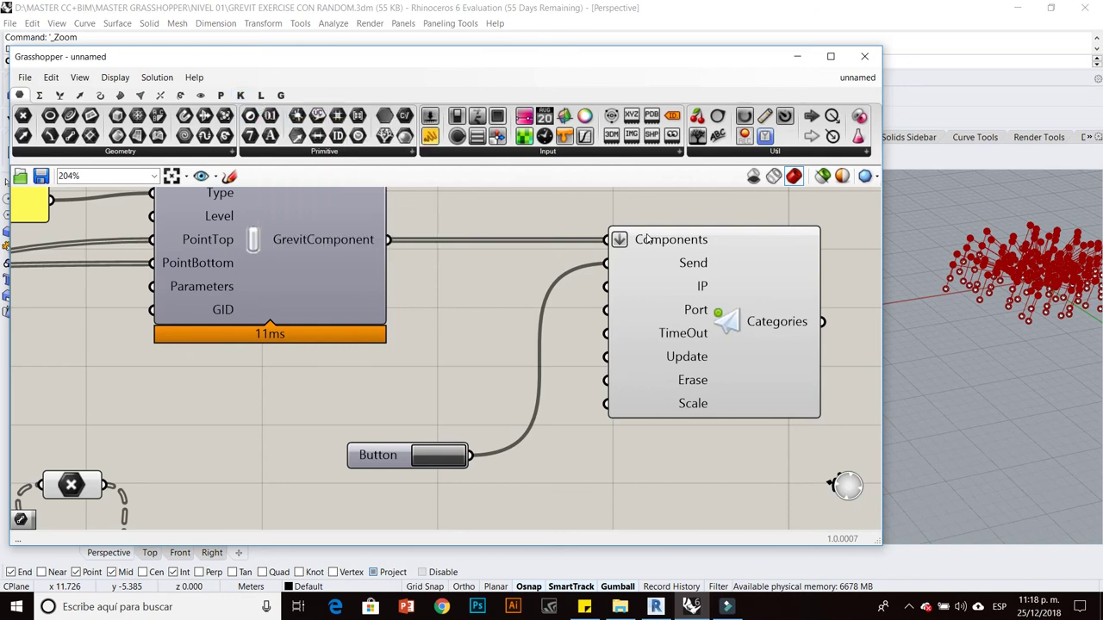
{"action": "mouse_move", "coordinate": [665, 241]}
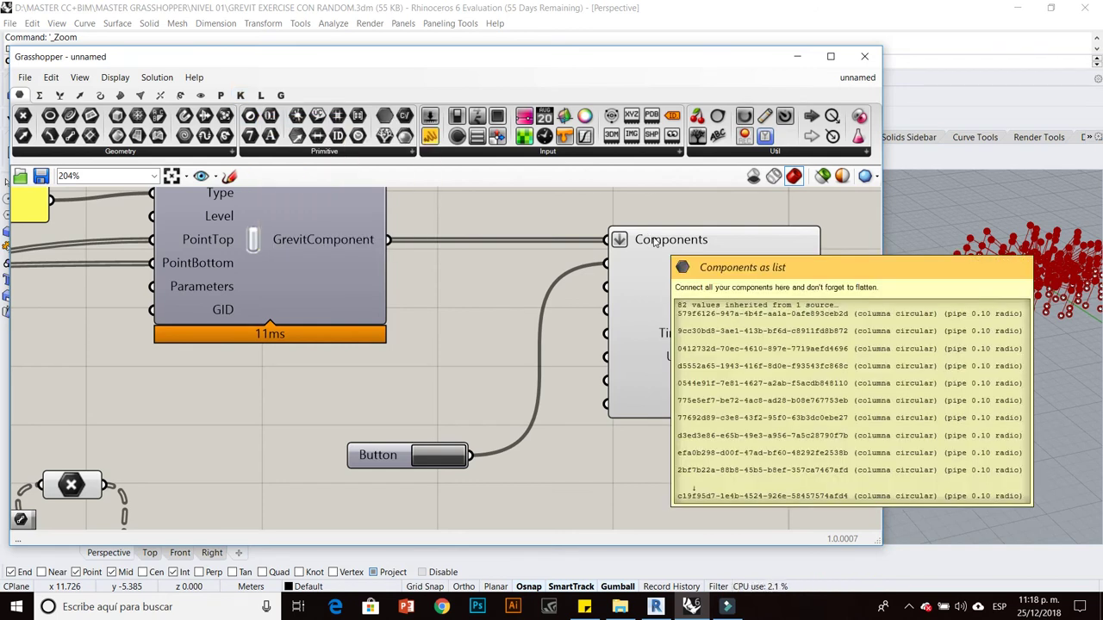
Browse the Grevit Revit and assembly components and place a second send component.
{"action": "left_click", "coordinate": [280, 95]}
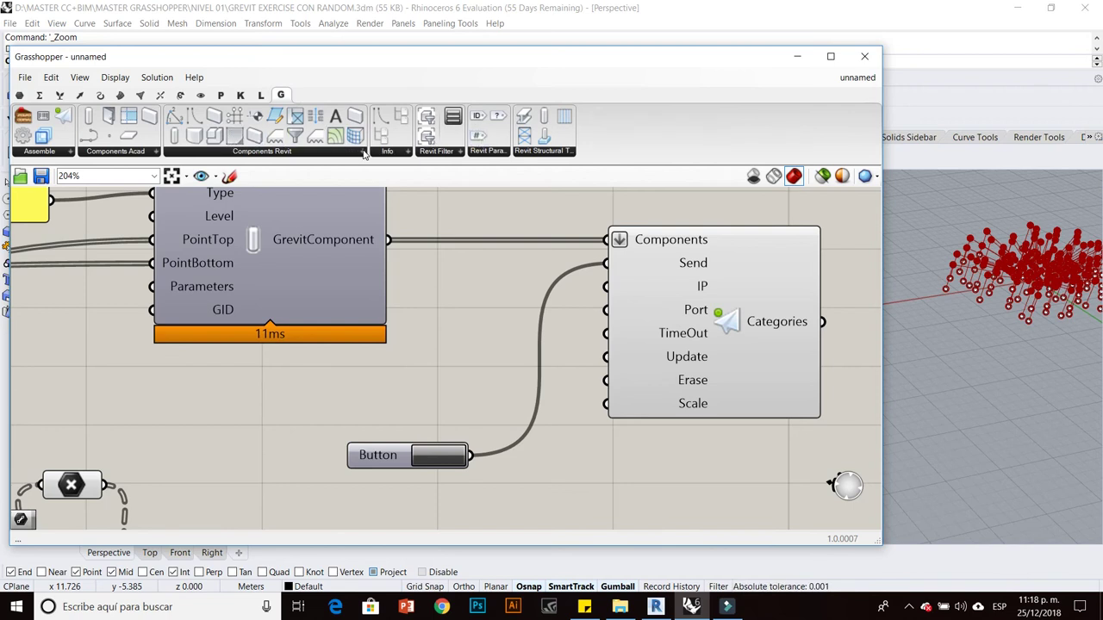
{"action": "left_click", "coordinate": [362, 151]}
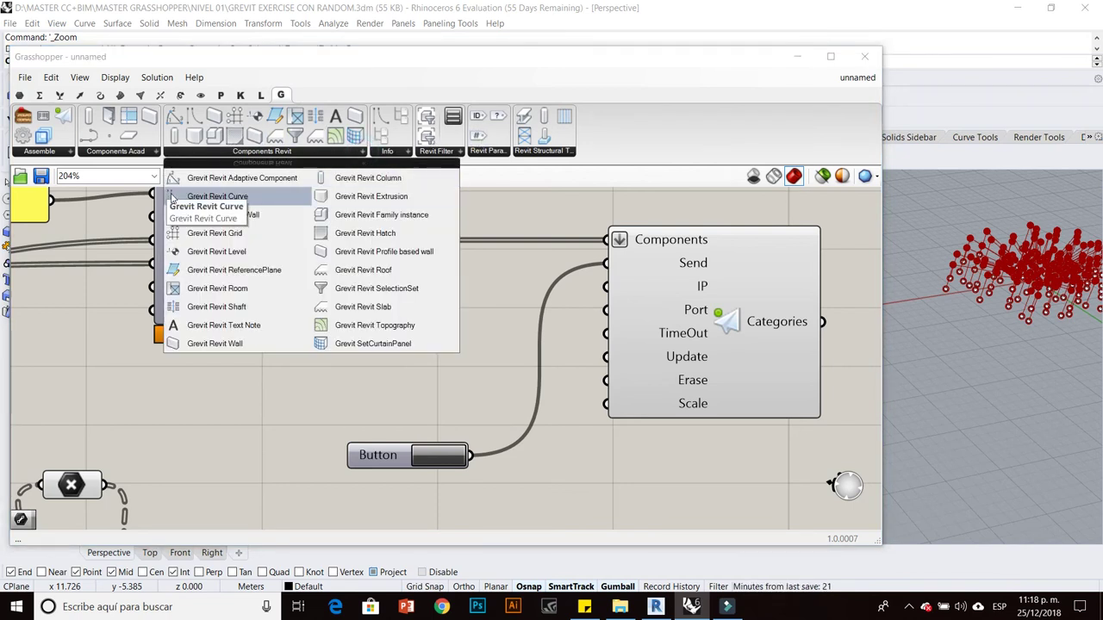
{"action": "left_click", "coordinate": [532, 185]}
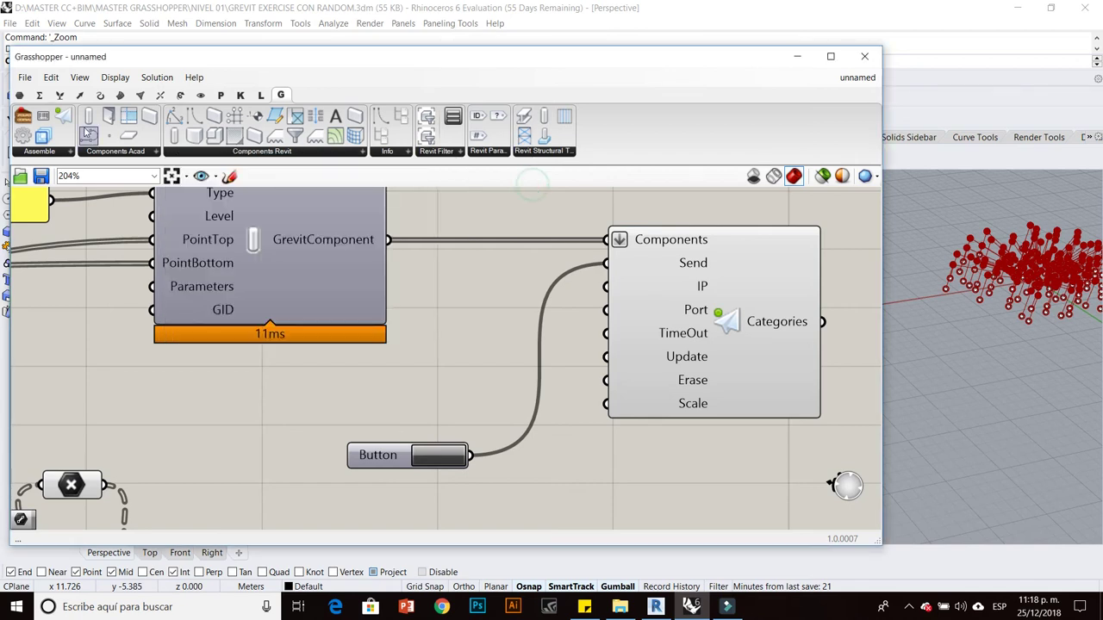
{"action": "left_click", "coordinate": [68, 151]}
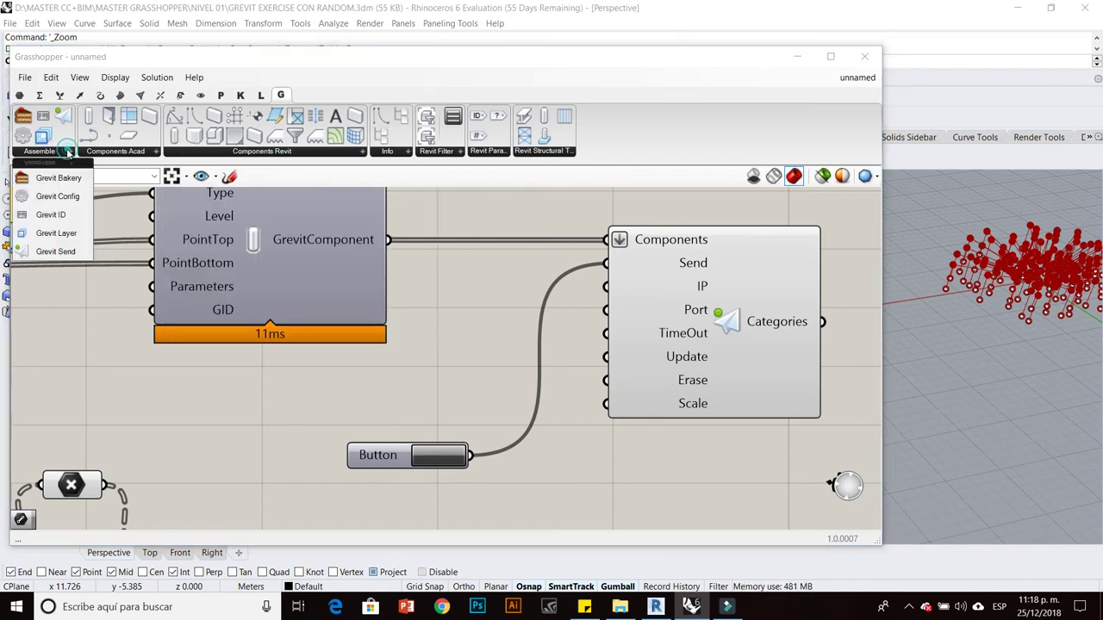
{"action": "left_click", "coordinate": [63, 247]}
{"action": "scroll", "coordinate": [616, 241], "scroll_direction": "down", "scroll_amount": 4}
{"action": "scroll", "coordinate": [726, 283], "scroll_direction": "up", "scroll_amount": 5}
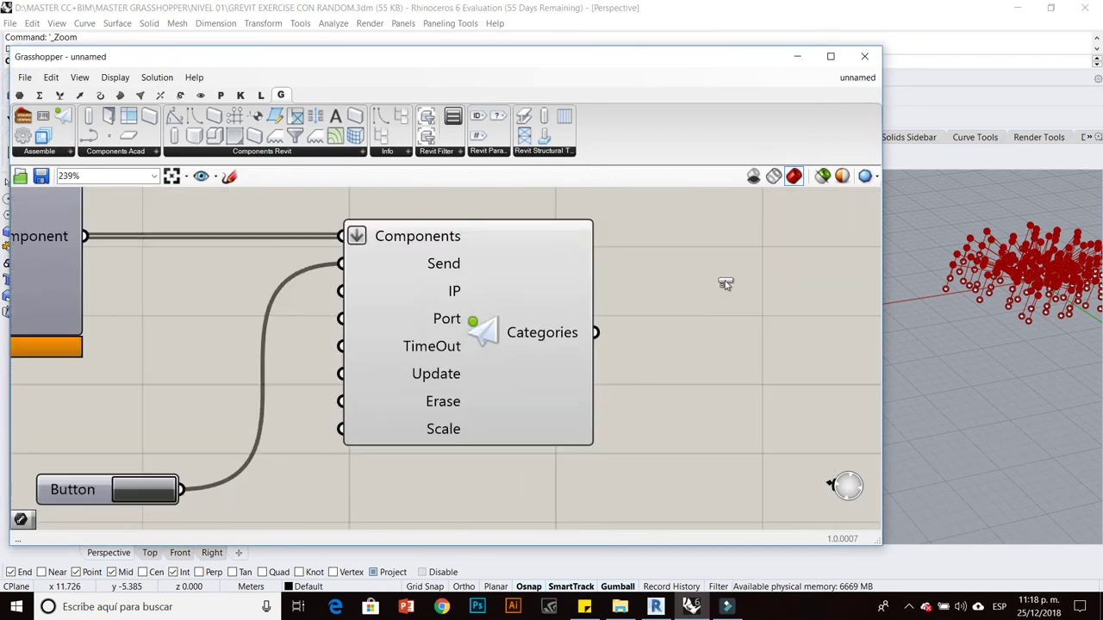
{"action": "left_click", "coordinate": [733, 319]}
{"action": "scroll", "coordinate": [706, 332], "scroll_direction": "down", "scroll_amount": 3}
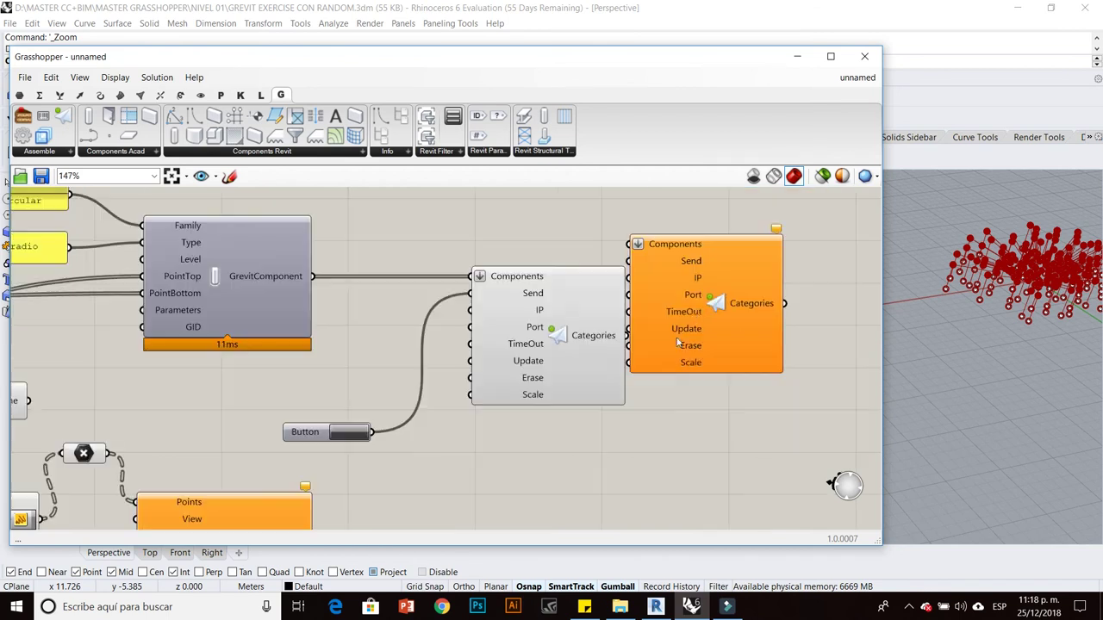
{"action": "left_click", "coordinate": [708, 305]}
{"action": "scroll", "coordinate": [745, 281], "scroll_direction": "down", "scroll_amount": 4}
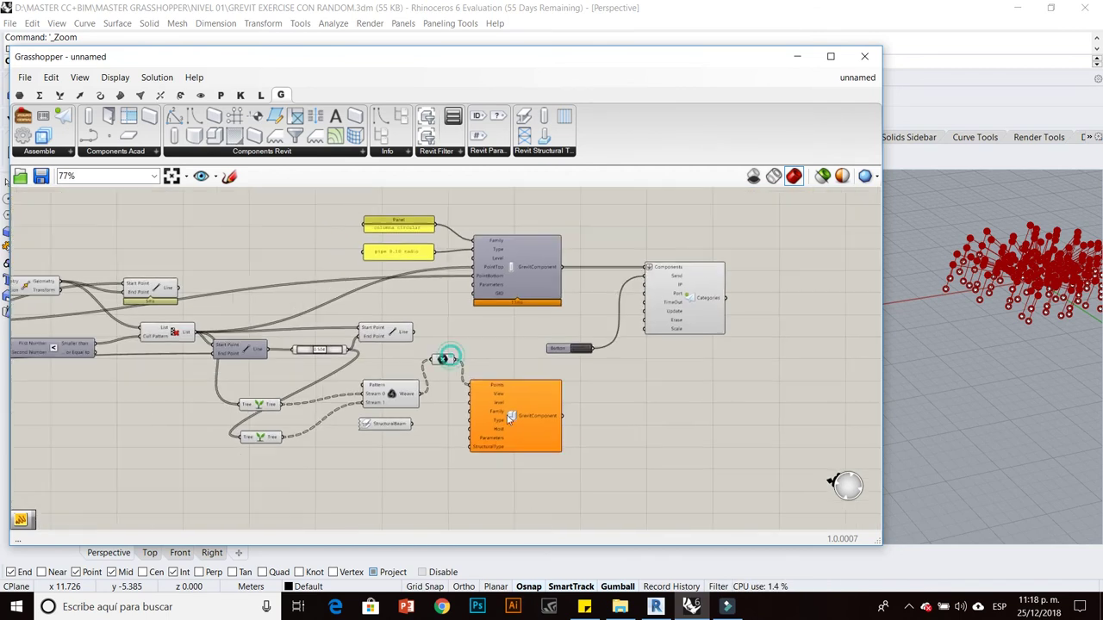
{"action": "scroll", "coordinate": [501, 423], "scroll_direction": "up", "scroll_amount": 5}
Move Weave below StructuralBeam and delete the structural beam Grevit component.
{"action": "right_click_drag", "start_coordinate": [319, 369], "coordinate": [556, 364]}
{"action": "left_click_drag", "start_coordinate": [454, 365], "coordinate": [419, 481]}
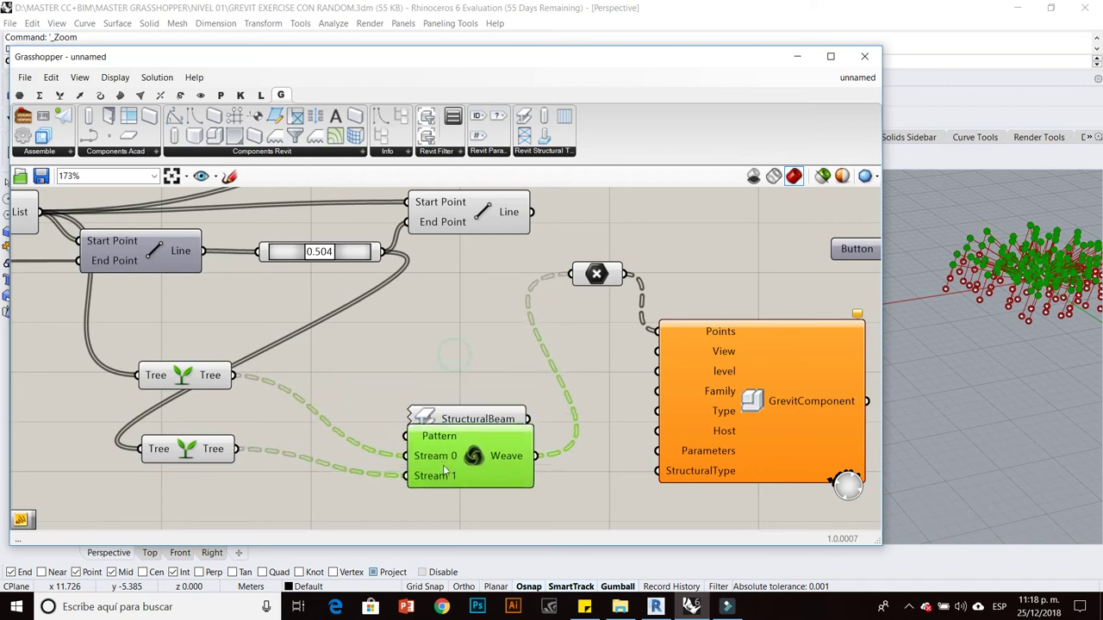
{"action": "left_click_drag", "start_coordinate": [605, 287], "coordinate": [580, 466]}
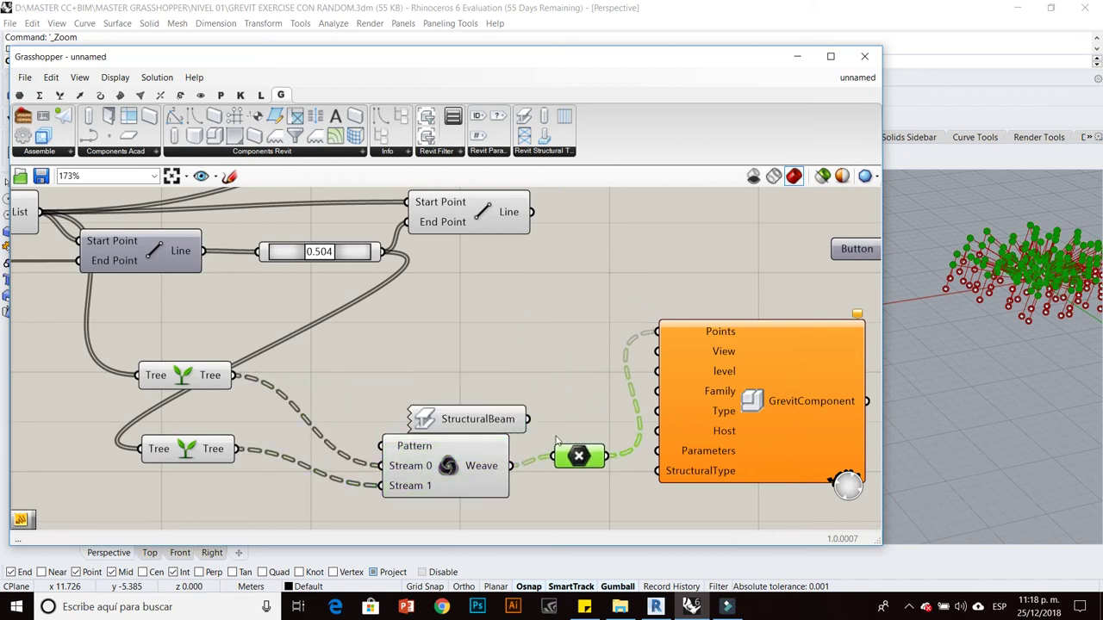
{"action": "scroll", "coordinate": [661, 423], "scroll_direction": "down", "scroll_amount": 3}
{"action": "left_click", "coordinate": [664, 418]}
{"action": "key", "text": "Delete"}
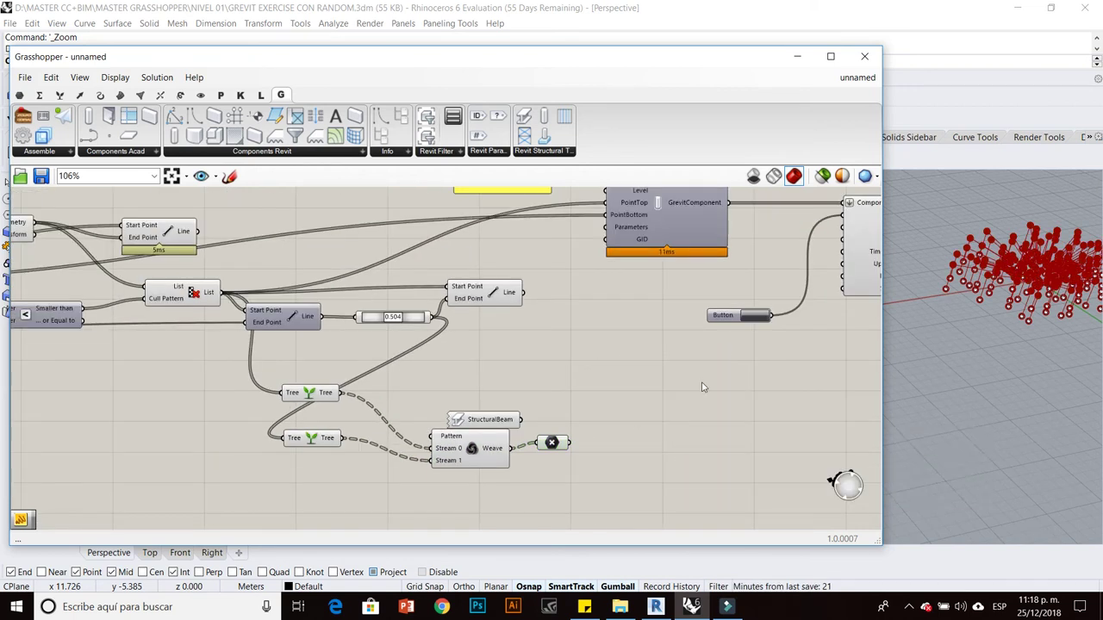
{"action": "right_click_drag", "start_coordinate": [1011, 278], "coordinate": [968, 236]}
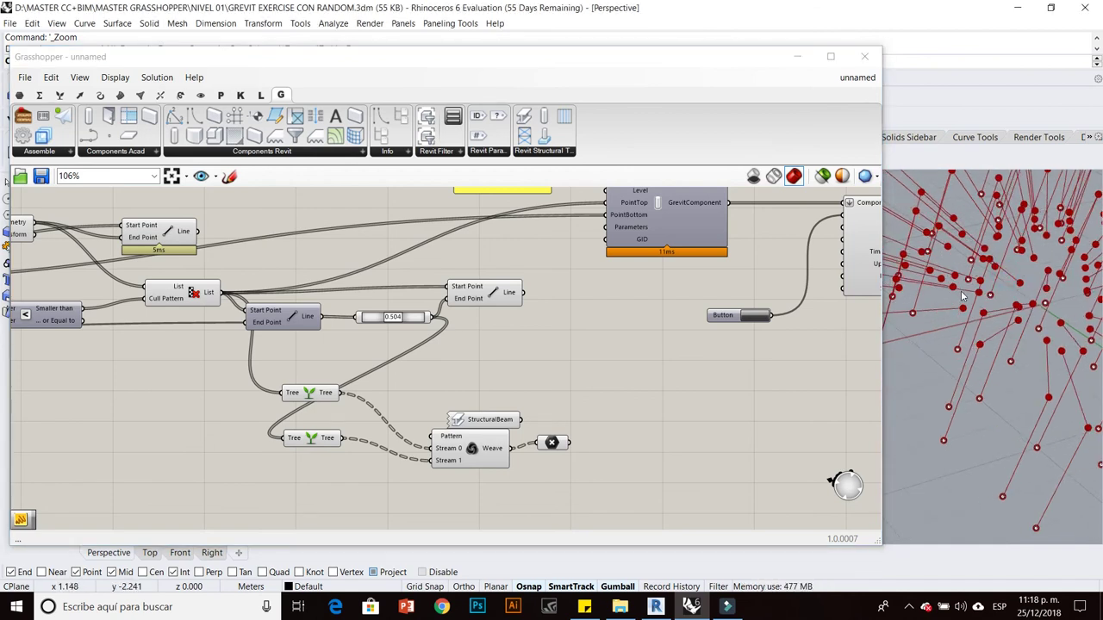
{"action": "scroll", "coordinate": [974, 295], "scroll_direction": "down", "scroll_amount": 3}
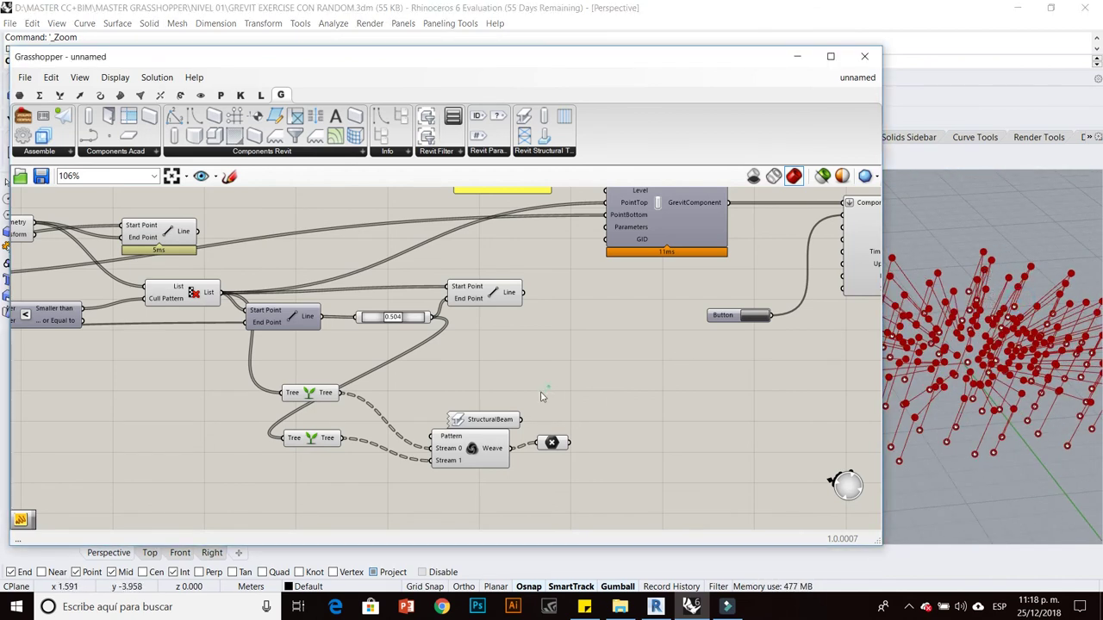
Move StructuralBeam below Weave and the Line component into the empty lower-right area.
{"action": "left_click_drag", "start_coordinate": [496, 420], "coordinate": [428, 481]}
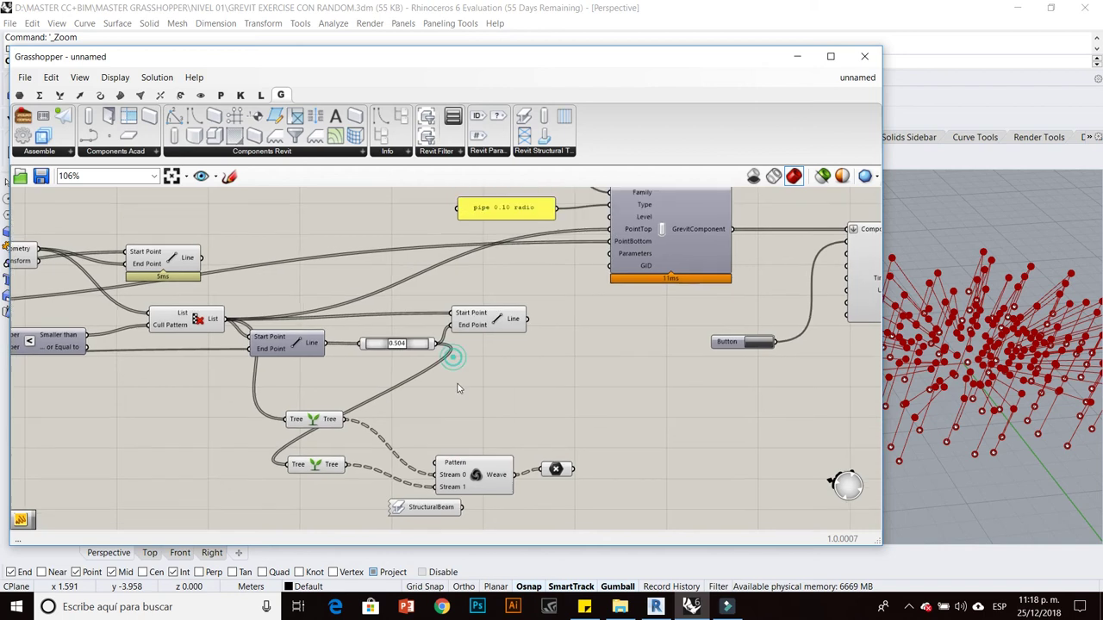
{"action": "scroll", "coordinate": [449, 366], "scroll_direction": "up", "scroll_amount": 1}
{"action": "scroll", "coordinate": [457, 358], "scroll_direction": "up", "scroll_amount": 1}
{"action": "scroll", "coordinate": [490, 362], "scroll_direction": "up", "scroll_amount": 1}
{"action": "left_click", "coordinate": [524, 297]}
{"action": "left_click", "coordinate": [527, 396]}
{"action": "scroll", "coordinate": [474, 366], "scroll_direction": "down", "scroll_amount": 3}
{"action": "left_click_drag", "start_coordinate": [466, 344], "coordinate": [653, 448]}
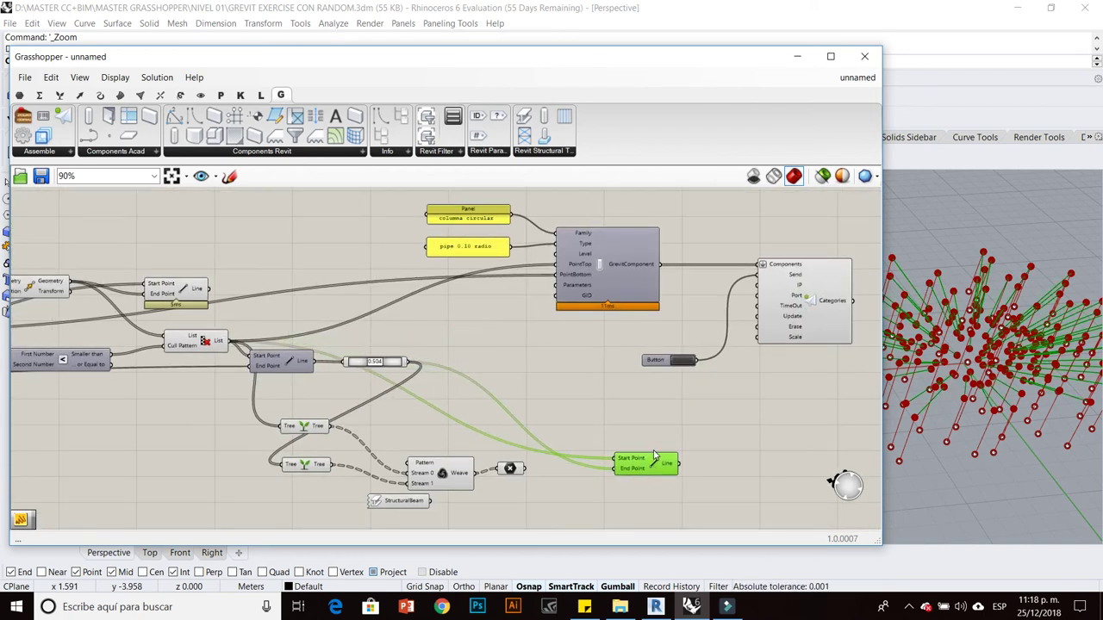
Place a Grevit Revit Curve component beside the Line and wire the Line output into its Curve input.
{"action": "left_click", "coordinate": [363, 152]}
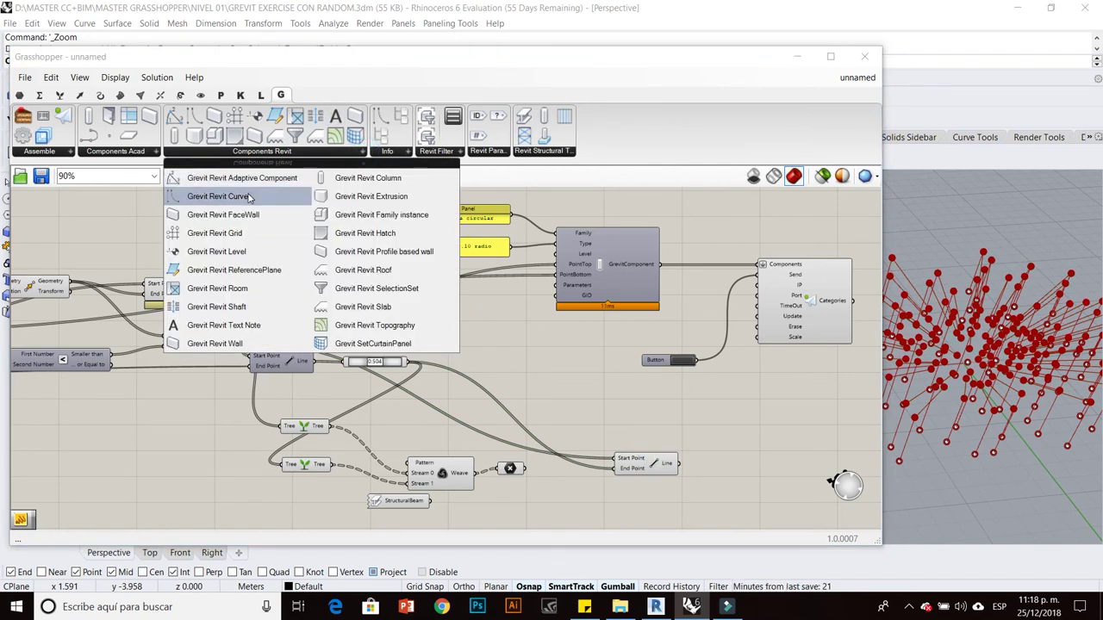
{"action": "left_click_drag", "start_coordinate": [247, 198], "coordinate": [763, 457]}
{"action": "scroll", "coordinate": [831, 514], "scroll_direction": "up", "scroll_amount": 4}
{"action": "left_click_drag", "start_coordinate": [542, 417], "coordinate": [601, 376]}
{"action": "left_click_drag", "start_coordinate": [662, 410], "coordinate": [726, 438]}
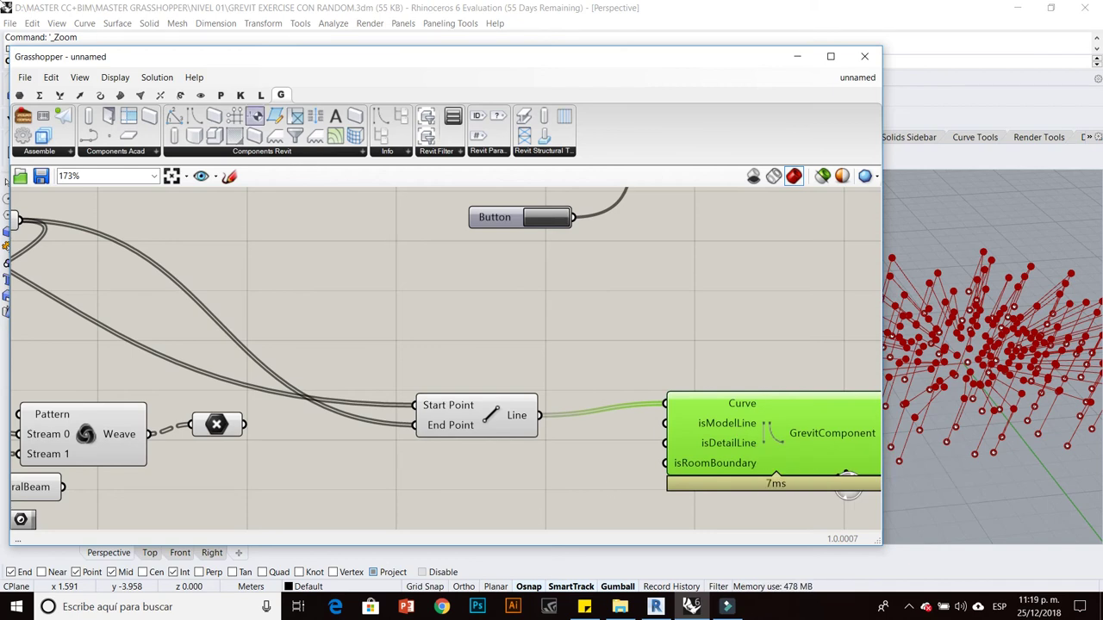
Place a Boolean parameter under the Line component and set its value to True.
{"action": "left_click", "coordinate": [20, 95]}
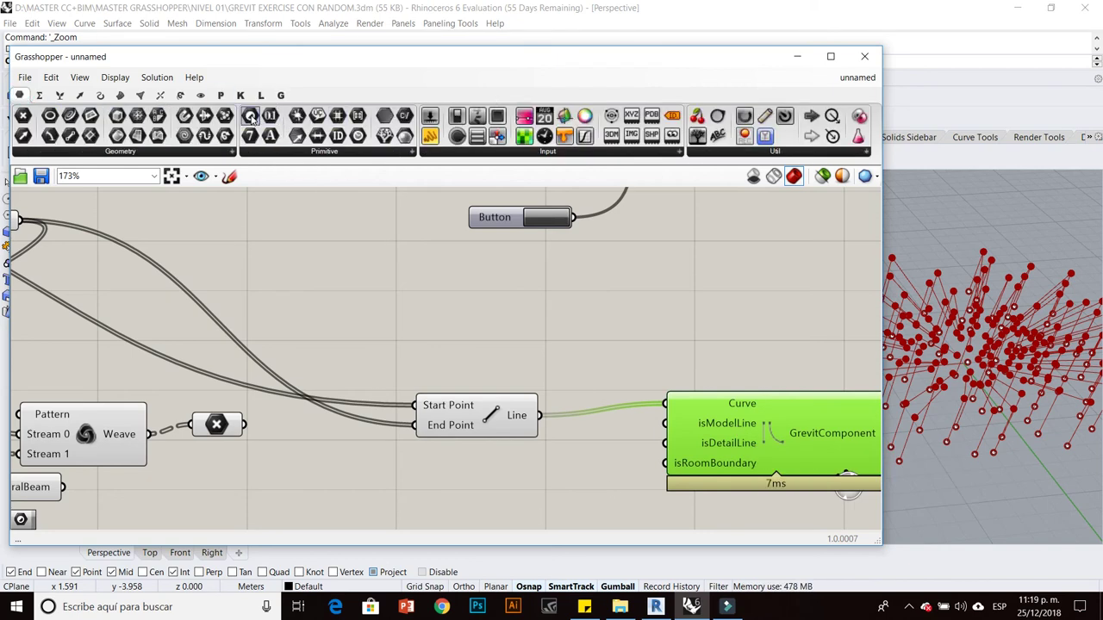
{"action": "left_click_drag", "start_coordinate": [249, 116], "coordinate": [487, 453]}
{"action": "right_click", "coordinate": [492, 452]}
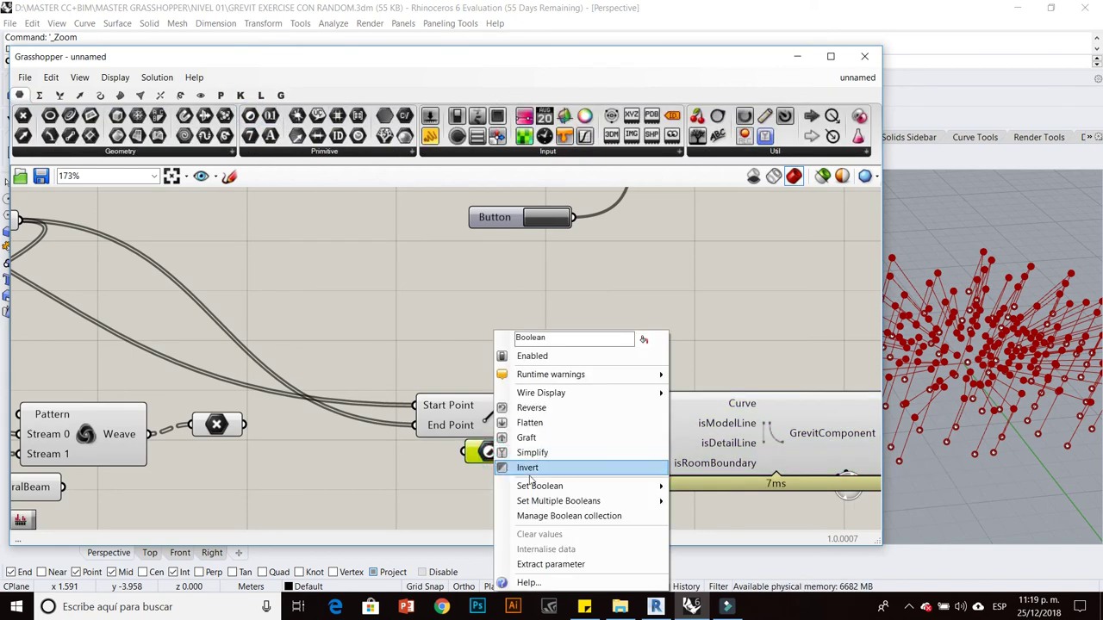
{"action": "left_click", "coordinate": [700, 501]}
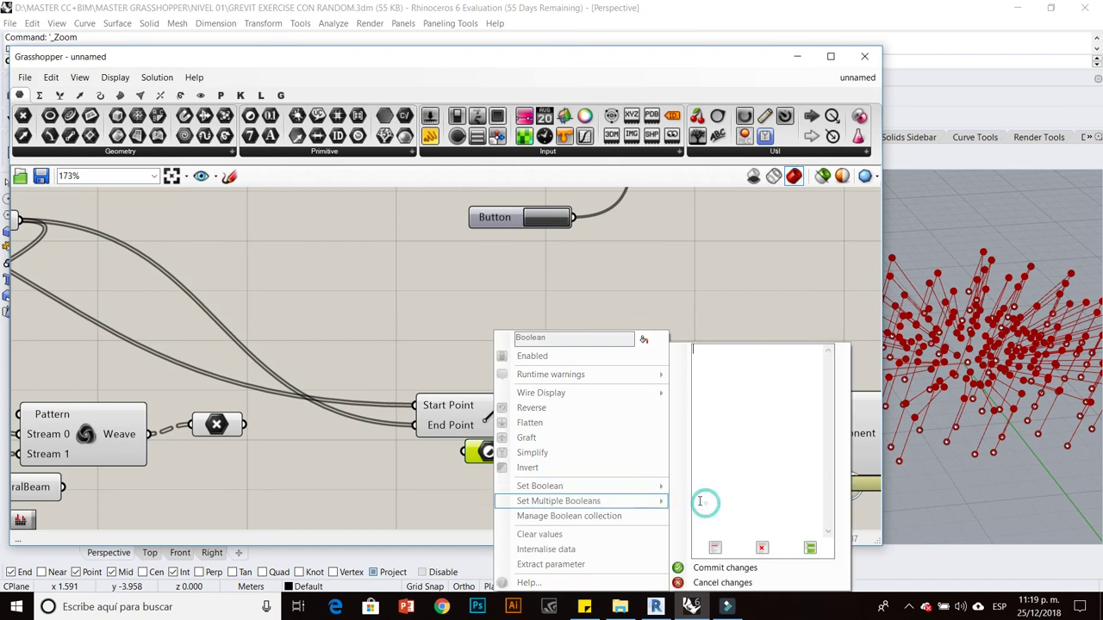
{"action": "left_click", "coordinate": [715, 572]}
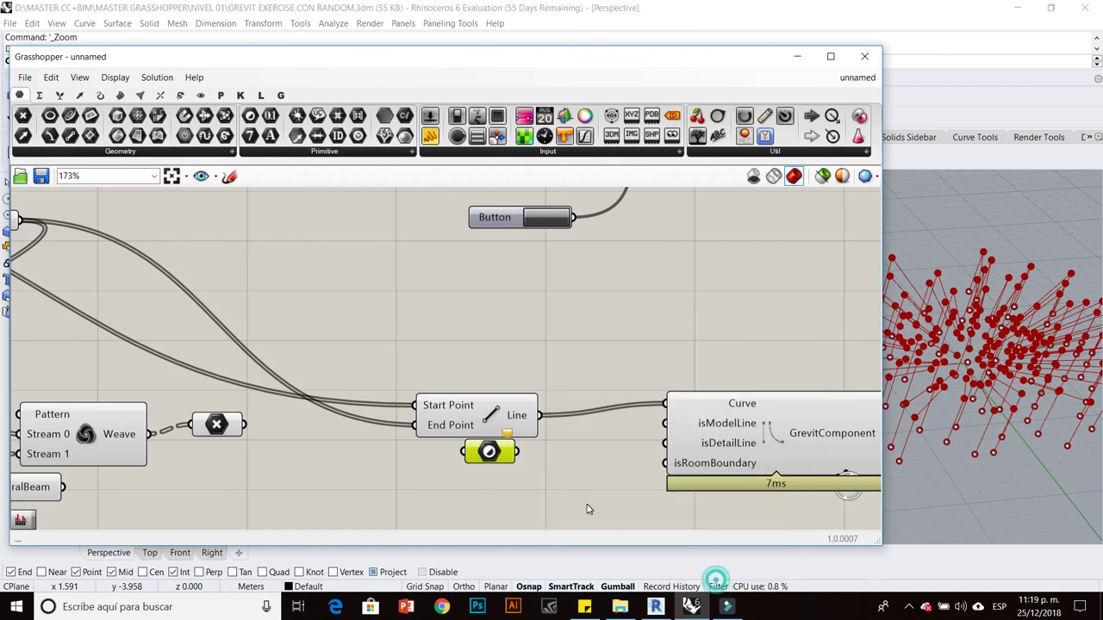
{"action": "right_click", "coordinate": [491, 451]}
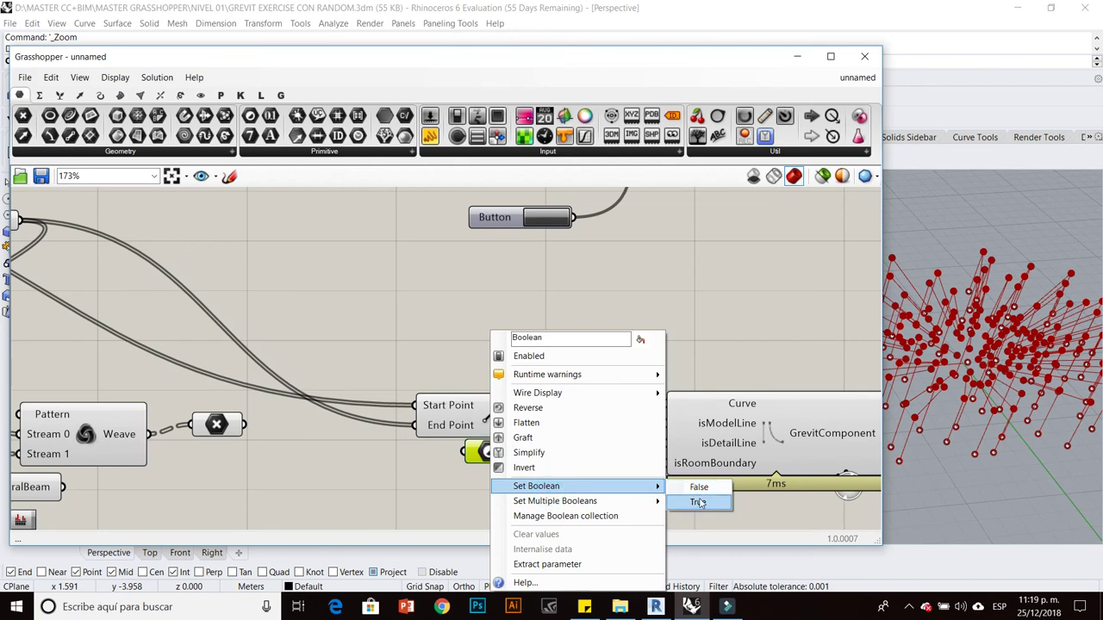
{"action": "left_click", "coordinate": [699, 502]}
Wire the True Boolean into the Revit Curve component and place a copy of Grevit Send lower right.
{"action": "mouse_move", "coordinate": [522, 473]}
{"action": "left_mouse_down"}
{"action": "mouse_move", "coordinate": [639, 436]}
{"action": "mouse_move", "coordinate": [663, 442]}
{"action": "left_mouse_up"}
{"action": "scroll", "coordinate": [632, 342], "scroll_direction": "down", "scroll_amount": 2}
{"action": "scroll", "coordinate": [749, 327], "scroll_direction": "down", "scroll_amount": 2}
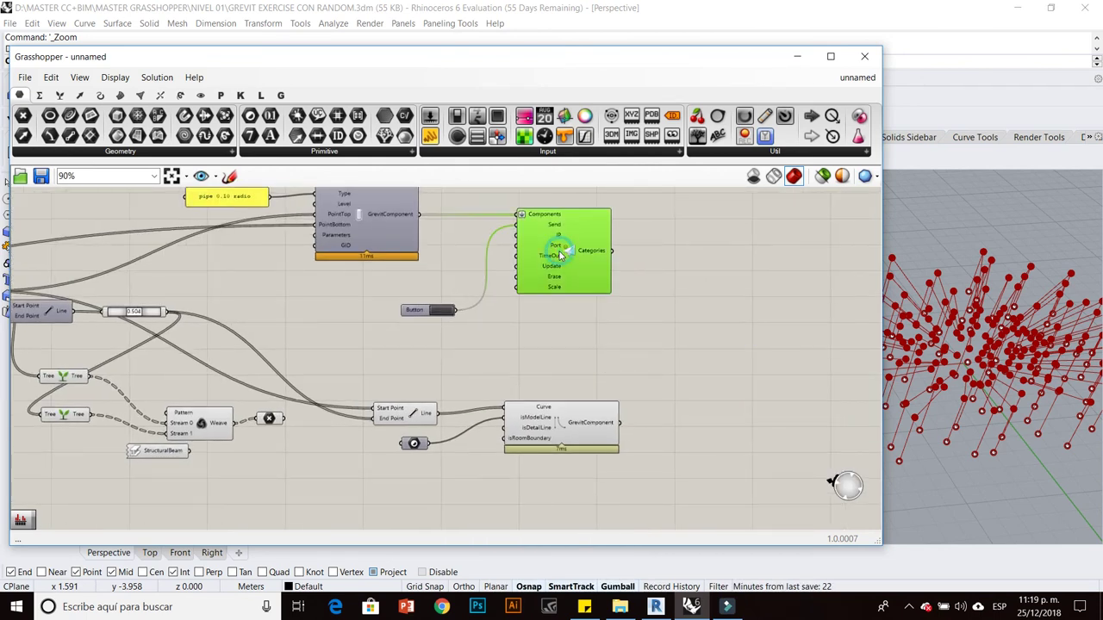
{"action": "right_click_drag", "start_coordinate": [535, 264], "coordinate": [541, 321]}
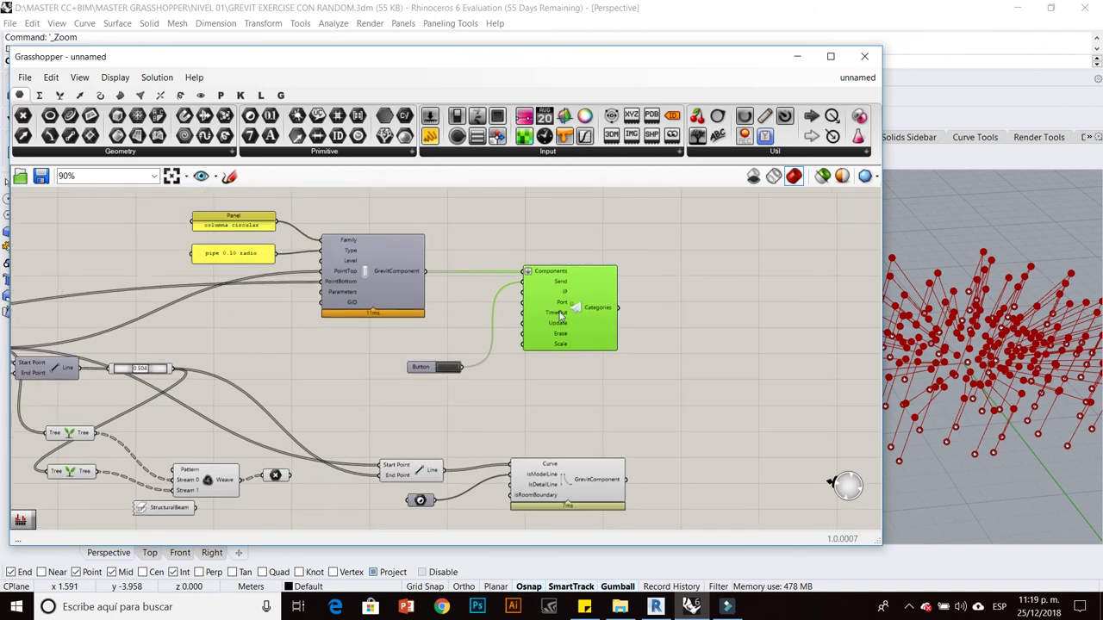
{"action": "mouse_move", "coordinate": [551, 321]}
{"action": "left_mouse_down", "text": "alt"}
{"action": "mouse_move", "coordinate": [664, 411]}
{"action": "mouse_move", "coordinate": [700, 533]}
{"action": "left_mouse_up", "text": "alt"}
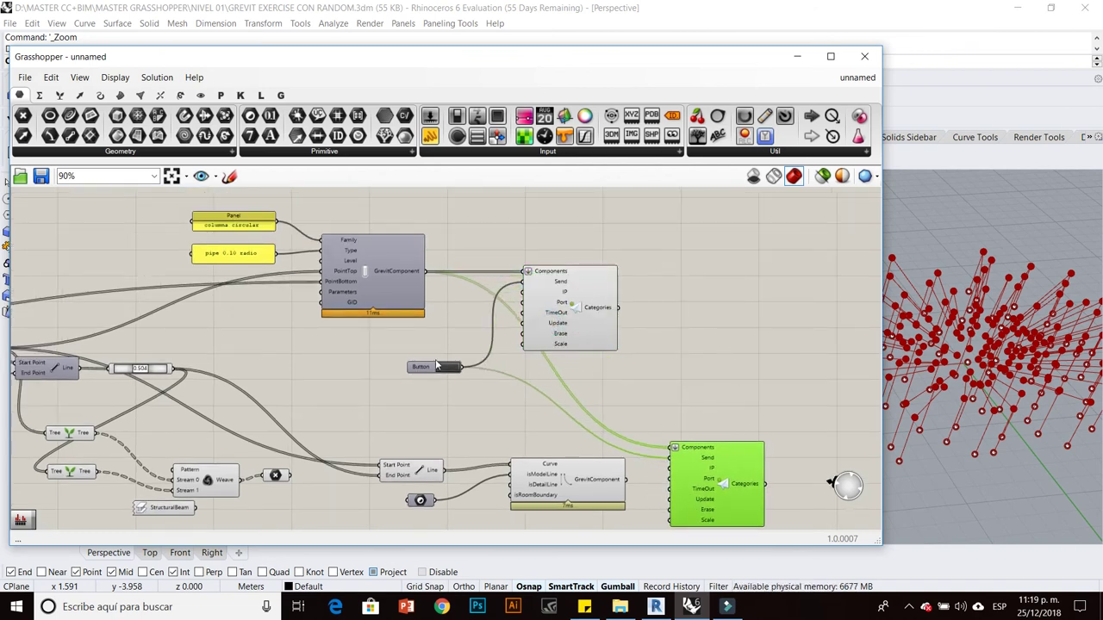
Disconnect the Button from the original Send component's input.
{"action": "left_click", "coordinate": [556, 281]}
{"action": "right_click", "coordinate": [567, 279]}
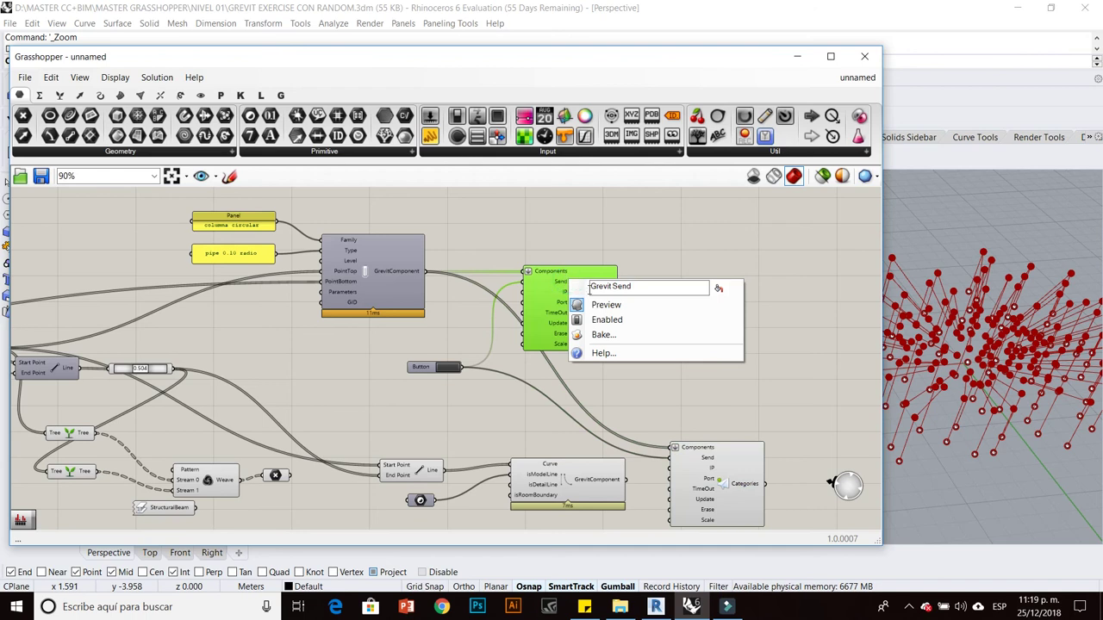
{"action": "left_click", "coordinate": [503, 328]}
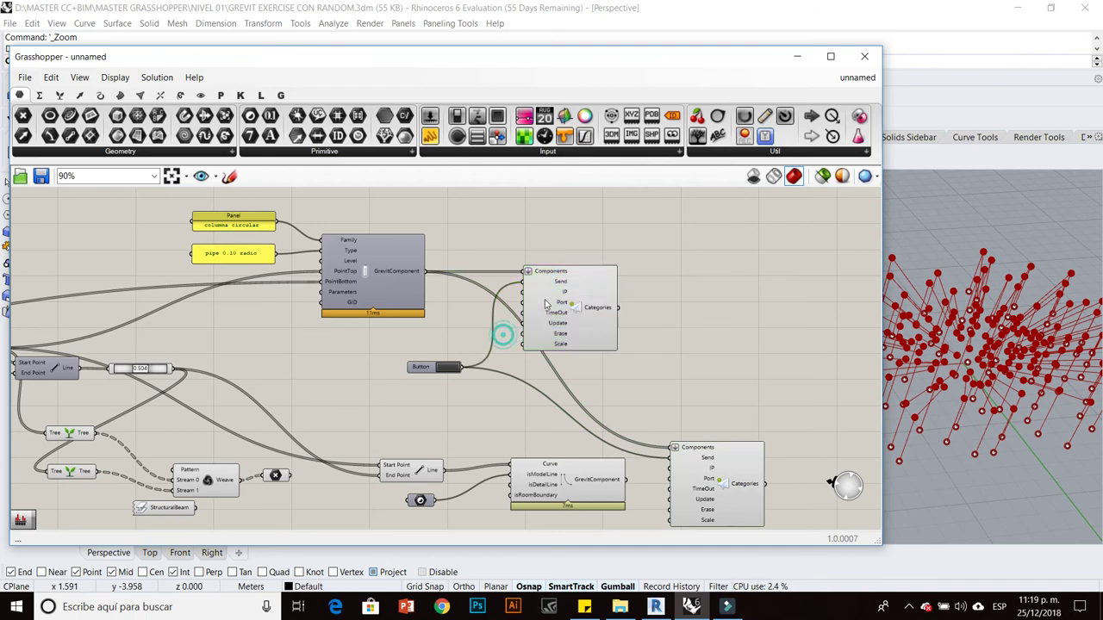
{"action": "scroll", "coordinate": [546, 295], "scroll_direction": "up", "scroll_amount": 5}
{"action": "right_click", "coordinate": [570, 270]}
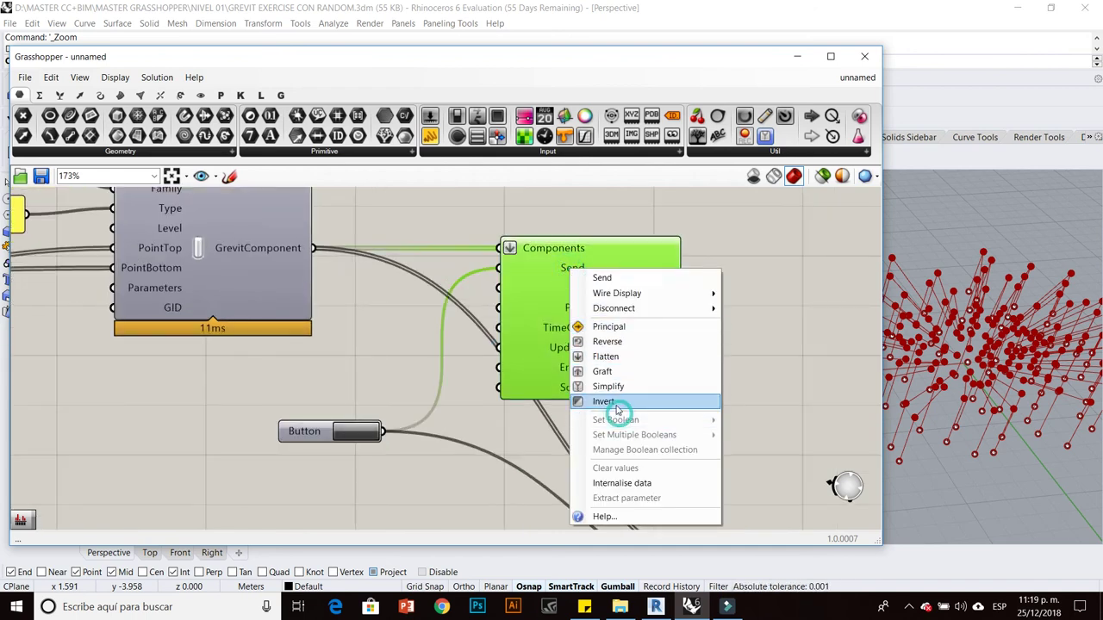
{"action": "left_click", "coordinate": [513, 445]}
{"action": "left_click", "coordinate": [535, 313]}
{"action": "right_click", "coordinate": [572, 270]}
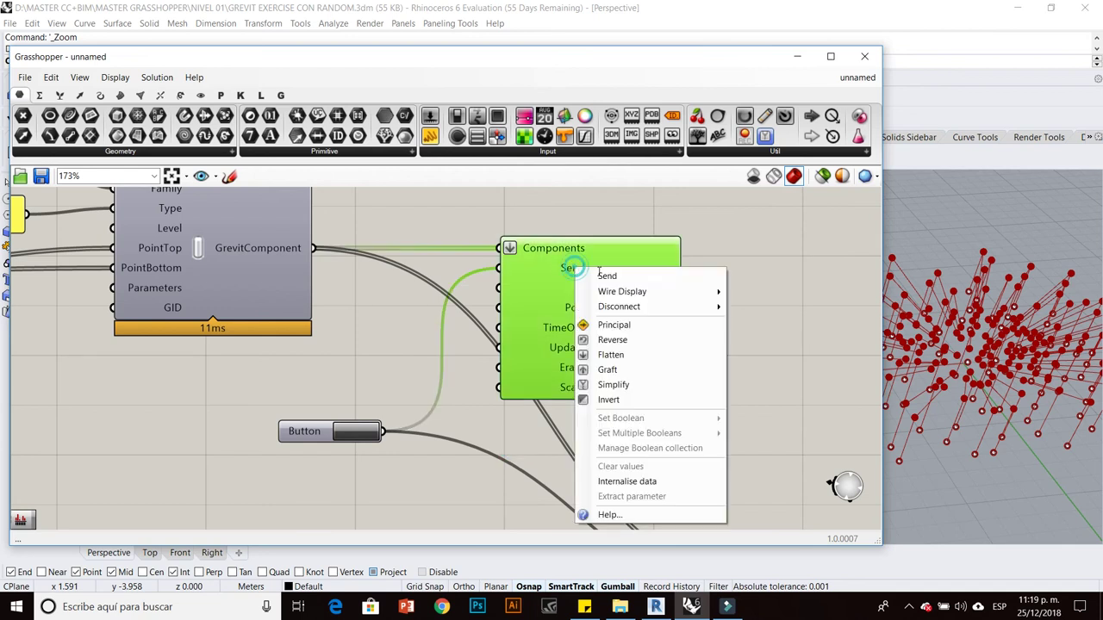
{"action": "left_click", "coordinate": [735, 307]}
Connect the Button and the Curve component's output to the new Send copy.
{"action": "scroll", "coordinate": [448, 331], "scroll_direction": "down", "scroll_amount": 3}
{"action": "scroll", "coordinate": [456, 342], "scroll_direction": "down", "scroll_amount": 2}
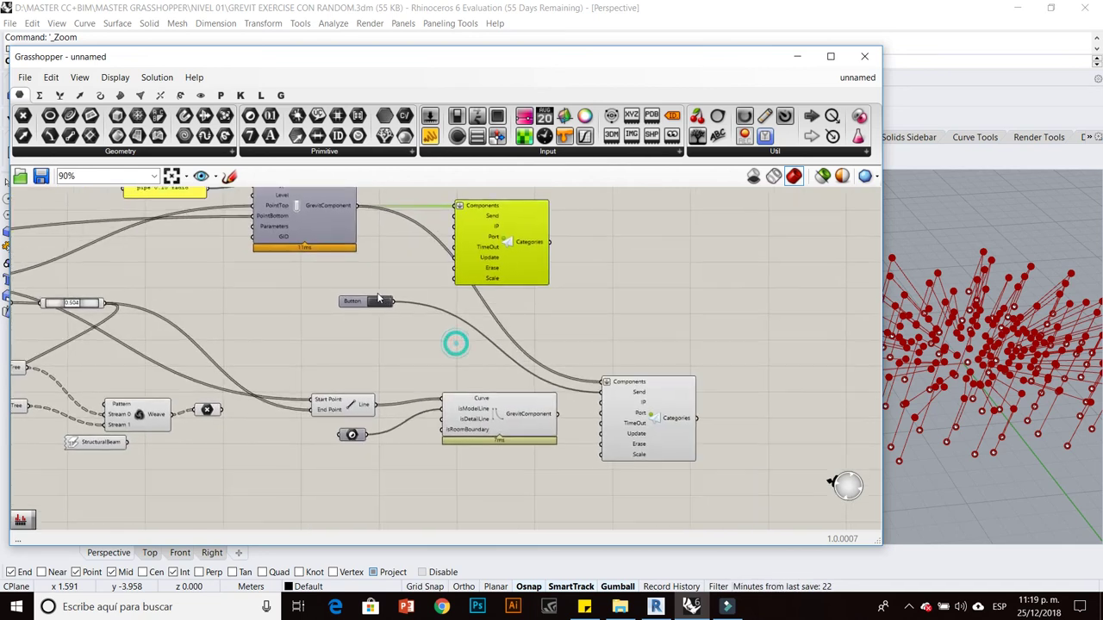
{"action": "left_click_drag", "start_coordinate": [360, 307], "coordinate": [491, 385]}
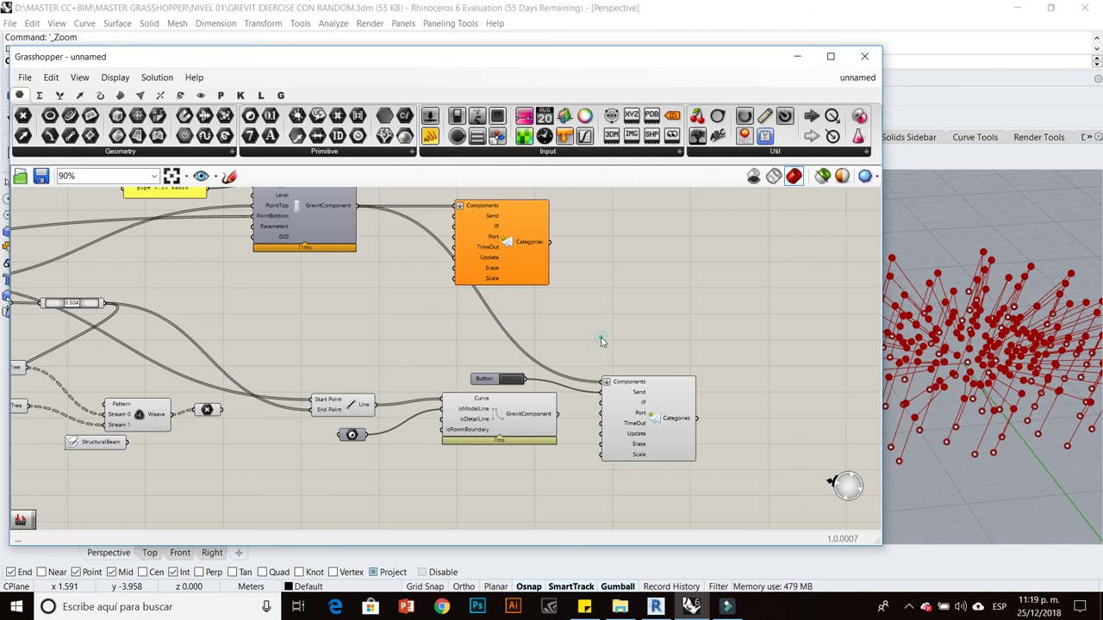
{"action": "scroll", "coordinate": [601, 341], "scroll_direction": "up", "scroll_amount": 5}
{"action": "left_click_drag", "start_coordinate": [552, 401], "coordinate": [634, 339]}
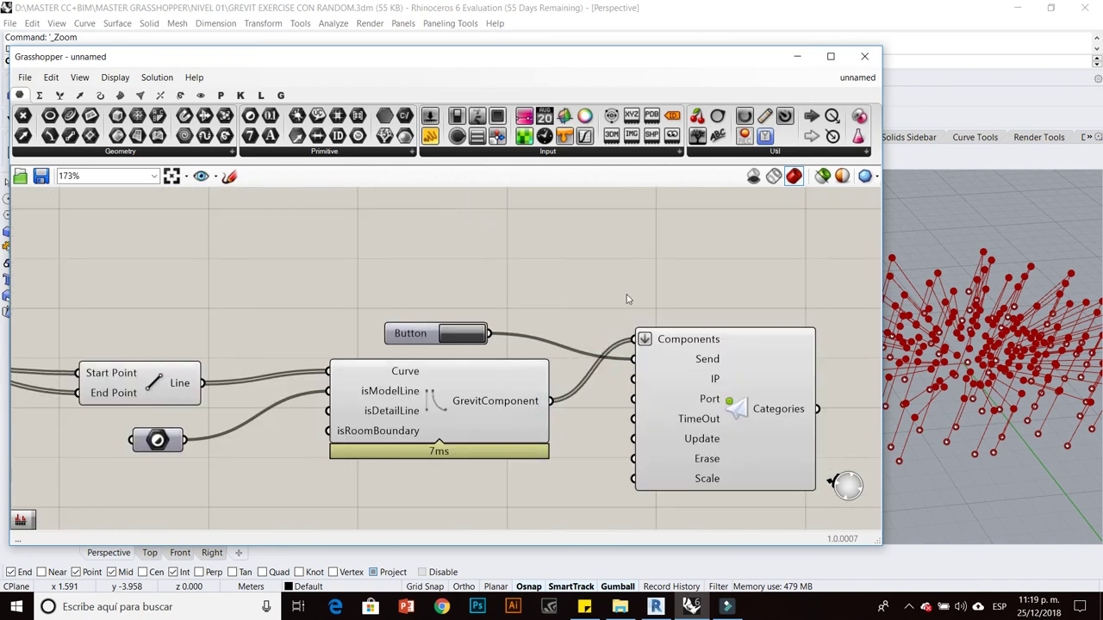
{"action": "scroll", "coordinate": [628, 299], "scroll_direction": "down", "scroll_amount": 2}
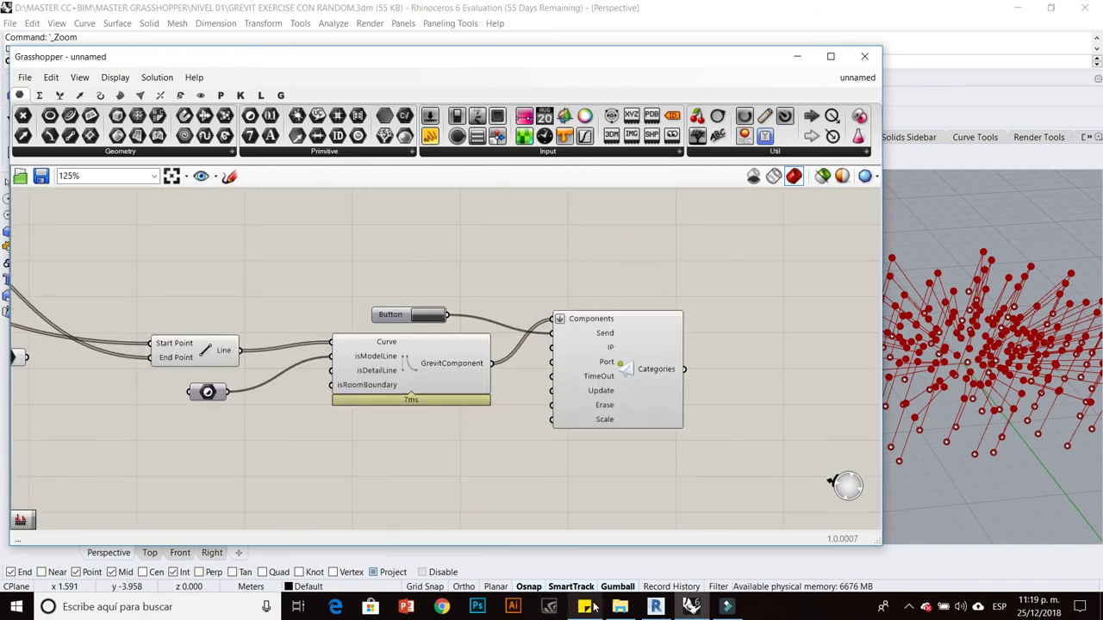
Start Grevit receiving in Revit, send from Grasshopper, and view the green model lines among the columns.
{"action": "left_click", "coordinate": [656, 607]}
{"action": "middle_click_drag", "start_coordinate": [588, 398], "coordinate": [588, 398]}
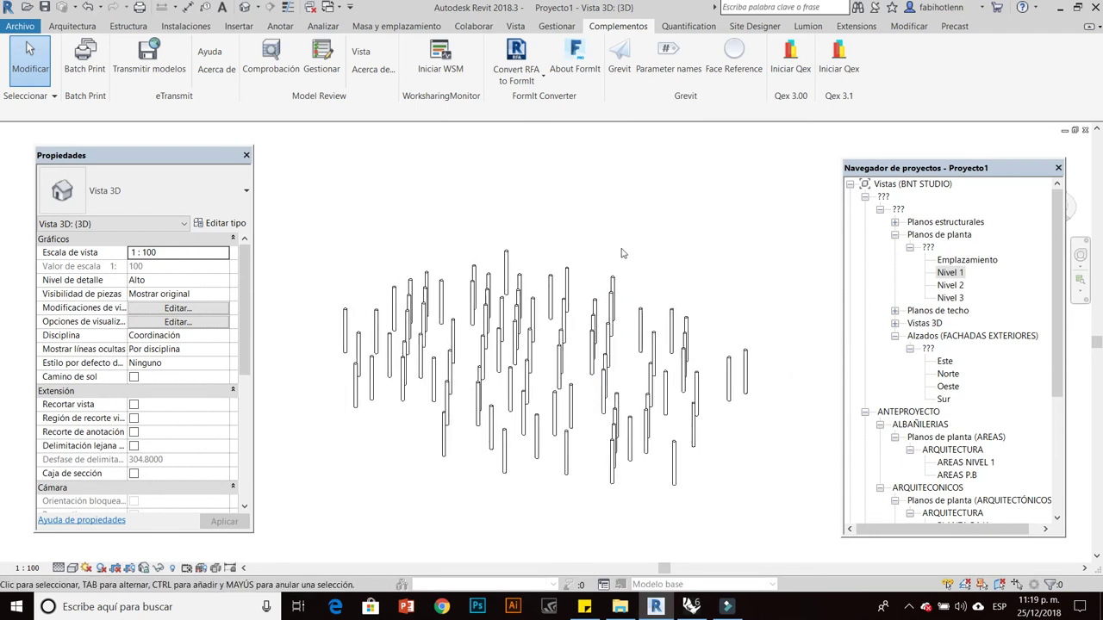
{"action": "left_click", "coordinate": [620, 53]}
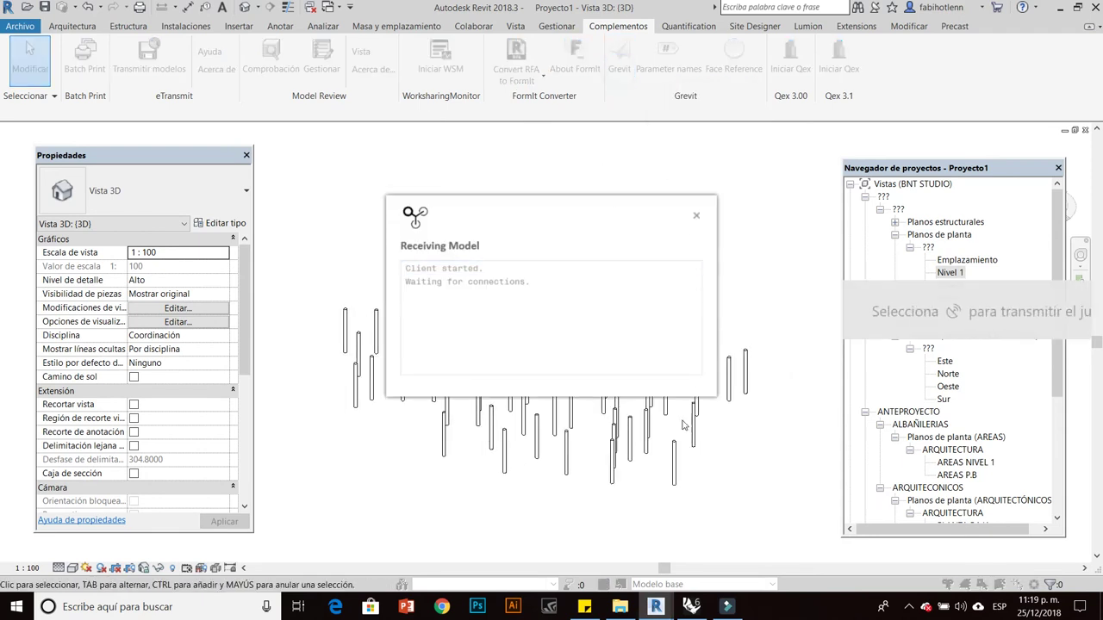
{"action": "mouse_move", "coordinate": [691, 606]}
{"action": "left_click", "coordinate": [687, 576]}
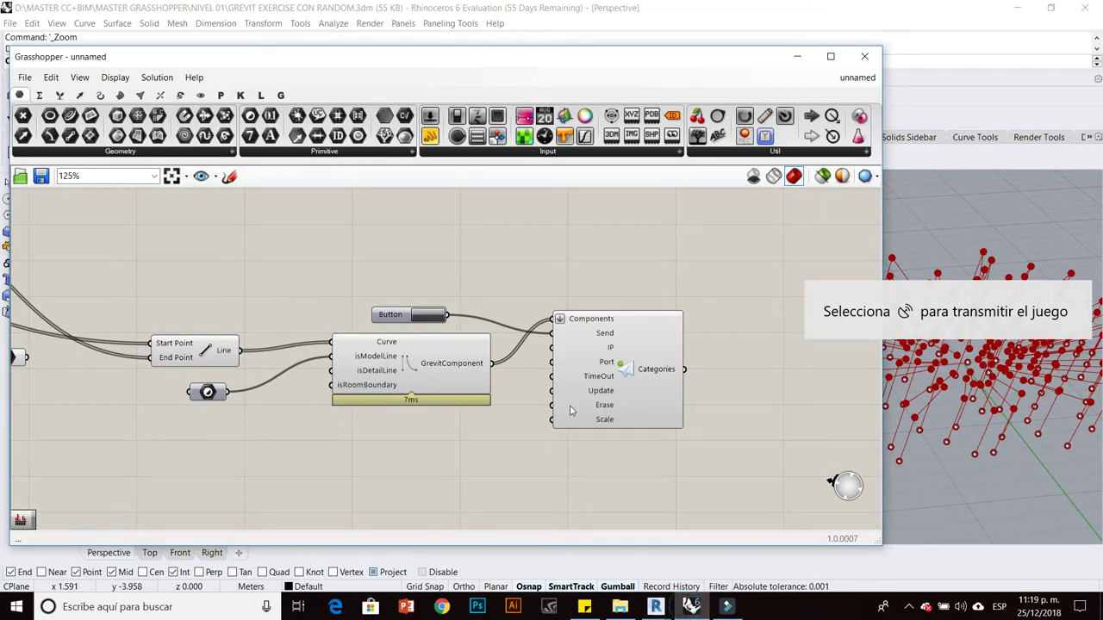
{"action": "scroll", "coordinate": [529, 365], "scroll_direction": "up", "scroll_amount": 3}
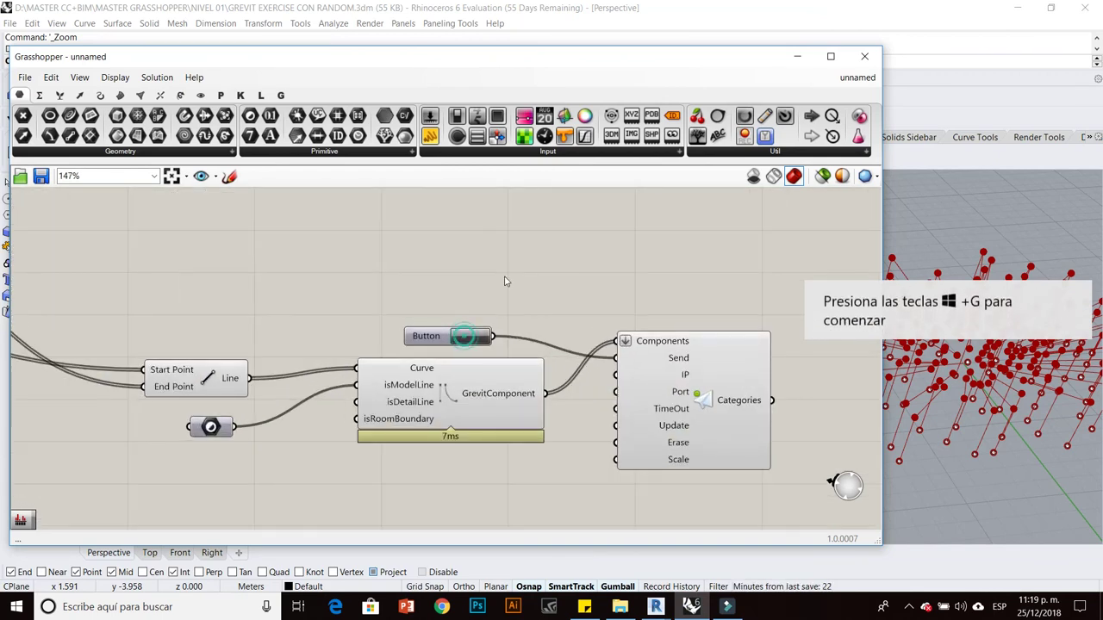
{"action": "left_click", "coordinate": [656, 606]}
{"action": "scroll", "coordinate": [734, 426], "scroll_direction": "up", "scroll_amount": 2}
{"action": "scroll", "coordinate": [733, 426], "scroll_direction": "up", "scroll_amount": 1}
{"action": "scroll", "coordinate": [733, 427], "scroll_direction": "down", "scroll_amount": 3}
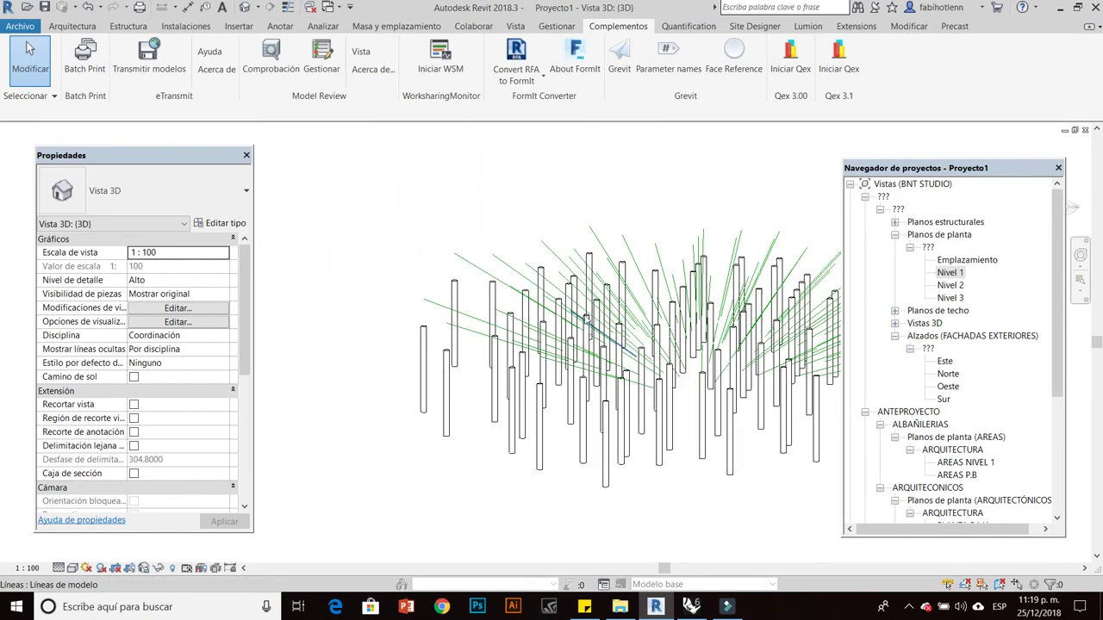
Start the Beam tool (BM) with type Pipe viga 0.10 in Pick Lines mode.
{"action": "scroll", "coordinate": [586, 308], "scroll_direction": "up", "scroll_amount": 2}
{"action": "scroll", "coordinate": [508, 353], "scroll_direction": "down", "scroll_amount": 2}
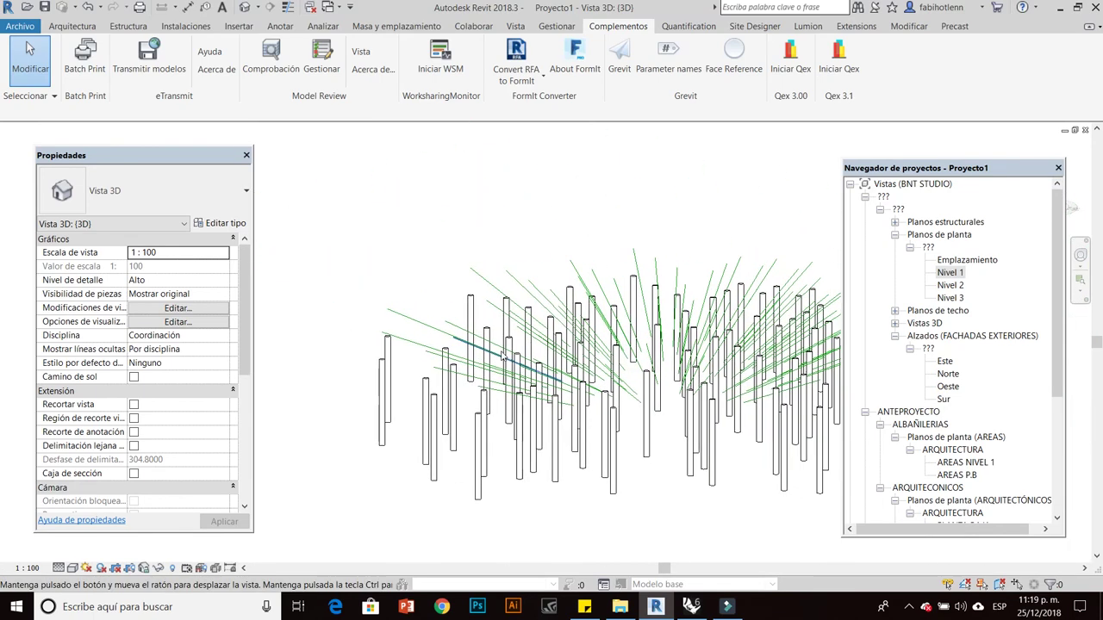
{"action": "key", "text": "b"}
{"action": "key", "text": "m"}
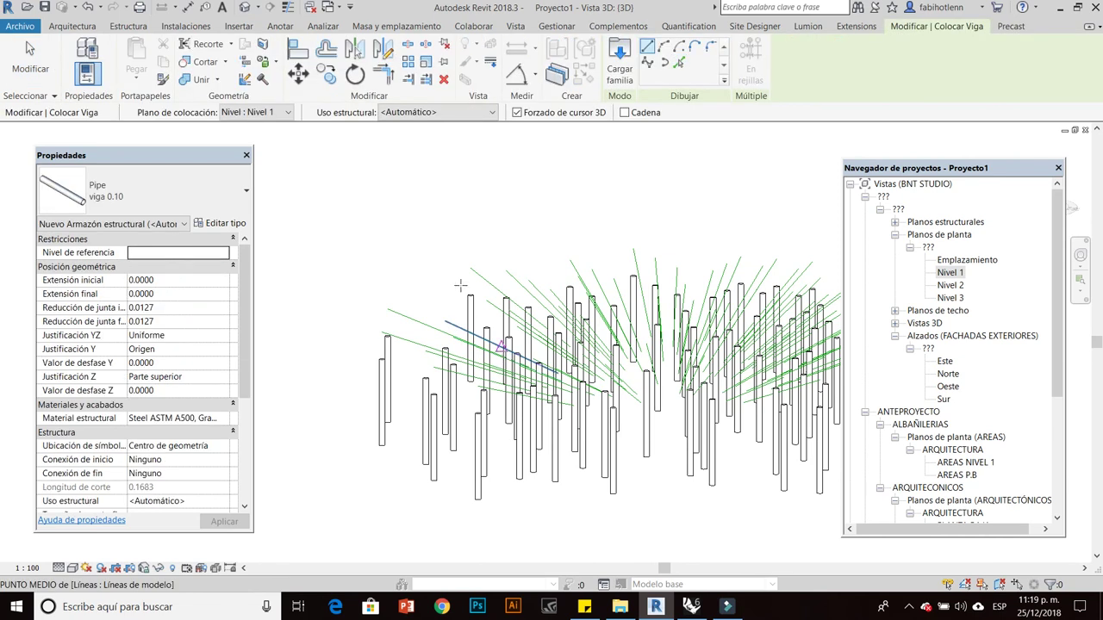
{"action": "left_click", "coordinate": [118, 191]}
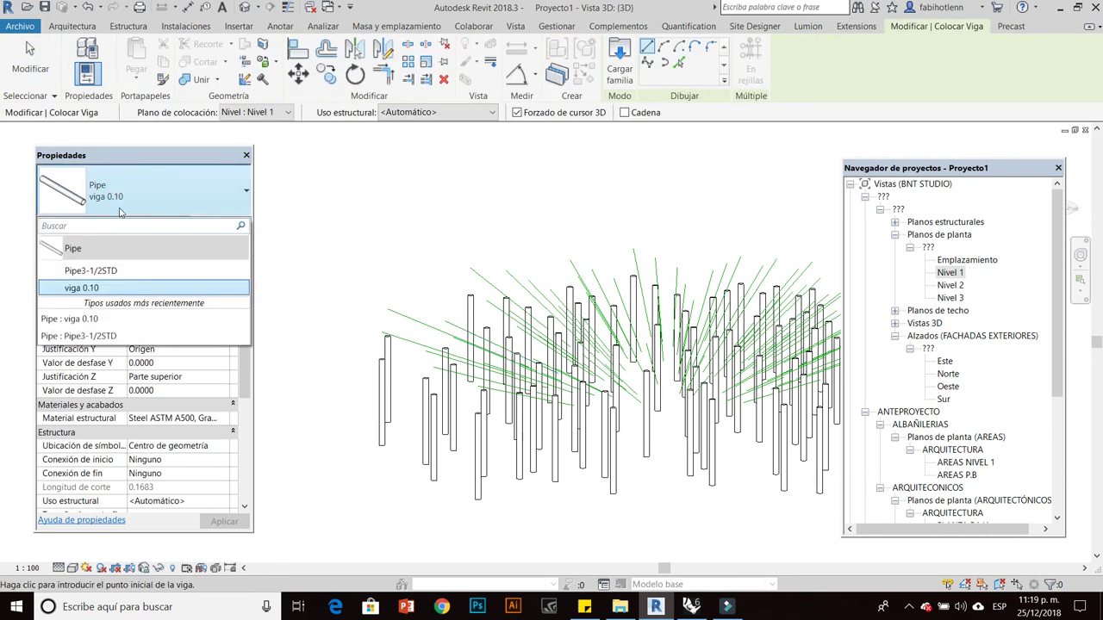
{"action": "left_click", "coordinate": [129, 201]}
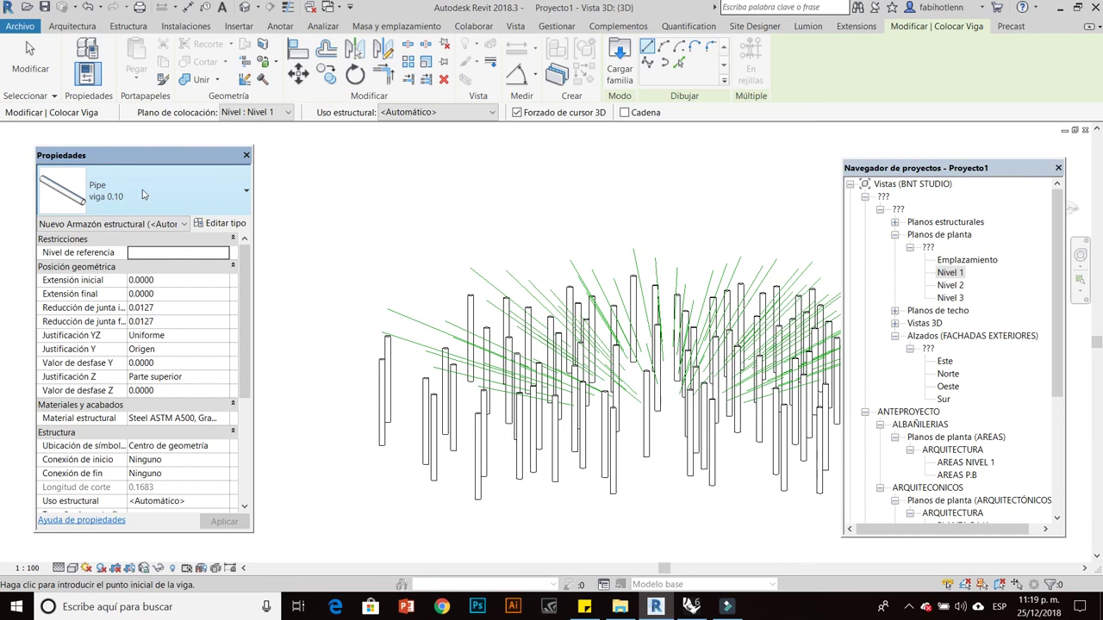
{"action": "left_click", "coordinate": [680, 64]}
Pick the model lines one after another to lay beams along them.
{"action": "left_click", "coordinate": [426, 330]}
{"action": "scroll", "coordinate": [494, 282], "scroll_direction": "up", "scroll_amount": 3}
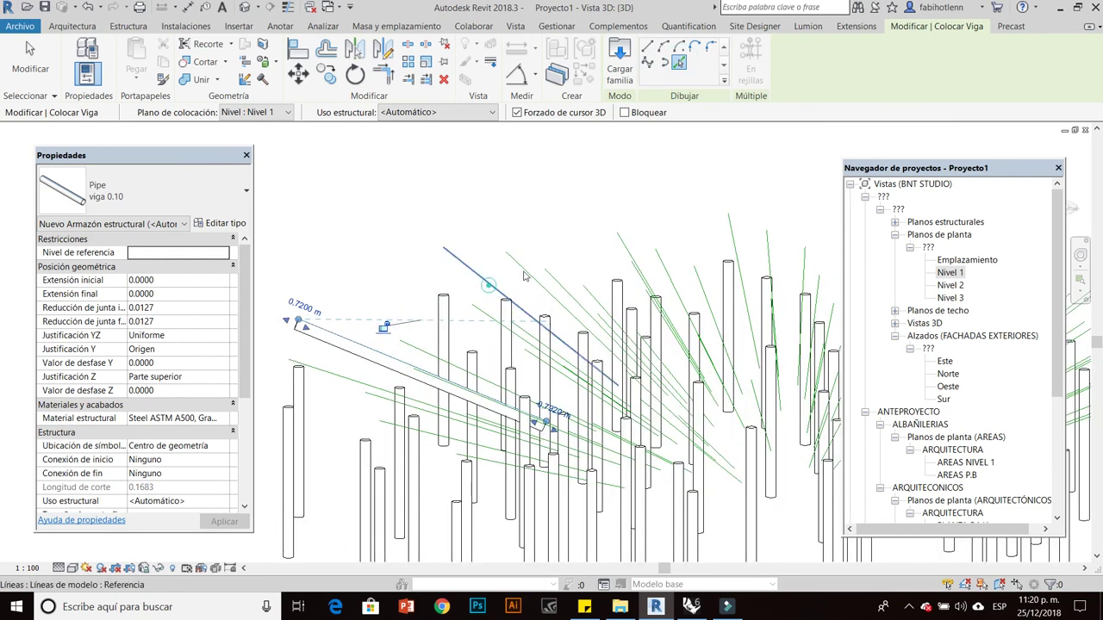
{"action": "left_click", "coordinate": [525, 276]}
{"action": "mouse_move", "coordinate": [603, 293]}
{"action": "middle_mouse_down", "text": "shift"}
{"action": "mouse_move", "coordinate": [735, 313]}
{"action": "mouse_move", "coordinate": [485, 298]}
{"action": "middle_mouse_up", "text": "shift"}
{"action": "left_click", "coordinate": [735, 313]}
{"action": "left_click", "coordinate": [485, 297]}
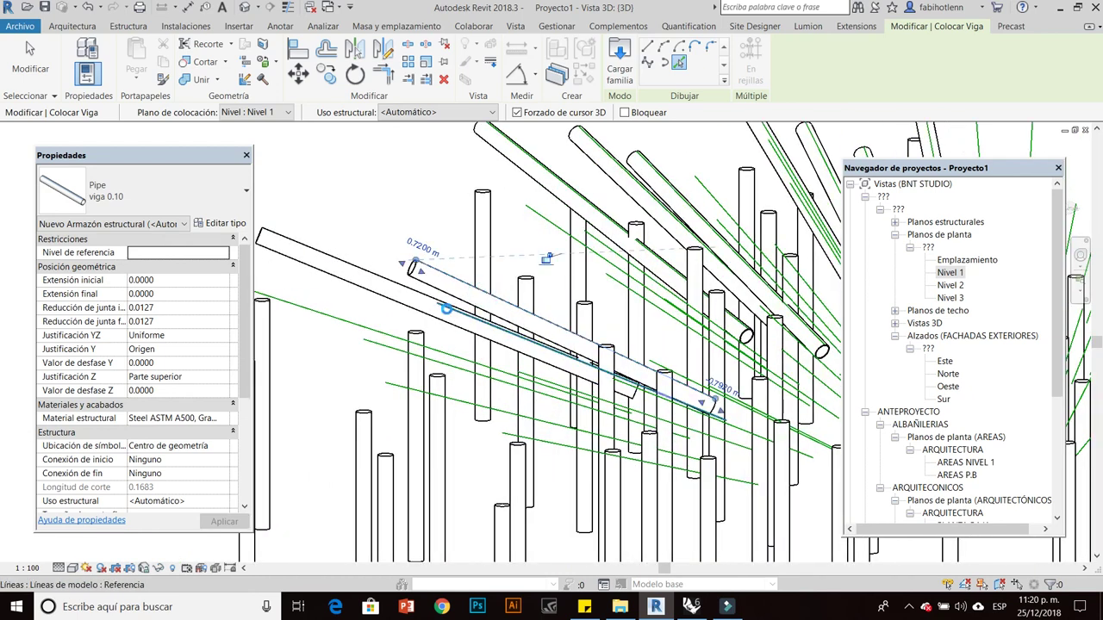
{"action": "left_click", "coordinate": [369, 341]}
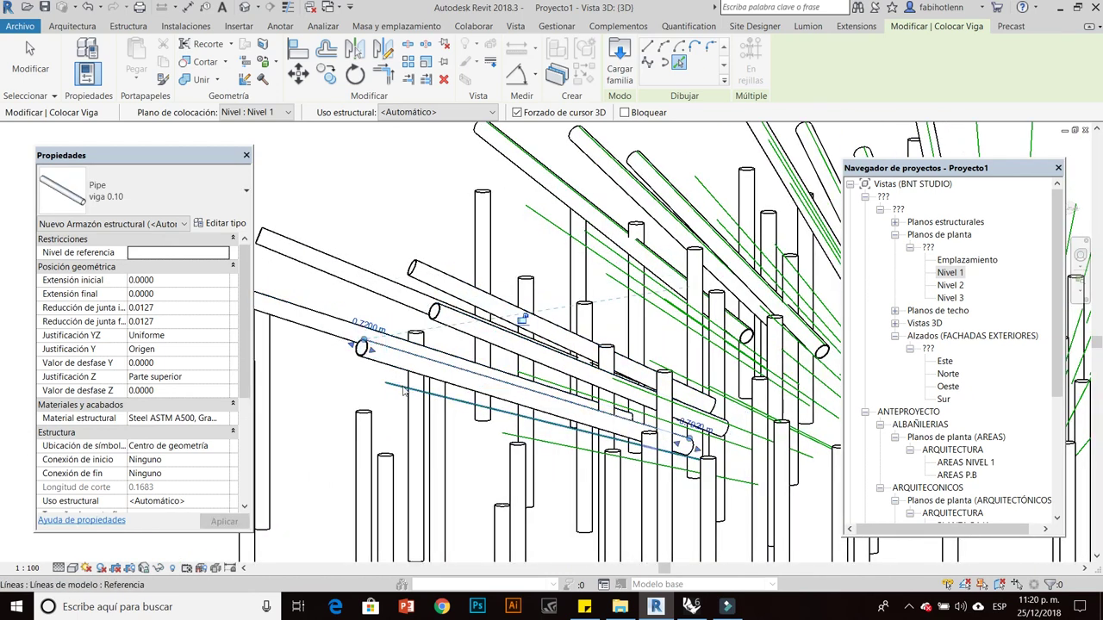
{"action": "left_click", "coordinate": [546, 441]}
{"action": "middle_click_drag", "start_coordinate": [546, 441], "coordinate": [593, 367], "text": "shift"}
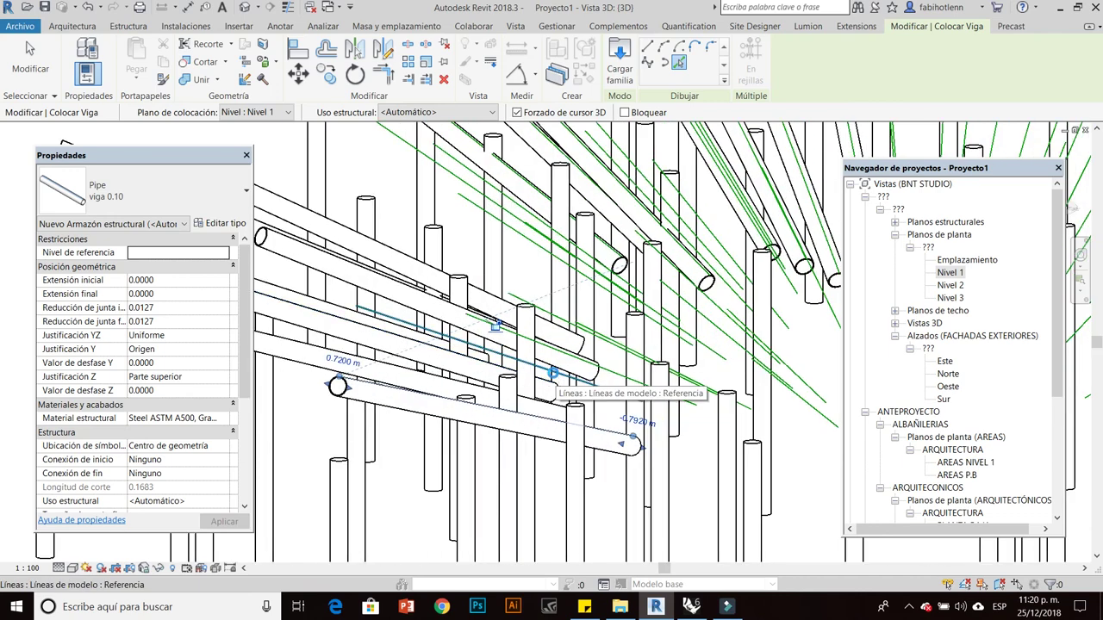
{"action": "left_click", "coordinate": [606, 369]}
{"action": "scroll", "coordinate": [606, 369], "scroll_direction": "up", "scroll_amount": 3}
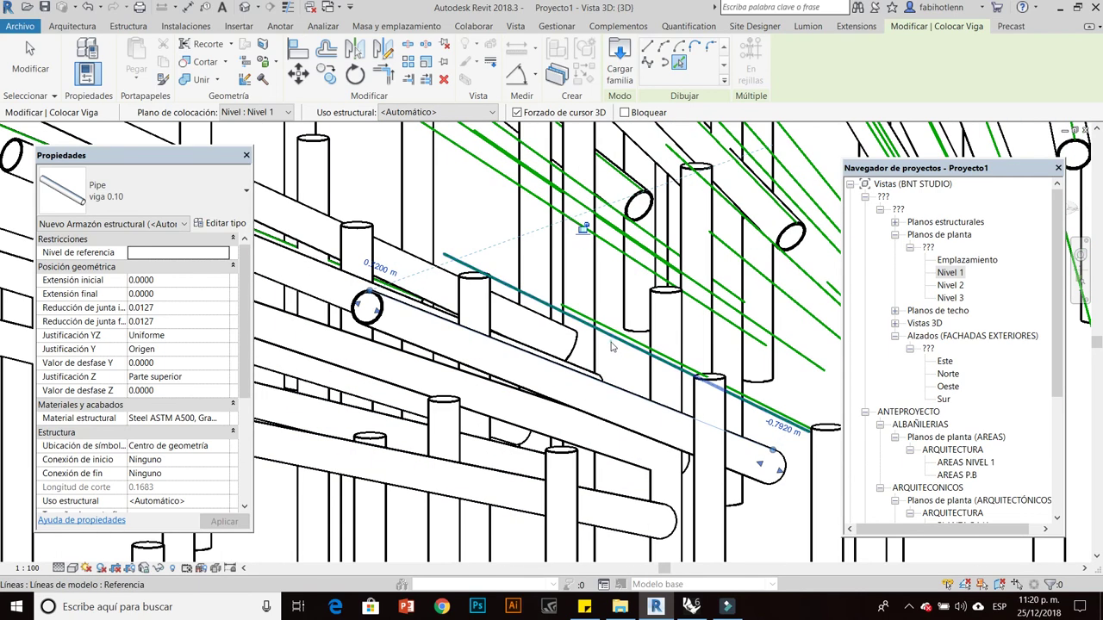
Finish beam placement and orbit the view to inspect the beams above the columns.
{"action": "mouse_move", "coordinate": [622, 258]}
{"action": "middle_mouse_down", "text": "shift"}
{"action": "mouse_move", "coordinate": [544, 247]}
{"action": "mouse_move", "coordinate": [610, 371]}
{"action": "middle_mouse_up", "text": "shift"}
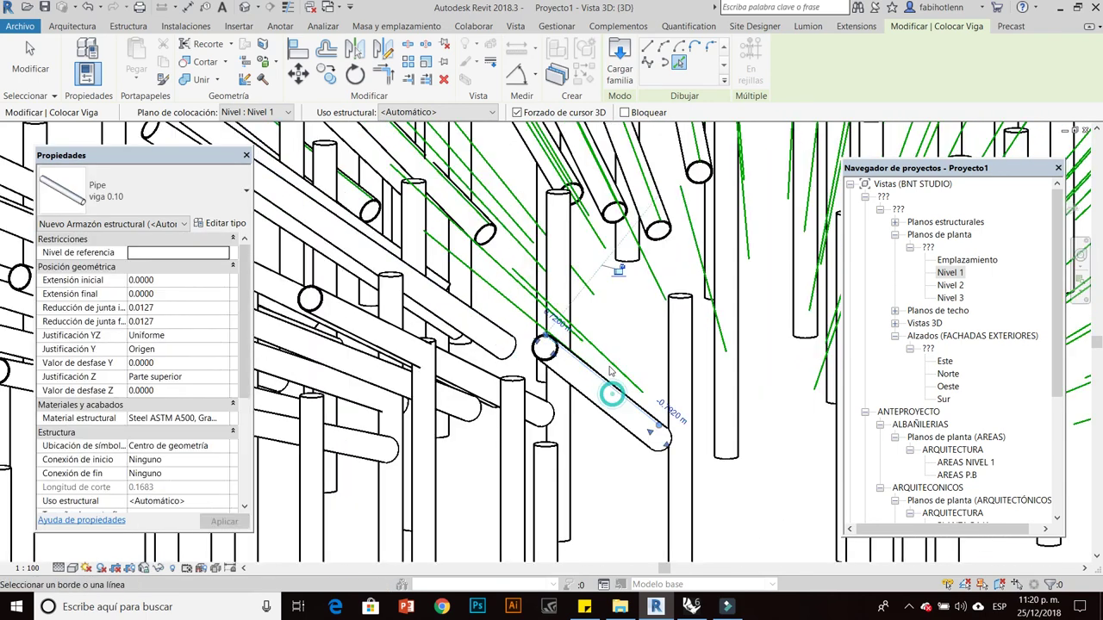
{"action": "scroll", "coordinate": [603, 379], "scroll_direction": "up", "scroll_amount": 4}
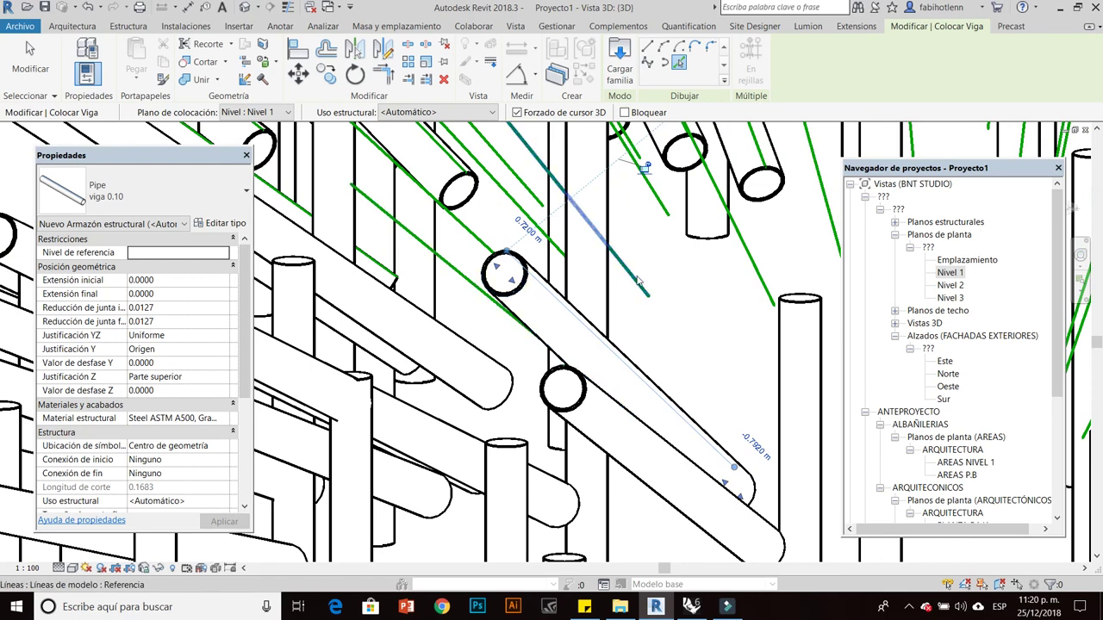
{"action": "scroll", "coordinate": [591, 332], "scroll_direction": "down", "scroll_amount": 5}
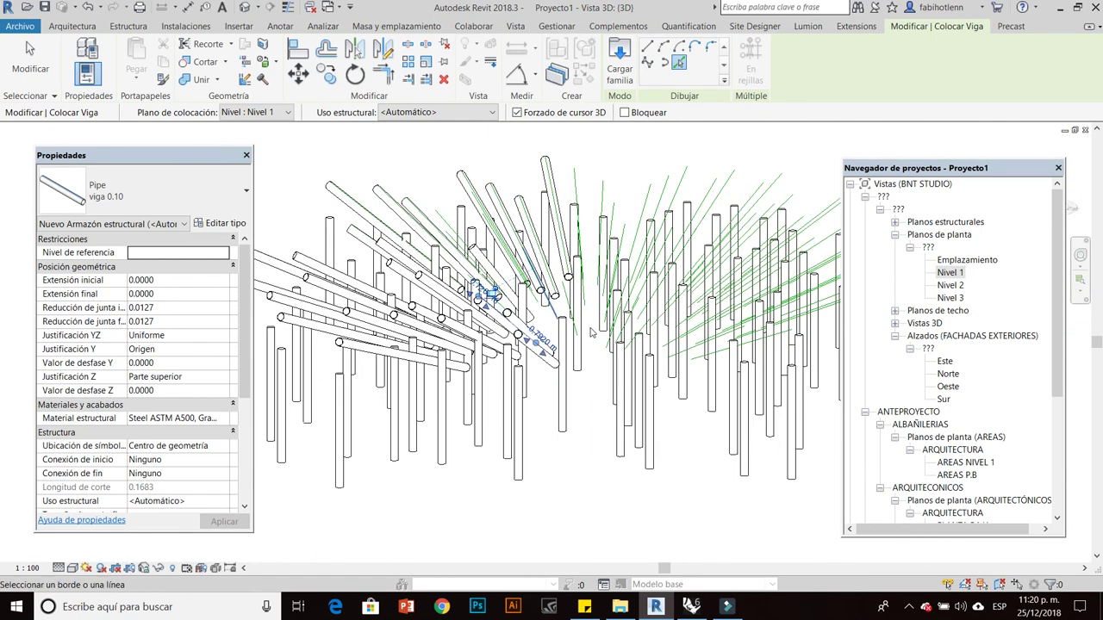
{"action": "scroll", "coordinate": [591, 333], "scroll_direction": "up", "scroll_amount": 5}
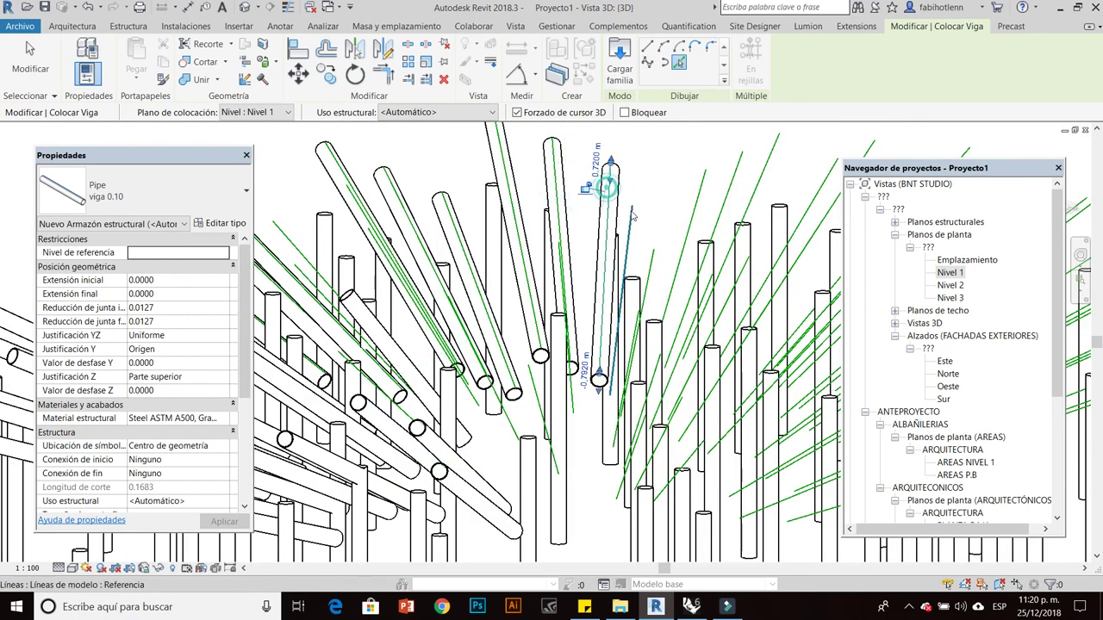
{"action": "scroll", "coordinate": [657, 255], "scroll_direction": "down", "scroll_amount": 3}
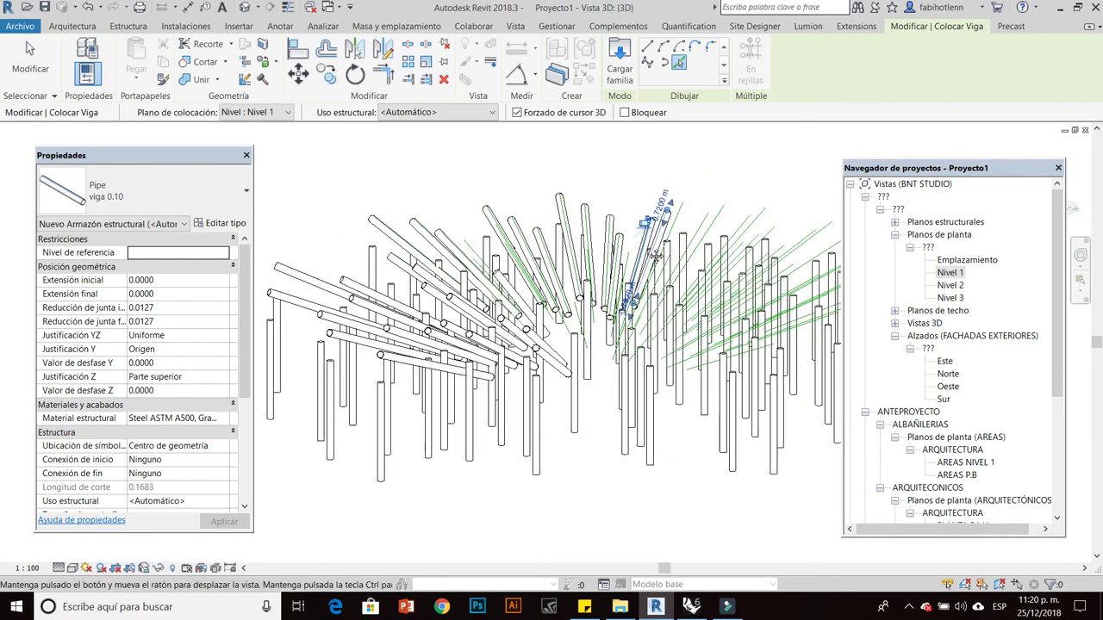
{"action": "key", "text": "Escape"}
{"action": "key", "text": "Escape"}
{"action": "scroll", "coordinate": [801, 267], "scroll_direction": "down", "scroll_amount": 2}
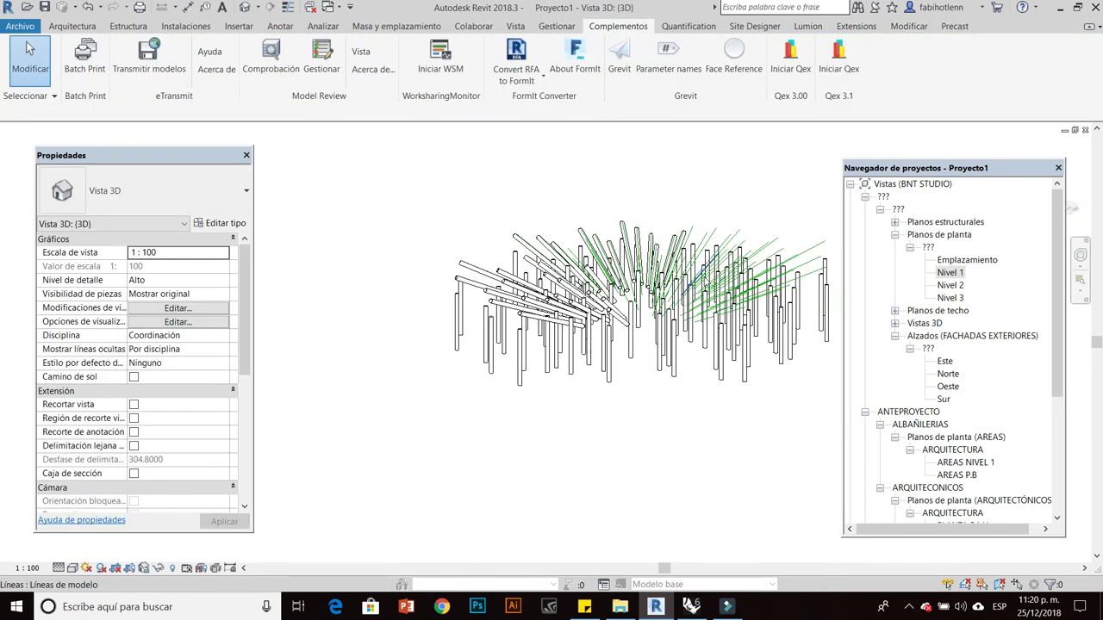
{"action": "middle_click_drag", "start_coordinate": [724, 418], "coordinate": [521, 348], "text": "shift"}
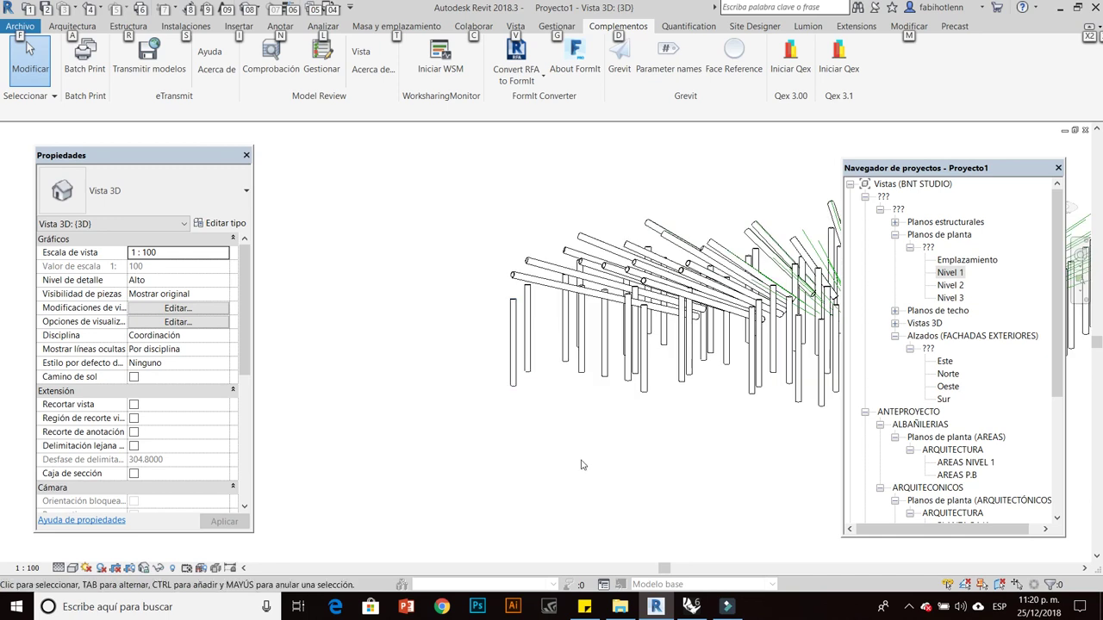
{"action": "middle_click_drag", "start_coordinate": [581, 465], "coordinate": [542, 446], "text": "shift"}
{"action": "scroll", "coordinate": [461, 349], "scroll_direction": "up", "scroll_amount": 2}
{"action": "mouse_move", "coordinate": [461, 351]}
{"action": "middle_mouse_down"}
{"action": "mouse_move", "coordinate": [498, 397]}
{"action": "mouse_move", "coordinate": [495, 419]}
{"action": "middle_mouse_up"}
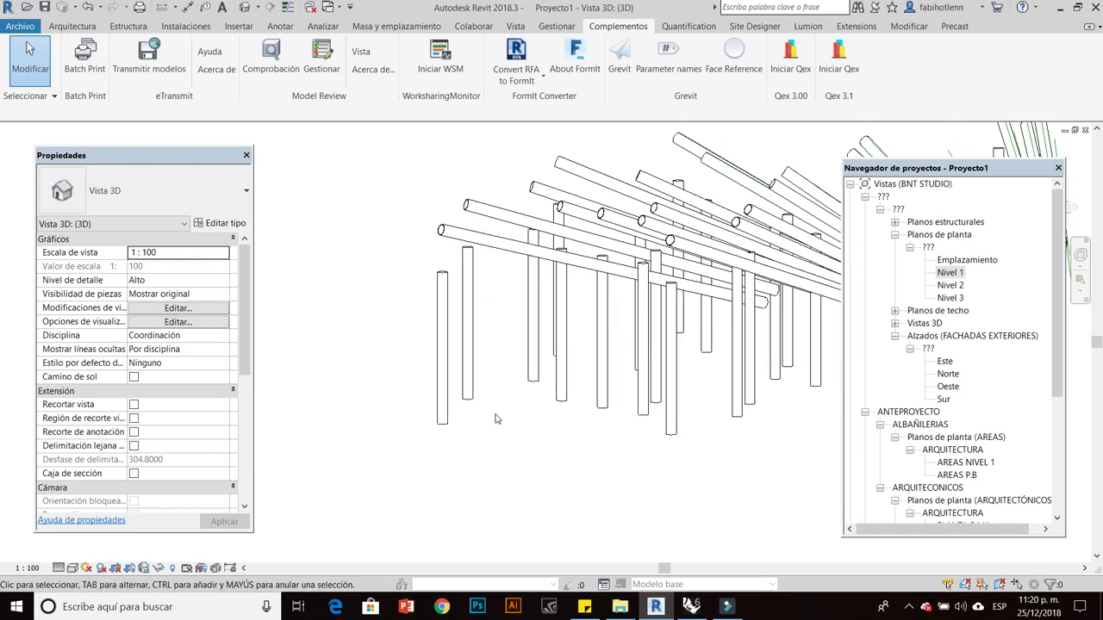
Orbit Rhino's Perspective view around the red points and lines, then return to Revit.
{"action": "left_click", "coordinate": [726, 603]}
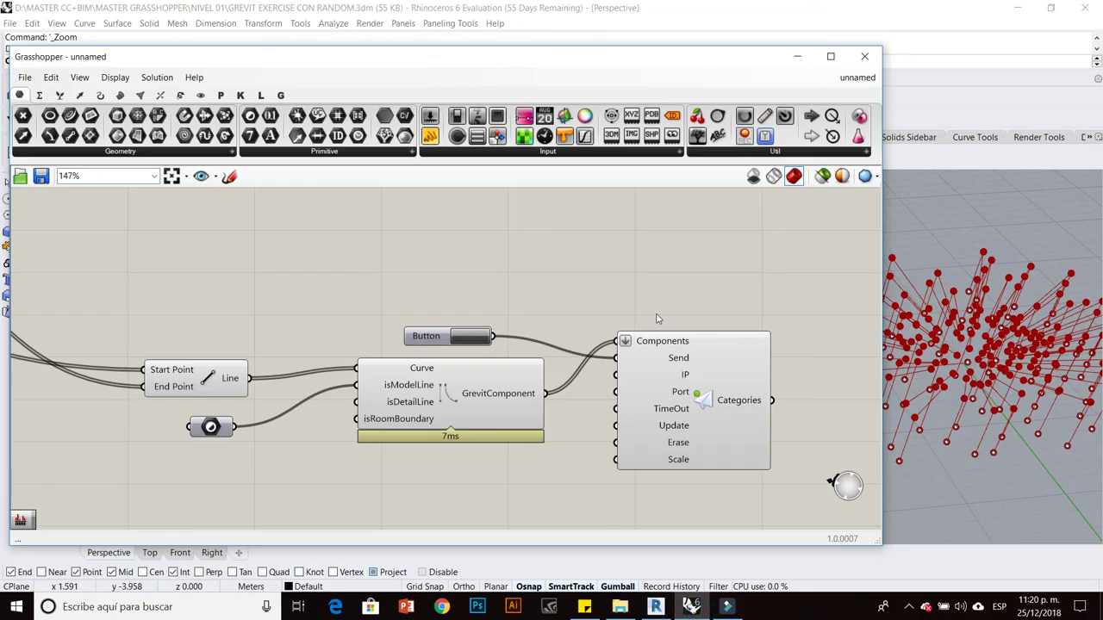
{"action": "right_click_drag", "start_coordinate": [1009, 348], "coordinate": [997, 394]}
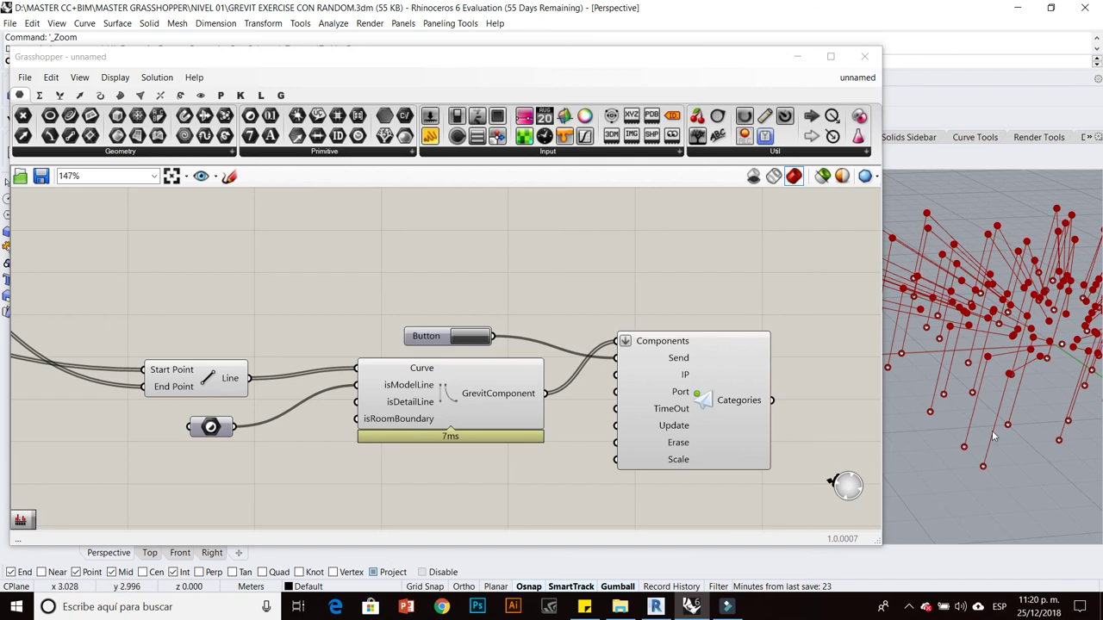
{"action": "right_click_drag", "start_coordinate": [963, 373], "coordinate": [1085, 346]}
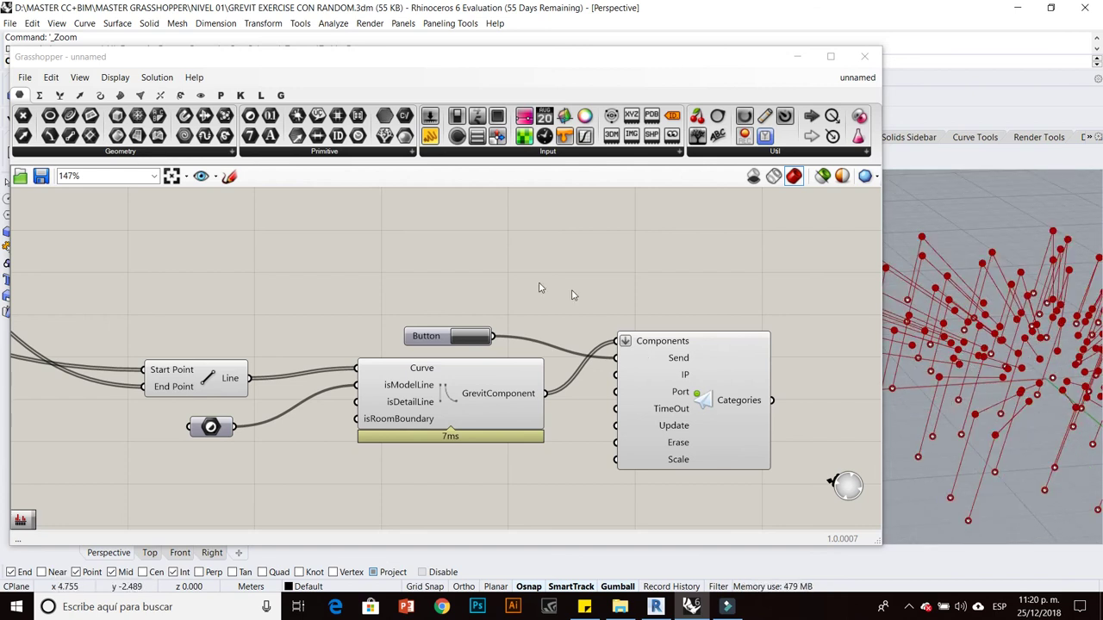
{"action": "left_click", "coordinate": [655, 605]}
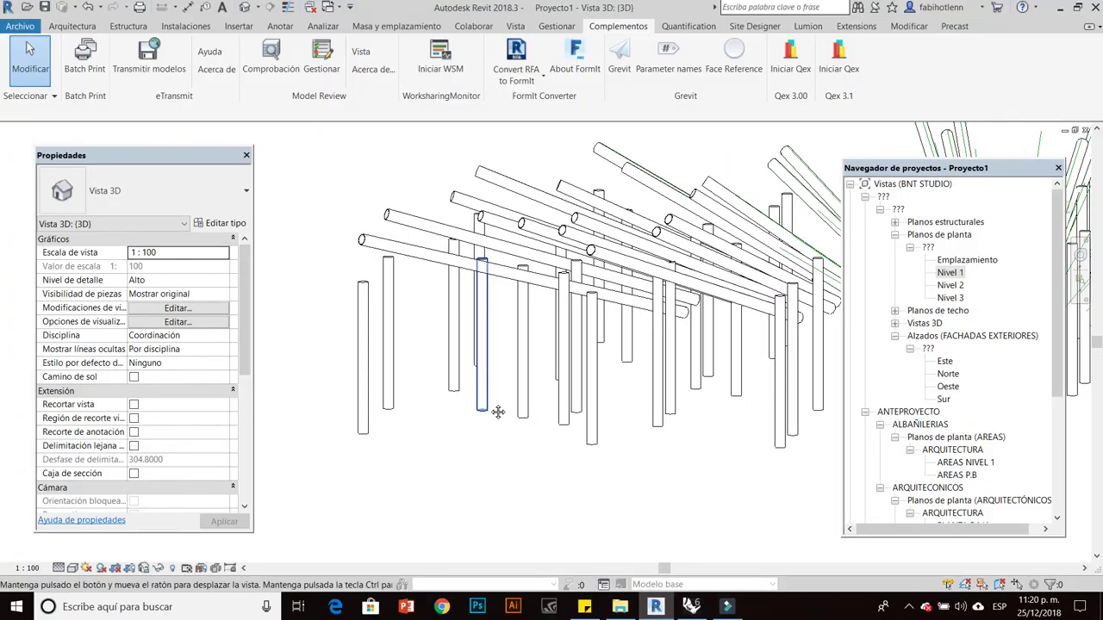
Select a model line, bring up its context menu, and dismiss it.
{"action": "mouse_move", "coordinate": [622, 345]}
{"action": "middle_mouse_down", "text": "shift"}
{"action": "mouse_move", "coordinate": [664, 258]}
{"action": "mouse_move", "coordinate": [638, 302]}
{"action": "mouse_move", "coordinate": [631, 292]}
{"action": "middle_mouse_up", "text": "shift"}
{"action": "left_click", "coordinate": [680, 293]}
{"action": "right_click", "coordinate": [796, 296]}
{"action": "key", "text": "Escape"}
{"action": "key", "text": "Escape"}
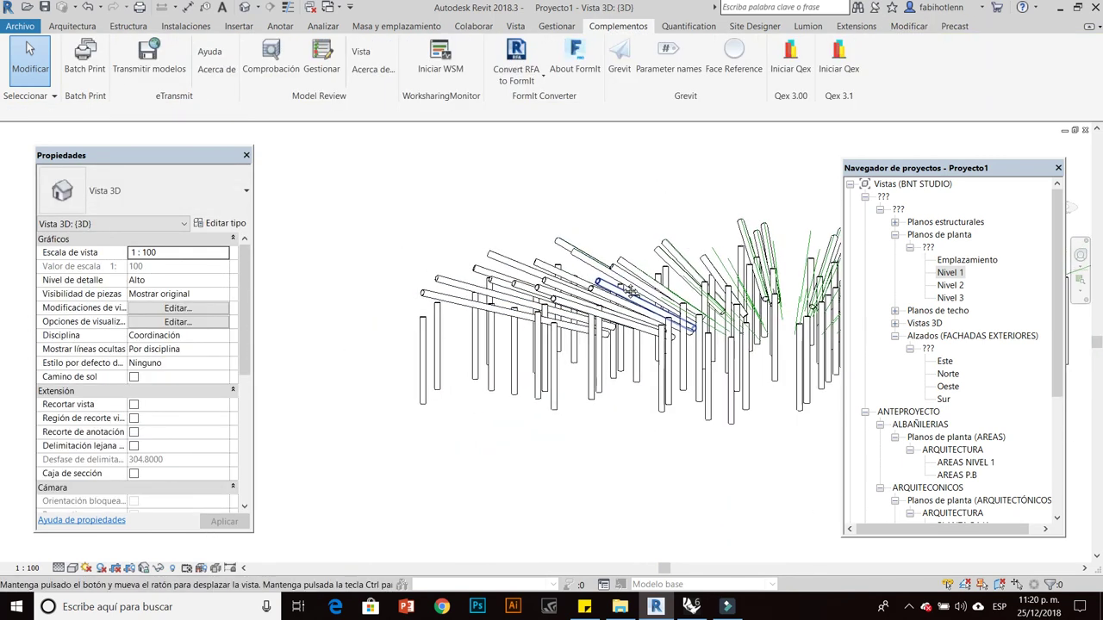
{"action": "scroll", "coordinate": [456, 333], "scroll_direction": "up", "scroll_amount": 3}
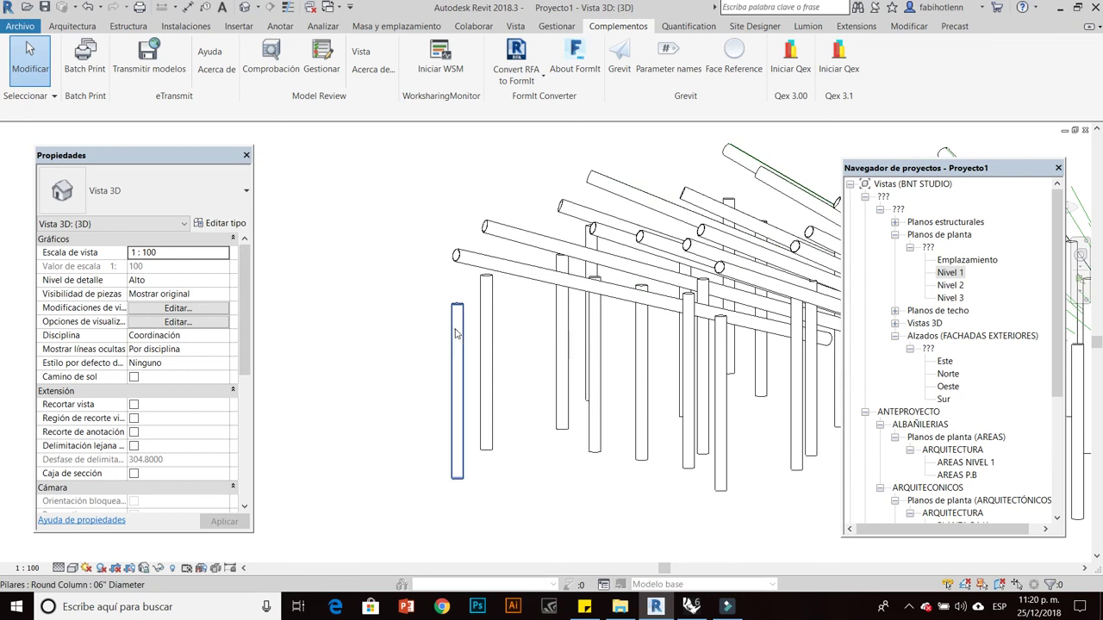
Attach the edge round column's top to the pipe beam above it.
{"action": "left_click", "coordinate": [457, 333]}
{"action": "left_click", "coordinate": [680, 87]}
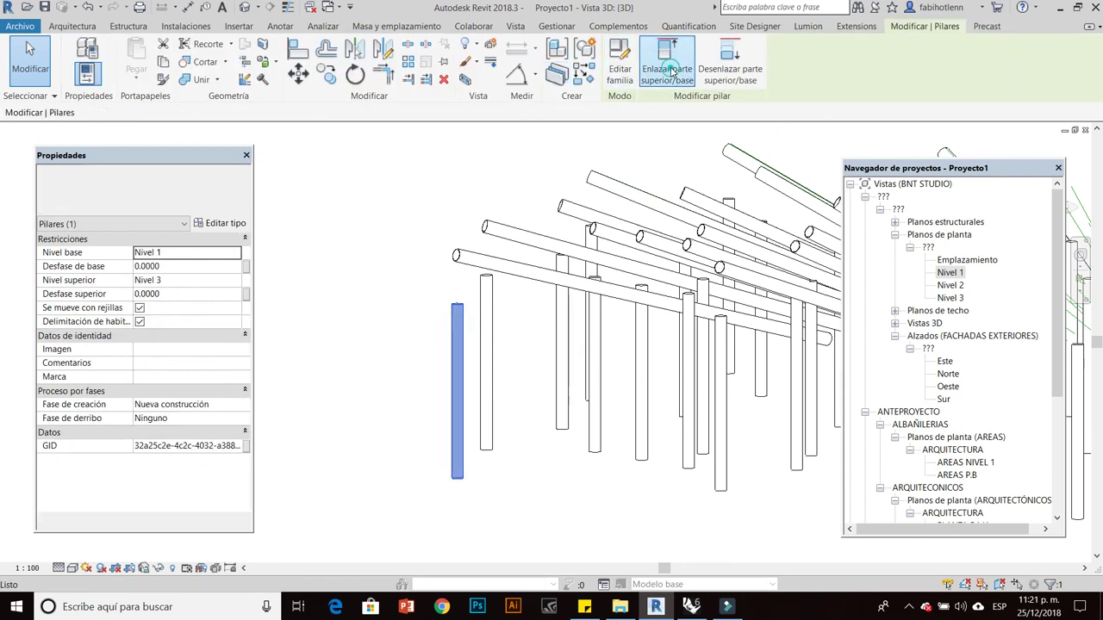
{"action": "left_click", "coordinate": [508, 269]}
{"action": "key", "text": "Escape"}
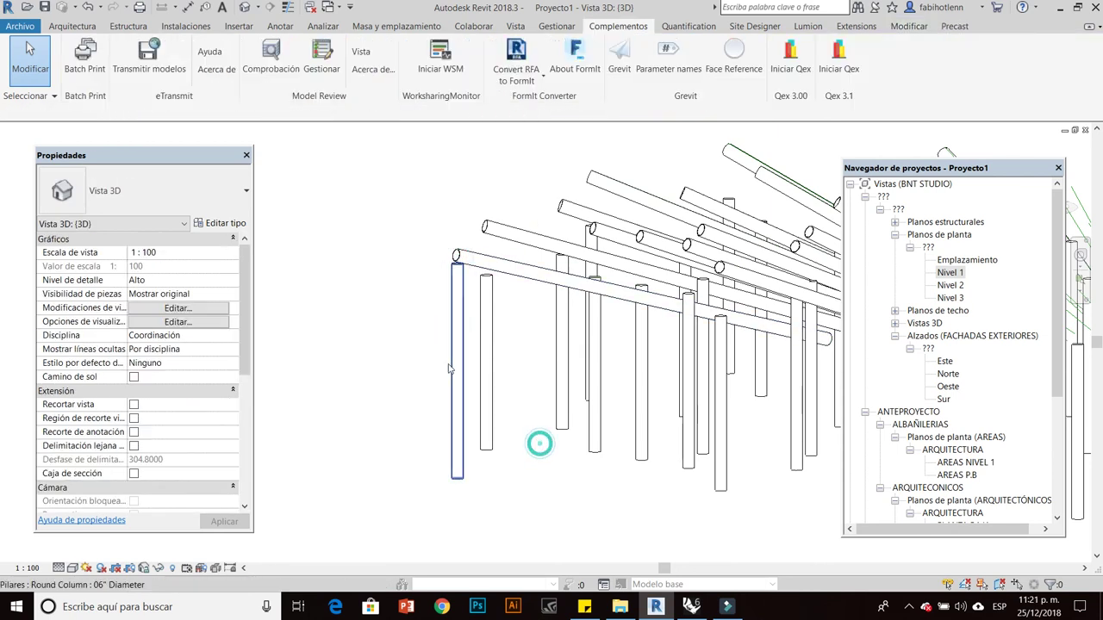
{"action": "scroll", "coordinate": [538, 443], "scroll_direction": "down", "scroll_amount": 3}
{"action": "middle_click_drag", "start_coordinate": [592, 442], "coordinate": [399, 373], "text": "shift"}
{"action": "scroll", "coordinate": [399, 373], "scroll_direction": "up", "scroll_amount": 2}
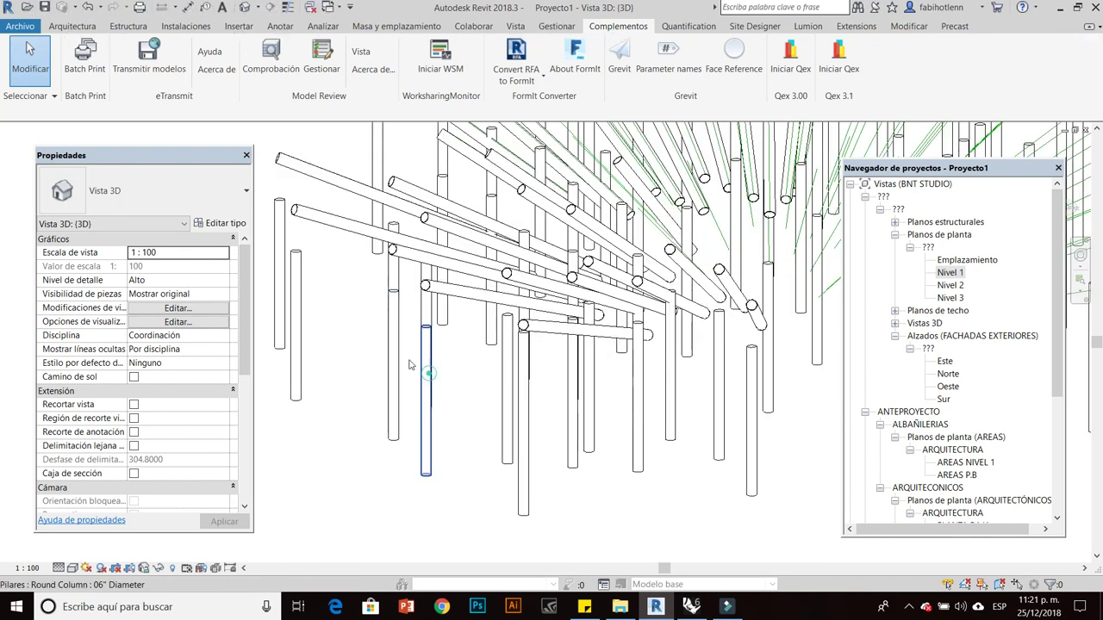
Try attaching two more columns to a beam, dismiss the error, then cancel a single-column retry.
{"action": "left_click", "coordinate": [423, 370]}
{"action": "left_click", "coordinate": [394, 345], "text": "ctrl"}
{"action": "left_click", "coordinate": [657, 62]}
{"action": "left_click", "coordinate": [446, 291]}
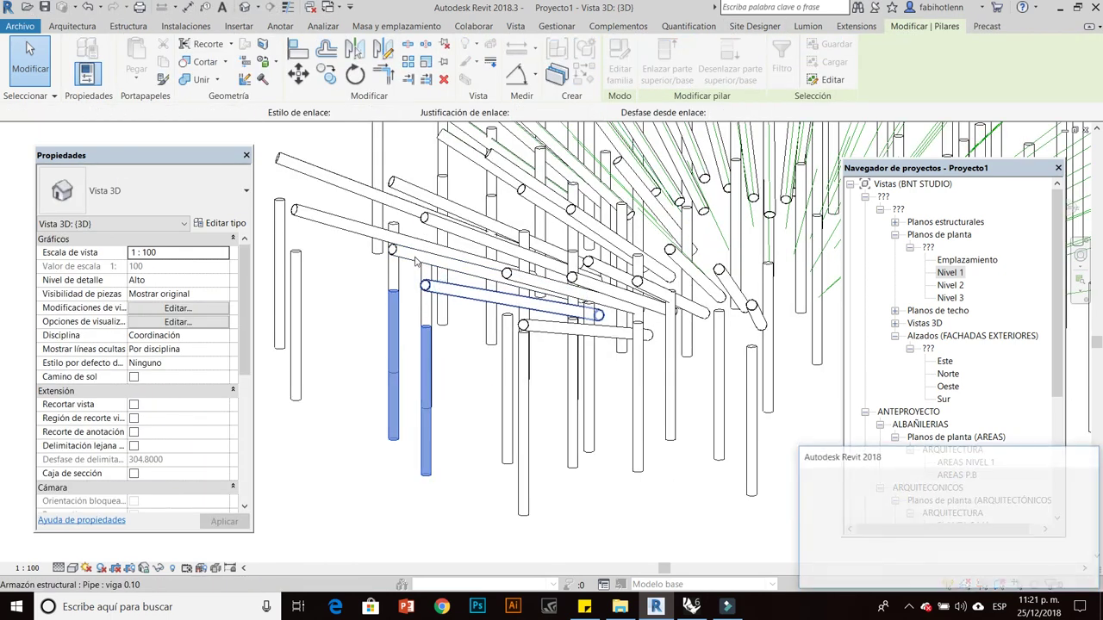
{"action": "left_click", "coordinate": [865, 571]}
{"action": "key", "text": "Escape"}
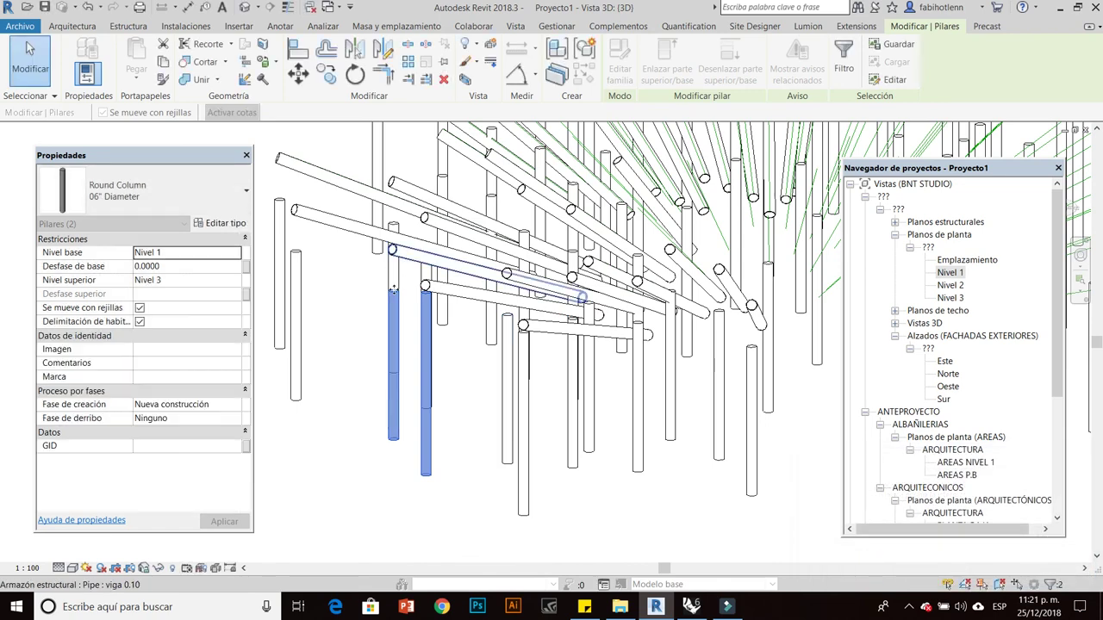
{"action": "key", "text": "Escape"}
{"action": "left_click", "coordinate": [393, 362]}
{"action": "left_click", "coordinate": [662, 77]}
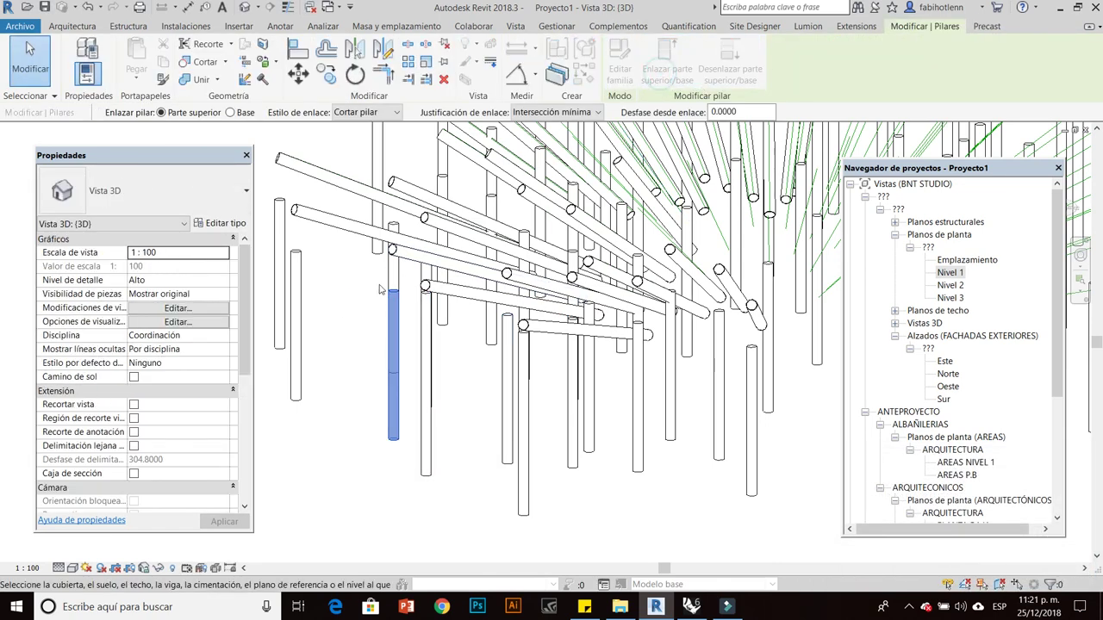
{"action": "key", "text": "Escape"}
{"action": "key", "text": "Escape"}
Select a pipe beam to check its 0.7200 start and -0.7920 end offsets on Nivel 3.
{"action": "scroll", "coordinate": [320, 315], "scroll_direction": "down", "scroll_amount": 3}
{"action": "mouse_move", "coordinate": [319, 315]}
{"action": "middle_mouse_down", "text": "shift"}
{"action": "mouse_move", "coordinate": [600, 388]}
{"action": "mouse_move", "coordinate": [657, 418]}
{"action": "middle_mouse_up", "text": "shift"}
{"action": "scroll", "coordinate": [679, 345], "scroll_direction": "up", "scroll_amount": 3}
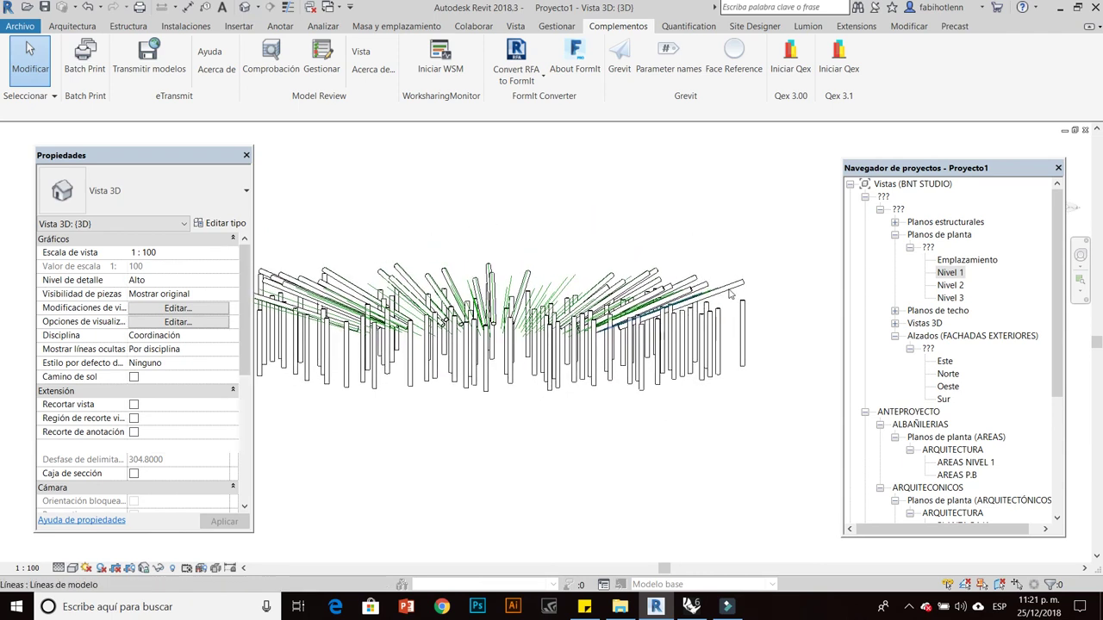
{"action": "left_click", "coordinate": [732, 283]}
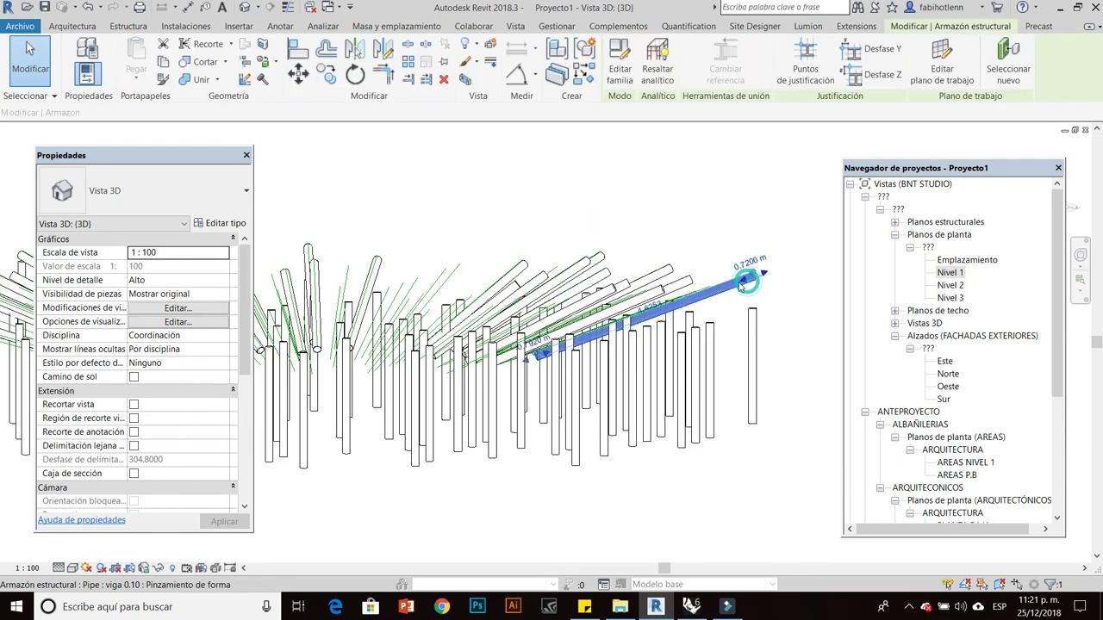
Open the Este elevation and set its detail level to Alto.
{"action": "double_click", "coordinate": [945, 362]}
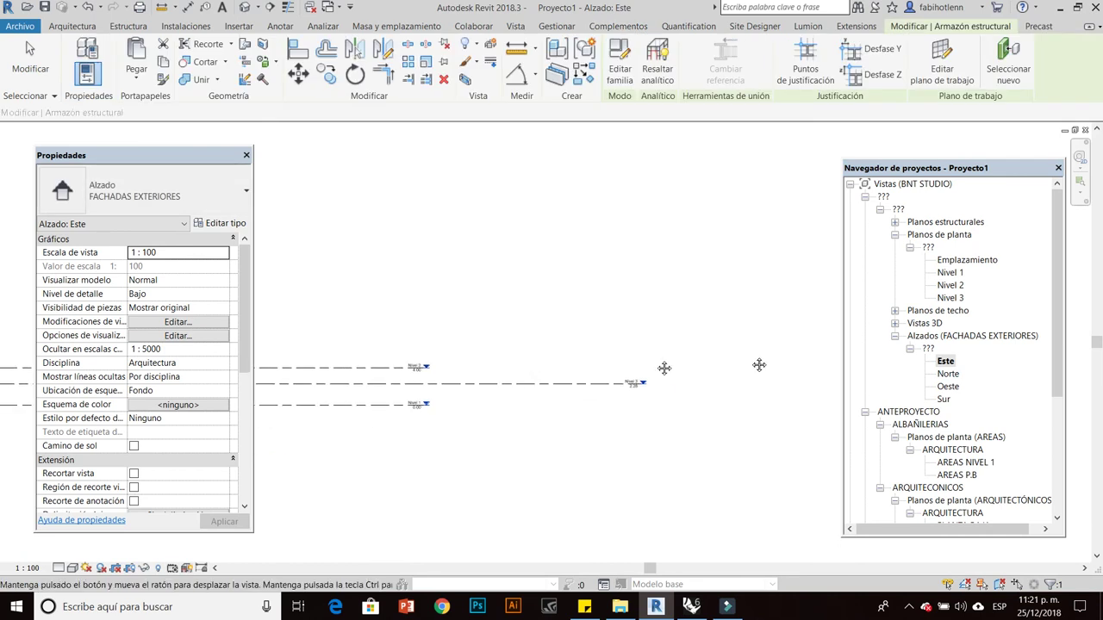
{"action": "scroll", "coordinate": [664, 368], "scroll_direction": "up", "scroll_amount": 3}
{"action": "scroll", "coordinate": [654, 379], "scroll_direction": "up", "scroll_amount": 2}
{"action": "key", "text": "Escape"}
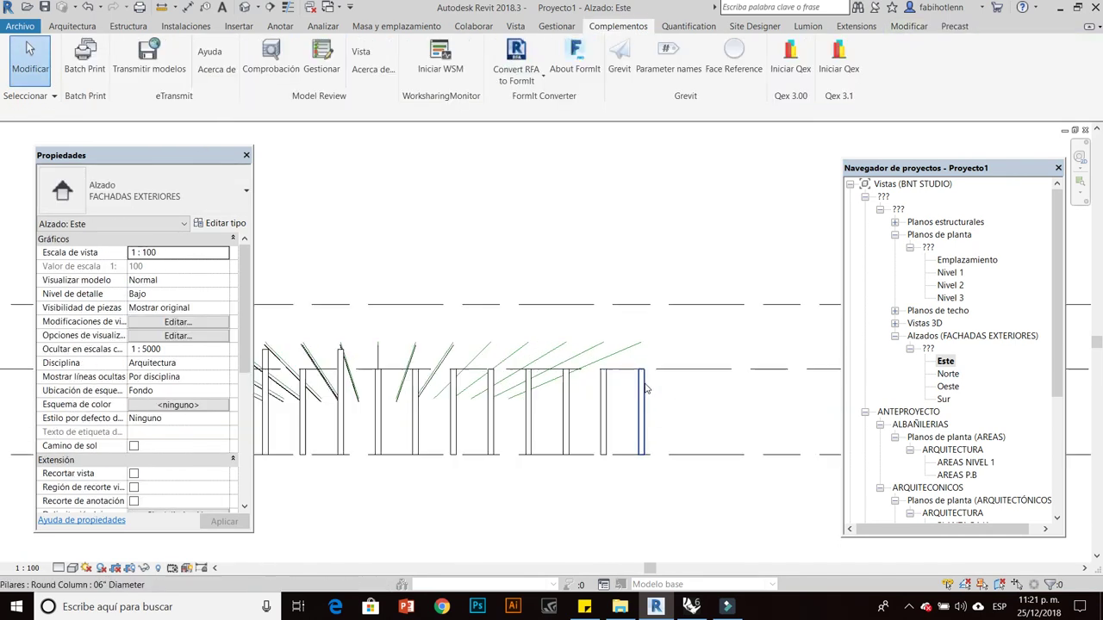
{"action": "scroll", "coordinate": [644, 387], "scroll_direction": "up", "scroll_amount": 1}
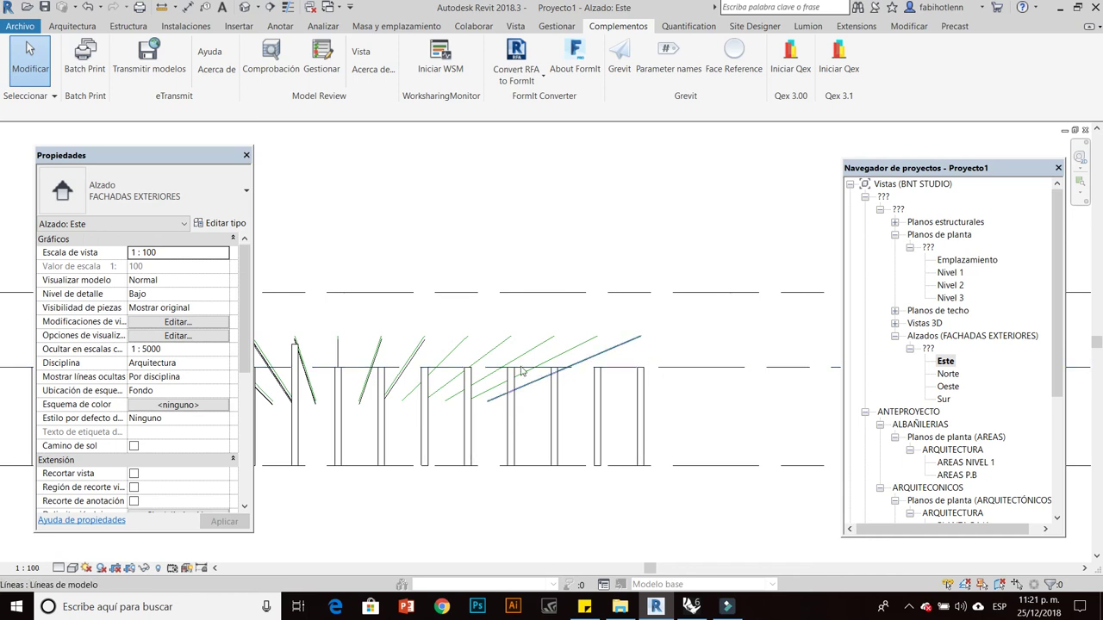
{"action": "left_click", "coordinate": [72, 568]}
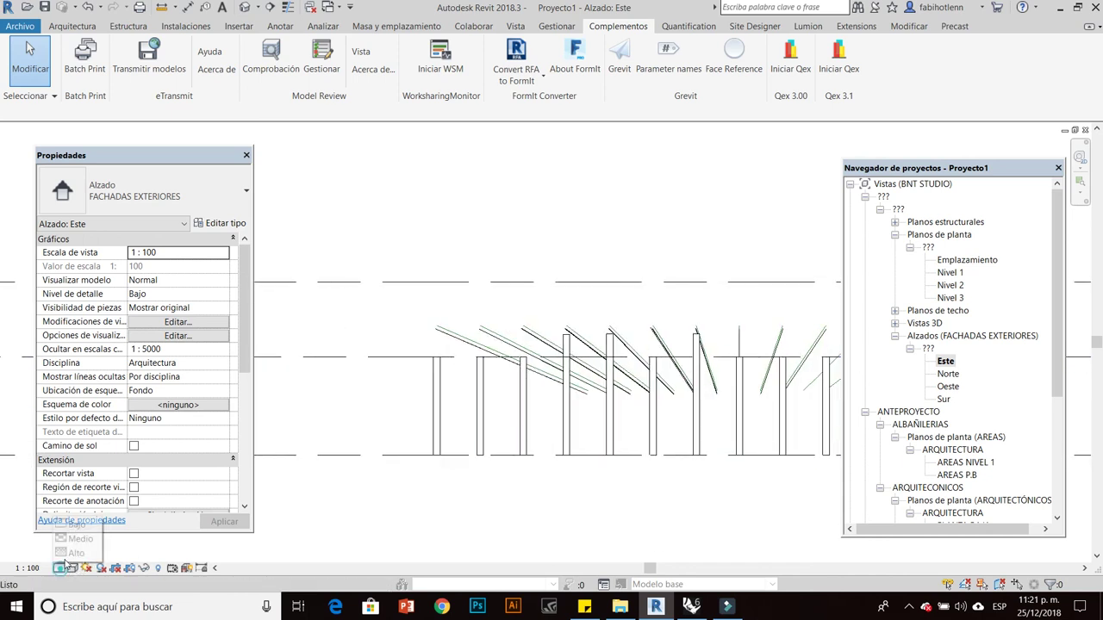
{"action": "left_click", "coordinate": [82, 552]}
Open the Nivel 1 floor plan and select Emplazamiento in the Project Browser.
{"action": "scroll", "coordinate": [411, 330], "scroll_direction": "up", "scroll_amount": 3}
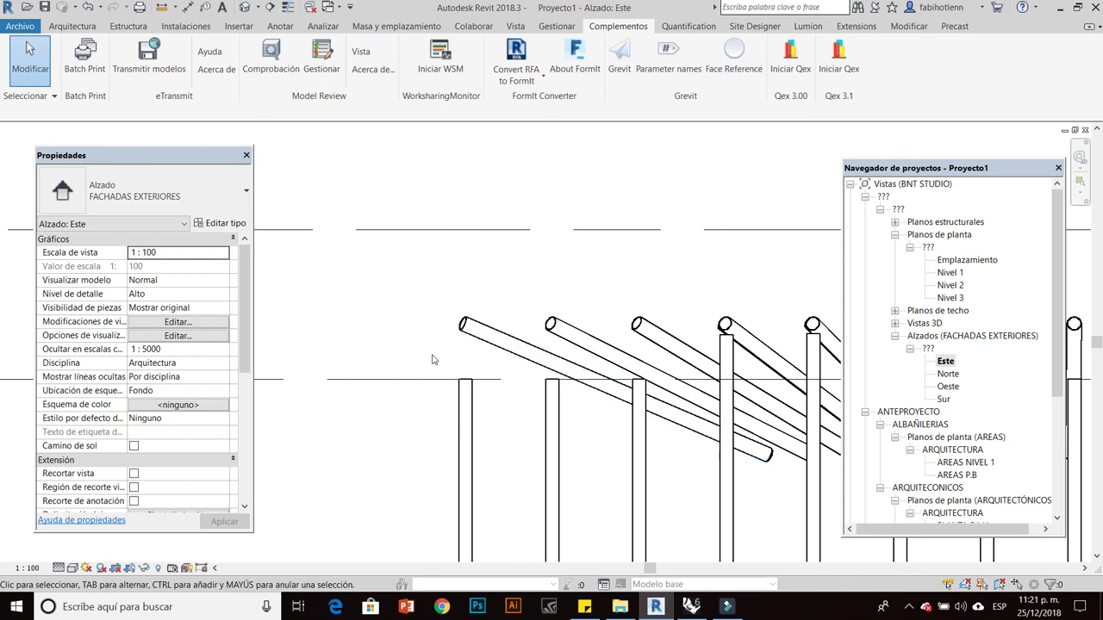
{"action": "scroll", "coordinate": [482, 303], "scroll_direction": "down", "scroll_amount": 2}
{"action": "scroll", "coordinate": [522, 299], "scroll_direction": "down", "scroll_amount": 1}
{"action": "scroll", "coordinate": [521, 299], "scroll_direction": "down", "scroll_amount": 1}
{"action": "scroll", "coordinate": [457, 332], "scroll_direction": "down", "scroll_amount": 1}
{"action": "scroll", "coordinate": [394, 362], "scroll_direction": "down", "scroll_amount": 2}
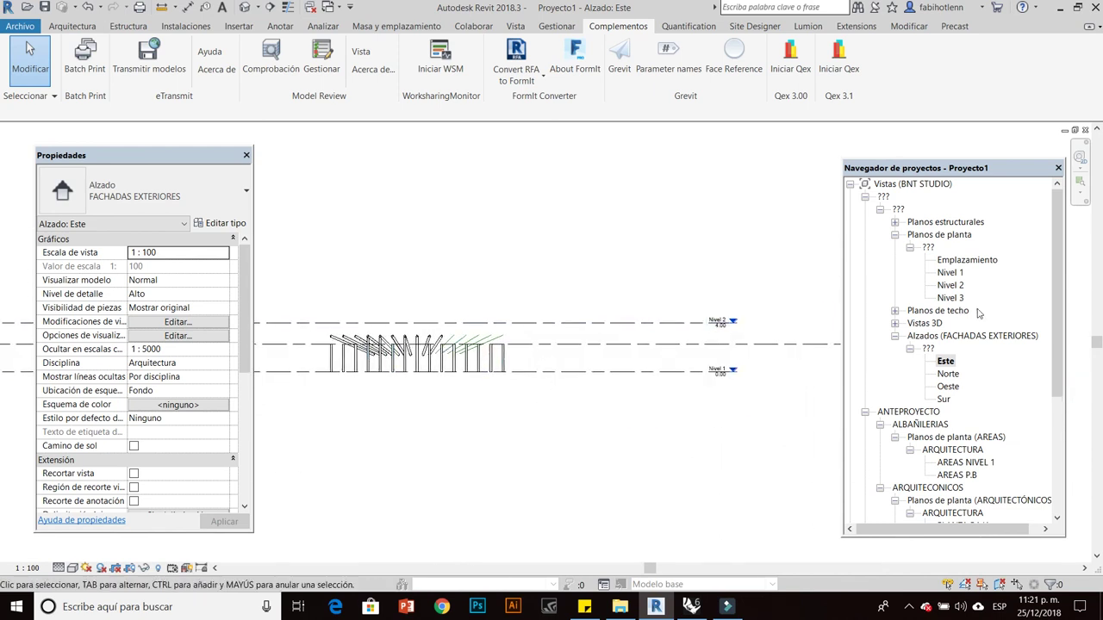
{"action": "double_click", "coordinate": [952, 277]}
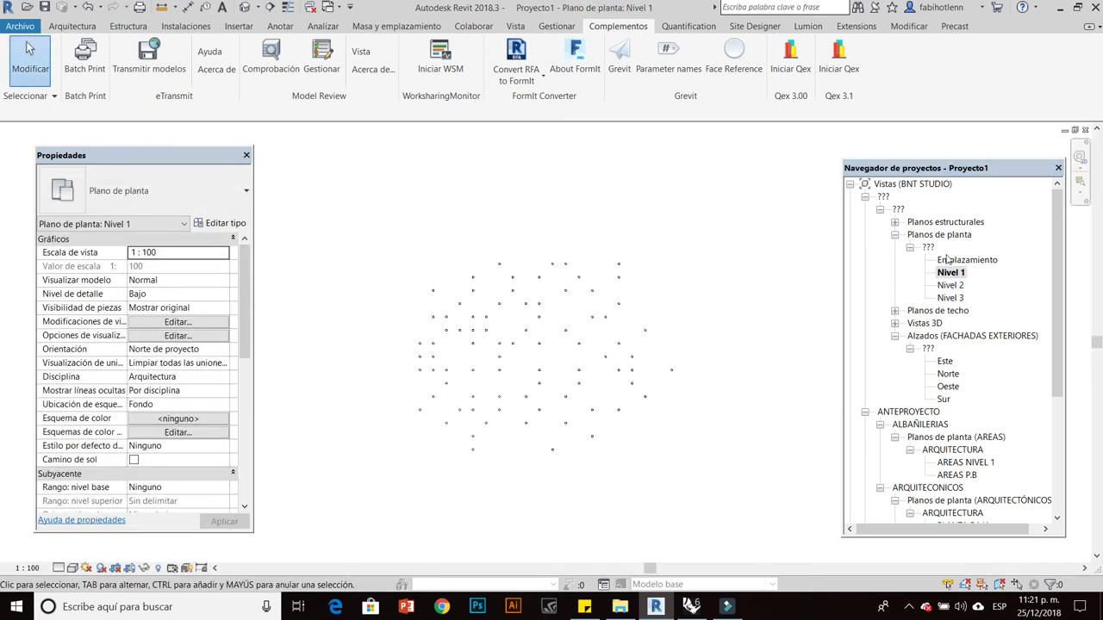
{"action": "left_click", "coordinate": [946, 259]}
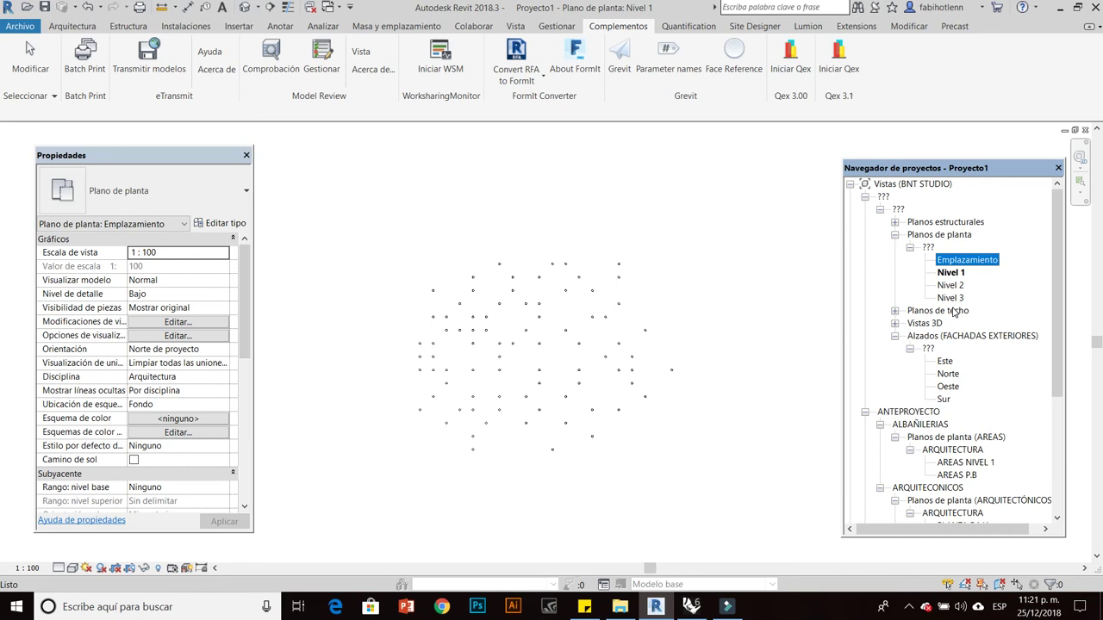
Return to the 3D view, orbit the columns, and bring up the Rhino window.
{"action": "left_click", "coordinate": [244, 7]}
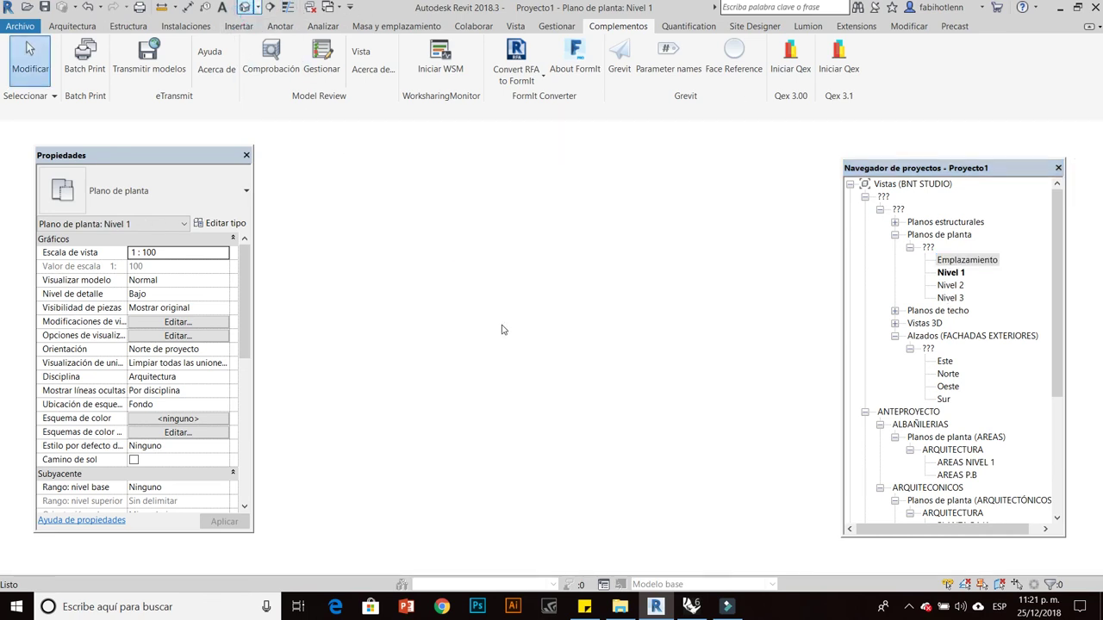
{"action": "middle_click_drag", "start_coordinate": [535, 335], "coordinate": [544, 333], "text": "shift"}
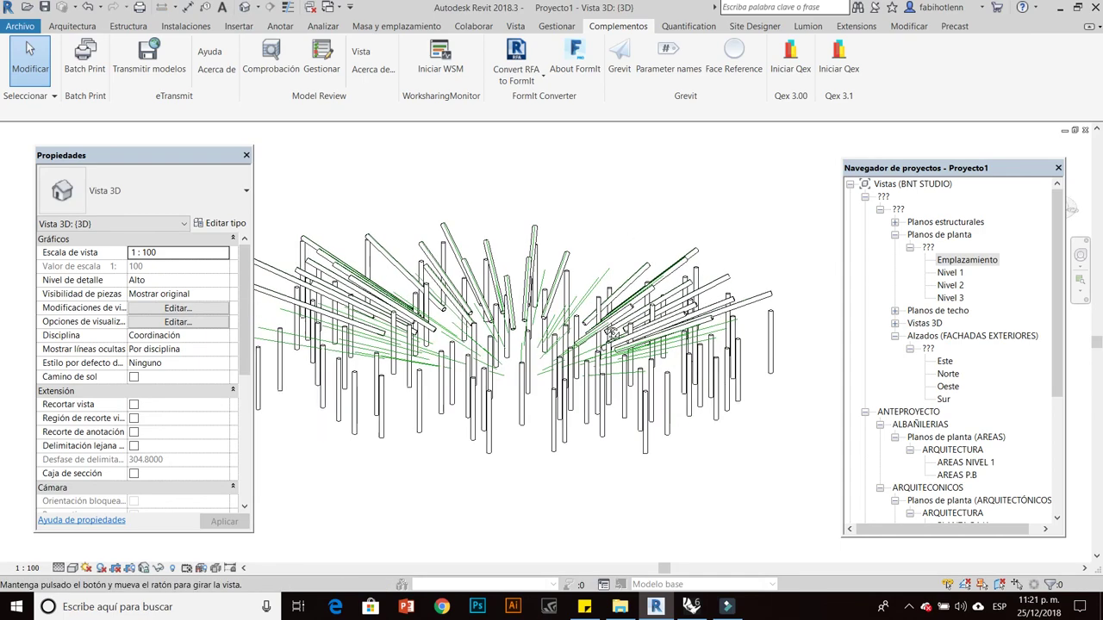
{"action": "middle_click_drag", "start_coordinate": [544, 333], "coordinate": [595, 371], "text": "shift"}
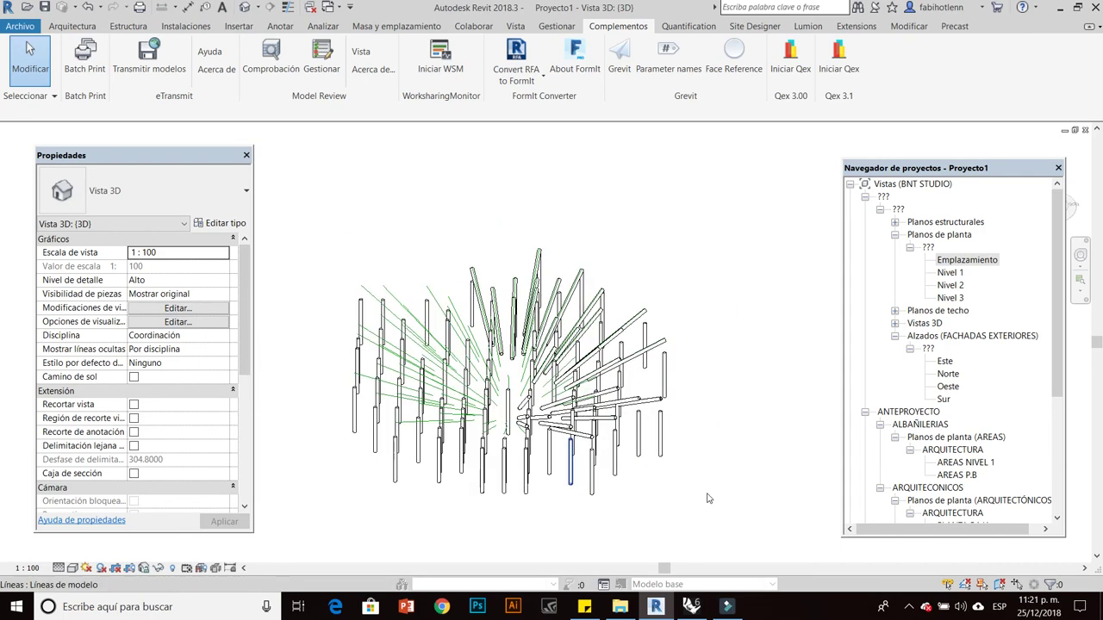
{"action": "left_click", "coordinate": [699, 612]}
{"action": "mouse_move", "coordinate": [976, 332]}
{"action": "right_mouse_down"}
{"action": "mouse_move", "coordinate": [1020, 312]}
{"action": "mouse_move", "coordinate": [1028, 345]}
{"action": "right_mouse_up"}
Zoom and pan the Grasshopper canvas to review the Line and column components.
{"action": "scroll", "coordinate": [664, 493], "scroll_direction": "down", "scroll_amount": 2}
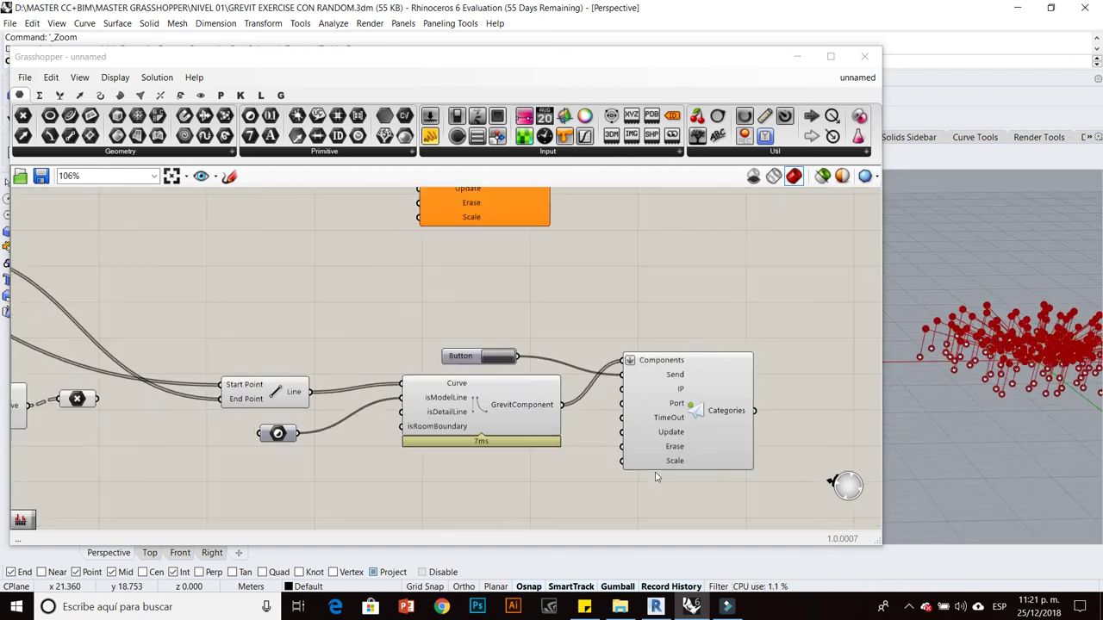
{"action": "scroll", "coordinate": [638, 496], "scroll_direction": "down", "scroll_amount": 2}
{"action": "scroll", "coordinate": [605, 497], "scroll_direction": "down", "scroll_amount": 2}
{"action": "scroll", "coordinate": [594, 493], "scroll_direction": "up", "scroll_amount": 1}
{"action": "scroll", "coordinate": [571, 483], "scroll_direction": "up", "scroll_amount": 1}
{"action": "scroll", "coordinate": [573, 476], "scroll_direction": "up", "scroll_amount": 1}
{"action": "scroll", "coordinate": [565, 461], "scroll_direction": "up", "scroll_amount": 2}
{"action": "scroll", "coordinate": [555, 439], "scroll_direction": "down", "scroll_amount": 2}
{"action": "scroll", "coordinate": [565, 443], "scroll_direction": "up", "scroll_amount": 1}
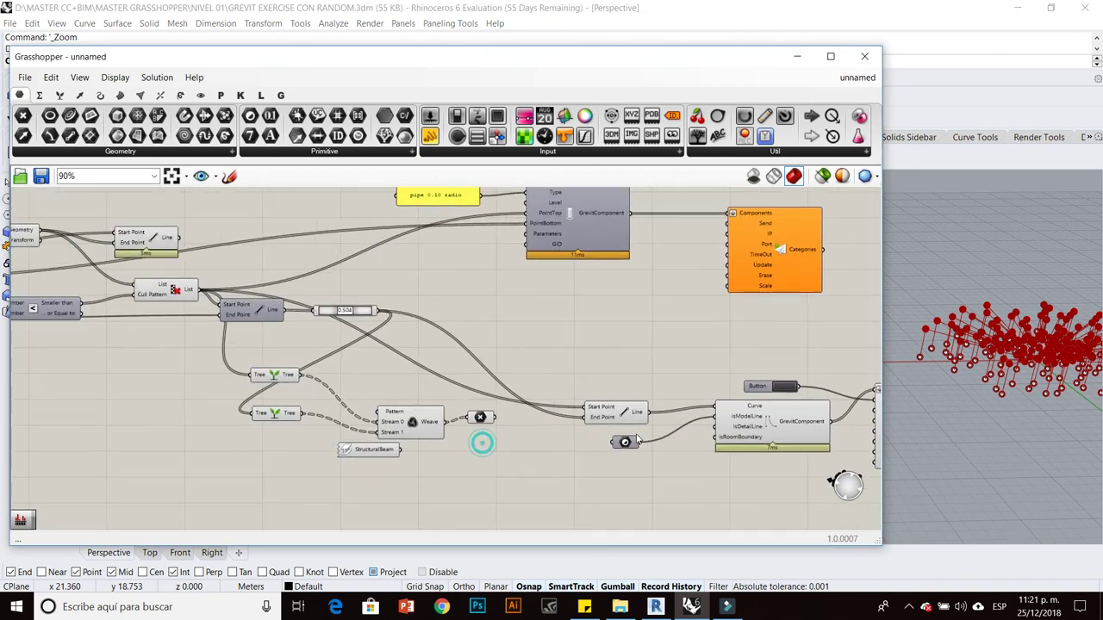
{"action": "right_click_drag", "start_coordinate": [364, 429], "coordinate": [439, 436]}
{"action": "right_click_drag", "start_coordinate": [487, 297], "coordinate": [487, 342]}
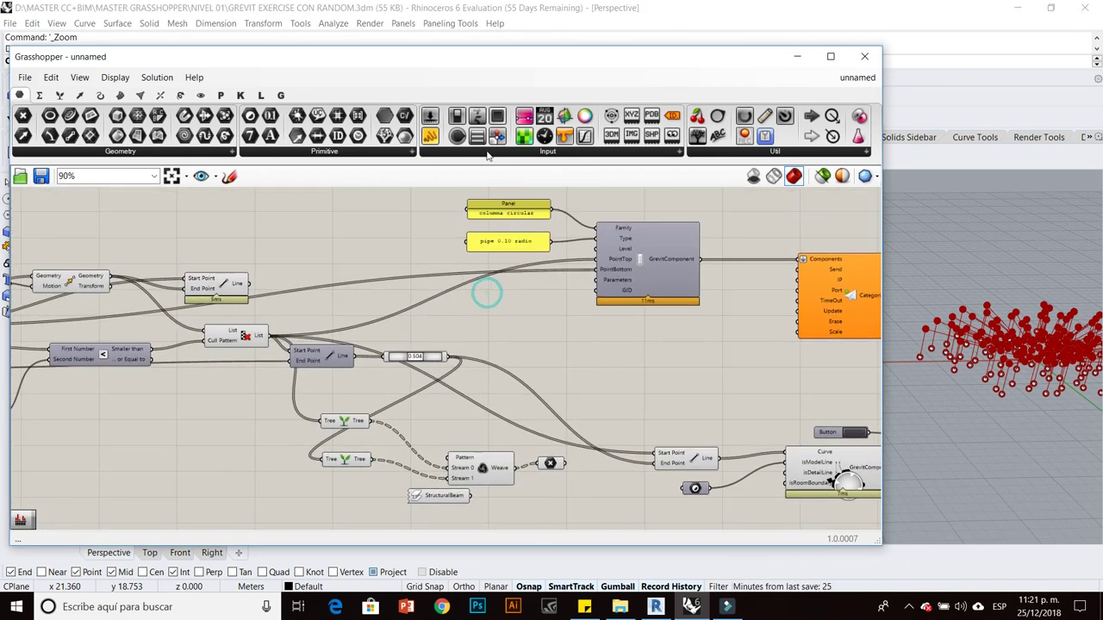
Show the Grevit tab's Components Revit list, then pan over to the number sliders.
{"action": "left_click", "coordinate": [281, 96]}
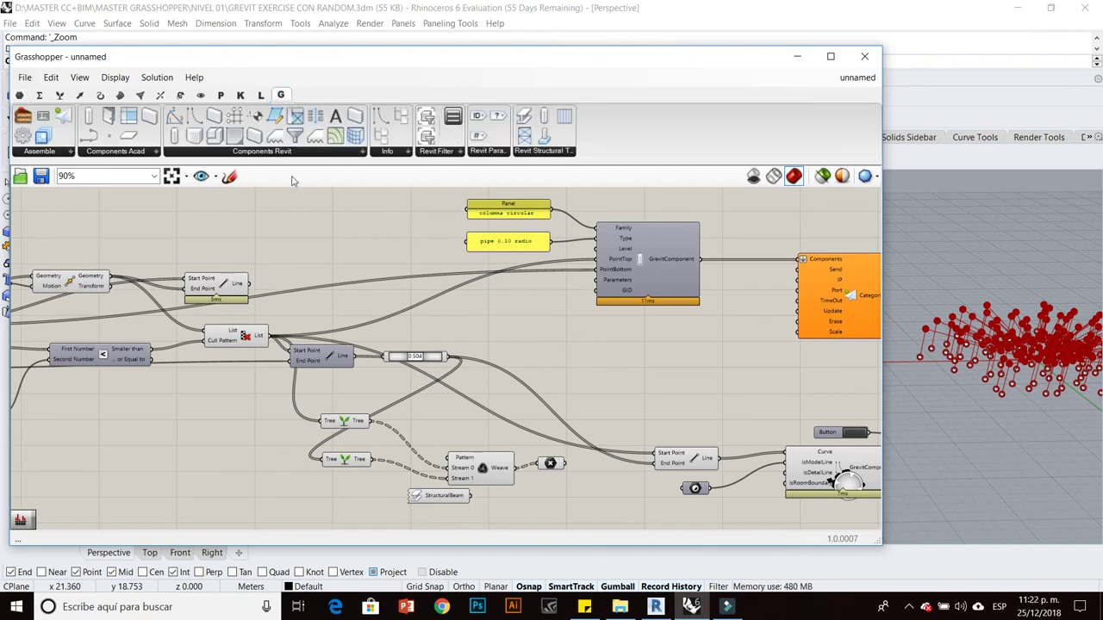
{"action": "left_click", "coordinate": [362, 153]}
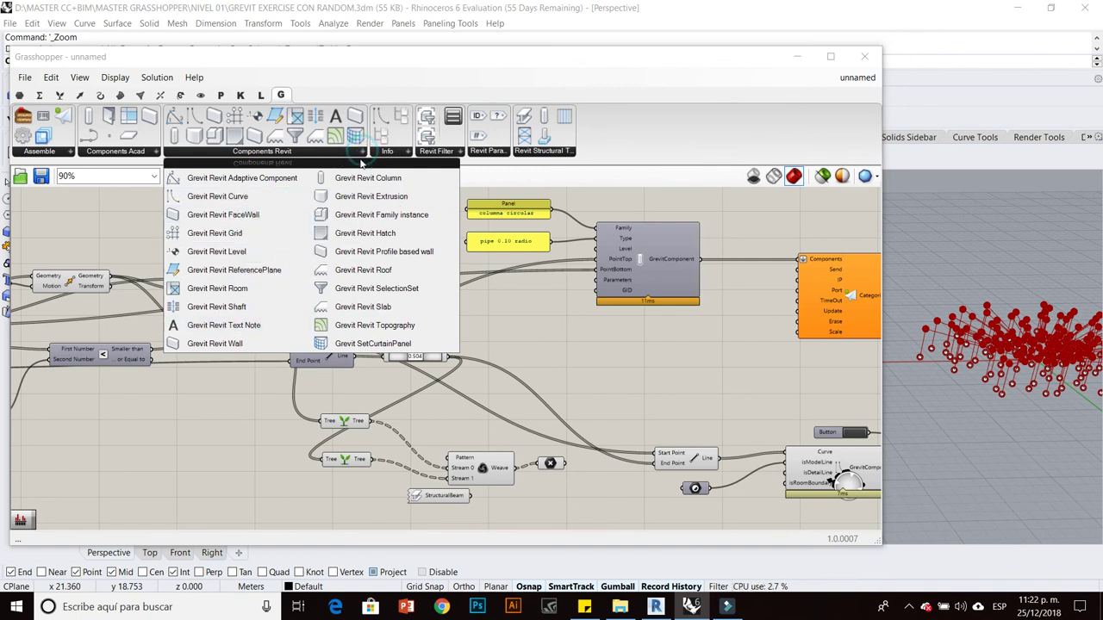
{"action": "right_click_drag", "start_coordinate": [505, 320], "coordinate": [625, 336]}
{"action": "mouse_move", "coordinate": [246, 370]}
{"action": "right_mouse_down"}
{"action": "mouse_move", "coordinate": [351, 348]}
{"action": "mouse_move", "coordinate": [392, 354]}
{"action": "right_mouse_up"}
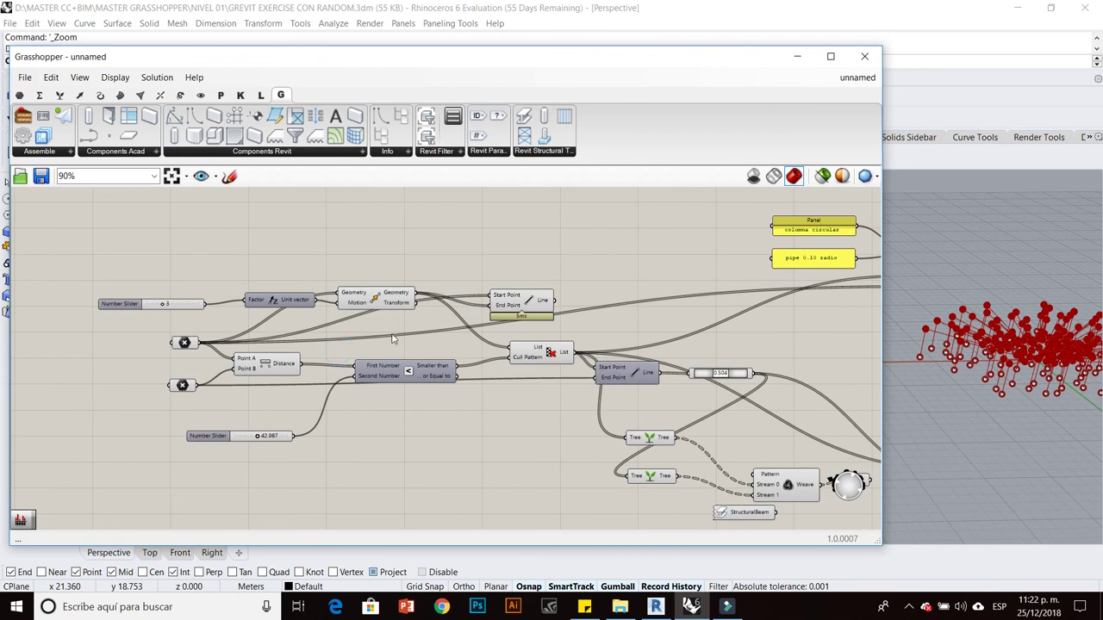
{"action": "scroll", "coordinate": [475, 448], "scroll_direction": "down", "scroll_amount": 2}
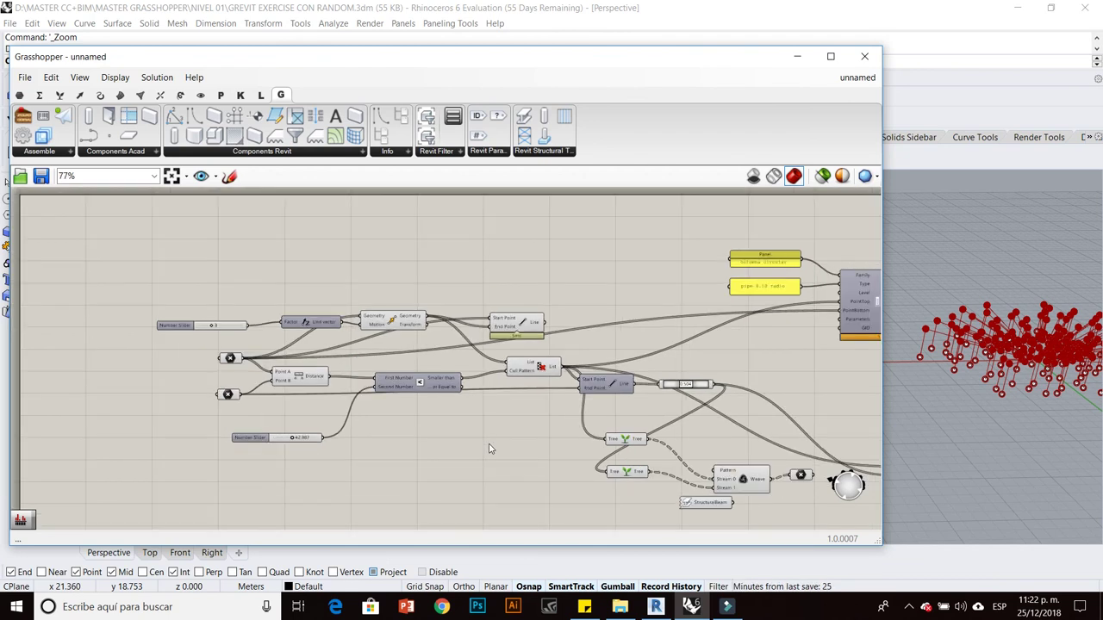